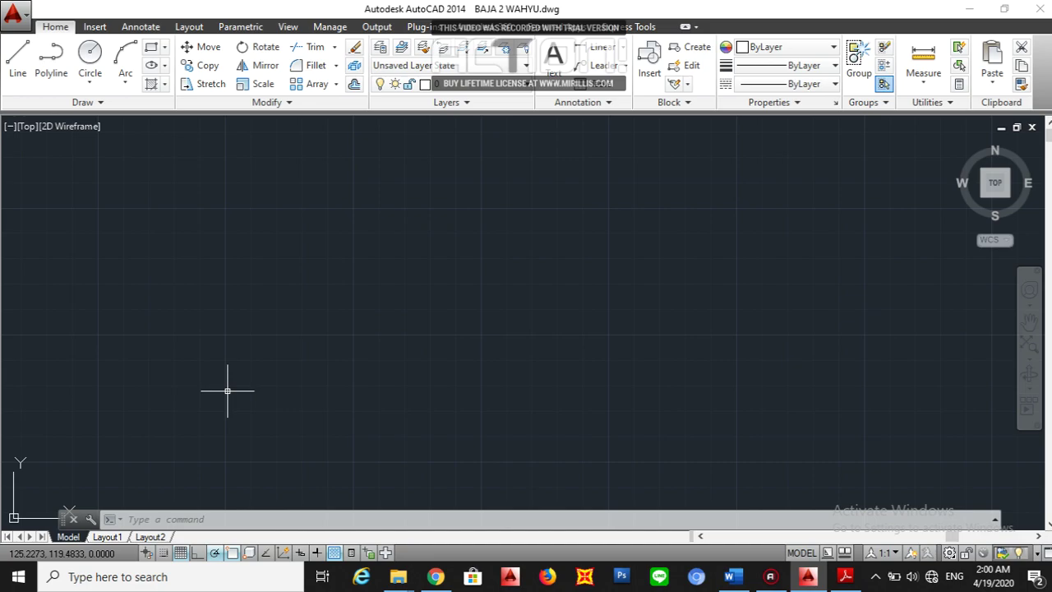
Draw a horizontal line 6 units long in the empty drawing area with ortho mode on.
{"action": "type", "text": "l"}
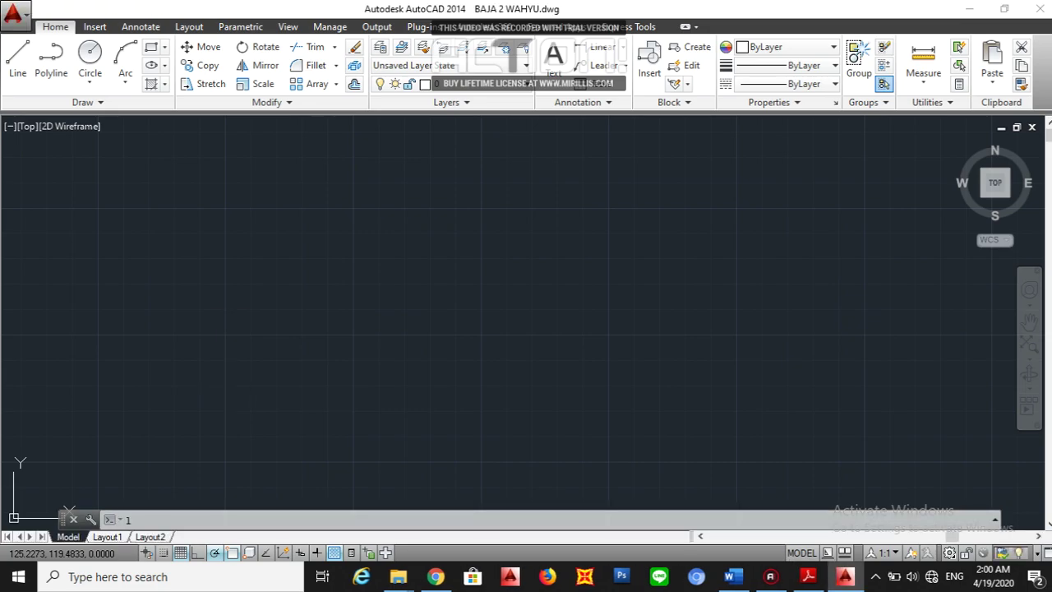
{"action": "type", "text": "LI"}
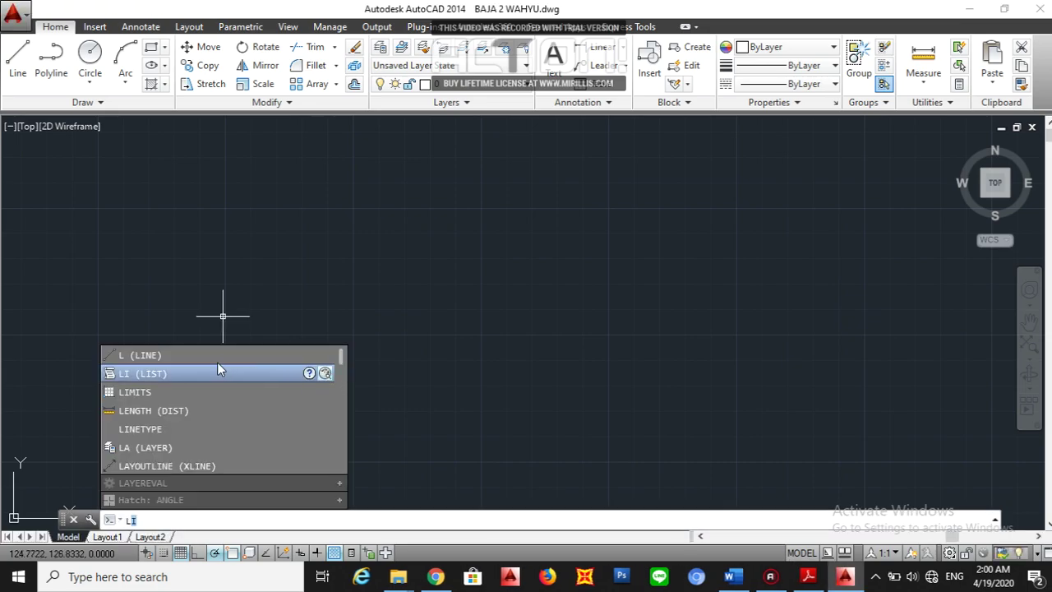
{"action": "left_click", "coordinate": [213, 353]}
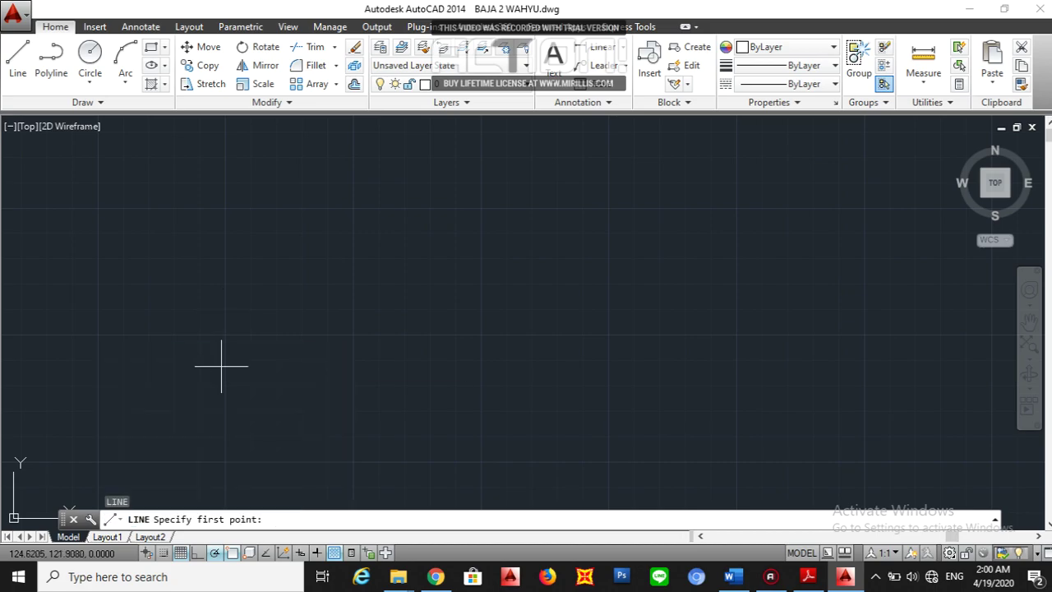
{"action": "left_click", "coordinate": [352, 359]}
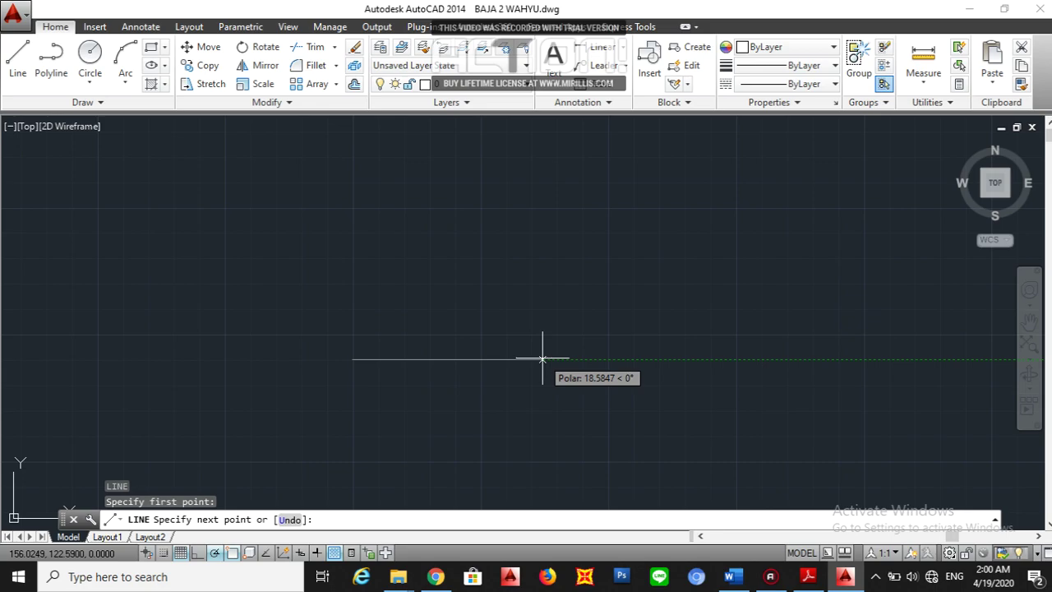
{"action": "type", "text": "6"}
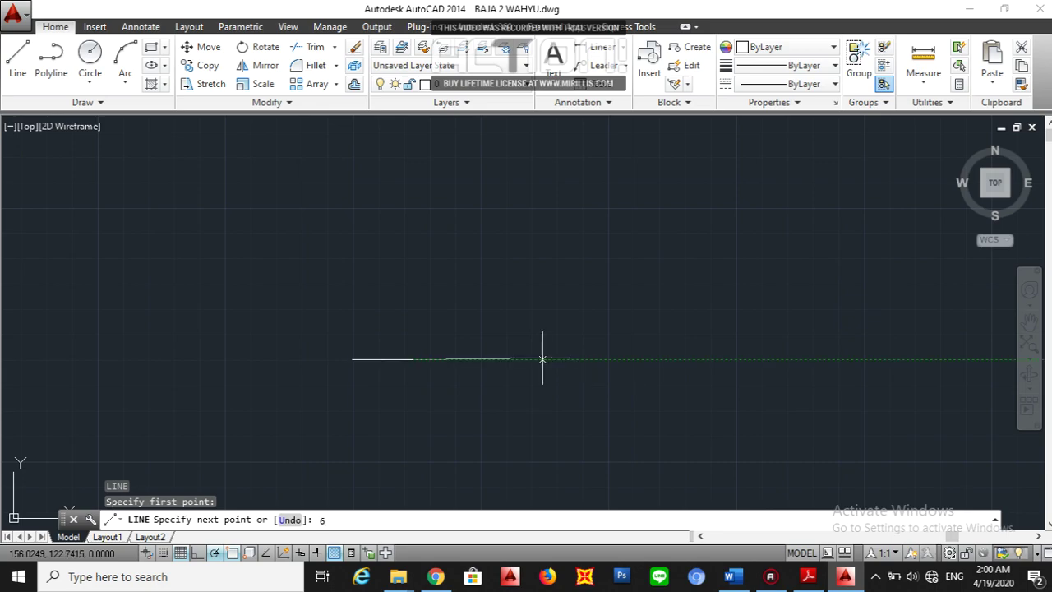
{"action": "key", "text": "Return"}
{"action": "key", "text": "ctrl+z"}
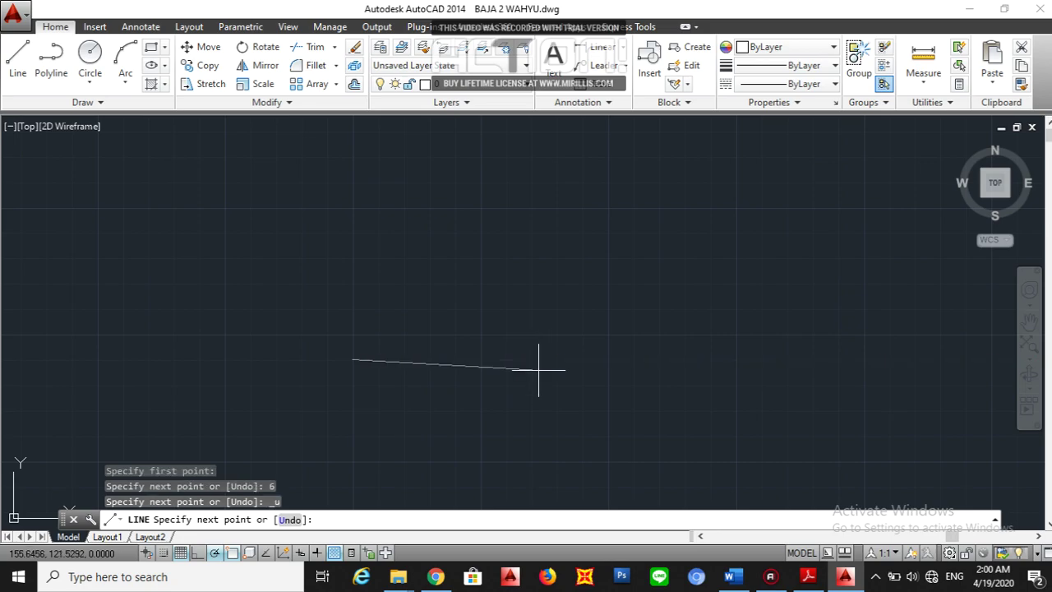
{"action": "key", "text": "F8"}
{"action": "type", "text": "6"}
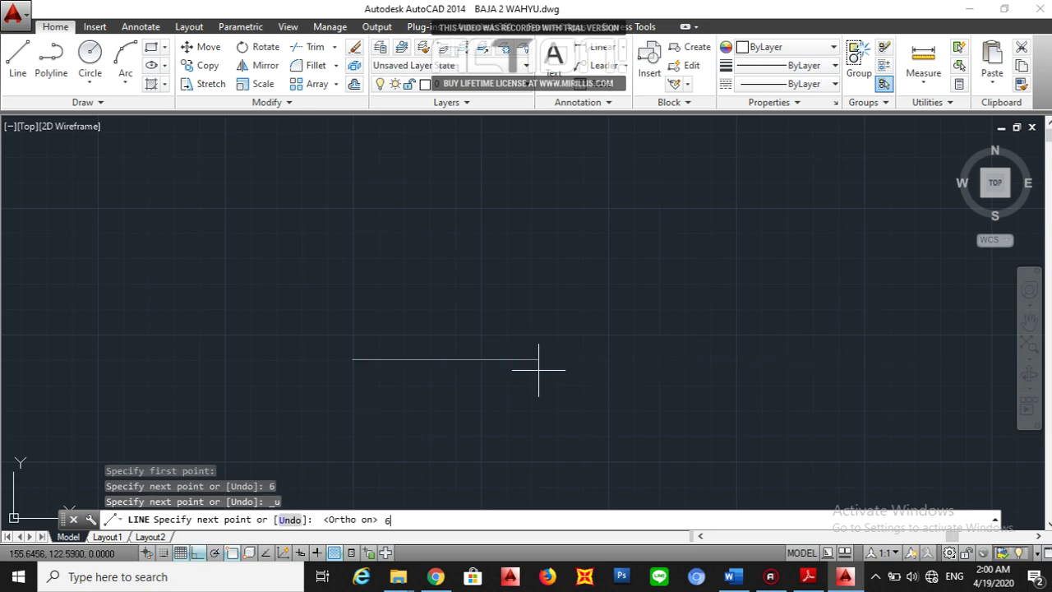
{"action": "key", "text": "Return"}
{"action": "scroll", "coordinate": [433, 326], "scroll_direction": "up", "scroll_amount": 4}
{"action": "key", "text": "Escape"}
Draw a vertical line 5 units up from the horizontal line's midpoint, continuing it down to the horizontal line's left end.
{"action": "type", "text": "l"}
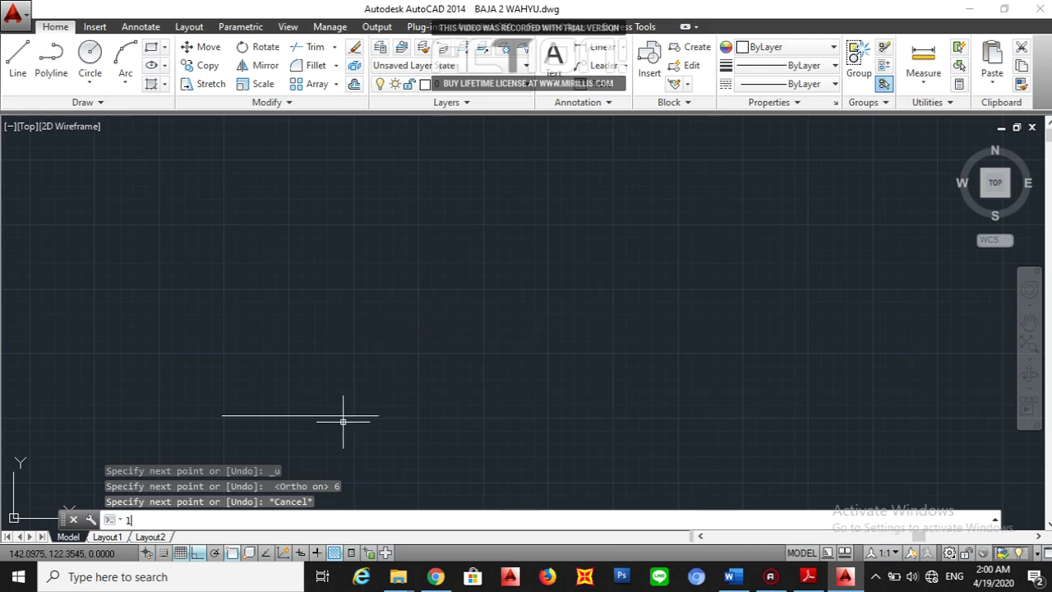
{"action": "key", "text": "Return"}
{"action": "scroll", "coordinate": [284, 436], "scroll_direction": "up", "scroll_amount": 2}
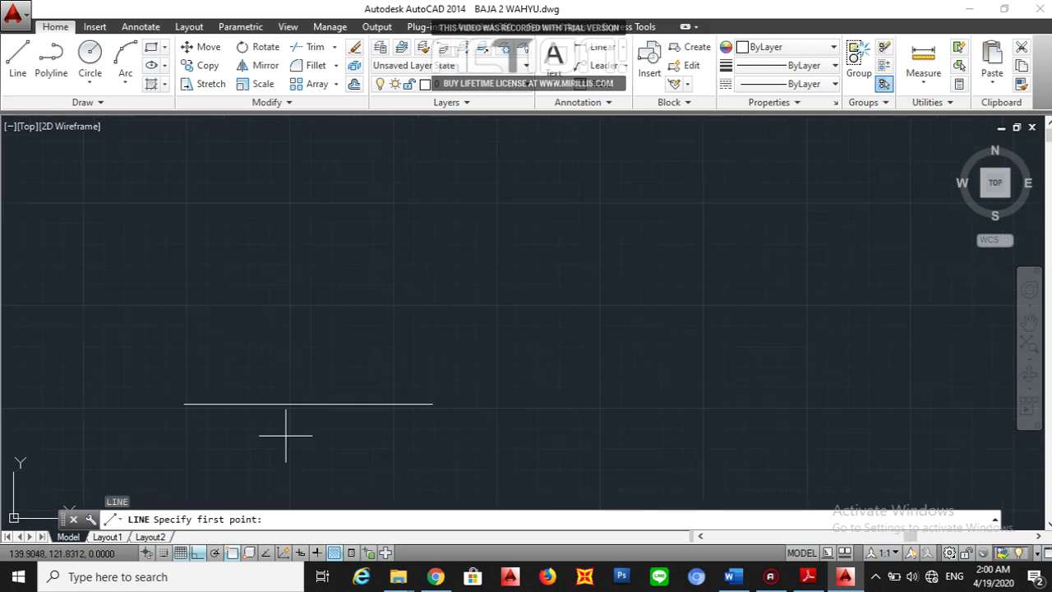
{"action": "left_click", "coordinate": [313, 402]}
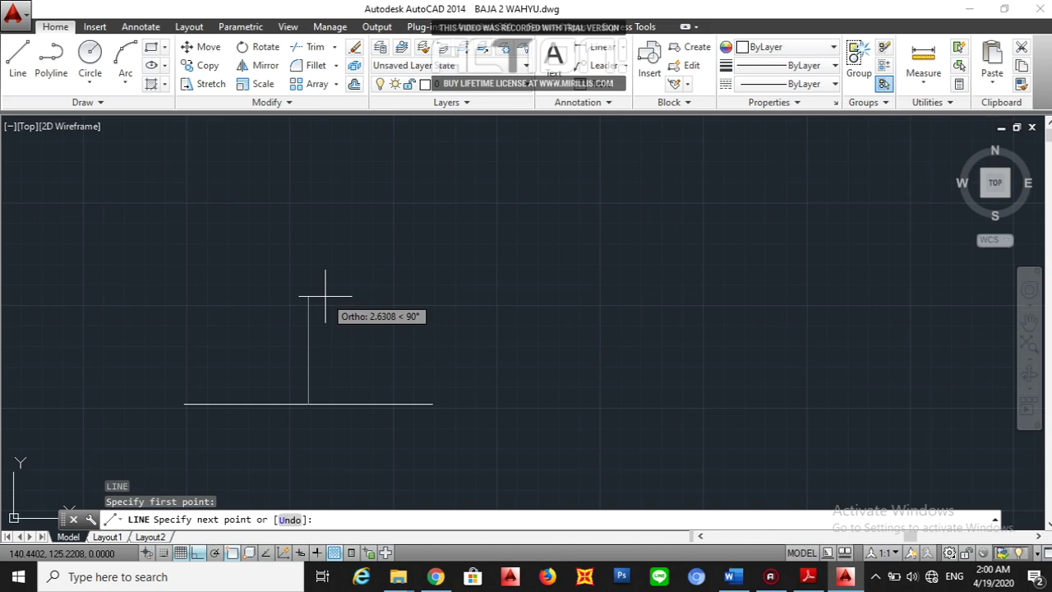
{"action": "type", "text": "5"}
{"action": "key", "text": "Return"}
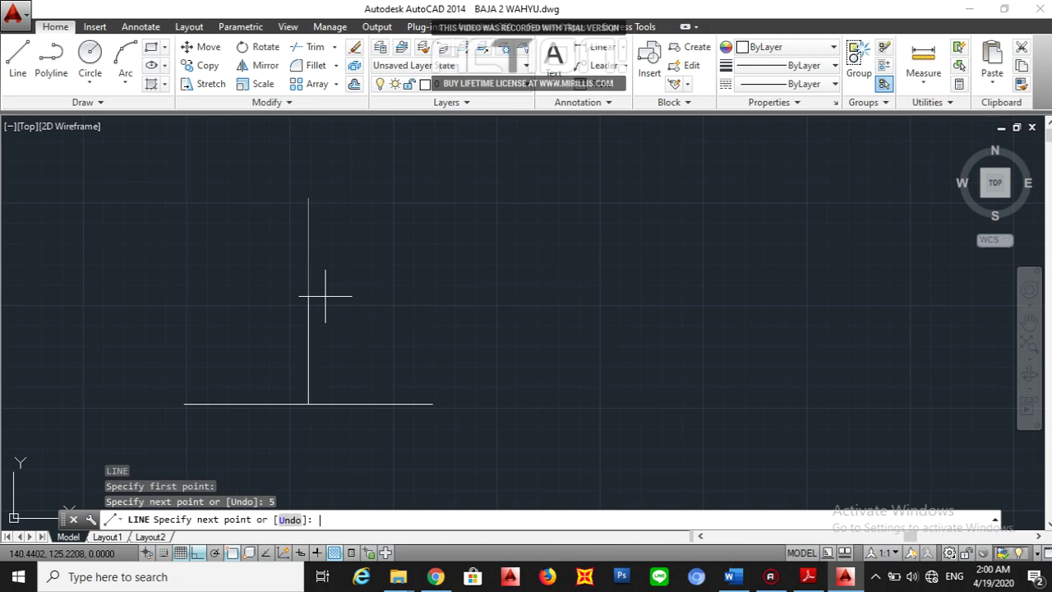
{"action": "left_click", "coordinate": [184, 403]}
{"action": "key", "text": "Escape"}
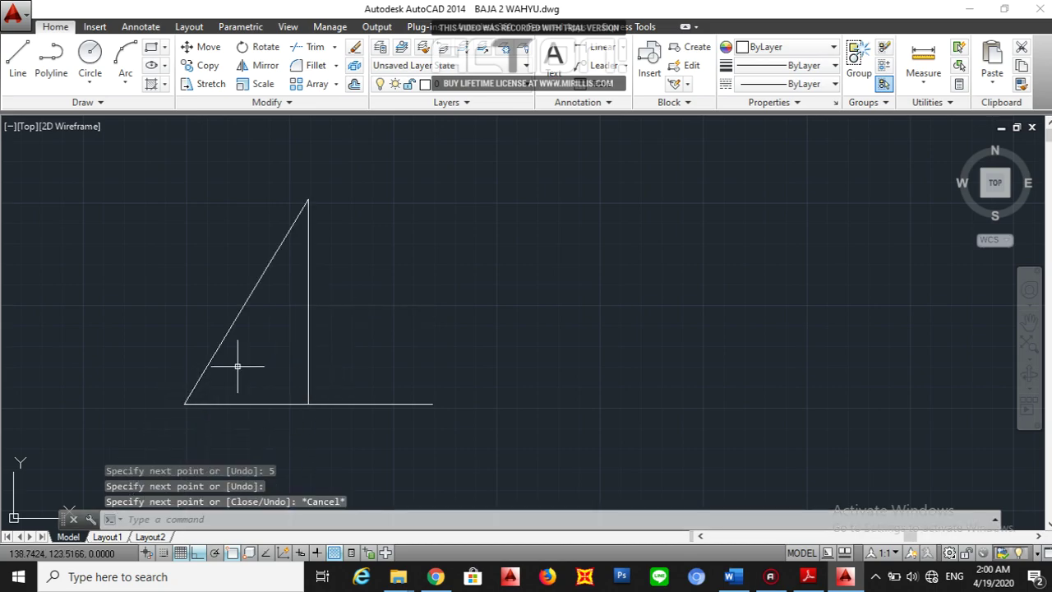
Mirror the sloping line about the vertical line, keeping the original, to complete the triangle.
{"action": "left_click", "coordinate": [263, 353]}
{"action": "left_click", "coordinate": [198, 286]}
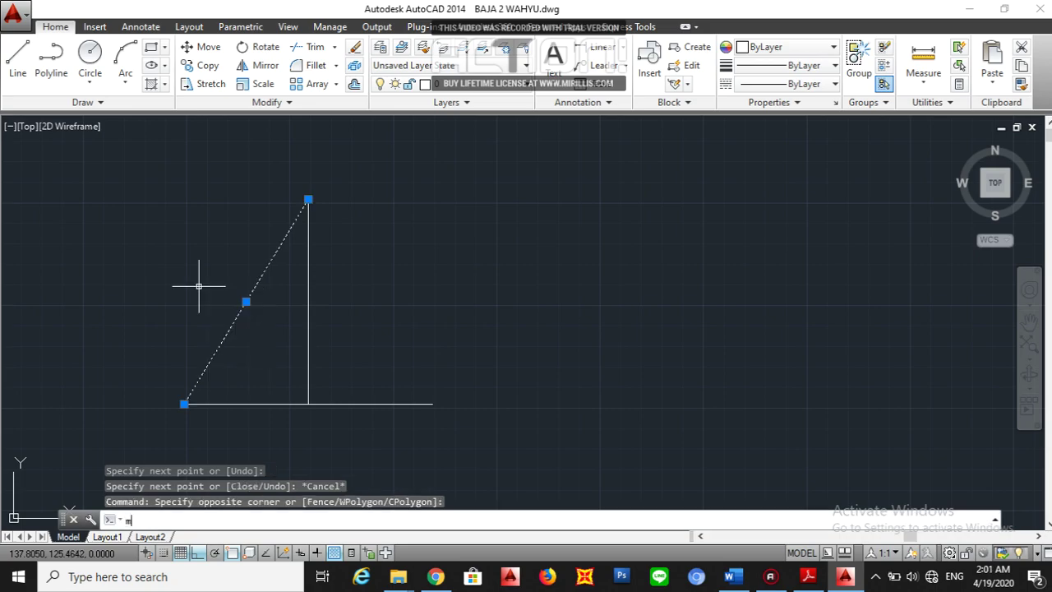
{"action": "type", "text": "mi"}
{"action": "key", "text": "Return"}
{"action": "left_click", "coordinate": [309, 200]}
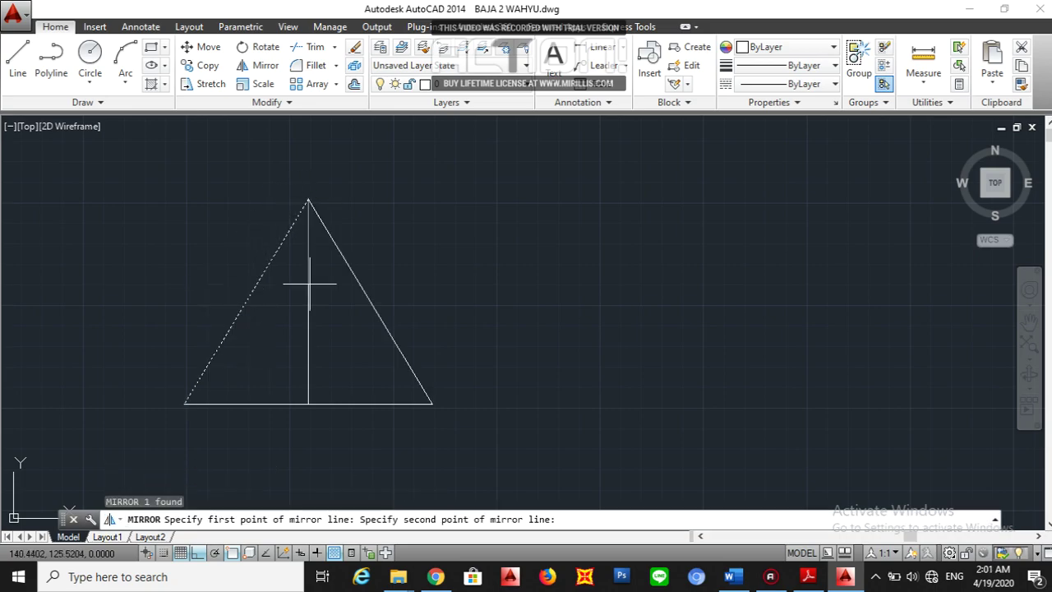
{"action": "left_click", "coordinate": [320, 415]}
{"action": "key", "text": "Return"}
Delete the vertical line inside the triangle.
{"action": "left_click", "coordinate": [320, 336]}
{"action": "left_click", "coordinate": [276, 327]}
{"action": "key", "text": "Delete"}
Copy the triangle's base line from its left end to the apex.
{"action": "left_click", "coordinate": [274, 441]}
{"action": "left_click", "coordinate": [244, 384]}
{"action": "type", "text": "co"}
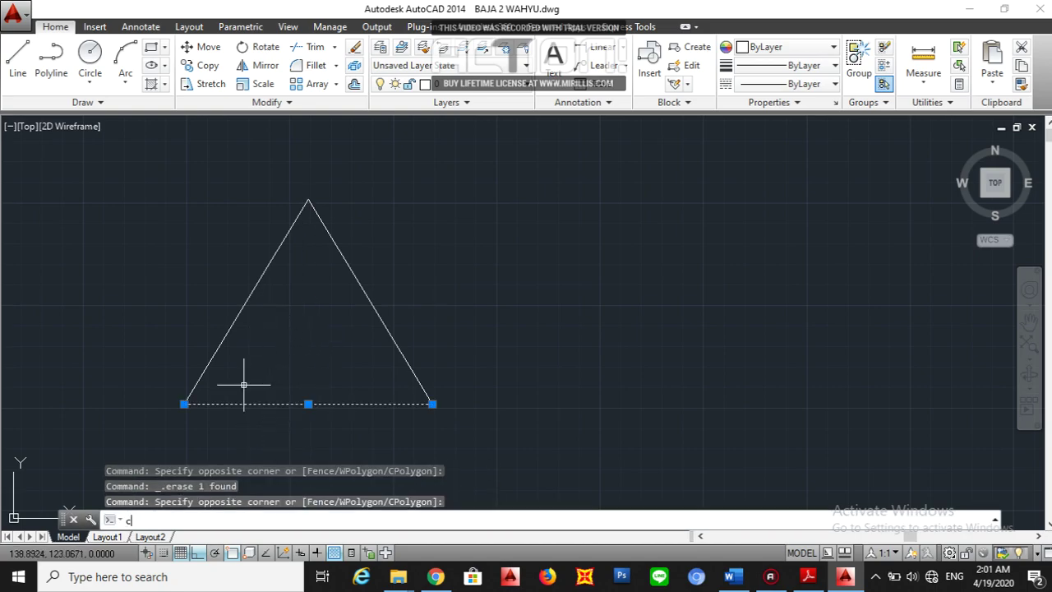
{"action": "key", "text": "Return"}
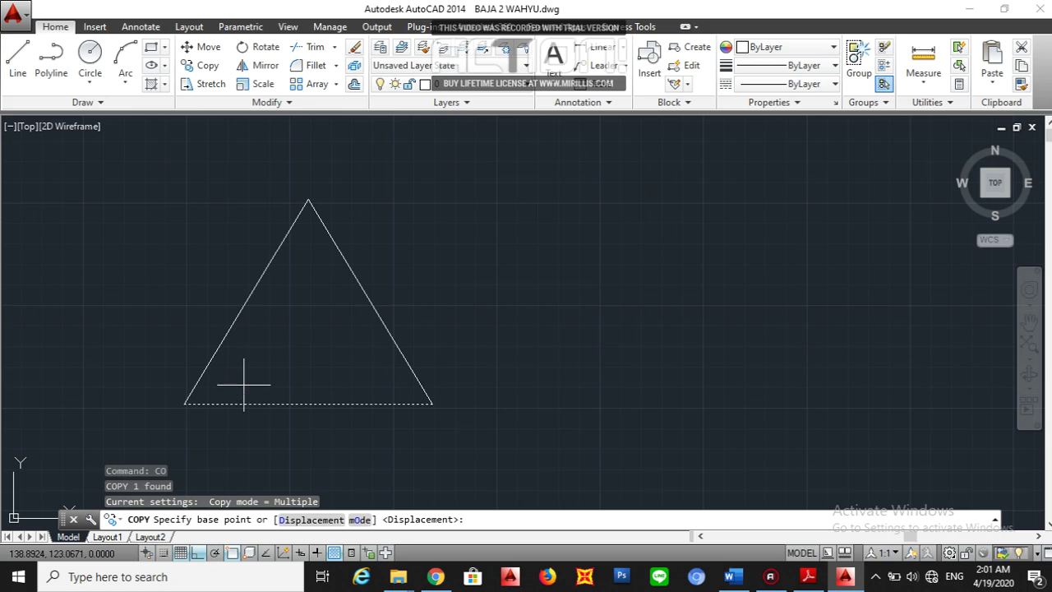
{"action": "left_click", "coordinate": [186, 402]}
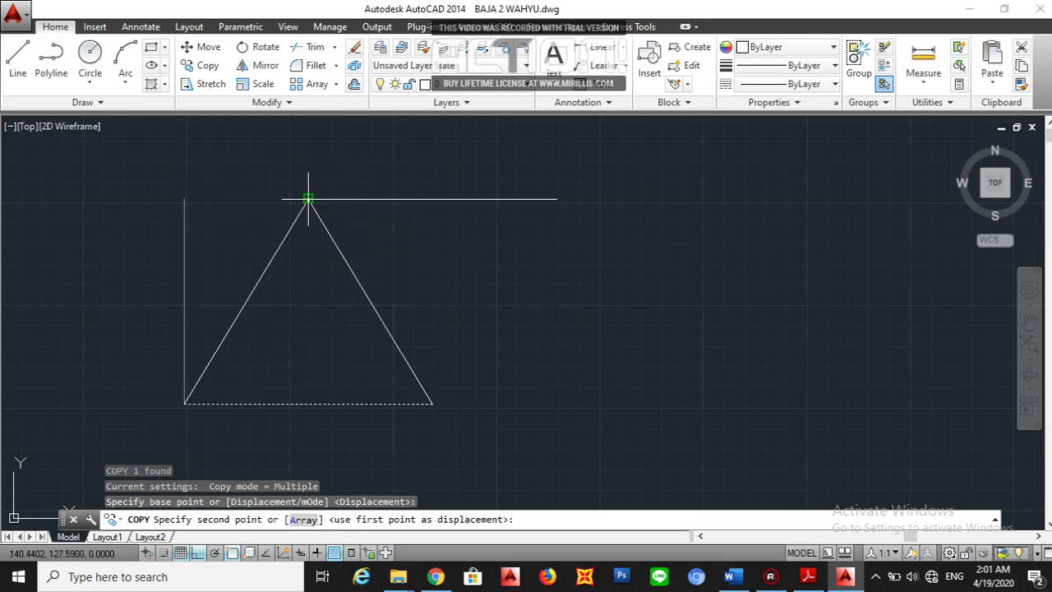
{"action": "left_click", "coordinate": [310, 199]}
{"action": "key", "text": "Escape"}
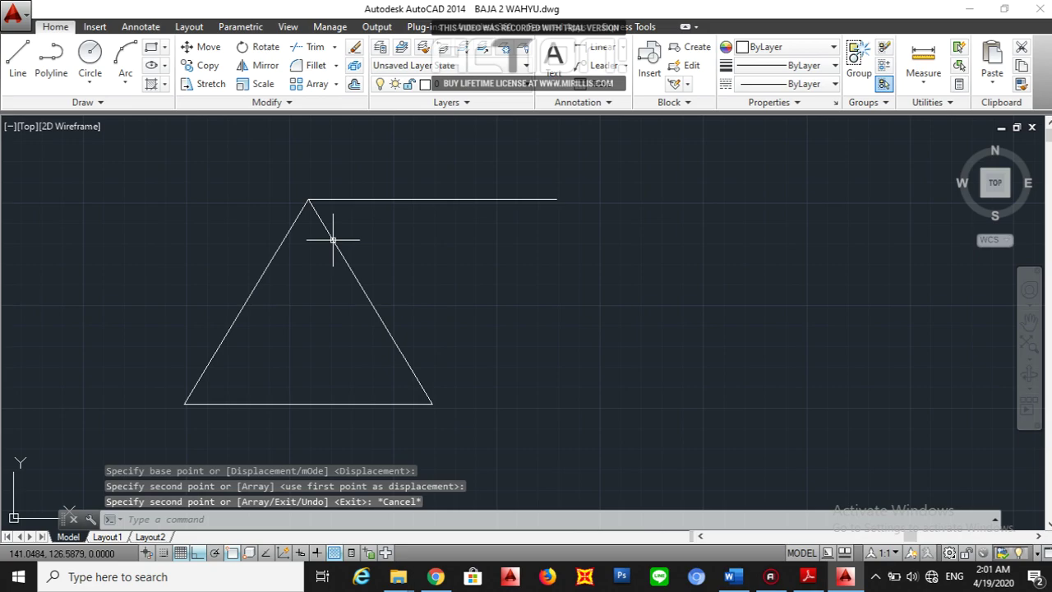
{"action": "middle_click_drag", "start_coordinate": [329, 296], "coordinate": [362, 294]}
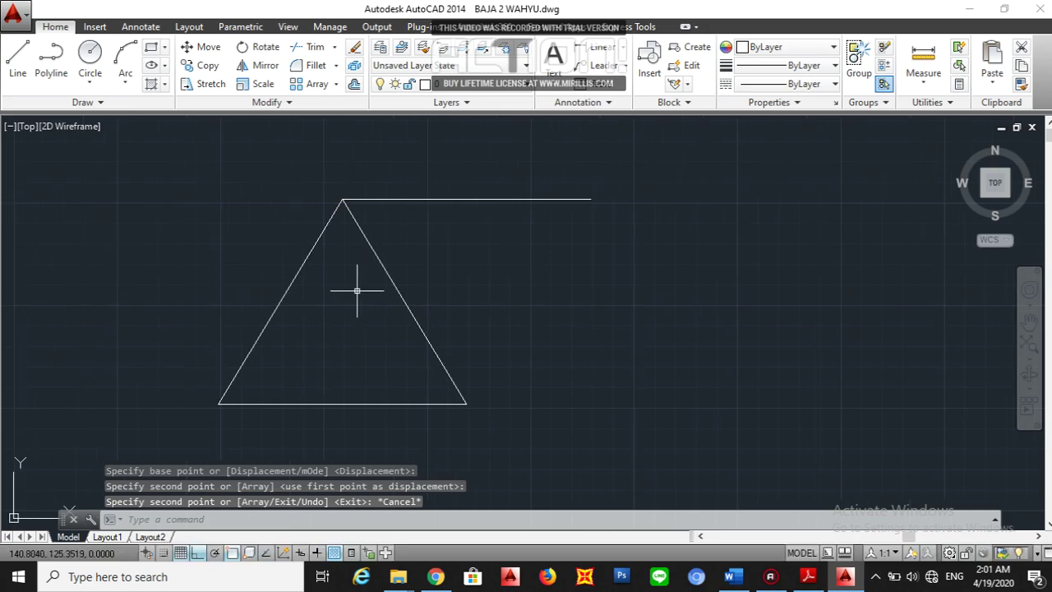
{"action": "scroll", "coordinate": [383, 180], "scroll_direction": "up", "scroll_amount": 2}
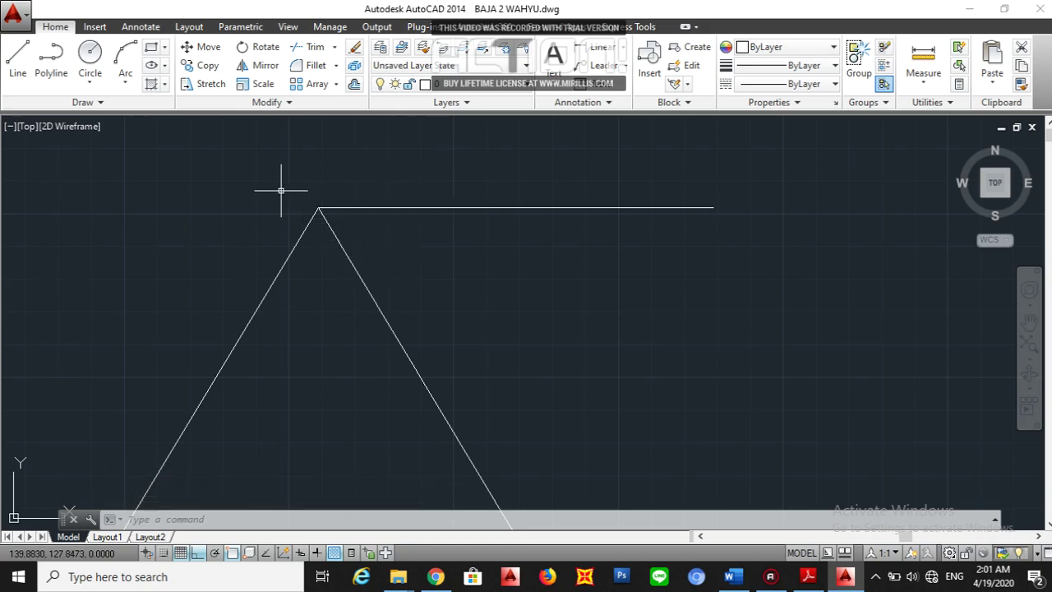
{"action": "scroll", "coordinate": [331, 254], "scroll_direction": "down", "scroll_amount": 4}
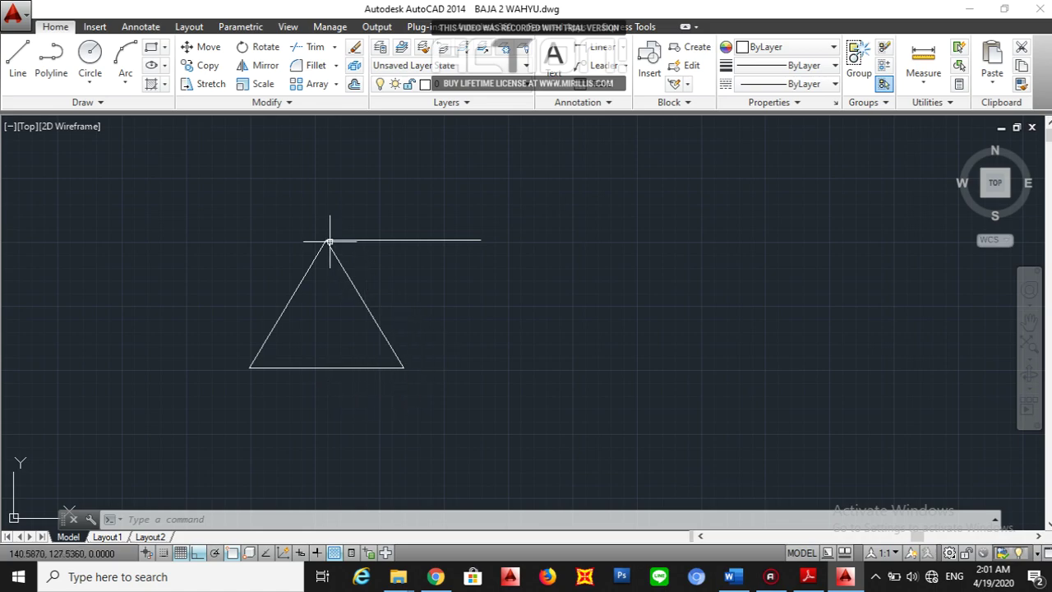
{"action": "scroll", "coordinate": [336, 235], "scroll_direction": "up", "scroll_amount": 2}
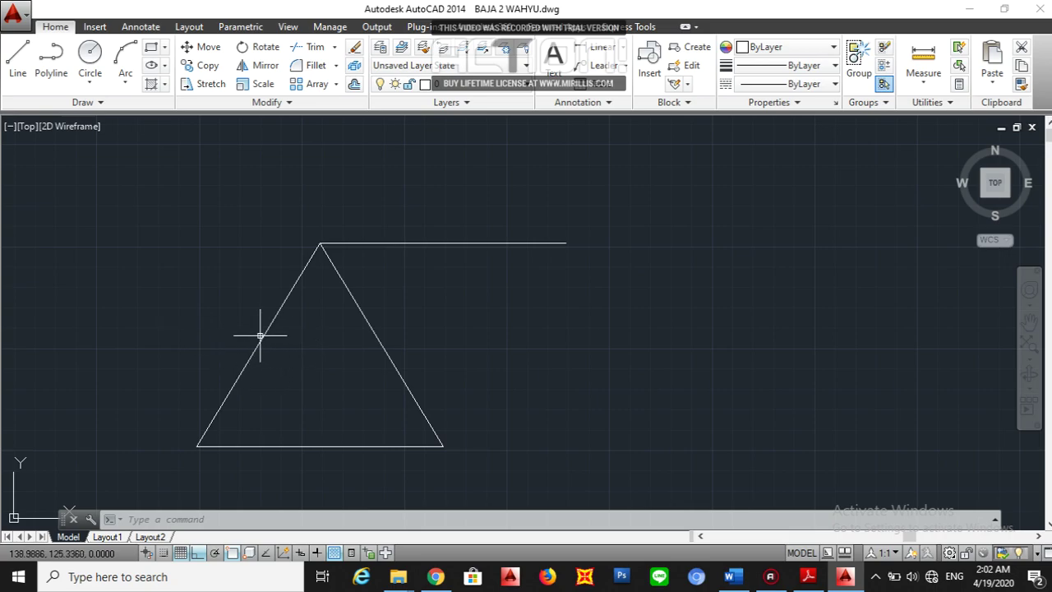
Offset the top horizontal line by 0.2 both above and below.
{"action": "type", "text": "o"}
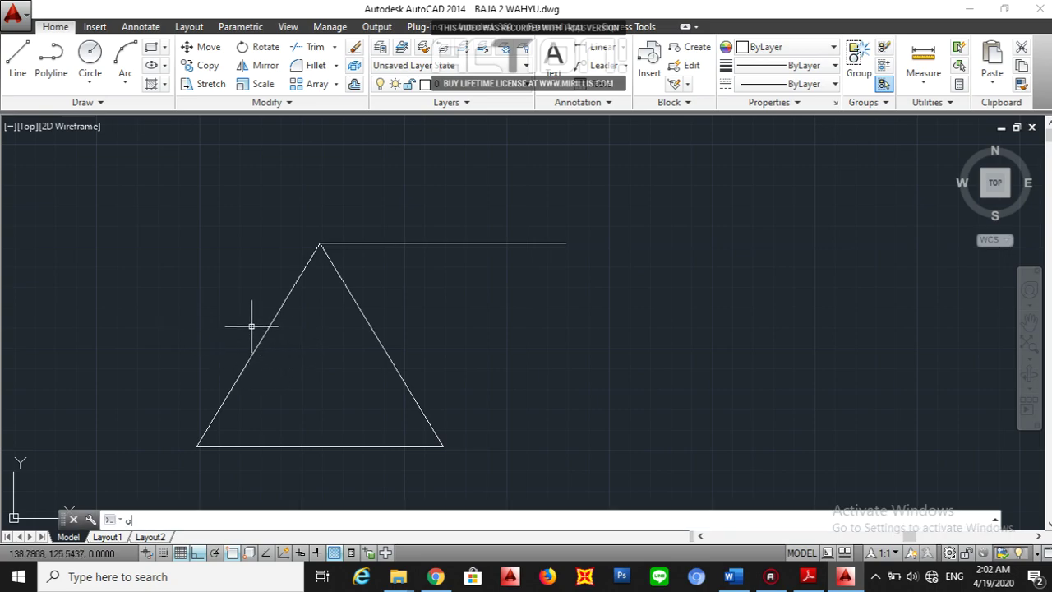
{"action": "key", "text": "Return"}
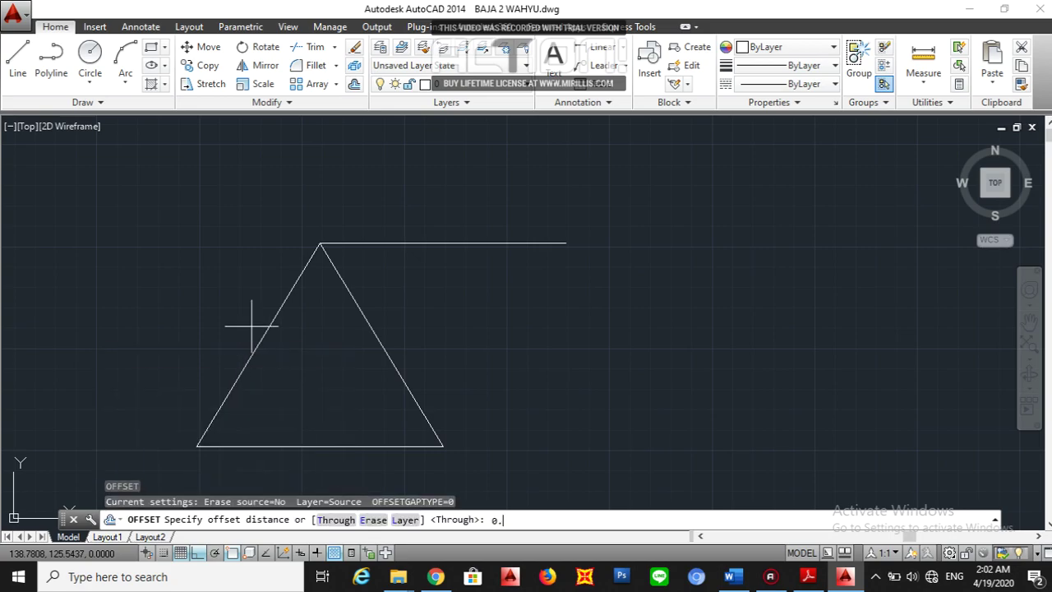
{"action": "type", "text": "0.2"}
{"action": "key", "text": "Return"}
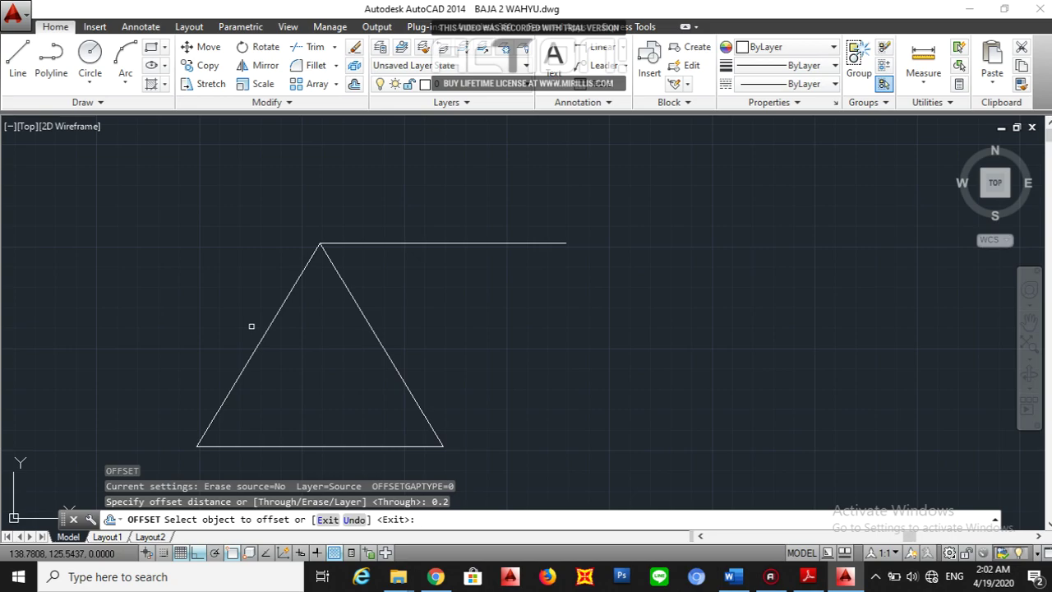
{"action": "left_click", "coordinate": [433, 244]}
{"action": "left_click", "coordinate": [402, 240]}
{"action": "scroll", "coordinate": [401, 243], "scroll_direction": "up", "scroll_amount": 2}
{"action": "left_click", "coordinate": [381, 245]}
{"action": "left_click", "coordinate": [308, 293]}
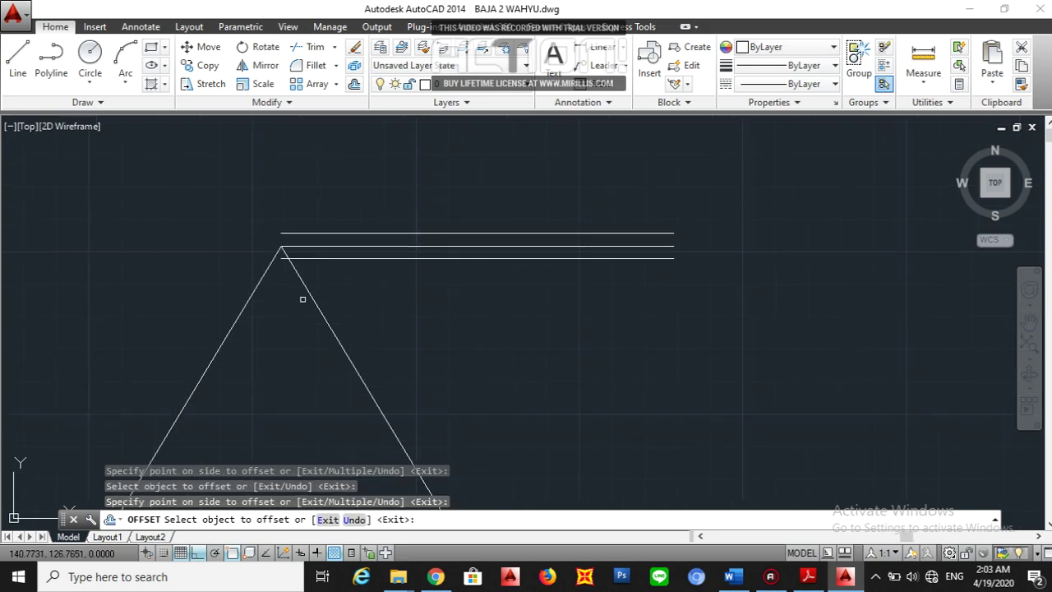
Offset the triangle's right sloping side by 0.2 to both sides.
{"action": "left_click", "coordinate": [304, 287]}
{"action": "left_click", "coordinate": [351, 269]}
{"action": "left_click", "coordinate": [317, 303]}
{"action": "left_click", "coordinate": [283, 329]}
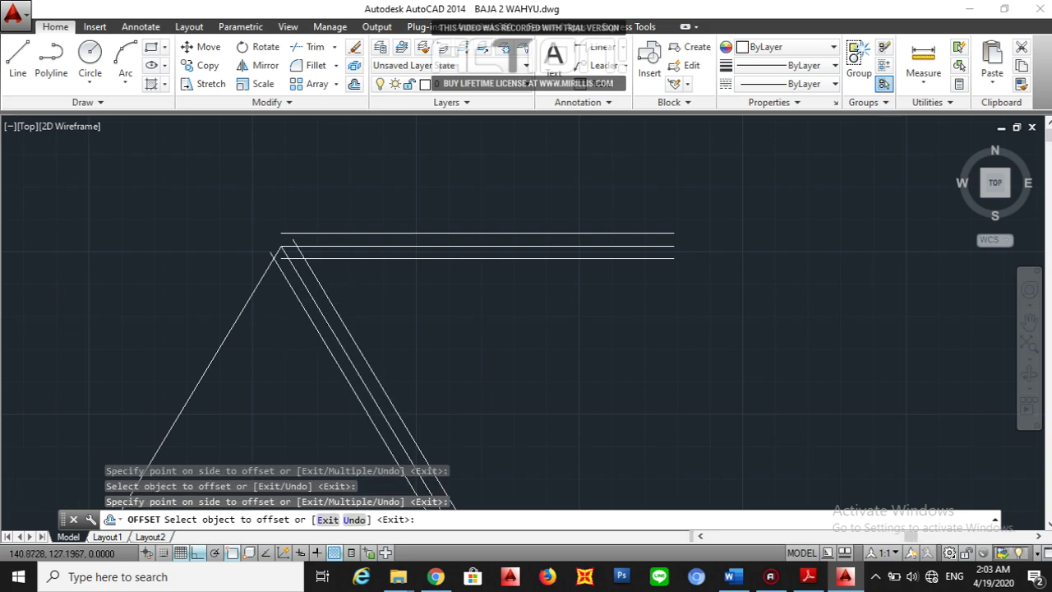
Offset the triangle's base line by 0.2 both above and below, and end the Offset command.
{"action": "scroll", "coordinate": [293, 283], "scroll_direction": "down", "scroll_amount": 2}
{"action": "left_click", "coordinate": [298, 463]}
{"action": "left_click", "coordinate": [293, 430]}
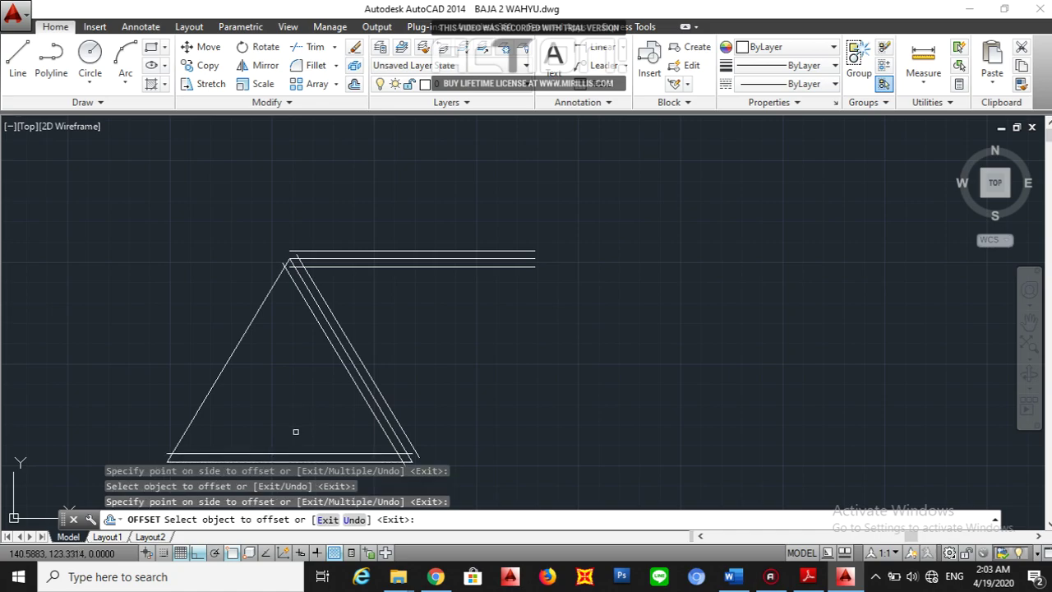
{"action": "middle_click_drag", "start_coordinate": [294, 430], "coordinate": [296, 372]}
{"action": "left_click", "coordinate": [294, 409]}
{"action": "left_click", "coordinate": [294, 429]}
{"action": "key", "text": "Escape"}
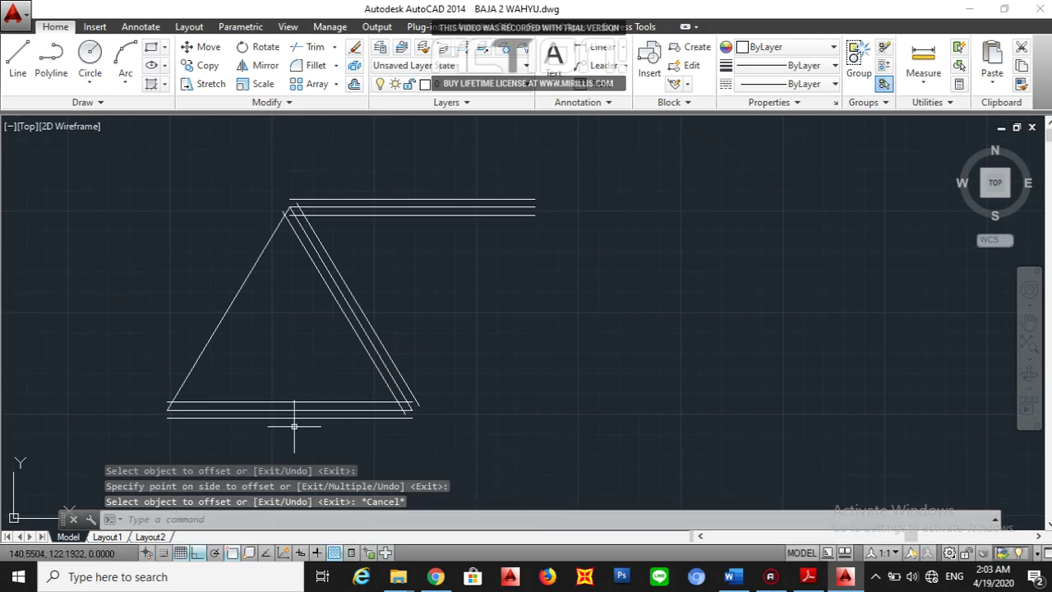
Select the original top line and all three triangle sides, and change their colour to Blue.
{"action": "scroll", "coordinate": [309, 223], "scroll_direction": "up", "scroll_amount": 3}
{"action": "left_click", "coordinate": [348, 223]}
{"action": "left_click", "coordinate": [318, 209]}
{"action": "scroll", "coordinate": [329, 160], "scroll_direction": "down", "scroll_amount": 2}
{"action": "scroll", "coordinate": [413, 245], "scroll_direction": "down", "scroll_amount": 4}
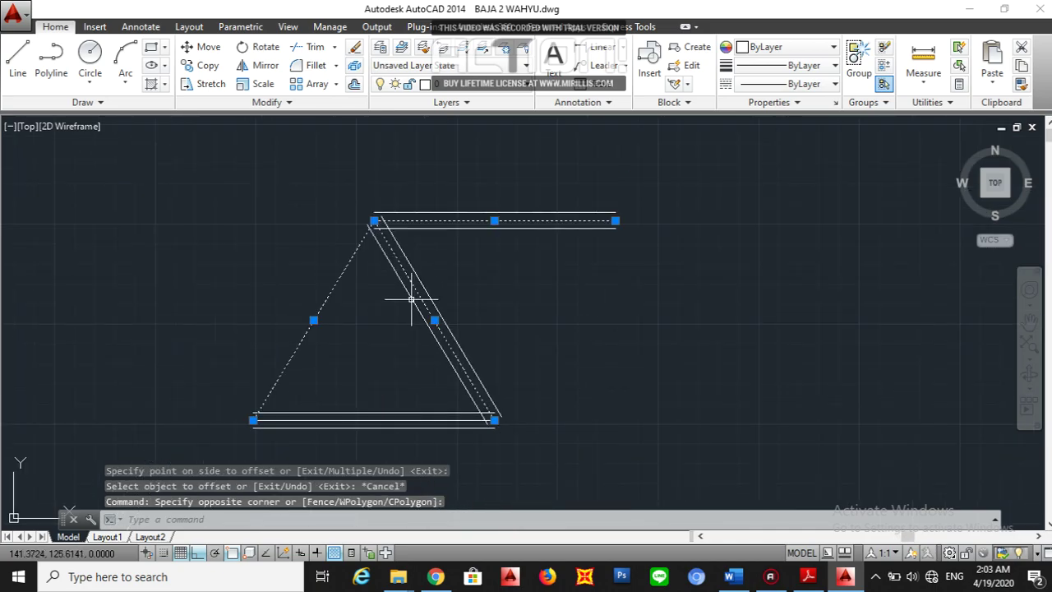
{"action": "scroll", "coordinate": [359, 423], "scroll_direction": "up", "scroll_amount": 2}
{"action": "left_click", "coordinate": [359, 424]}
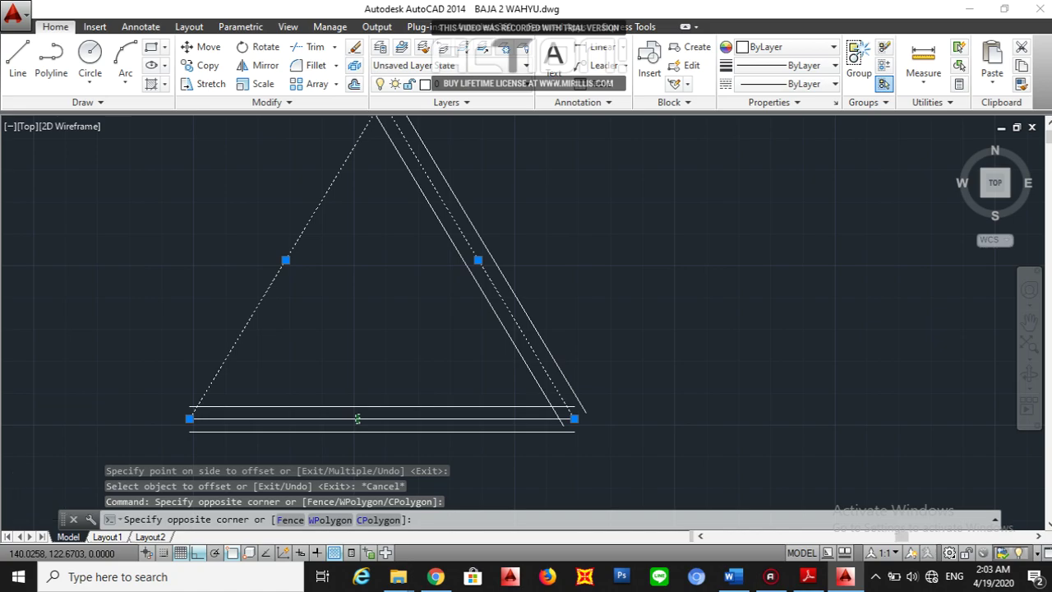
{"action": "scroll", "coordinate": [358, 419], "scroll_direction": "up", "scroll_amount": 1}
{"action": "left_click", "coordinate": [356, 414]}
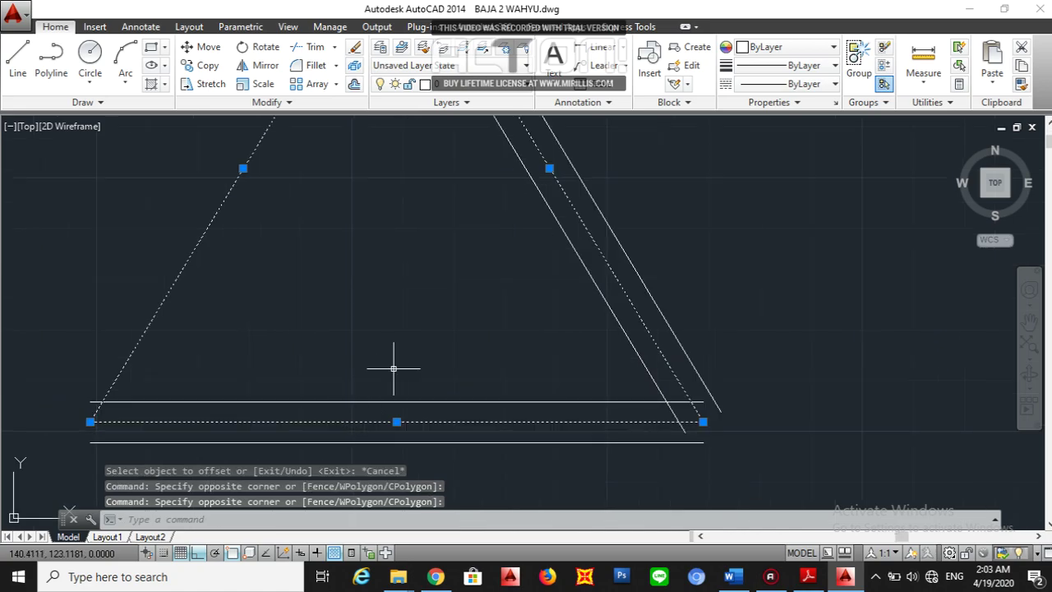
{"action": "left_click", "coordinate": [776, 48]}
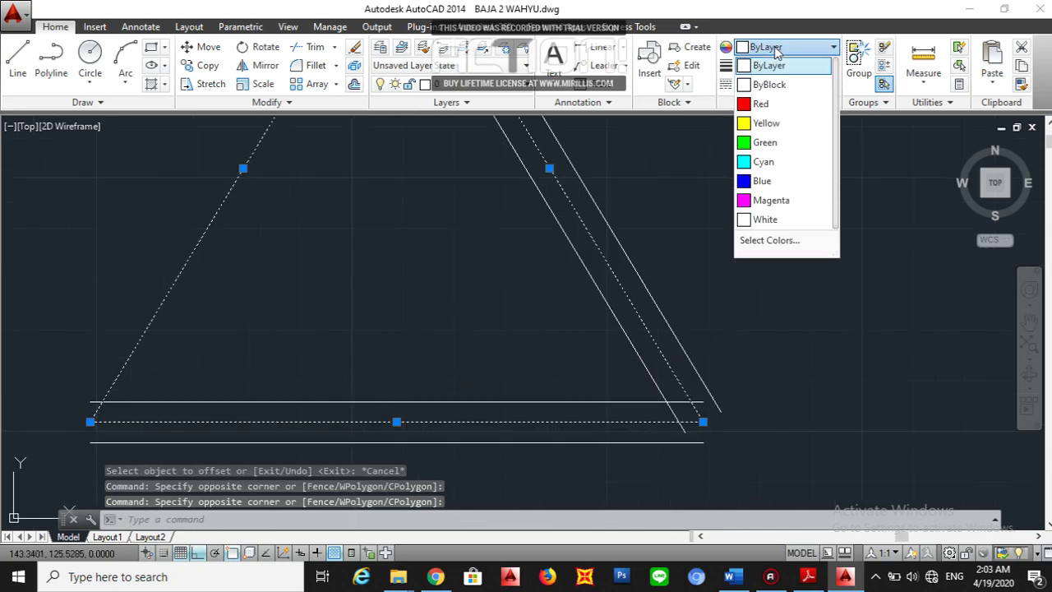
{"action": "left_click", "coordinate": [768, 182]}
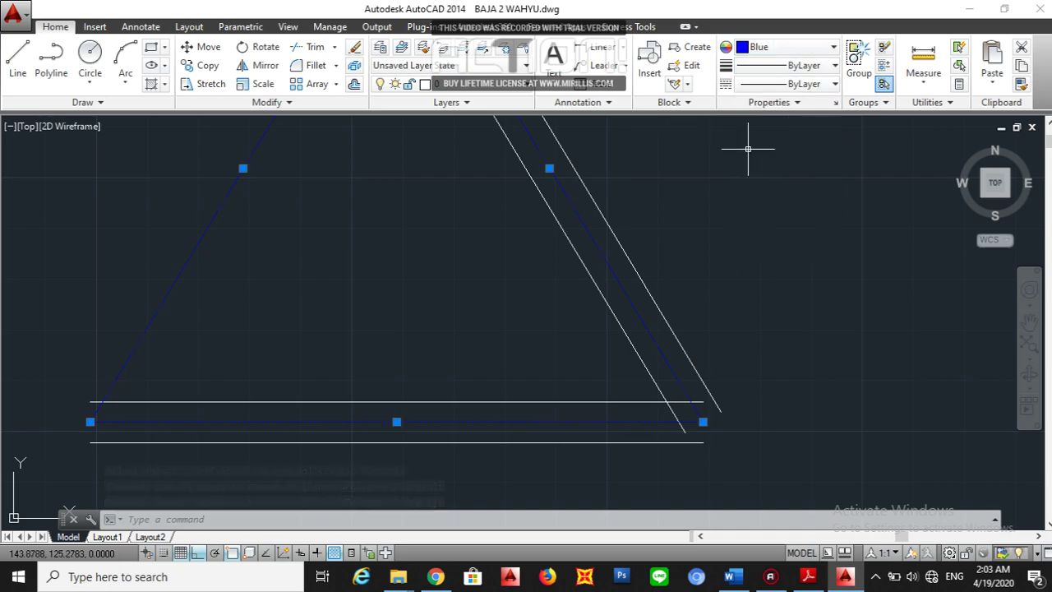
Set the linetype of the selected blue centre lines to ACAD_ISO03W100 and clear the selection.
{"action": "left_click", "coordinate": [758, 84]}
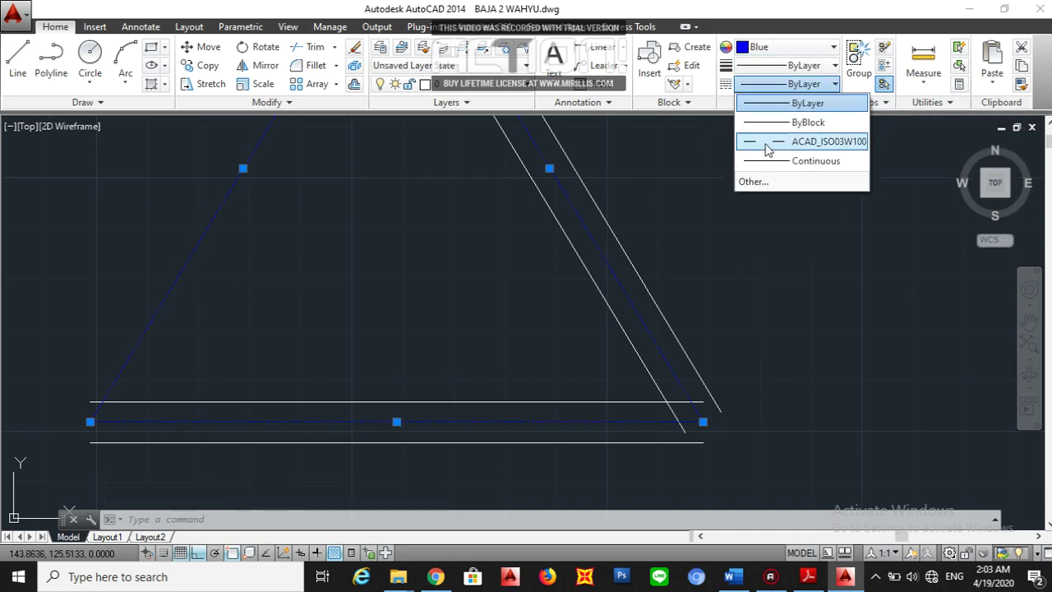
{"action": "left_click", "coordinate": [767, 148]}
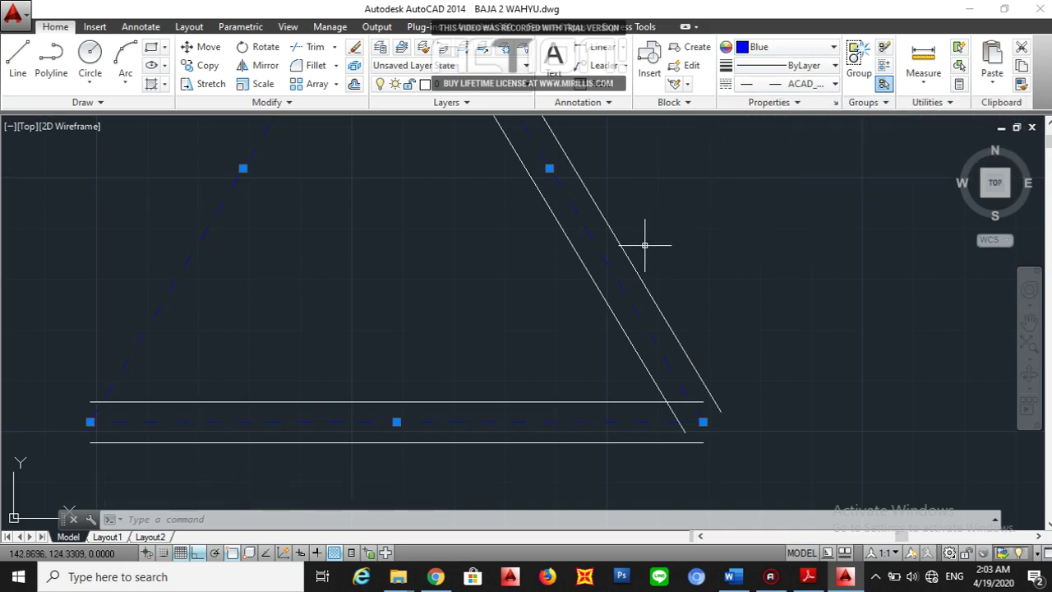
{"action": "key", "text": "Escape"}
Draw a vertical line closing the left end of the top member, joining the endpoints of its two outlines.
{"action": "scroll", "coordinate": [545, 369], "scroll_direction": "down", "scroll_amount": 2}
{"action": "scroll", "coordinate": [547, 372], "scroll_direction": "down", "scroll_amount": 5}
{"action": "middle_click", "coordinate": [529, 444]}
{"action": "middle_click", "coordinate": [529, 443]}
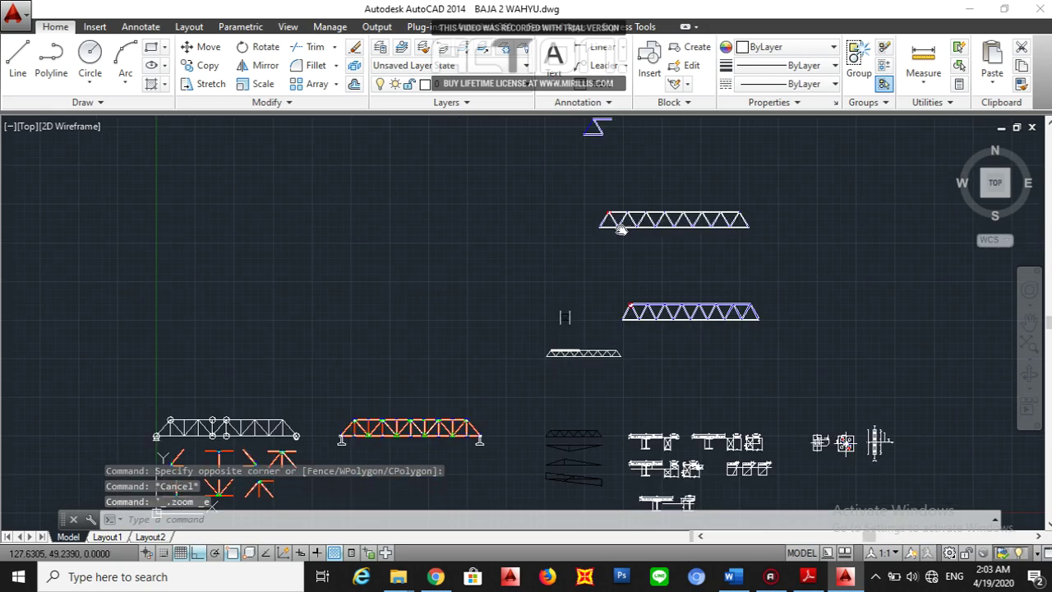
{"action": "scroll", "coordinate": [615, 156], "scroll_direction": "up", "scroll_amount": 2}
{"action": "middle_click_drag", "start_coordinate": [616, 156], "coordinate": [562, 287]}
{"action": "scroll", "coordinate": [529, 251], "scroll_direction": "up", "scroll_amount": 8}
{"action": "middle_click_drag", "start_coordinate": [485, 176], "coordinate": [487, 198]}
{"action": "scroll", "coordinate": [487, 198], "scroll_direction": "up", "scroll_amount": 5}
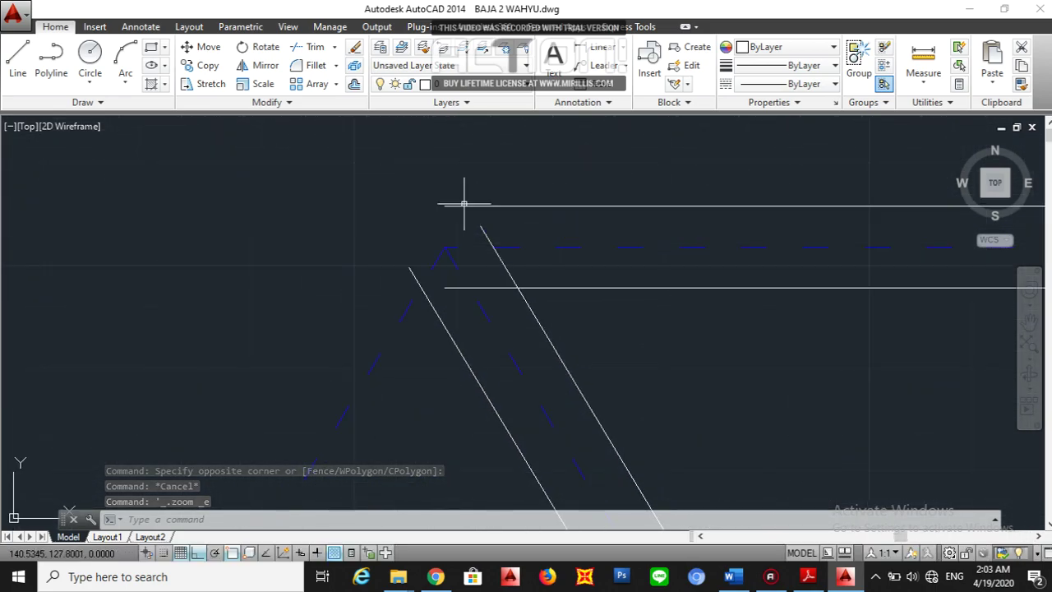
{"action": "type", "text": "l"}
{"action": "key", "text": "Return"}
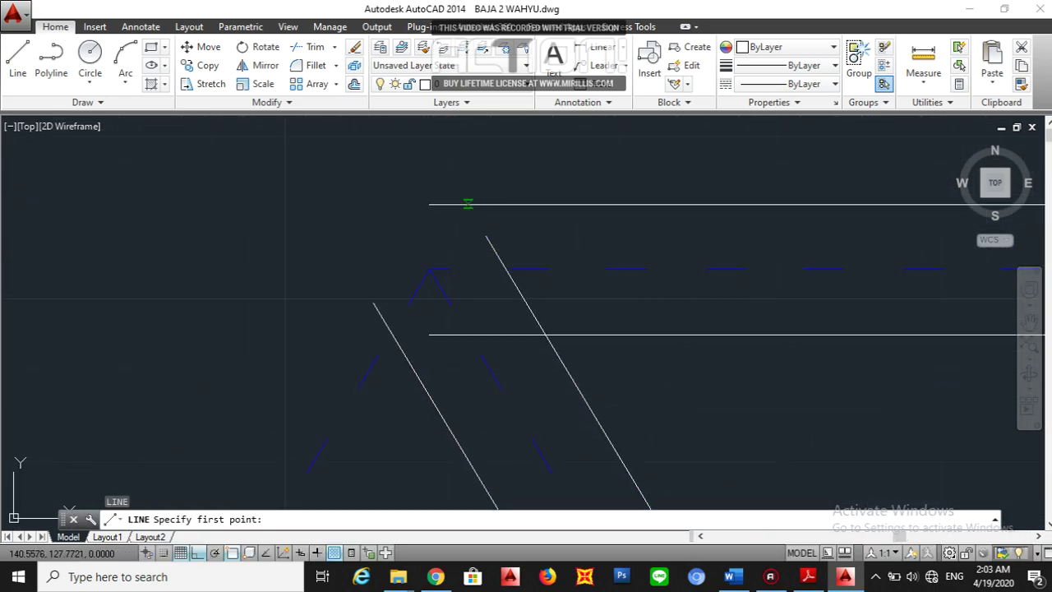
{"action": "left_click", "coordinate": [429, 204]}
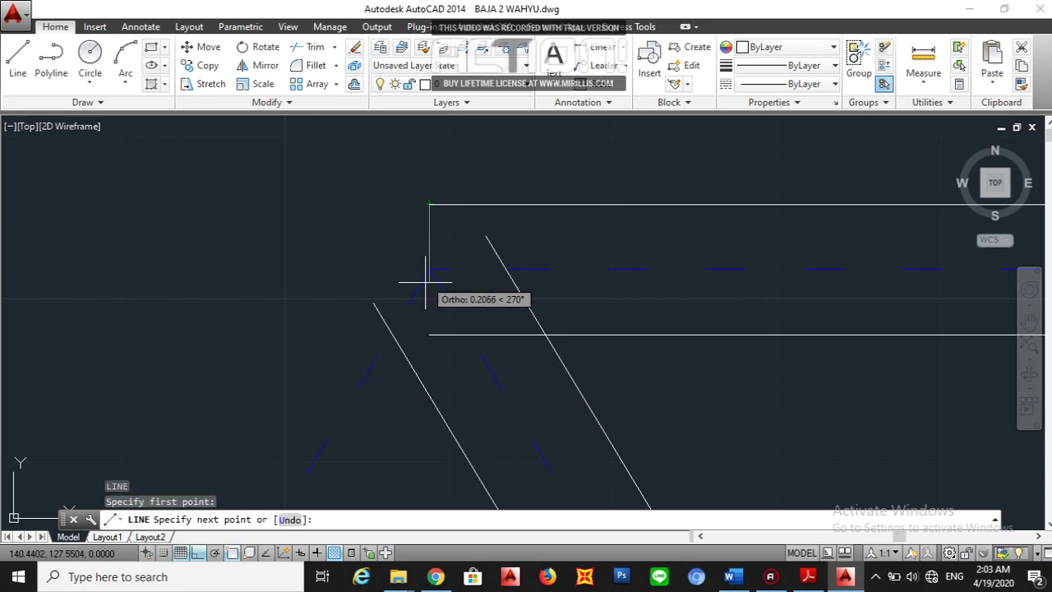
{"action": "left_click", "coordinate": [429, 335]}
{"action": "key", "text": "Escape"}
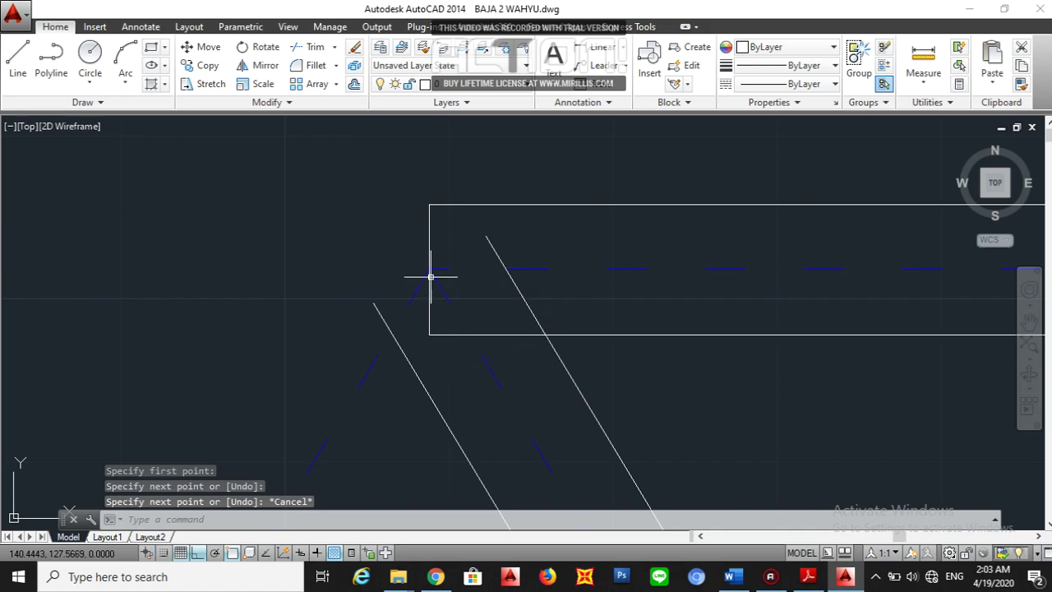
Draw a line closing the upper end of the right diagonal member, joining the endpoints of its two outlines.
{"action": "type", "text": "l"}
{"action": "key", "text": "Return"}
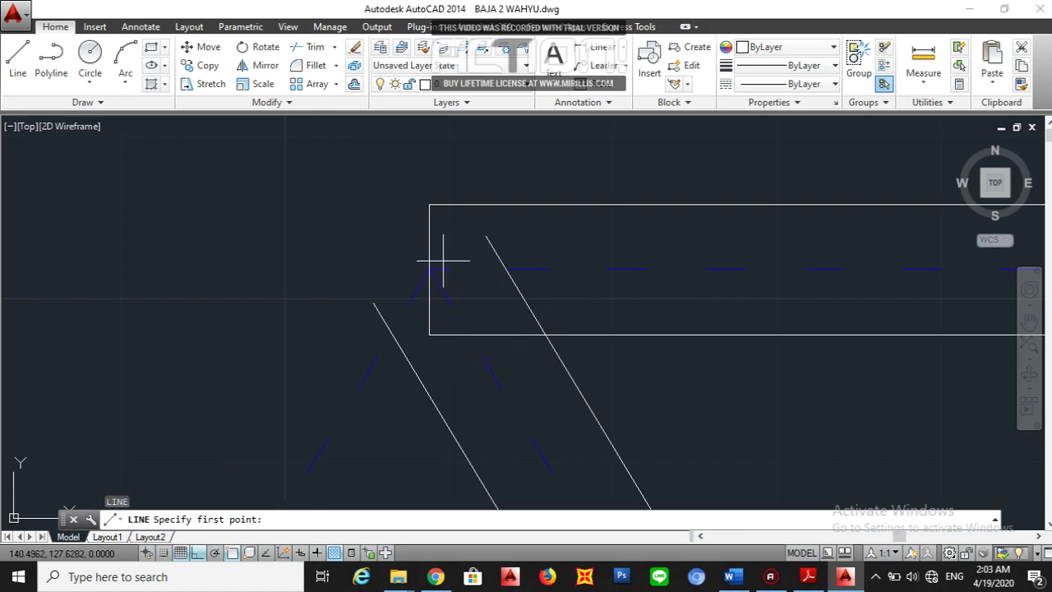
{"action": "left_click", "coordinate": [487, 237]}
{"action": "left_click", "coordinate": [373, 304]}
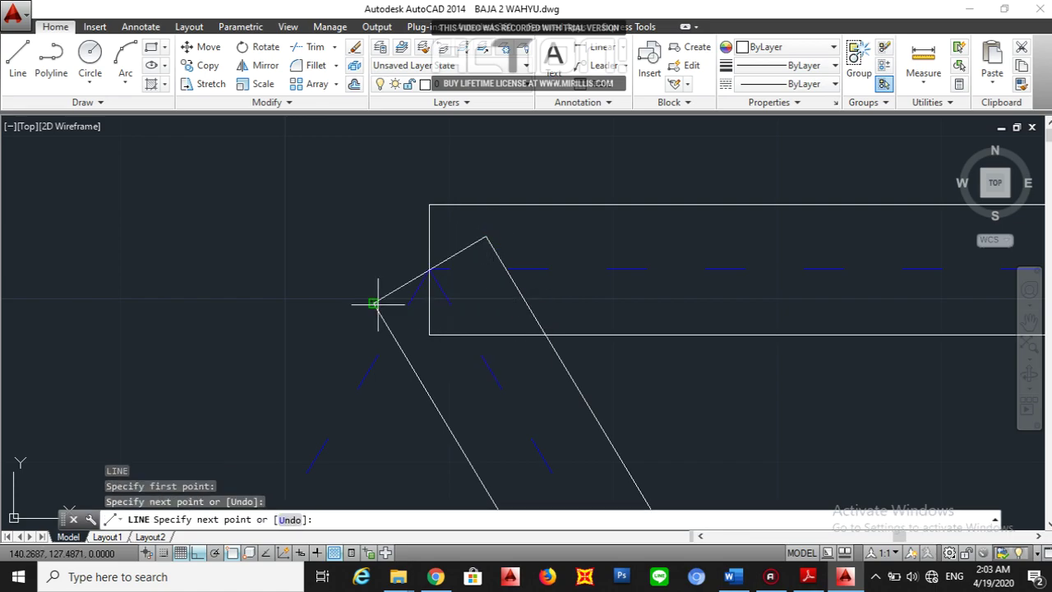
{"action": "key", "text": "Escape"}
Copy the diagonal's end line from its upper endpoint to where the diagonal's outer outline crosses the top member's lower outline.
{"action": "middle_click_drag", "start_coordinate": [445, 305], "coordinate": [426, 296]}
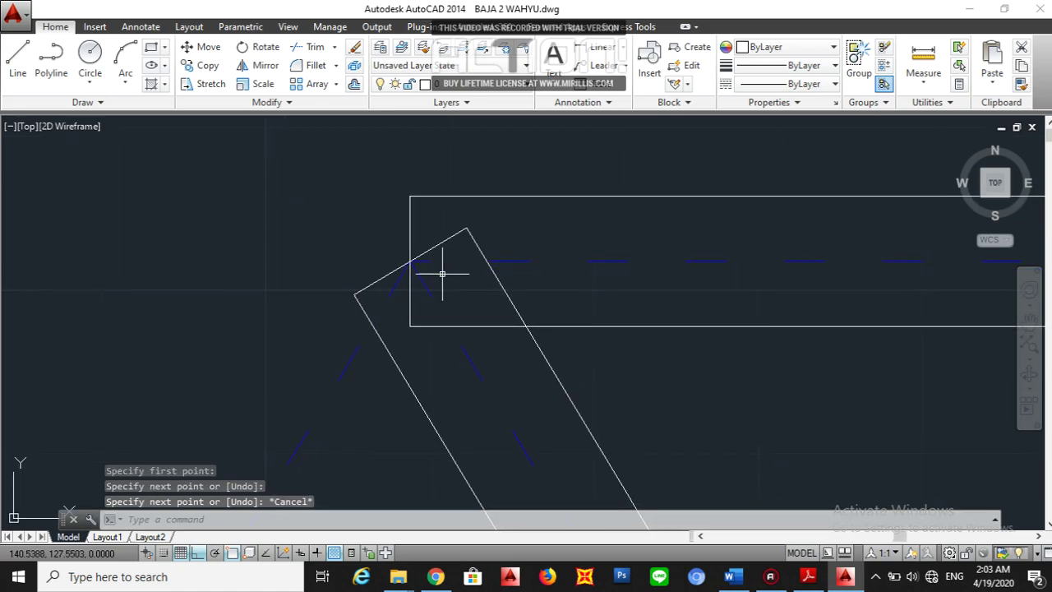
{"action": "left_click", "coordinate": [450, 242]}
{"action": "left_click", "coordinate": [435, 219]}
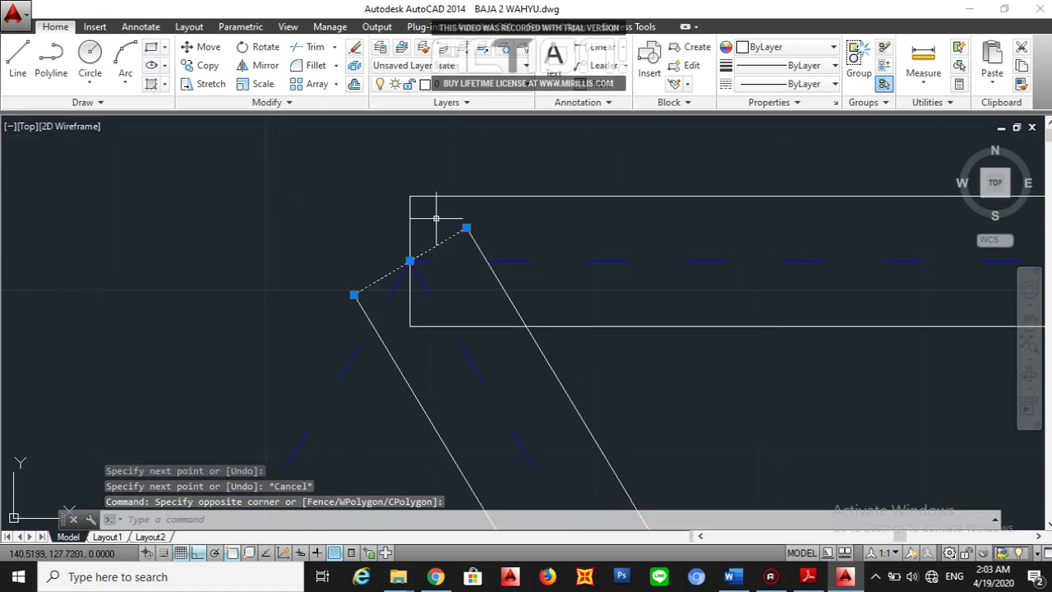
{"action": "type", "text": "co"}
{"action": "key", "text": "Return"}
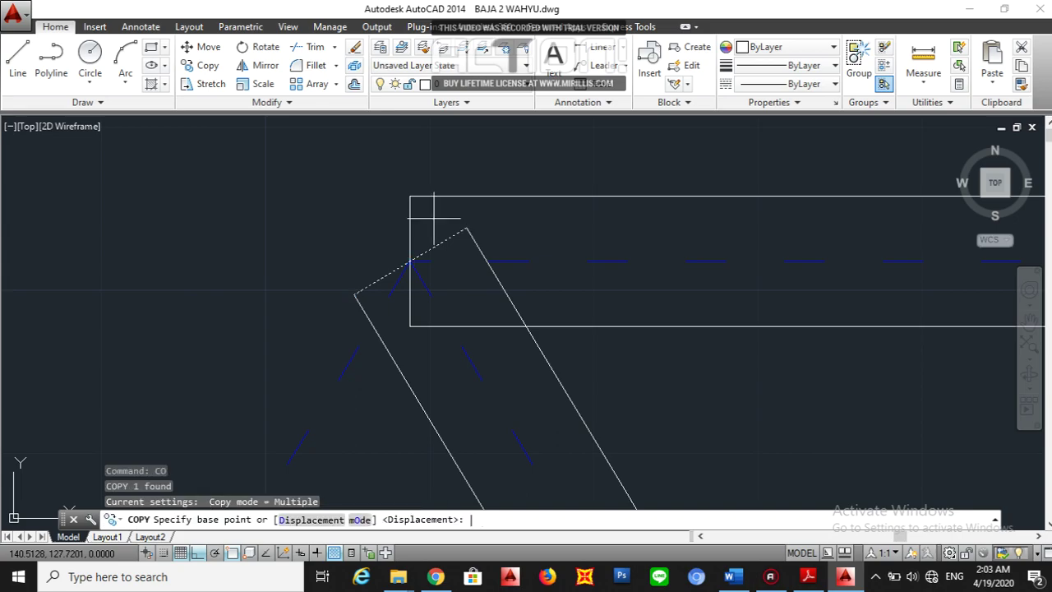
{"action": "left_click", "coordinate": [467, 234]}
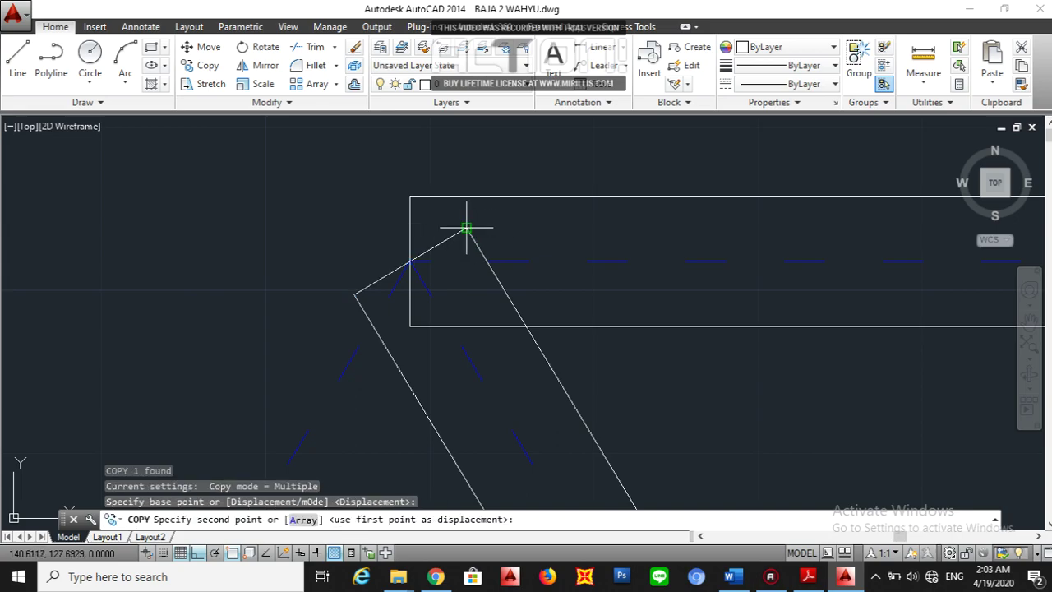
{"action": "left_click", "coordinate": [525, 326]}
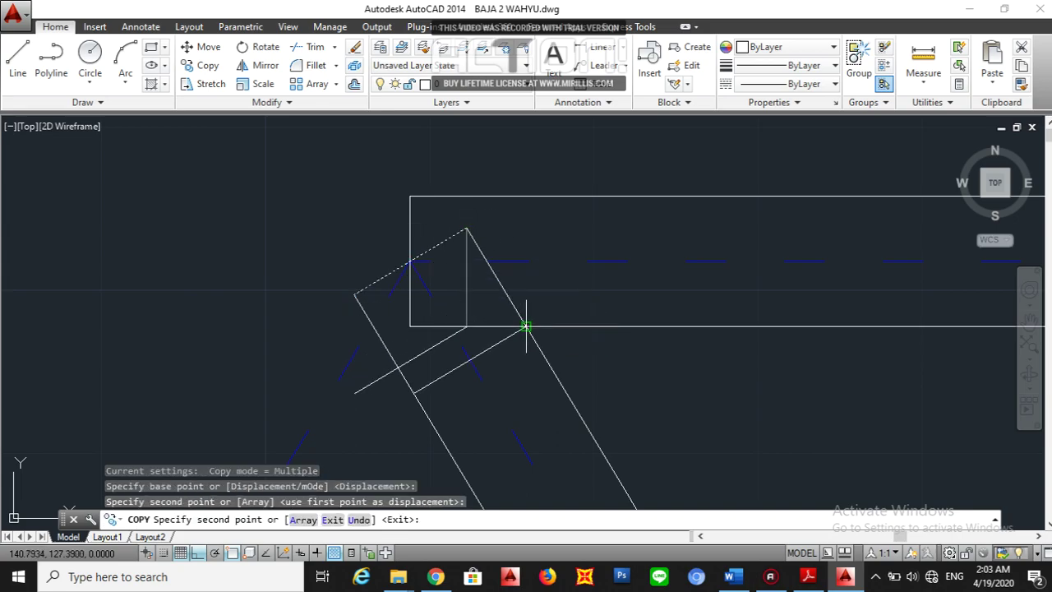
{"action": "key", "text": "Escape"}
Delete the diagonal member's original upper end line.
{"action": "scroll", "coordinate": [526, 330], "scroll_direction": "up", "scroll_amount": 2}
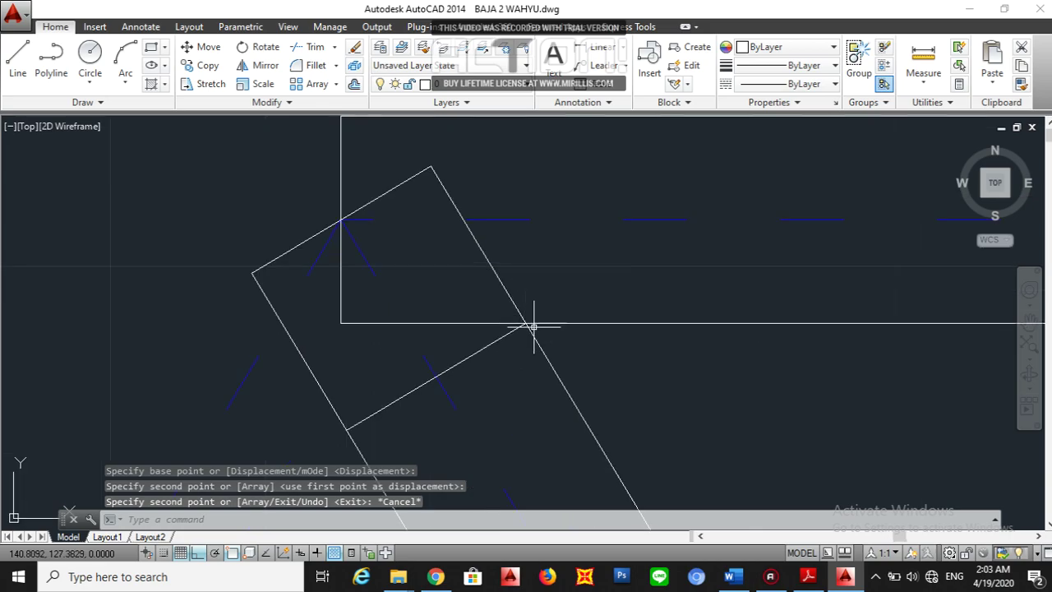
{"action": "scroll", "coordinate": [534, 325], "scroll_direction": "up", "scroll_amount": 3}
{"action": "scroll", "coordinate": [510, 327], "scroll_direction": "down", "scroll_amount": 2}
{"action": "left_click", "coordinate": [140, 224]}
{"action": "left_click", "coordinate": [128, 195]}
{"action": "key", "text": "Delete"}
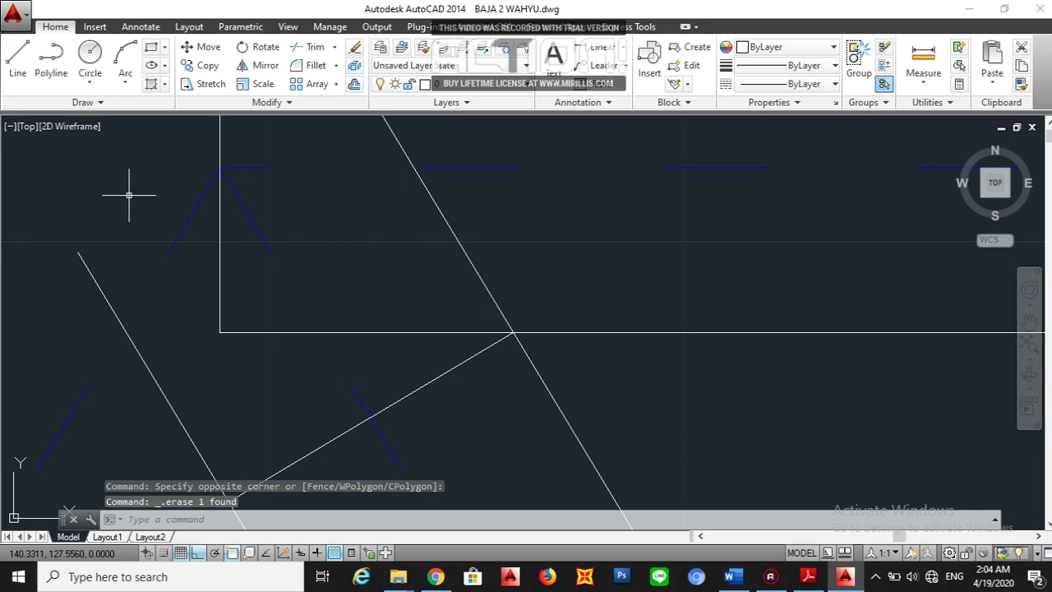
Trim both diagonal outlines where they extend beyond the copied end line into the top member.
{"action": "type", "text": "ts o"}
{"action": "type", "text": "r"}
{"action": "key", "text": "Return"}
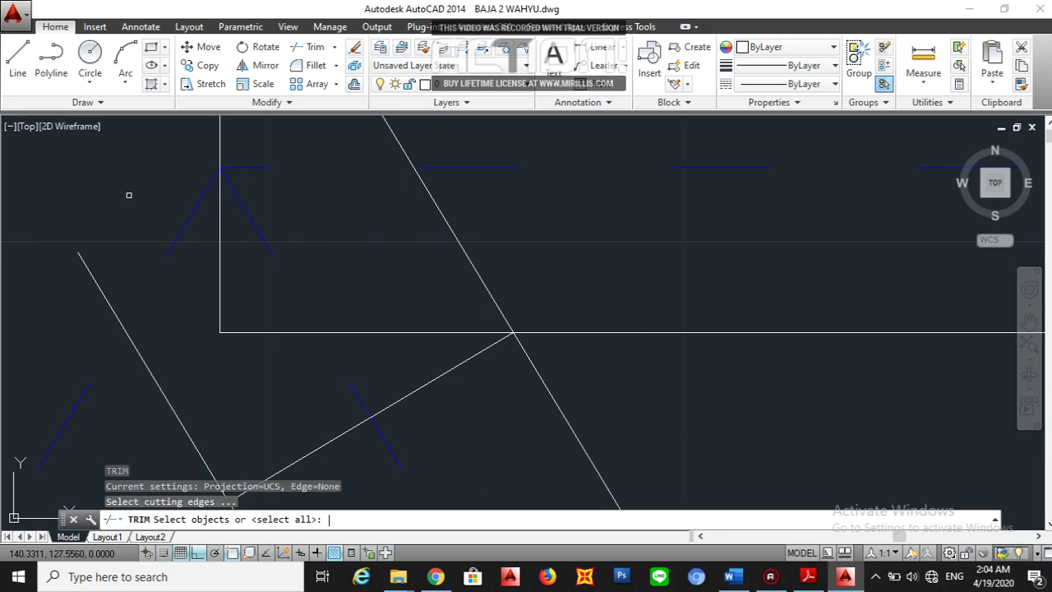
{"action": "key", "text": "Return"}
{"action": "left_click", "coordinate": [125, 252]}
{"action": "left_click", "coordinate": [68, 275]}
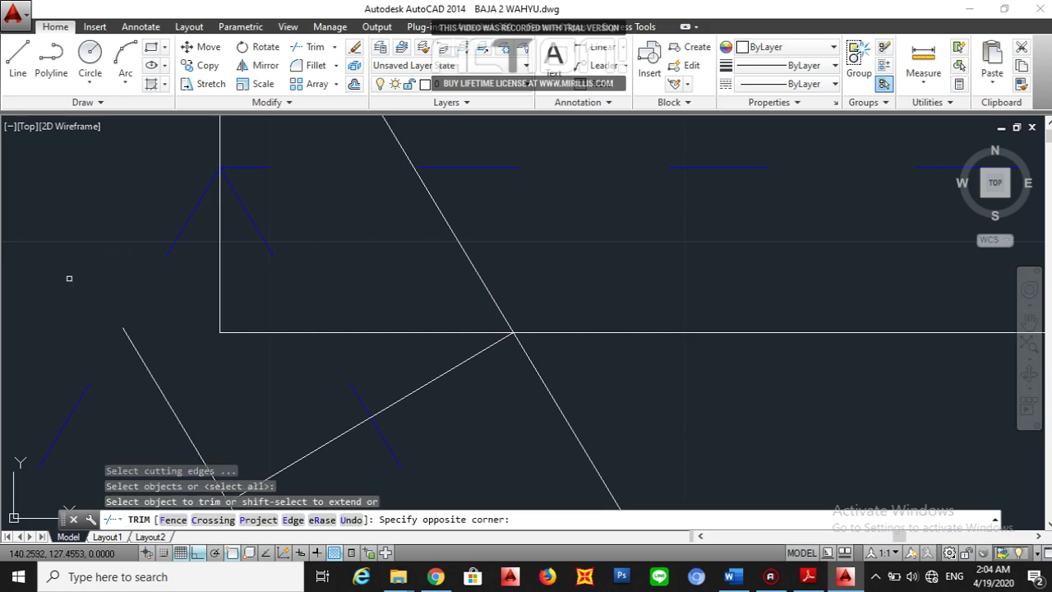
{"action": "scroll", "coordinate": [71, 285], "scroll_direction": "down", "scroll_amount": 2}
{"action": "left_click", "coordinate": [140, 350]}
{"action": "left_click", "coordinate": [112, 352]}
{"action": "left_click", "coordinate": [286, 171]}
{"action": "left_click", "coordinate": [239, 158]}
{"action": "left_click", "coordinate": [335, 276]}
{"action": "left_click", "coordinate": [298, 254]}
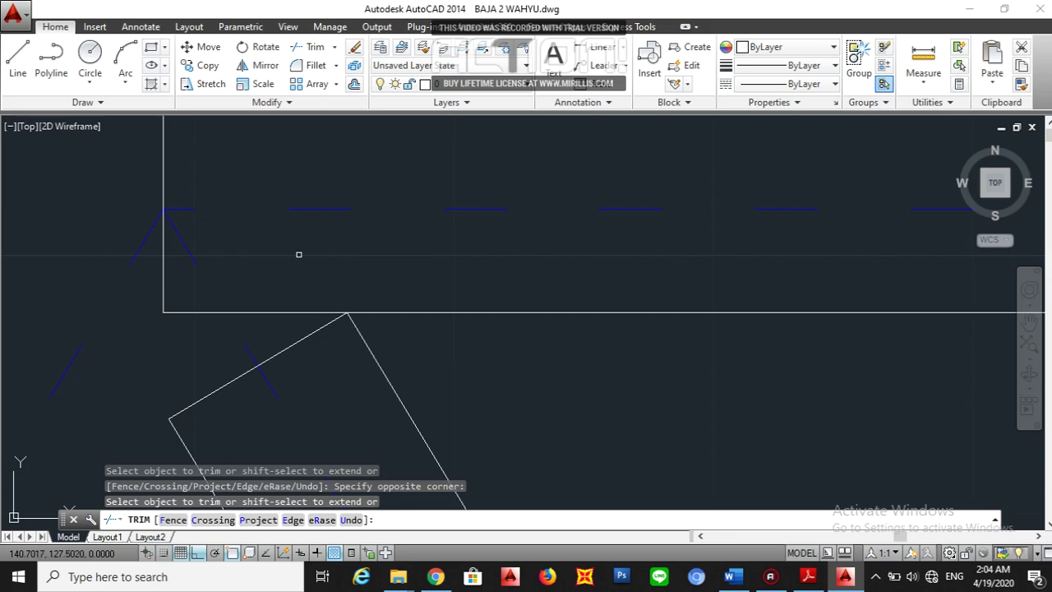
{"action": "key", "text": "Escape"}
{"action": "scroll", "coordinate": [336, 300], "scroll_direction": "up", "scroll_amount": 2}
{"action": "mouse_move", "coordinate": [336, 301]}
{"action": "middle_mouse_down"}
{"action": "mouse_move", "coordinate": [347, 353]}
{"action": "mouse_move", "coordinate": [412, 298]}
{"action": "middle_mouse_up"}
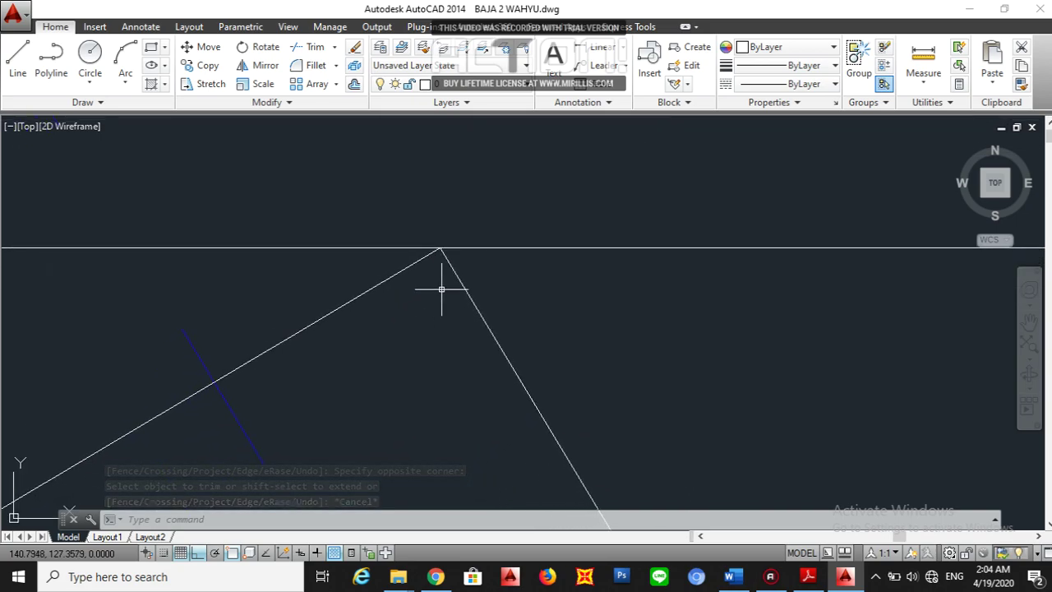
{"action": "scroll", "coordinate": [441, 289], "scroll_direction": "down", "scroll_amount": 2}
{"action": "left_click", "coordinate": [383, 290]}
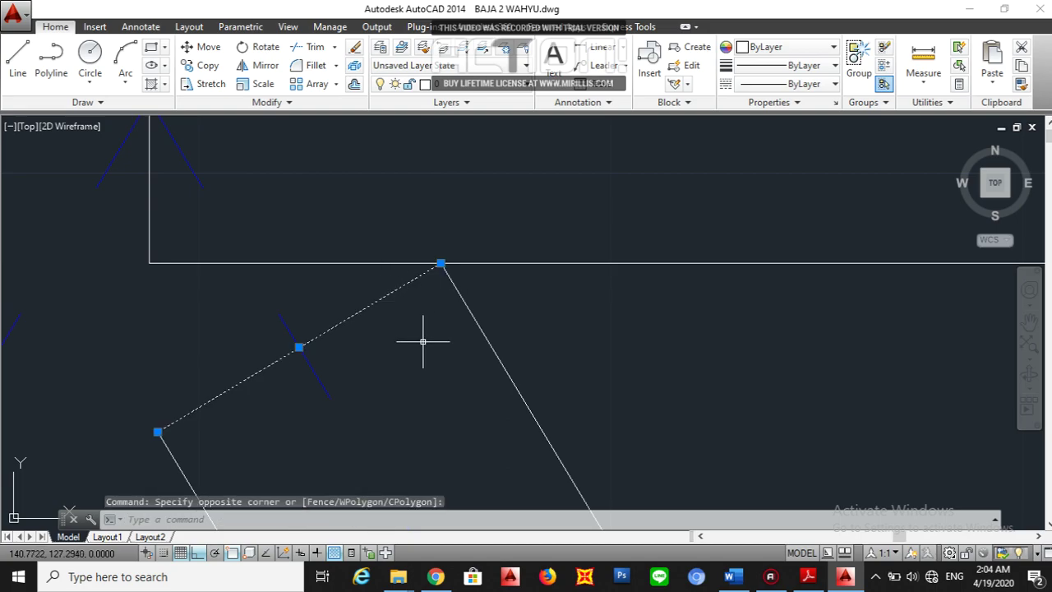
{"action": "type", "text": "0.1"}
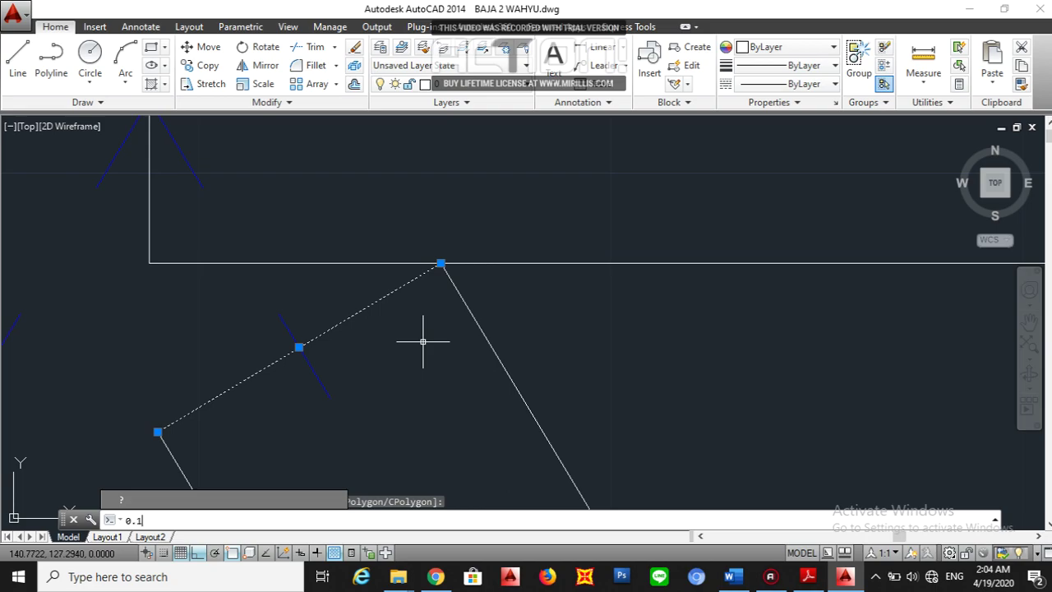
{"action": "key", "text": "Return"}
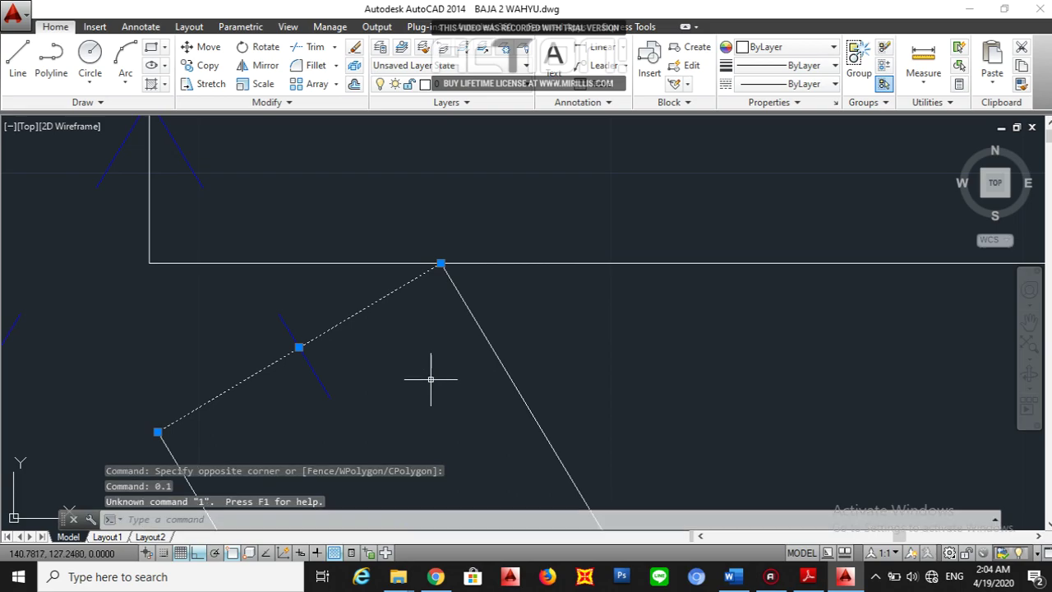
{"action": "left_click", "coordinate": [442, 399]}
{"action": "left_click", "coordinate": [443, 399]}
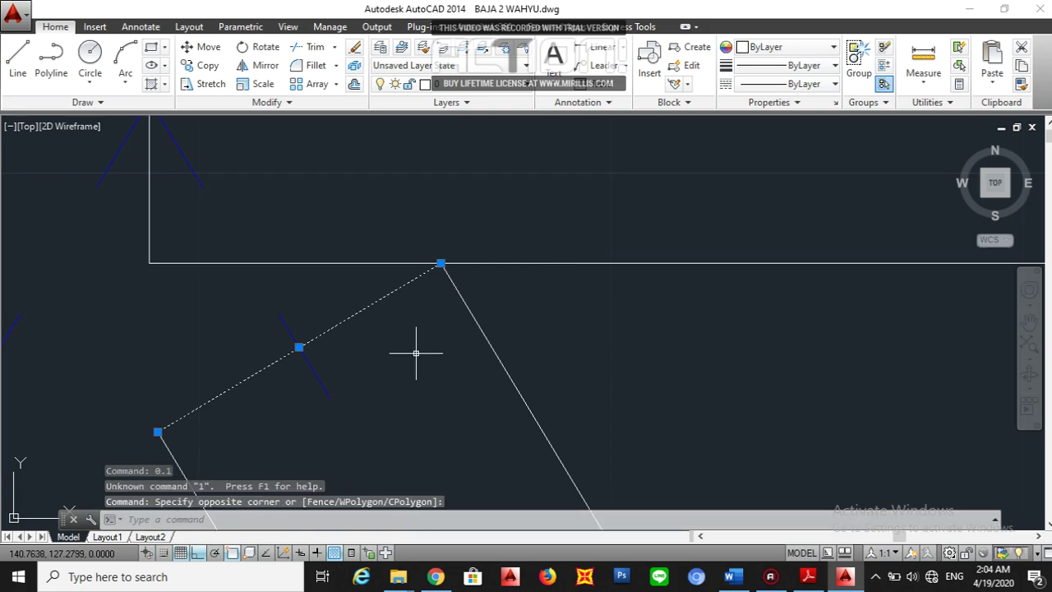
{"action": "key", "text": "Escape"}
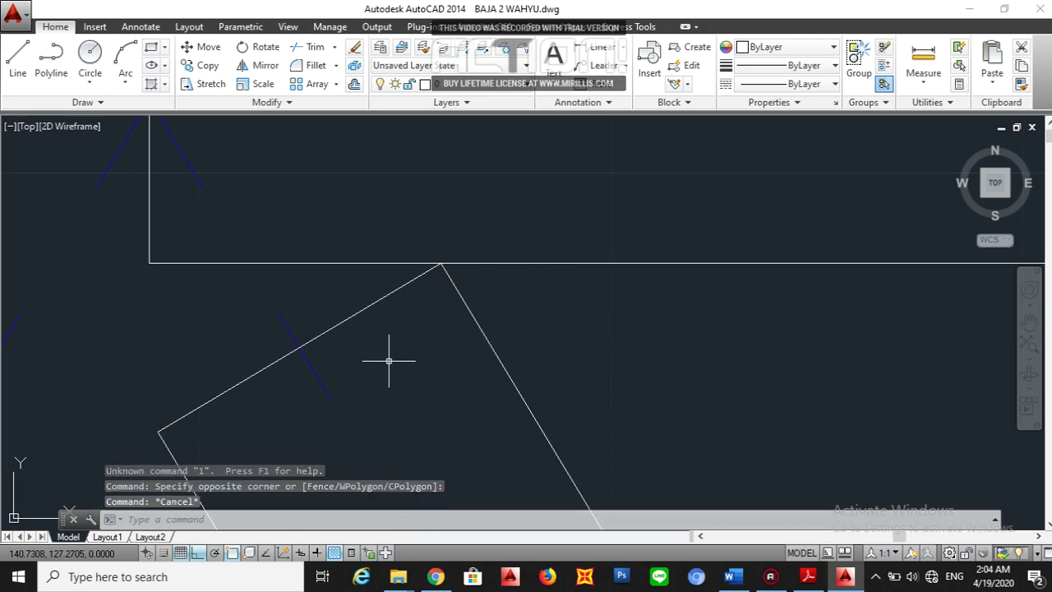
Offset the diagonal's end line 0.1 inward, away from the top member, and delete the source end line.
{"action": "type", "text": "o"}
{"action": "key", "text": "Return"}
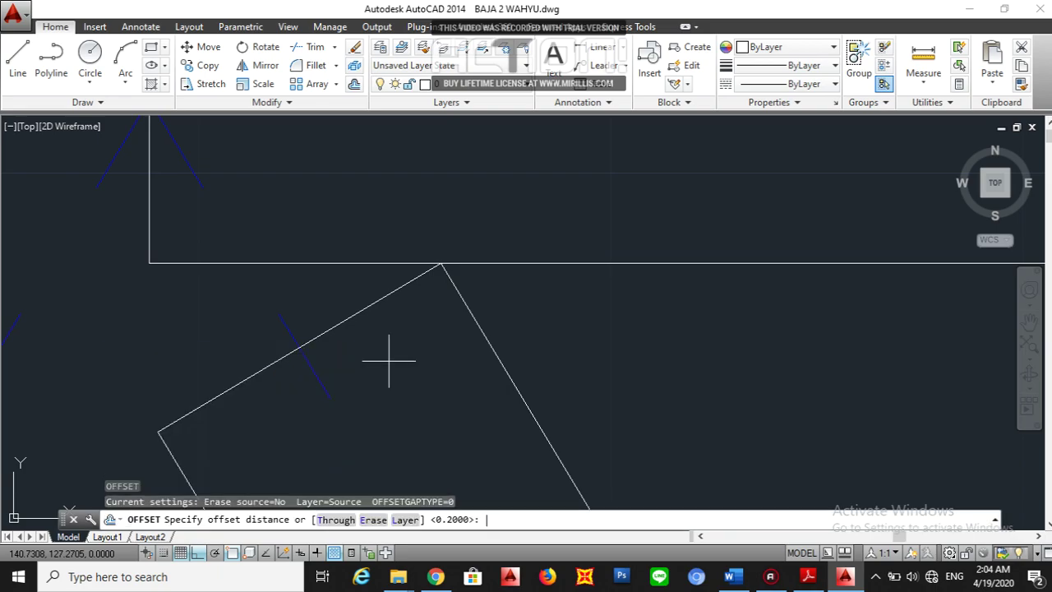
{"action": "key", "text": "Return"}
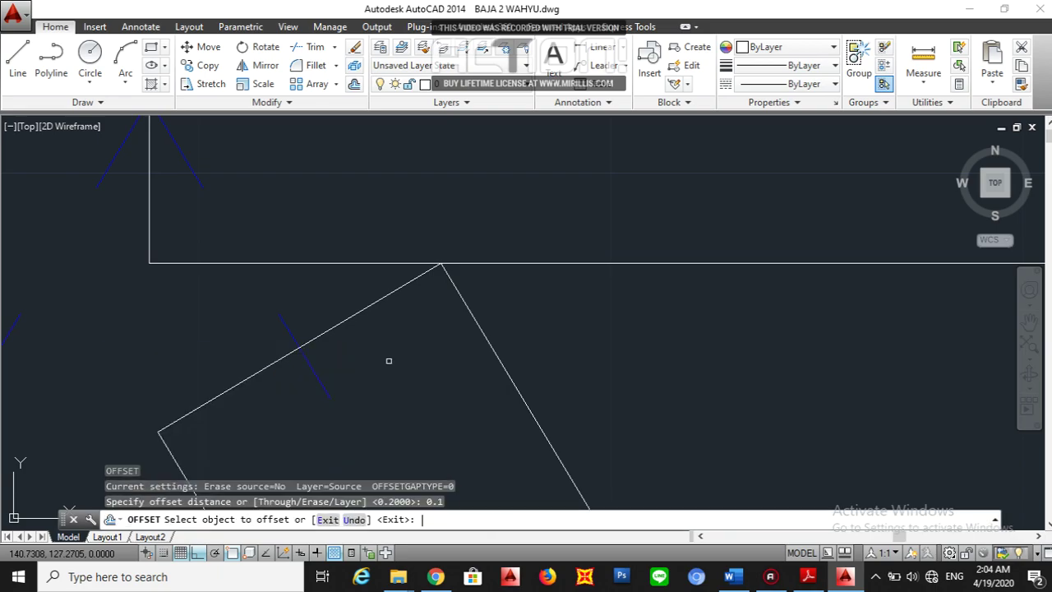
{"action": "left_click", "coordinate": [360, 308]}
{"action": "left_click", "coordinate": [402, 367]}
{"action": "key", "text": "Escape"}
{"action": "left_click", "coordinate": [388, 328]}
{"action": "left_click", "coordinate": [360, 296]}
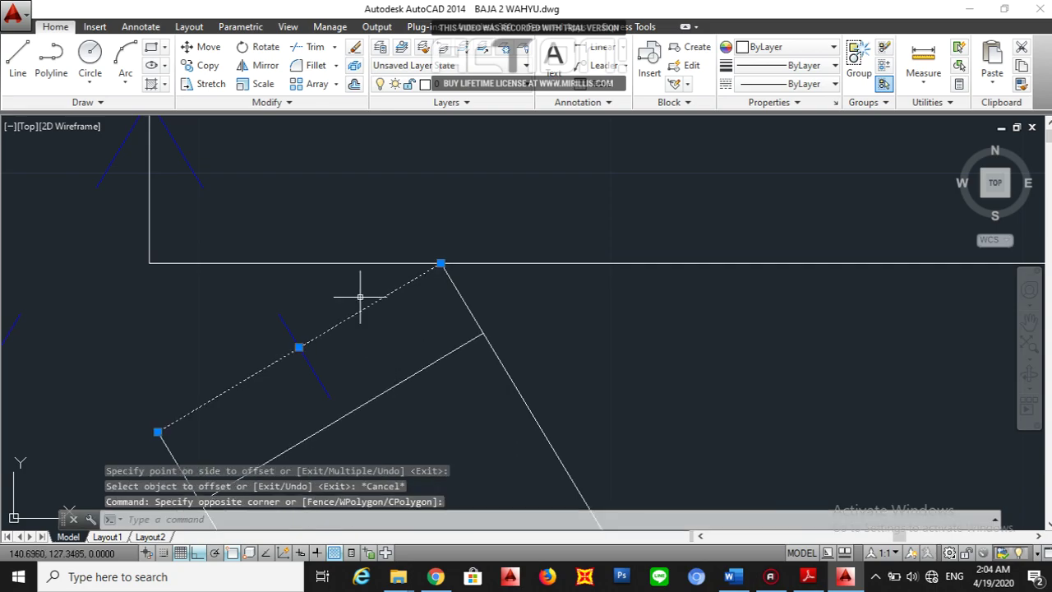
{"action": "key", "text": "Delete"}
Trim the diagonal member's outlines where they protrude beyond the new end line.
{"action": "type", "text": "tr"}
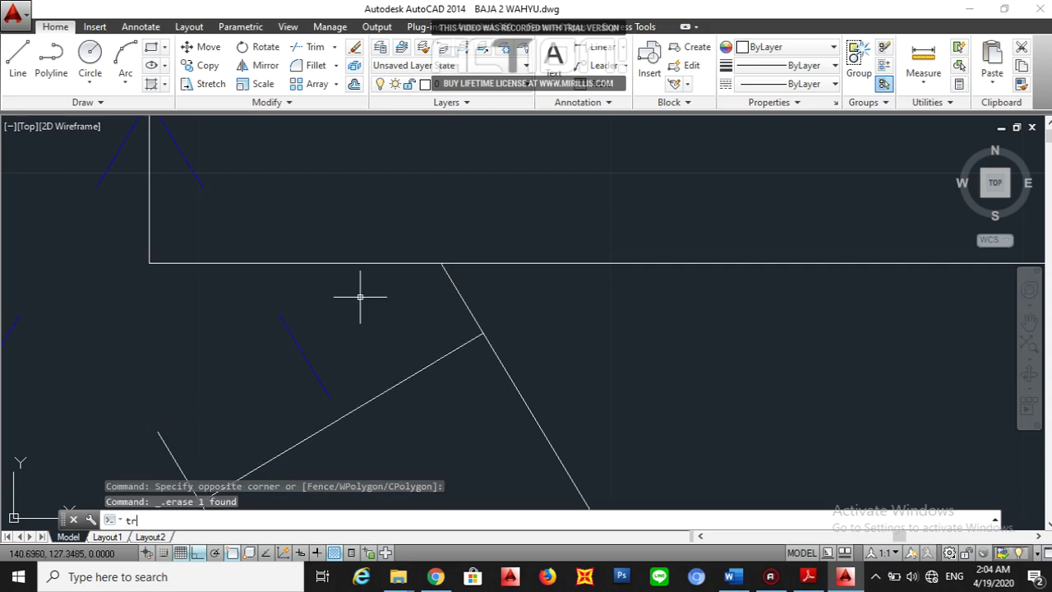
{"action": "key", "text": "Return"}
{"action": "key", "text": "Return"}
{"action": "left_click", "coordinate": [466, 291]}
{"action": "left_click", "coordinate": [480, 293]}
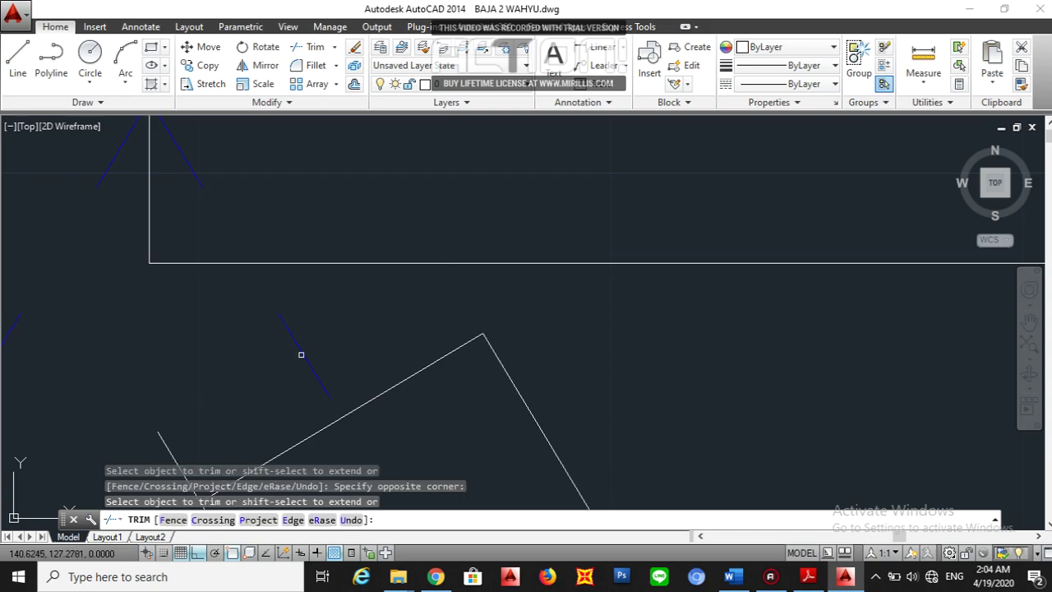
{"action": "key", "text": "Escape"}
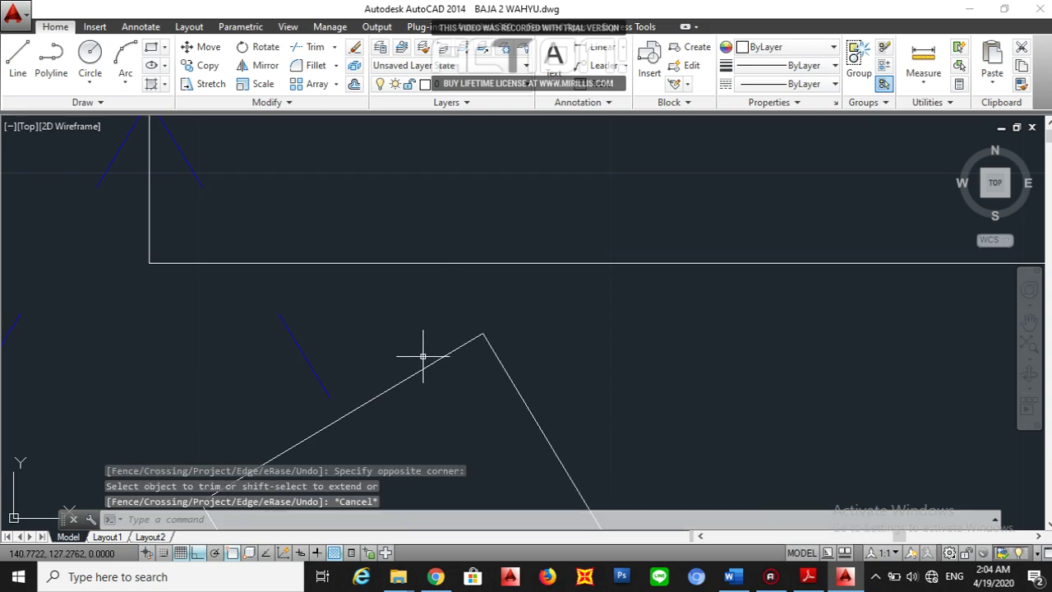
Close the top member's open right end with a line between its upper and lower outlines.
{"action": "scroll", "coordinate": [423, 287], "scroll_direction": "down", "scroll_amount": 3}
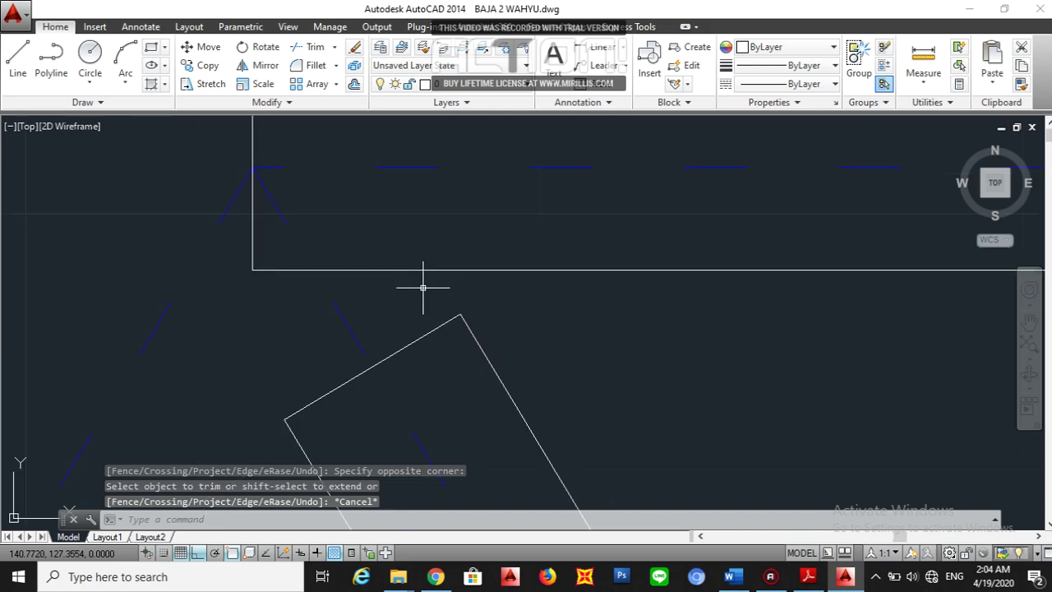
{"action": "scroll", "coordinate": [242, 357], "scroll_direction": "down", "scroll_amount": 6}
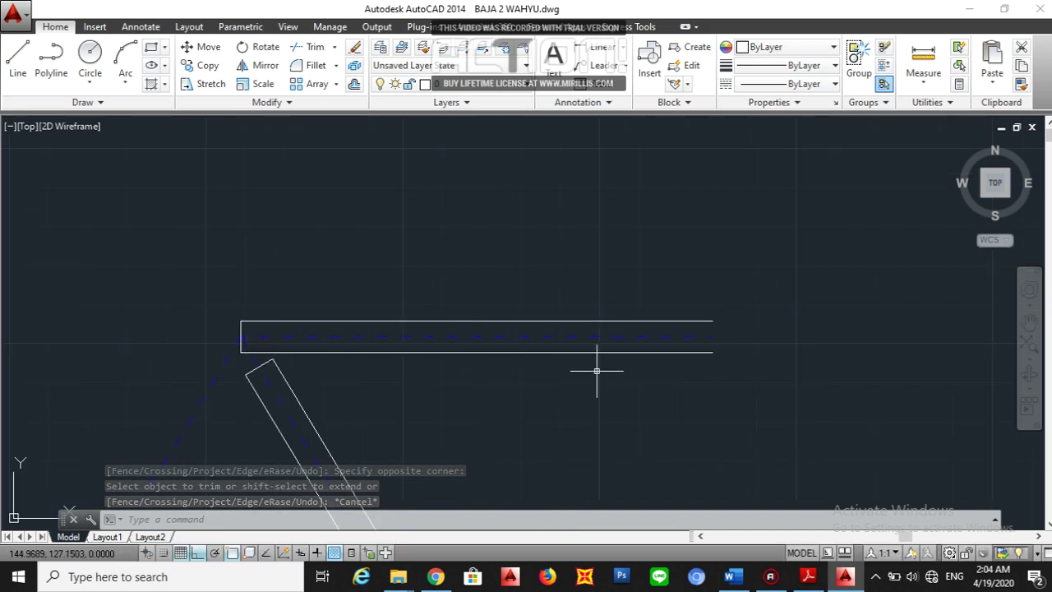
{"action": "scroll", "coordinate": [719, 332], "scroll_direction": "up", "scroll_amount": 4}
{"action": "scroll", "coordinate": [719, 332], "scroll_direction": "up", "scroll_amount": 2}
{"action": "type", "text": "l"}
{"action": "key", "text": "Return"}
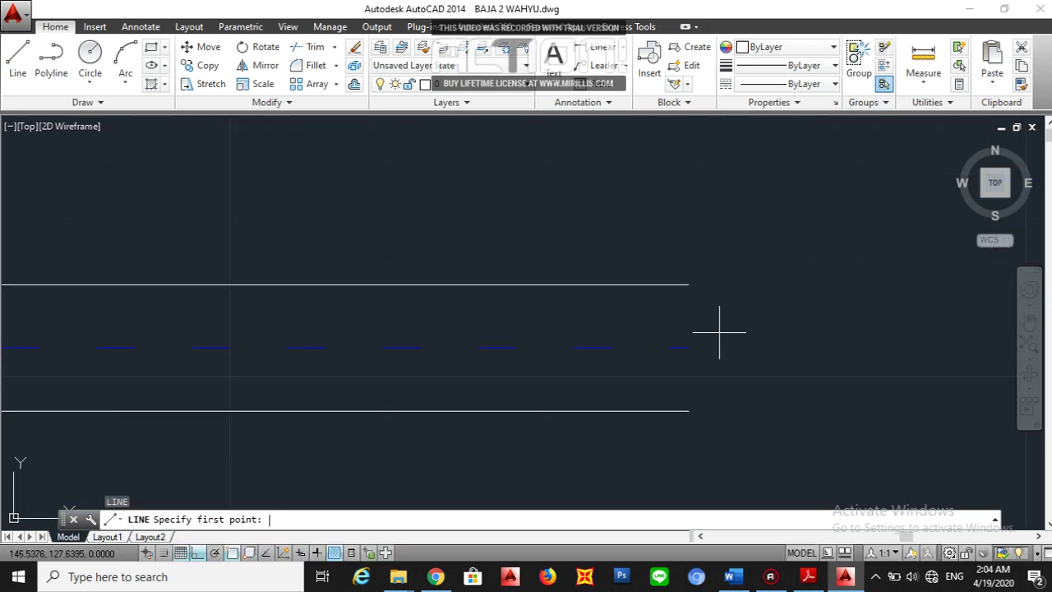
{"action": "left_click", "coordinate": [688, 286]}
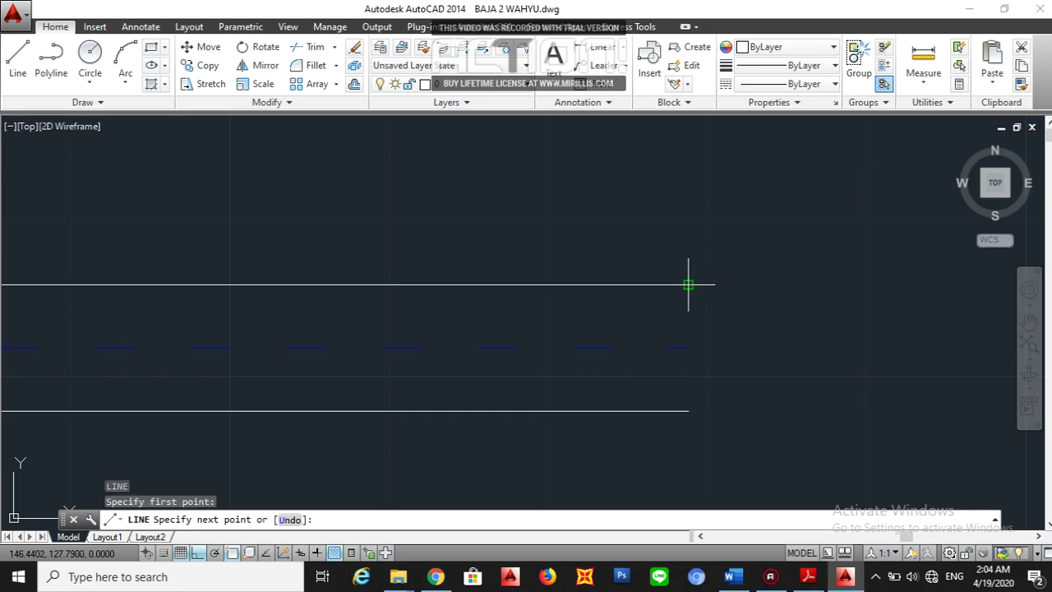
{"action": "left_click", "coordinate": [688, 411]}
{"action": "key", "text": "Escape"}
Offset the top member's right end line 0.05 inward and delete the source end line.
{"action": "scroll", "coordinate": [717, 376], "scroll_direction": "up", "scroll_amount": 2}
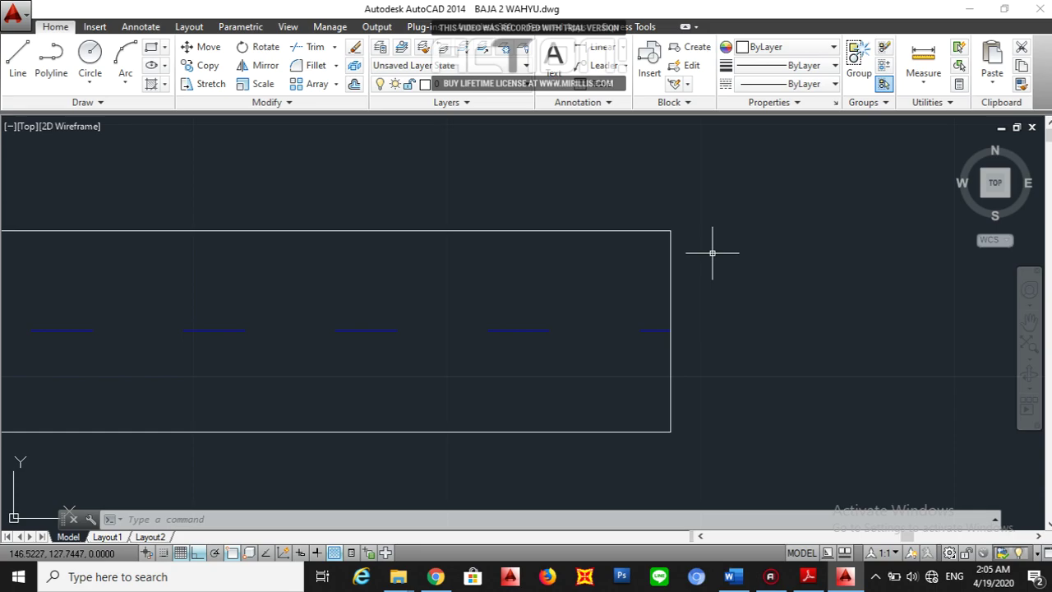
{"action": "type", "text": "o"}
{"action": "key", "text": "Return"}
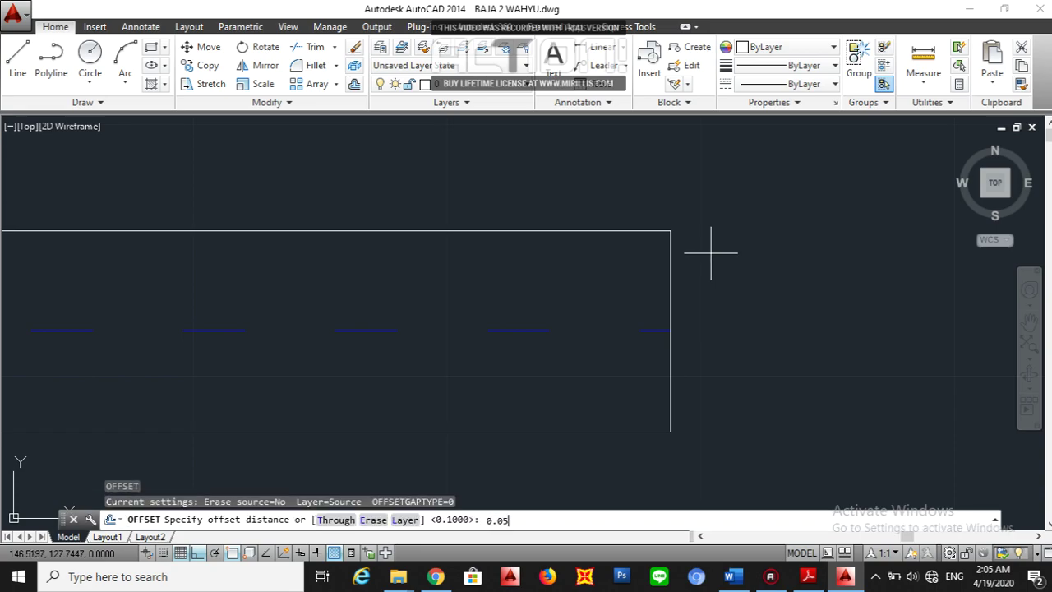
{"action": "key", "text": "Return"}
{"action": "left_click", "coordinate": [669, 281]}
{"action": "left_click", "coordinate": [604, 277]}
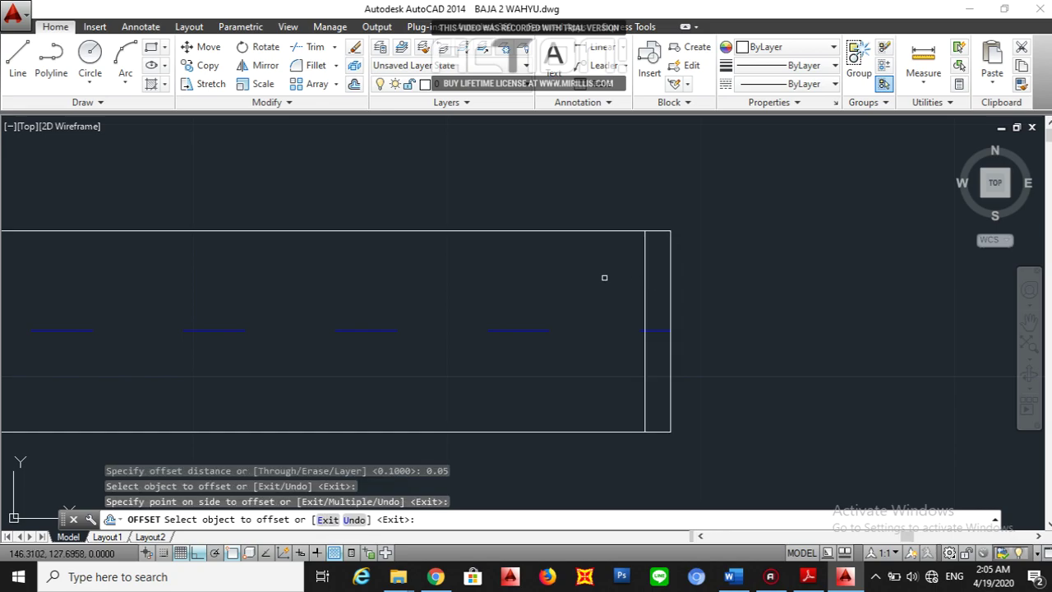
{"action": "key", "text": "Escape"}
{"action": "left_click", "coordinate": [674, 260]}
{"action": "left_click", "coordinate": [660, 253]}
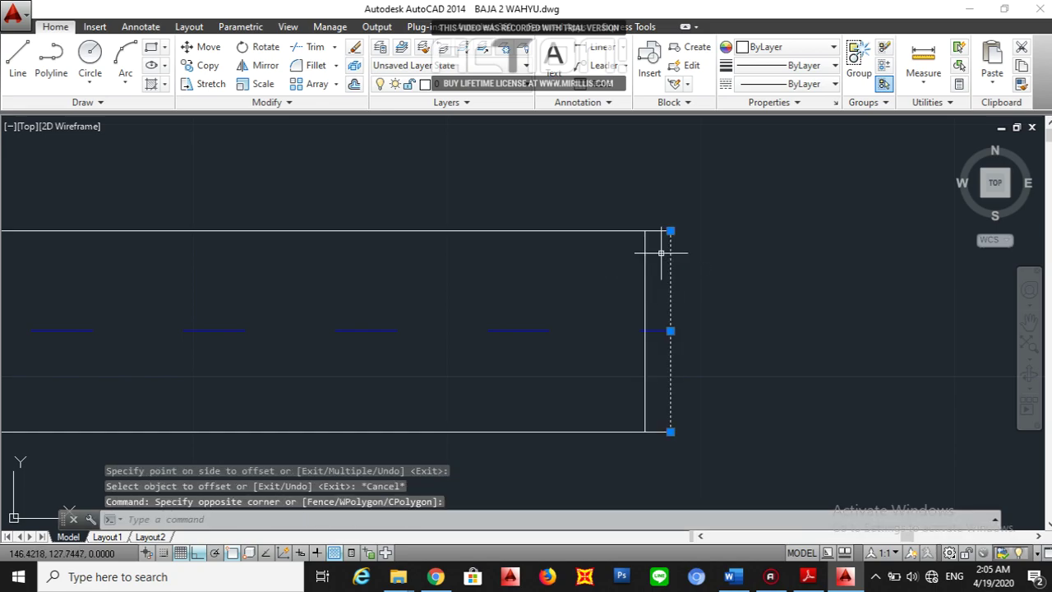
{"action": "key", "text": "Delete"}
Trim the top member's upper and lower outlines where they extend beyond the new right end line.
{"action": "type", "text": "tr"}
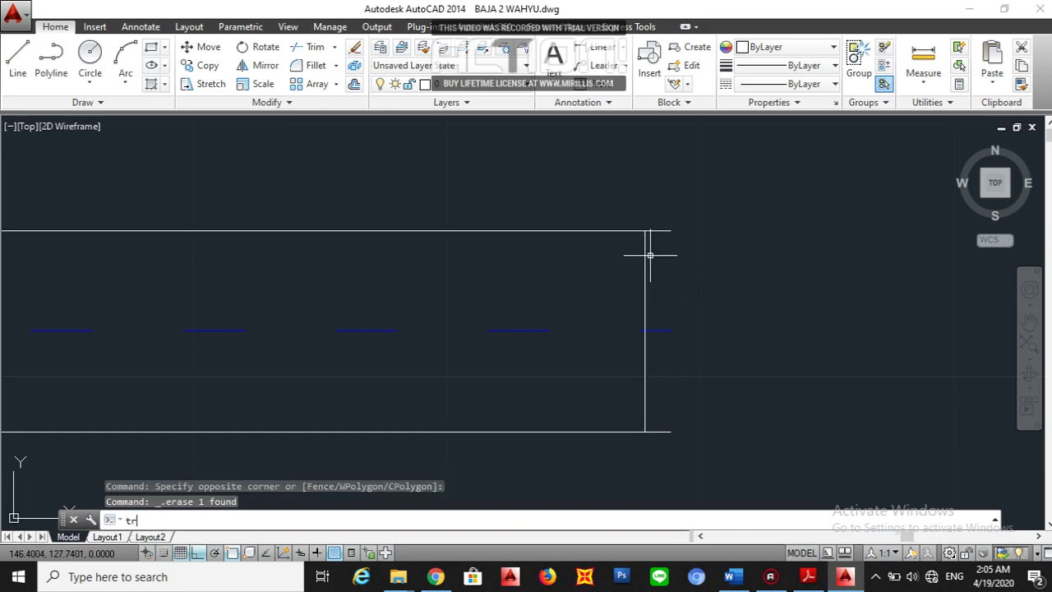
{"action": "key", "text": "Return"}
{"action": "key", "text": "Return"}
{"action": "left_click", "coordinate": [677, 259]}
{"action": "left_click", "coordinate": [665, 218]}
{"action": "left_click", "coordinate": [686, 456]}
{"action": "left_click", "coordinate": [667, 426]}
{"action": "key", "text": "Escape"}
Offset the top member's left end line 0.05 inward and delete the source end line.
{"action": "scroll", "coordinate": [756, 362], "scroll_direction": "down", "scroll_amount": 6}
{"action": "scroll", "coordinate": [374, 346], "scroll_direction": "down", "scroll_amount": 2}
{"action": "scroll", "coordinate": [132, 346], "scroll_direction": "up", "scroll_amount": 8}
{"action": "left_click", "coordinate": [214, 289]}
{"action": "left_click", "coordinate": [179, 278]}
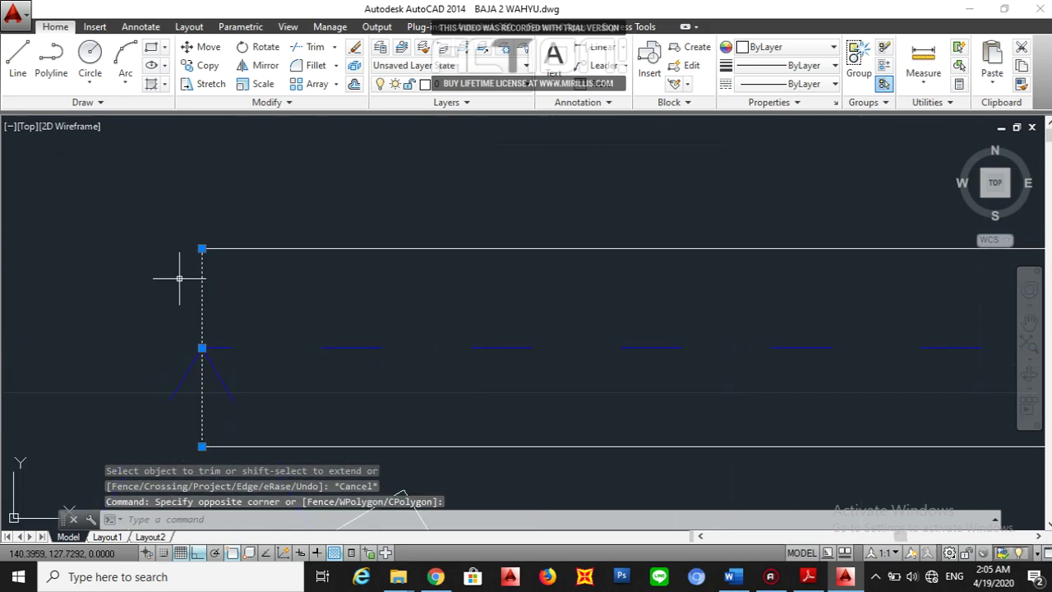
{"action": "key", "text": "Escape"}
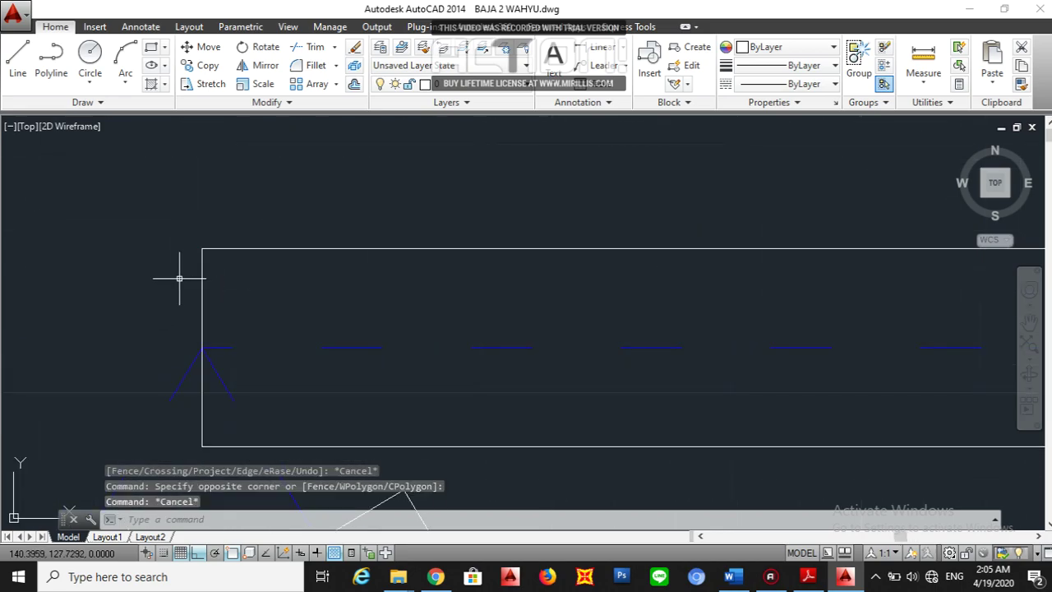
{"action": "type", "text": "o"}
{"action": "key", "text": "Return"}
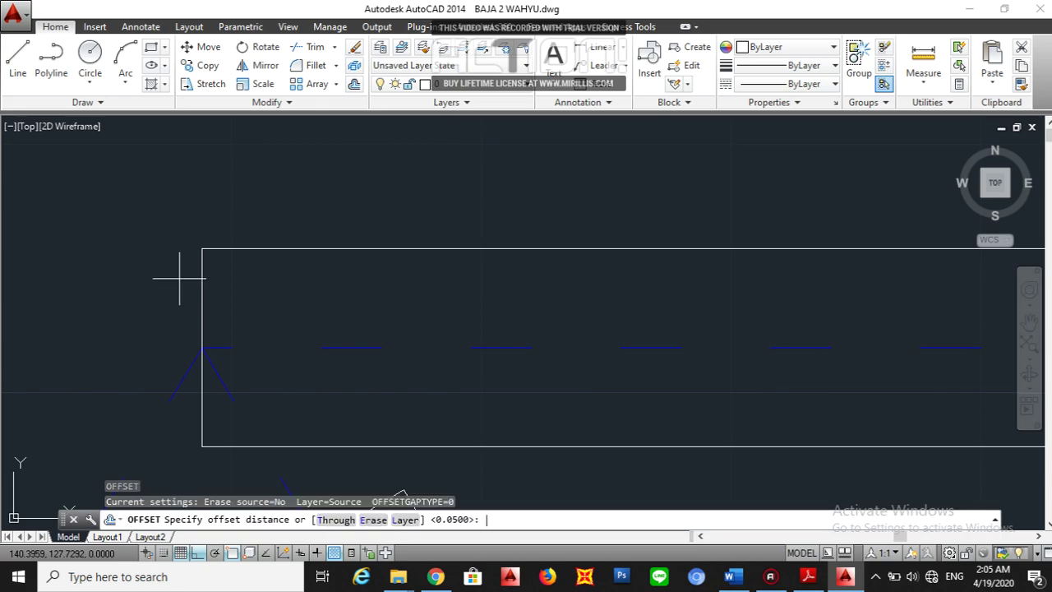
{"action": "key", "text": "Return"}
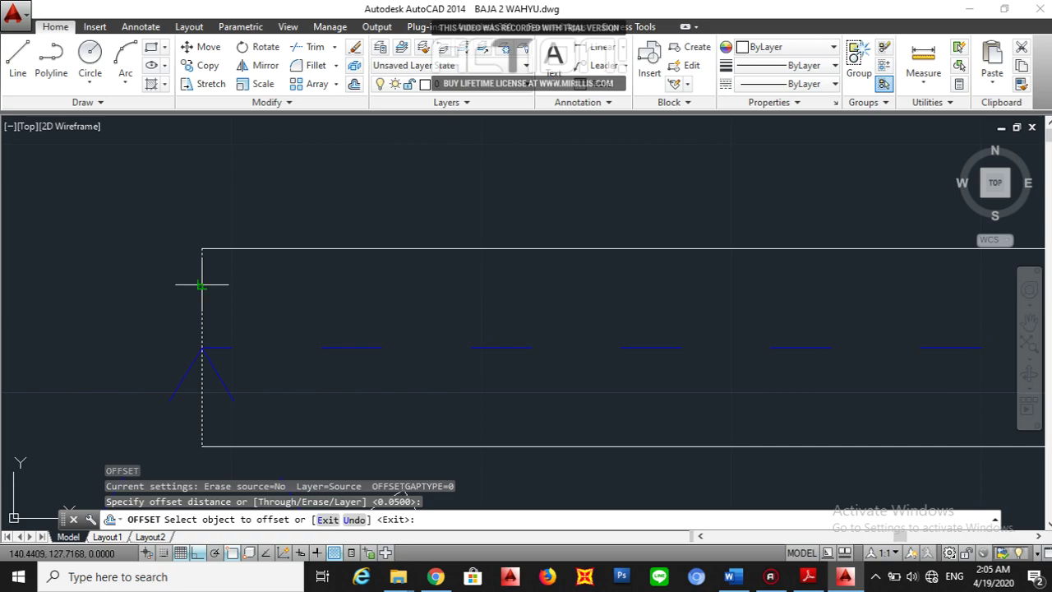
{"action": "left_click", "coordinate": [201, 285]}
{"action": "left_click", "coordinate": [247, 284]}
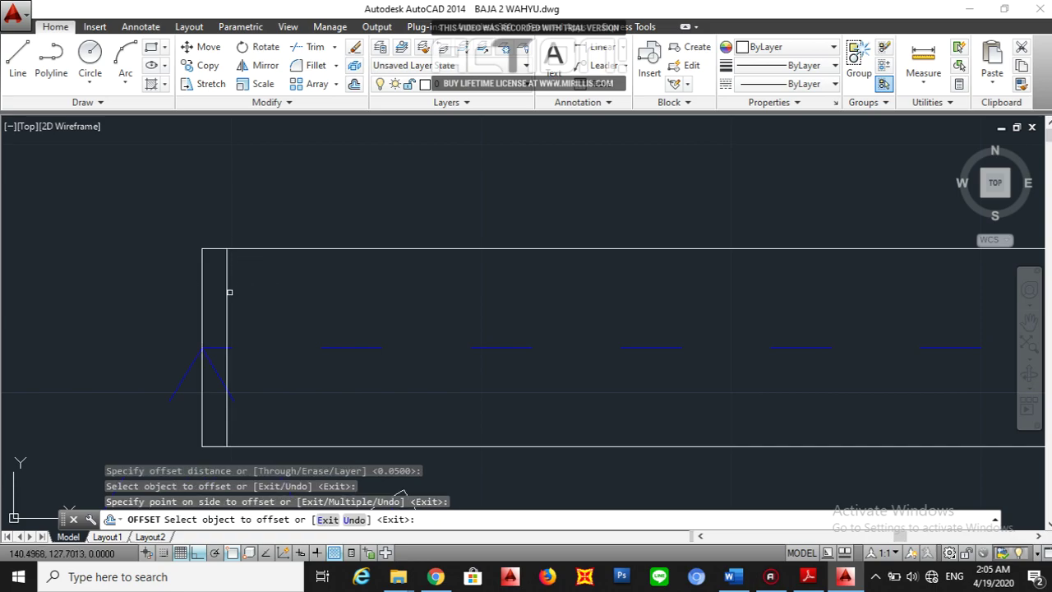
{"action": "key", "text": "Escape"}
{"action": "left_click", "coordinate": [205, 304]}
{"action": "left_click", "coordinate": [180, 275]}
{"action": "key", "text": "Delete"}
Trim the top member's outlines where they protrude beyond the new left end line.
{"action": "type", "text": "tr"}
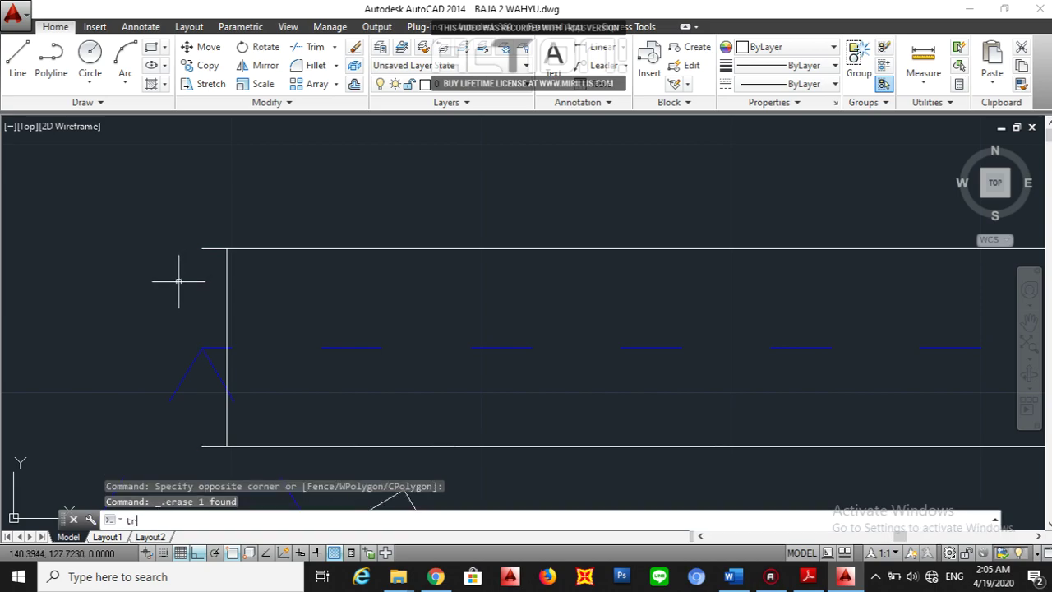
{"action": "key", "text": "Return"}
{"action": "left_click", "coordinate": [206, 271]}
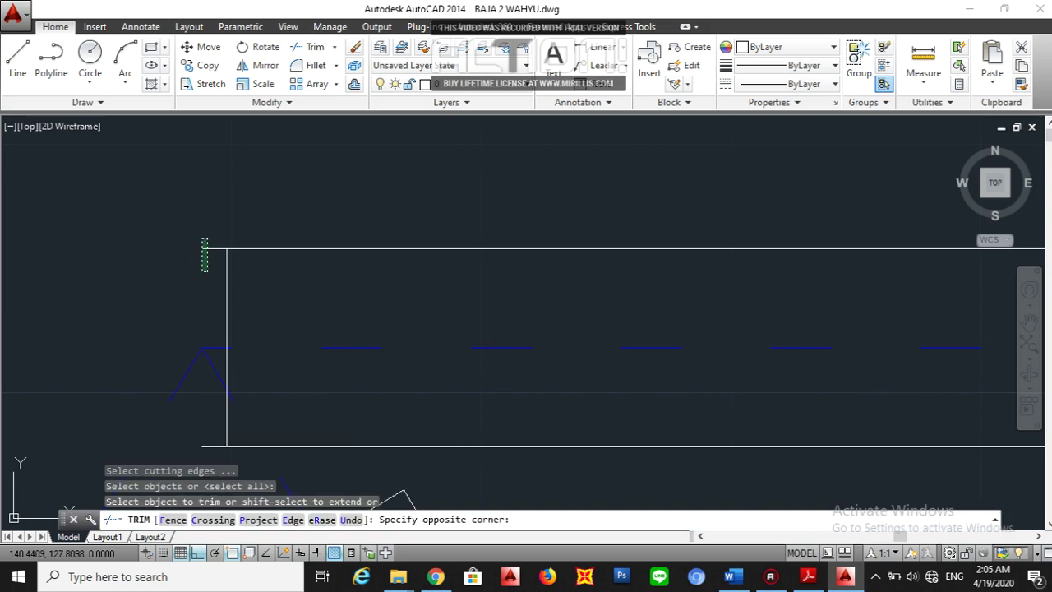
{"action": "left_click", "coordinate": [205, 239]}
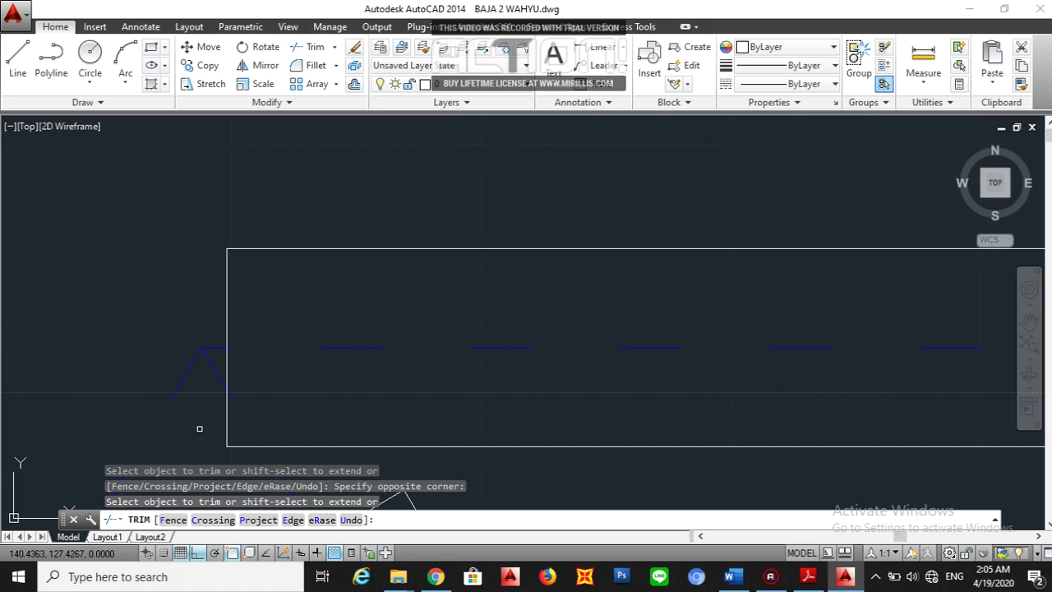
{"action": "key", "text": "Escape"}
Delete the bottom member's two open outline lines, keeping its dashed centre line.
{"action": "scroll", "coordinate": [228, 357], "scroll_direction": "down", "scroll_amount": 6}
{"action": "scroll", "coordinate": [378, 406], "scroll_direction": "up", "scroll_amount": 8}
{"action": "left_click", "coordinate": [393, 356]}
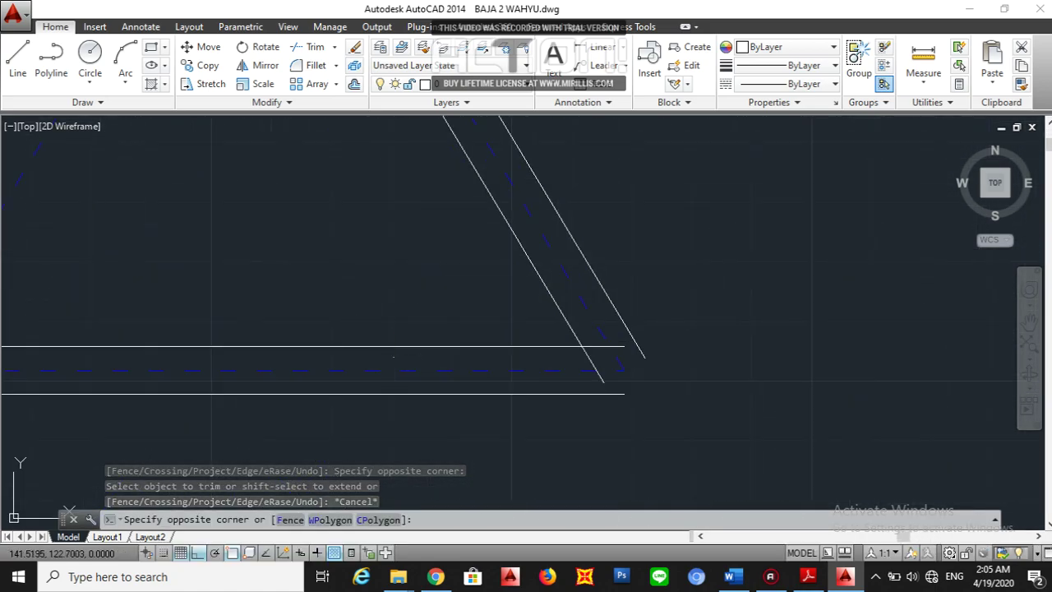
{"action": "left_click", "coordinate": [360, 306]}
{"action": "left_click", "coordinate": [369, 395]}
{"action": "left_click", "coordinate": [359, 387]}
{"action": "key", "text": "Delete"}
Copy the top member's closed outline from the upper centre-line node to the triangle's lower-left node, onto the bottom centre line.
{"action": "scroll", "coordinate": [360, 389], "scroll_direction": "down", "scroll_amount": 4}
{"action": "scroll", "coordinate": [394, 287], "scroll_direction": "up", "scroll_amount": 3}
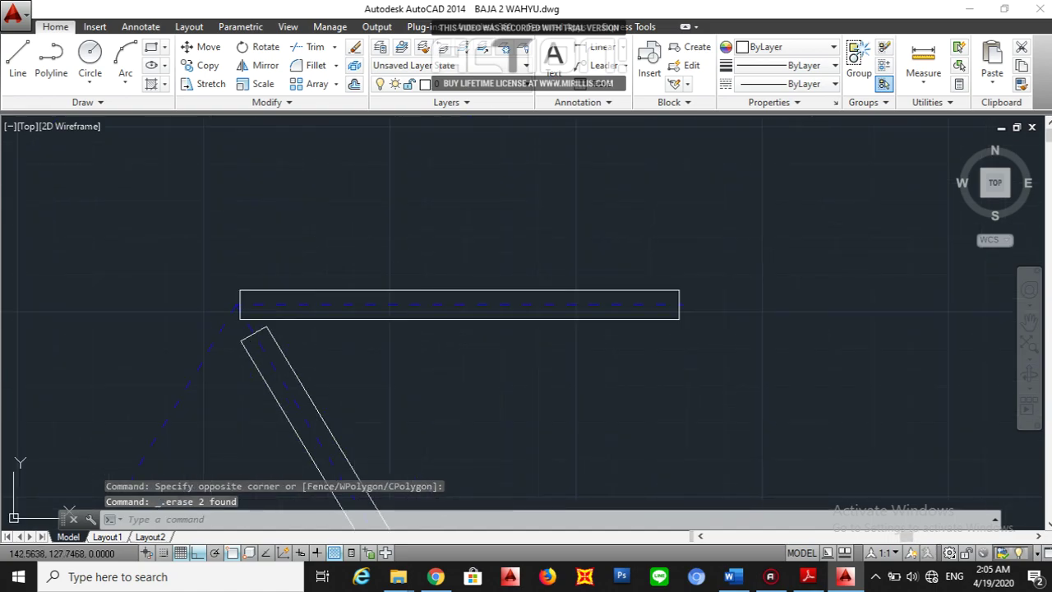
{"action": "left_click", "coordinate": [384, 289]}
{"action": "left_click", "coordinate": [383, 324]}
{"action": "left_click", "coordinate": [246, 314]}
{"action": "scroll", "coordinate": [246, 314], "scroll_direction": "up", "scroll_amount": 2}
{"action": "scroll", "coordinate": [247, 314], "scroll_direction": "up", "scroll_amount": 2}
{"action": "scroll", "coordinate": [199, 327], "scroll_direction": "down", "scroll_amount": 2}
{"action": "scroll", "coordinate": [587, 377], "scroll_direction": "down", "scroll_amount": 2}
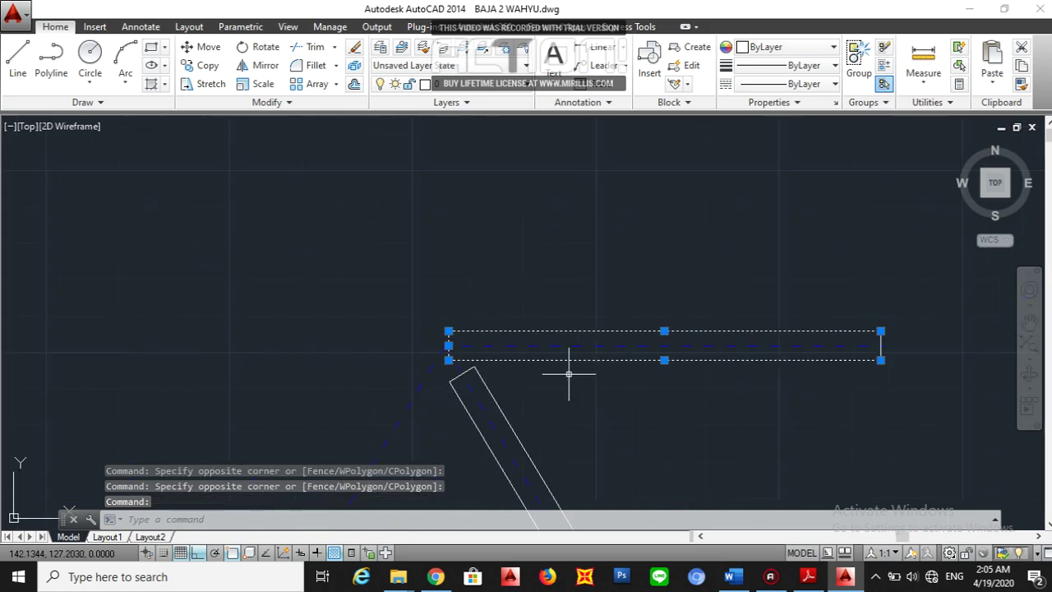
{"action": "scroll", "coordinate": [888, 351], "scroll_direction": "up", "scroll_amount": 3}
{"action": "left_click", "coordinate": [863, 355]}
{"action": "left_click", "coordinate": [817, 357]}
{"action": "scroll", "coordinate": [764, 366], "scroll_direction": "down", "scroll_amount": 3}
{"action": "scroll", "coordinate": [341, 337], "scroll_direction": "up", "scroll_amount": 1}
{"action": "scroll", "coordinate": [341, 337], "scroll_direction": "up", "scroll_amount": 5}
{"action": "type", "text": "co"}
{"action": "key", "text": "Return"}
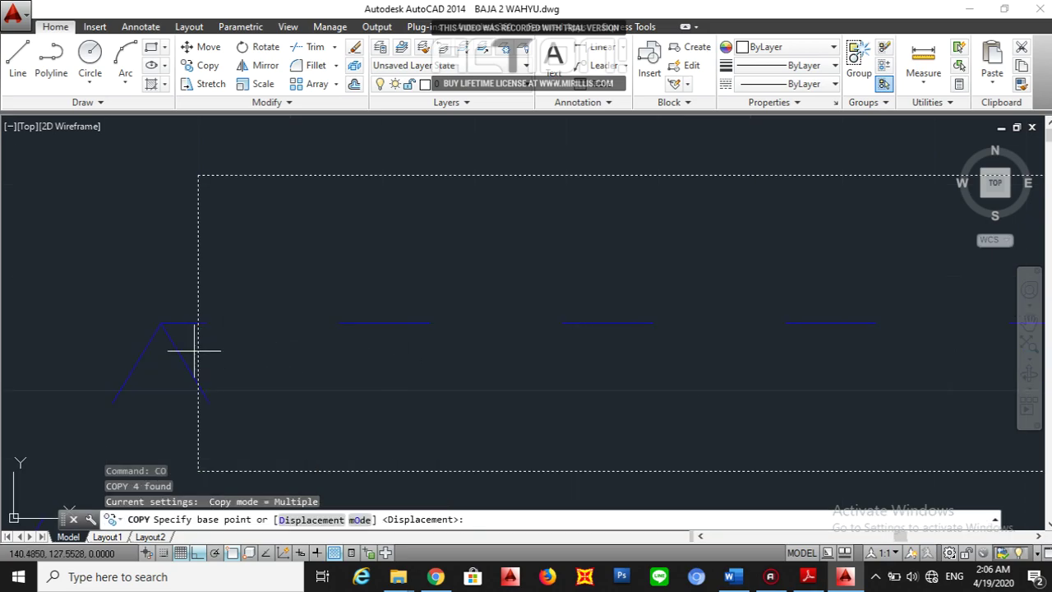
{"action": "left_click", "coordinate": [161, 326]}
{"action": "scroll", "coordinate": [235, 348], "scroll_direction": "down", "scroll_amount": 6}
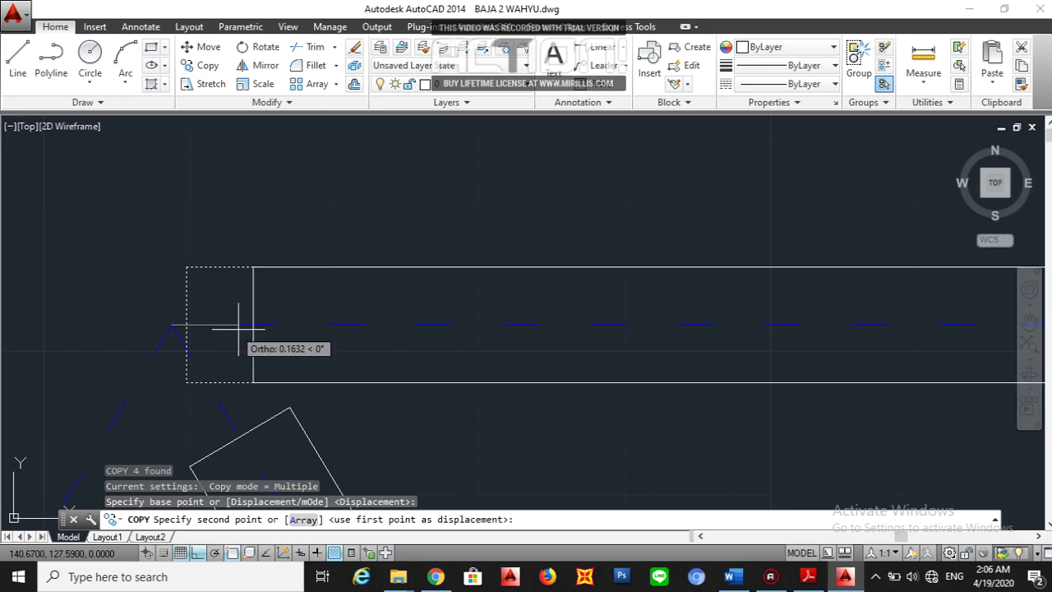
{"action": "middle_click", "coordinate": [223, 446]}
{"action": "middle_click", "coordinate": [223, 446]}
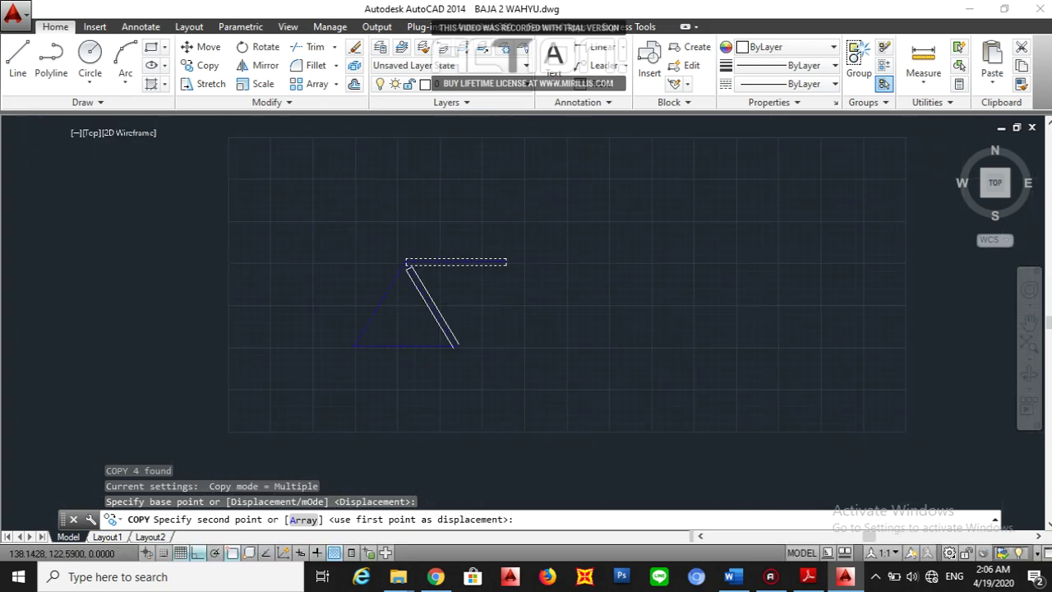
{"action": "scroll", "coordinate": [540, 277], "scroll_direction": "down", "scroll_amount": 2}
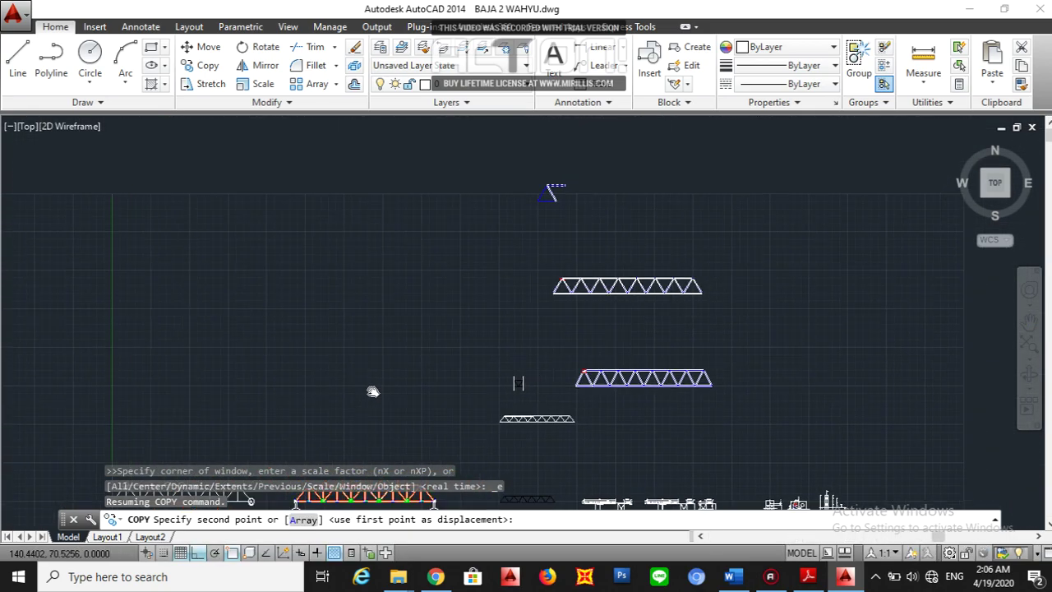
{"action": "middle_click_drag", "start_coordinate": [521, 230], "coordinate": [390, 294]}
{"action": "scroll", "coordinate": [419, 253], "scroll_direction": "up", "scroll_amount": 6}
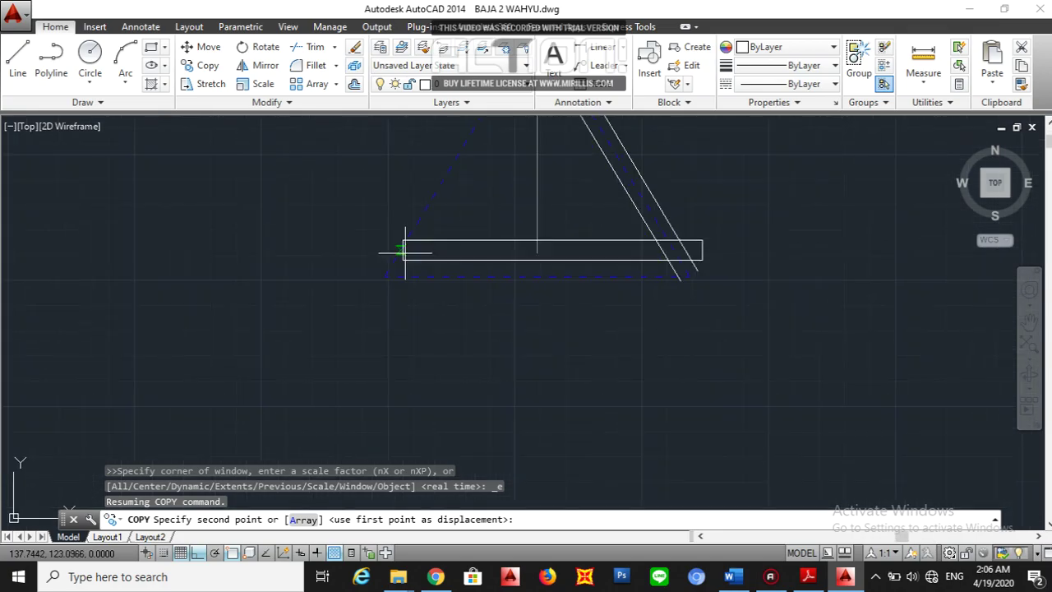
{"action": "left_click", "coordinate": [350, 311]}
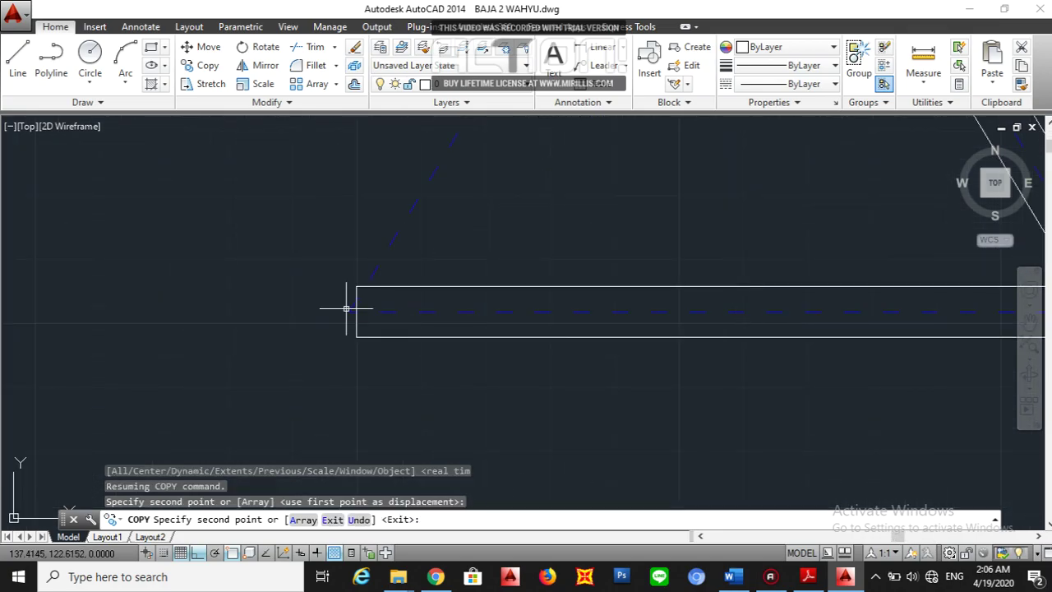
{"action": "key", "text": "Escape"}
Draw a line joining the lower ends of the diagonal member's two outlines.
{"action": "scroll", "coordinate": [188, 357], "scroll_direction": "down", "scroll_amount": 3}
{"action": "scroll", "coordinate": [575, 305], "scroll_direction": "up", "scroll_amount": 5}
{"action": "scroll", "coordinate": [491, 384], "scroll_direction": "up", "scroll_amount": 3}
{"action": "type", "text": "l"}
{"action": "key", "text": "Return"}
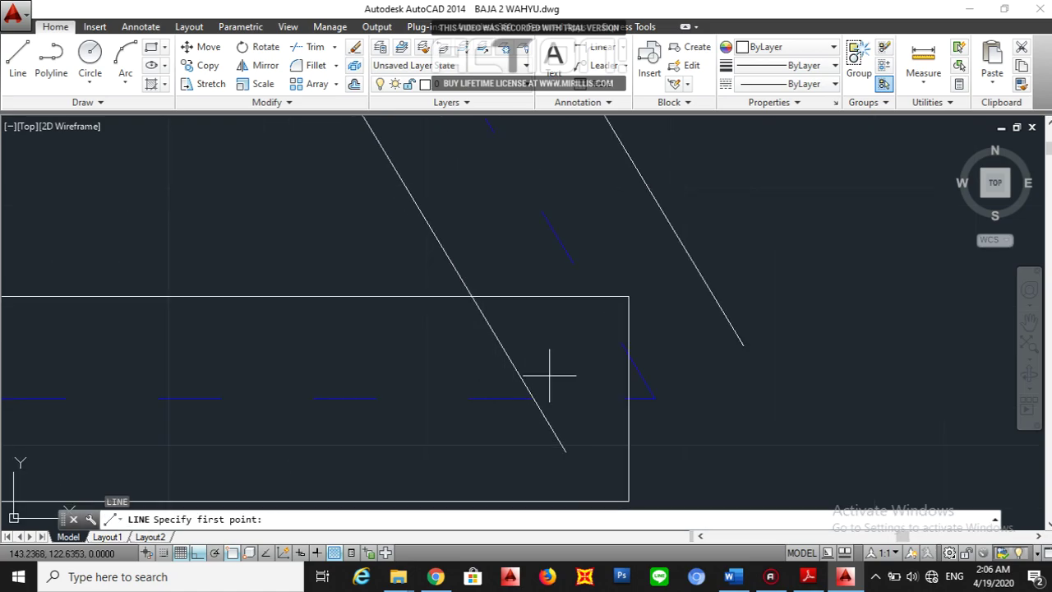
{"action": "left_click", "coordinate": [743, 345]}
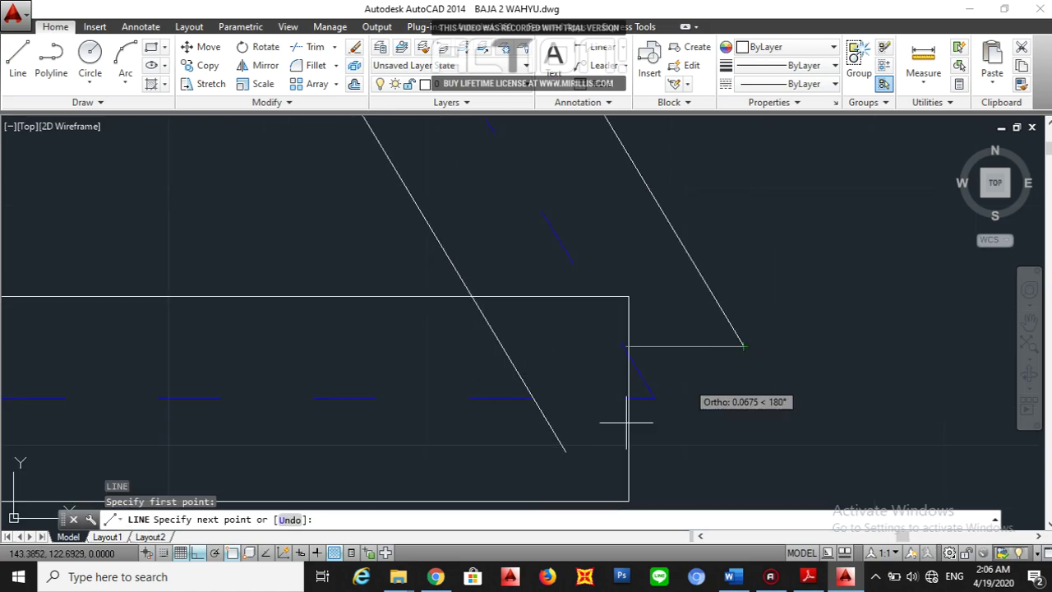
{"action": "left_click", "coordinate": [565, 451]}
{"action": "key", "text": "Escape"}
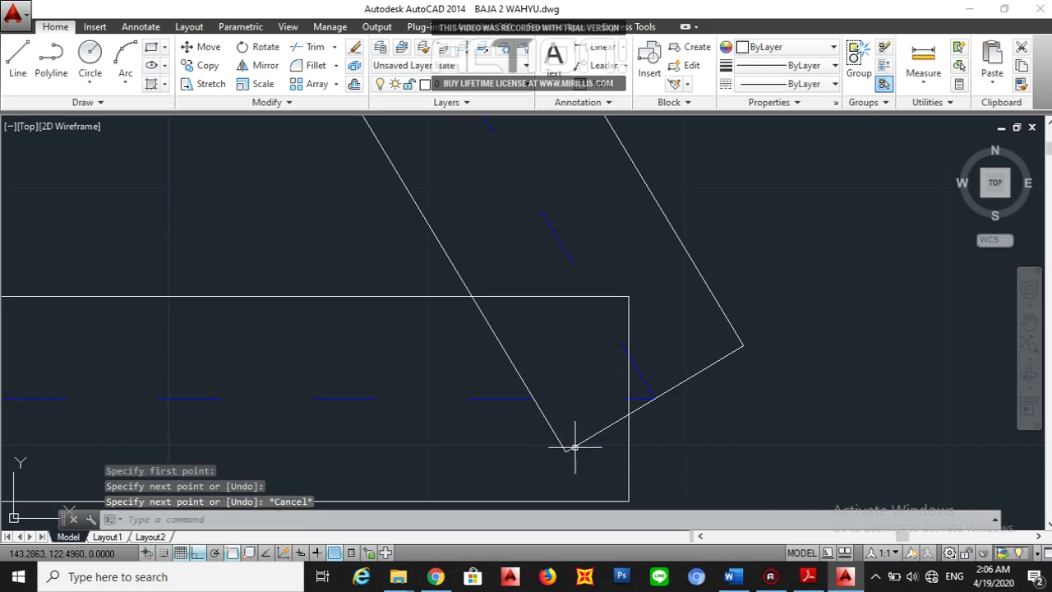
Move the diagonal's lower end line to where its left outline crosses the bottom member's upper edge.
{"action": "left_click", "coordinate": [579, 449]}
{"action": "left_click", "coordinate": [571, 431]}
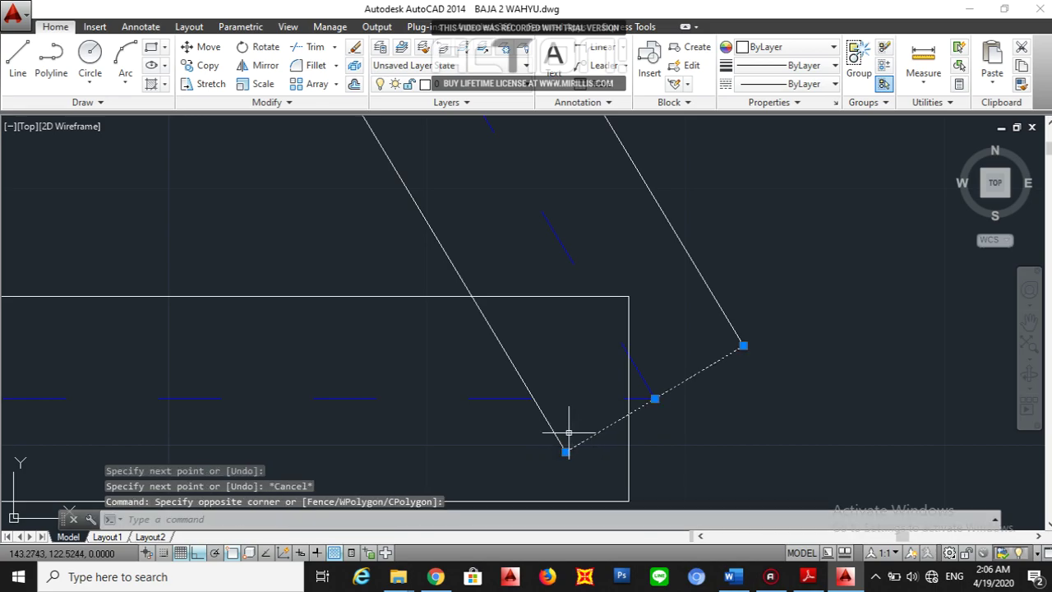
{"action": "type", "text": "m"}
{"action": "key", "text": "Return"}
{"action": "left_click", "coordinate": [566, 451]}
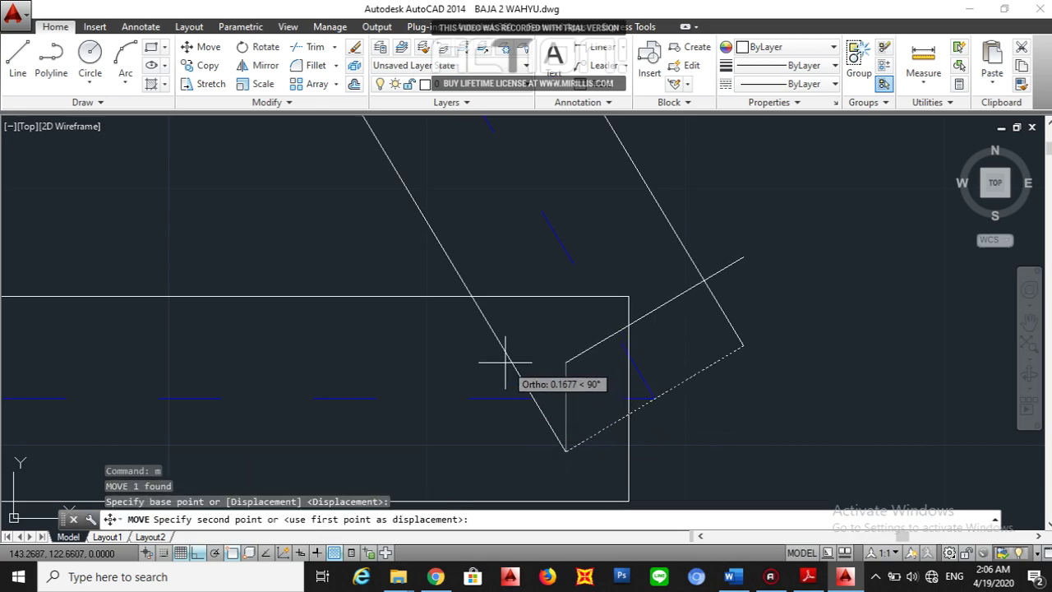
{"action": "left_click", "coordinate": [470, 294]}
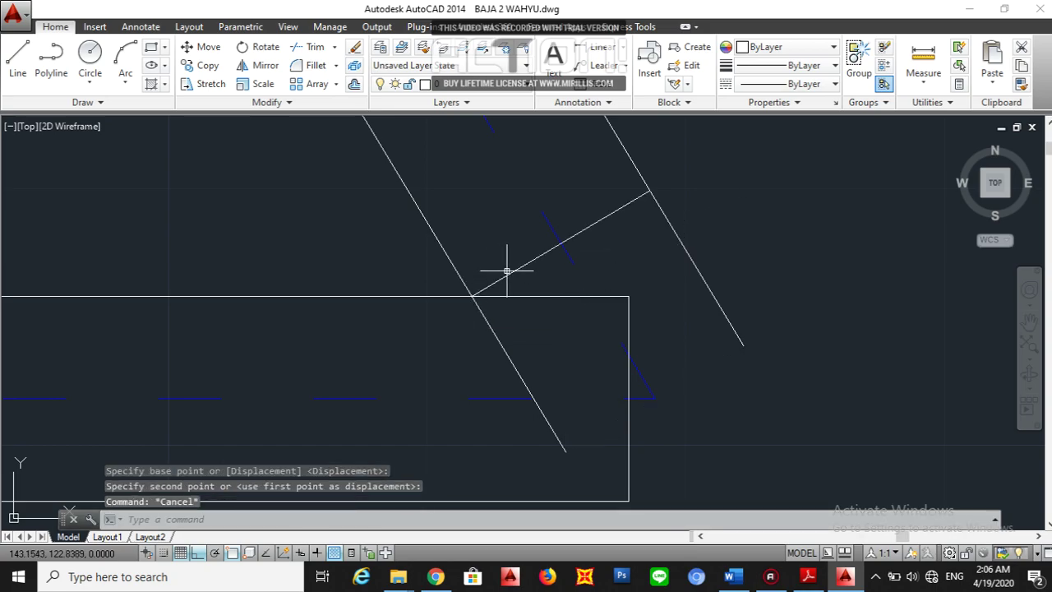
Offset the diagonal's lower end line 0.1 upward, away from the bottom member, and delete the source line.
{"action": "type", "text": "o"}
{"action": "key", "text": "Return"}
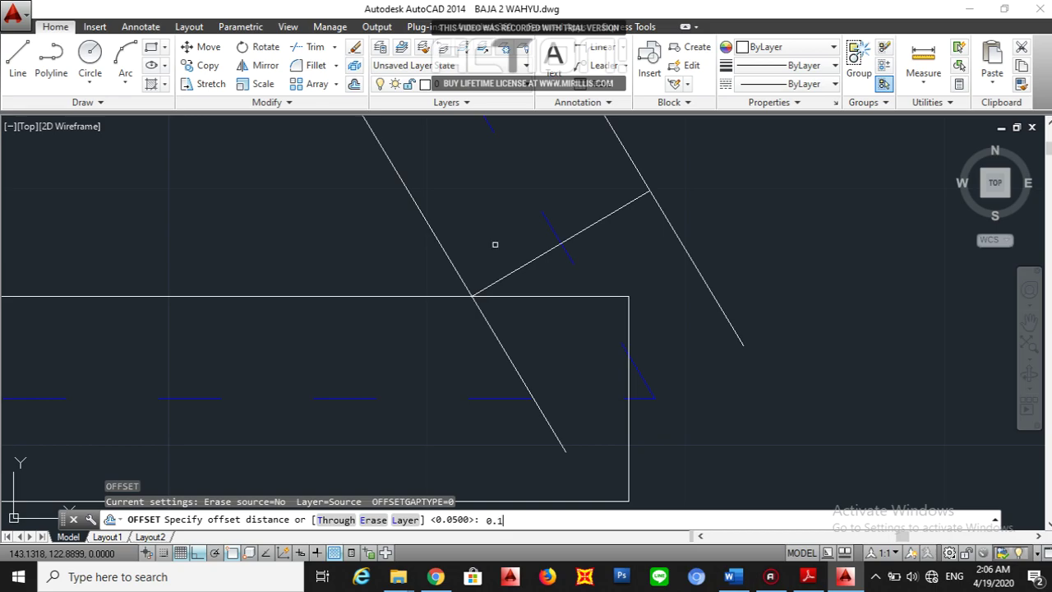
{"action": "key", "text": "Return"}
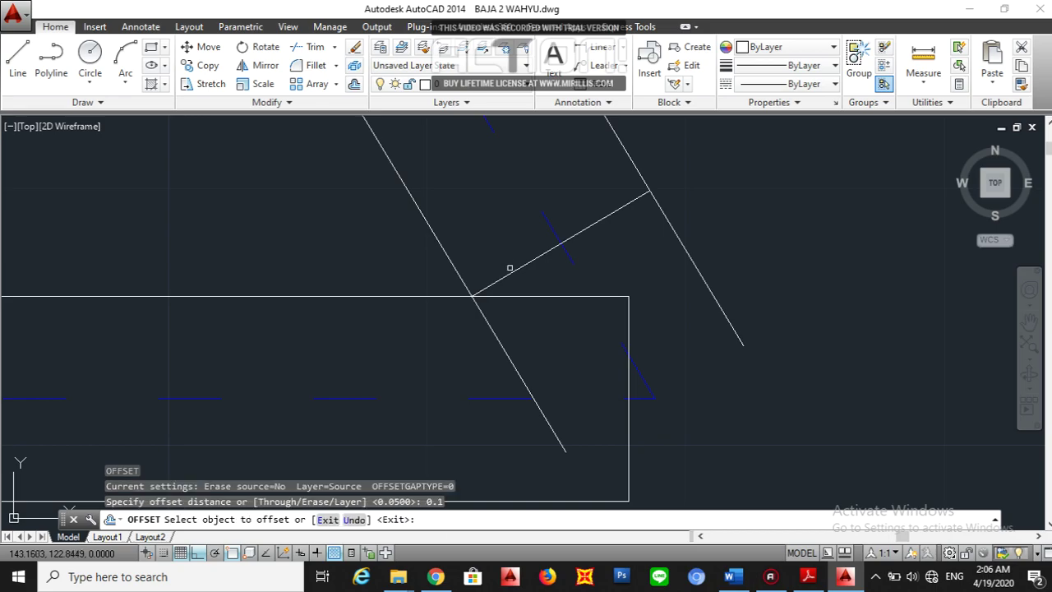
{"action": "left_click", "coordinate": [509, 271]}
{"action": "key", "text": "Escape"}
{"action": "left_click_drag", "start_coordinate": [488, 241], "coordinate": [509, 256]}
{"action": "key", "text": "Delete"}
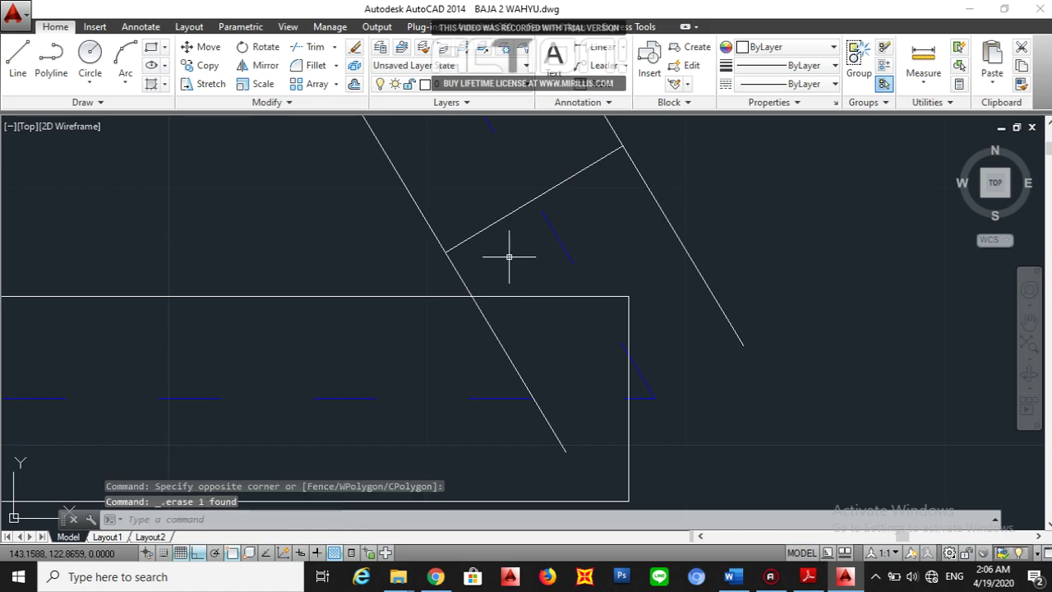
Trim both diagonal outlines back to the offset lower end line, removing the remaining stub above the bottom member.
{"action": "type", "text": "tr"}
{"action": "key", "text": "Return"}
{"action": "left_click", "coordinate": [740, 355]}
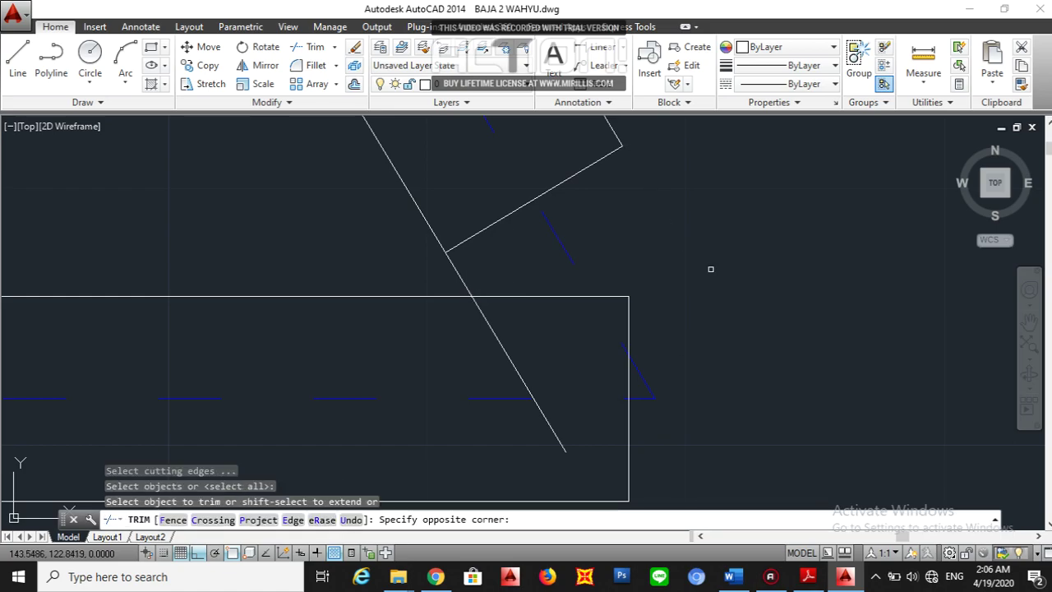
{"action": "left_click", "coordinate": [592, 415]}
{"action": "left_click", "coordinate": [526, 385]}
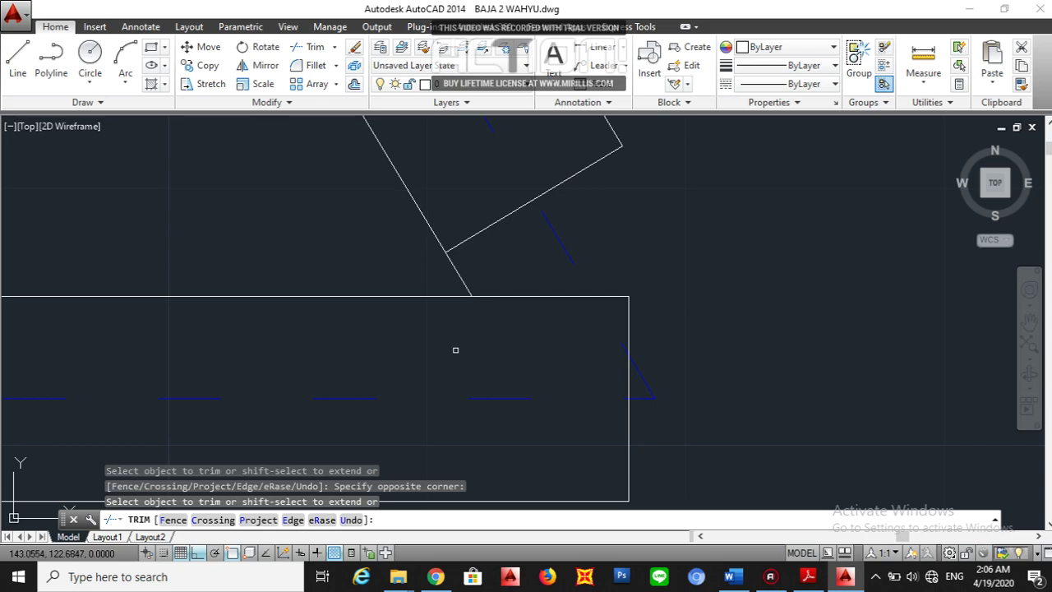
{"action": "left_click", "coordinate": [457, 270]}
{"action": "key", "text": "Escape"}
{"action": "scroll", "coordinate": [443, 285], "scroll_direction": "down", "scroll_amount": 2}
Mirror the diagonal member's closed outline about a vertical axis through the upper centre-line node, keeping the original.
{"action": "left_click", "coordinate": [458, 284]}
{"action": "left_click", "coordinate": [418, 258]}
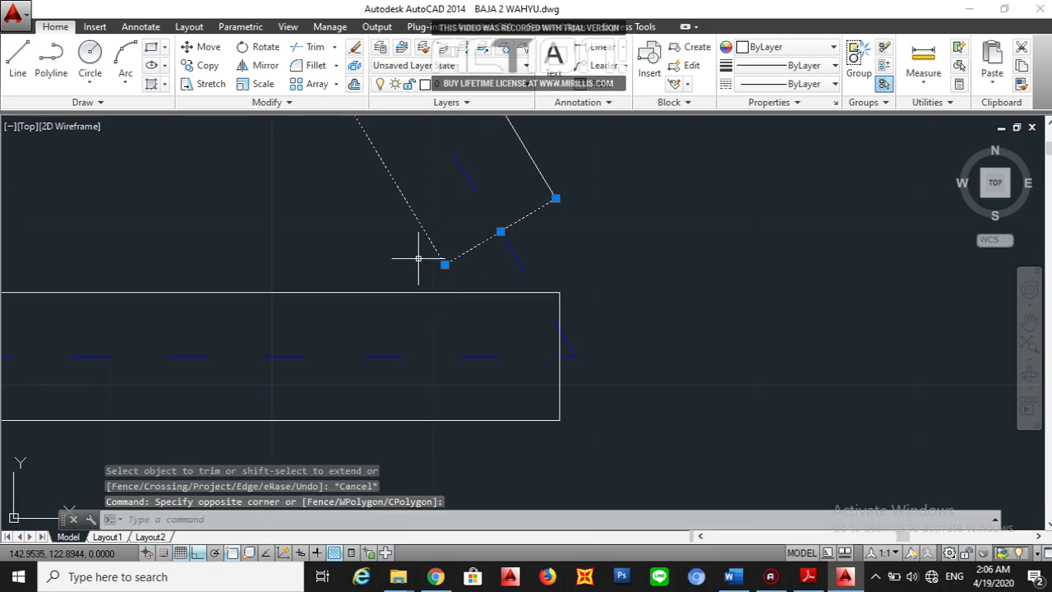
{"action": "left_click", "coordinate": [576, 189]}
{"action": "left_click", "coordinate": [521, 169]}
{"action": "scroll", "coordinate": [575, 247], "scroll_direction": "down", "scroll_amount": 3}
{"action": "scroll", "coordinate": [630, 318], "scroll_direction": "down", "scroll_amount": 3}
{"action": "scroll", "coordinate": [591, 271], "scroll_direction": "up", "scroll_amount": 5}
{"action": "left_click", "coordinate": [418, 355]}
{"action": "left_click", "coordinate": [381, 319]}
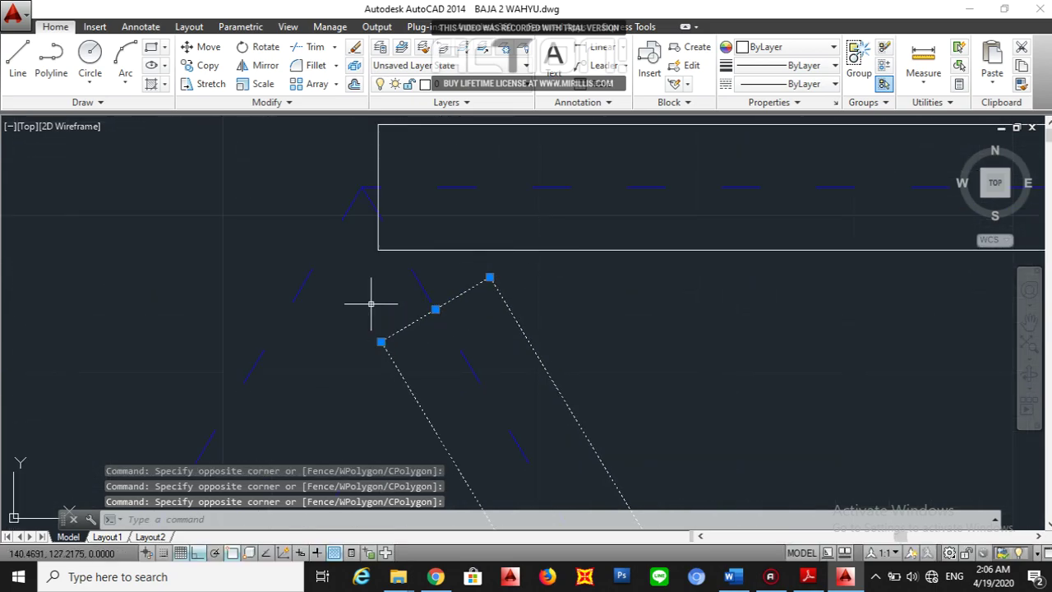
{"action": "type", "text": "MI"}
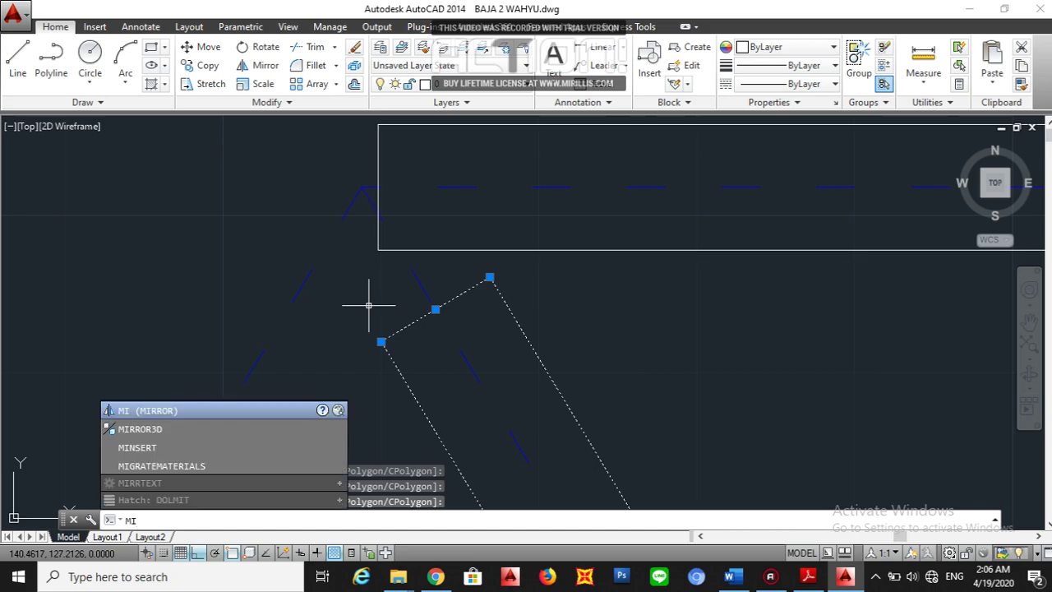
{"action": "key", "text": "Return"}
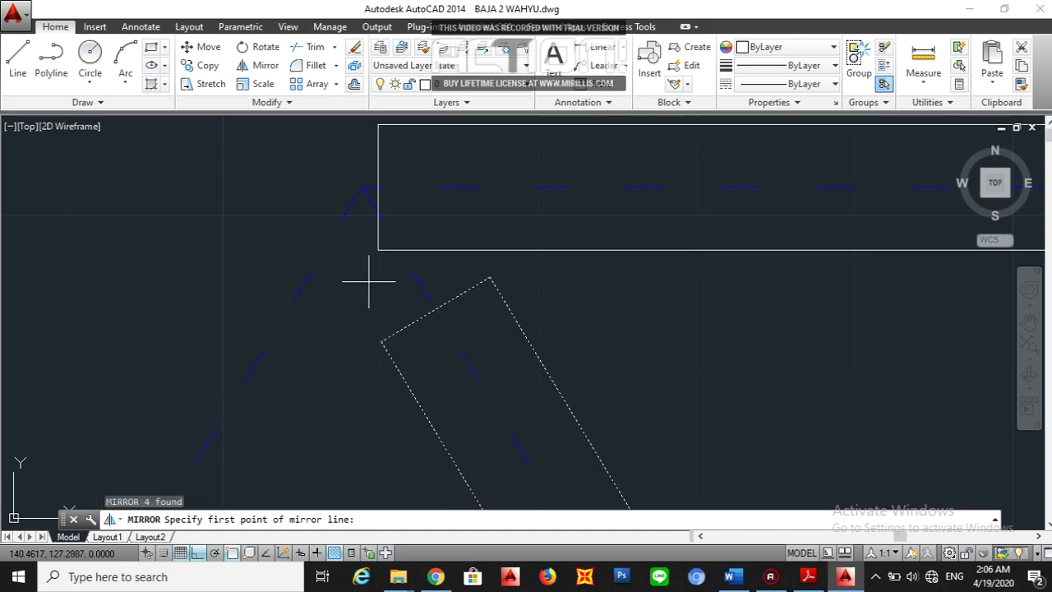
{"action": "left_click", "coordinate": [362, 188]}
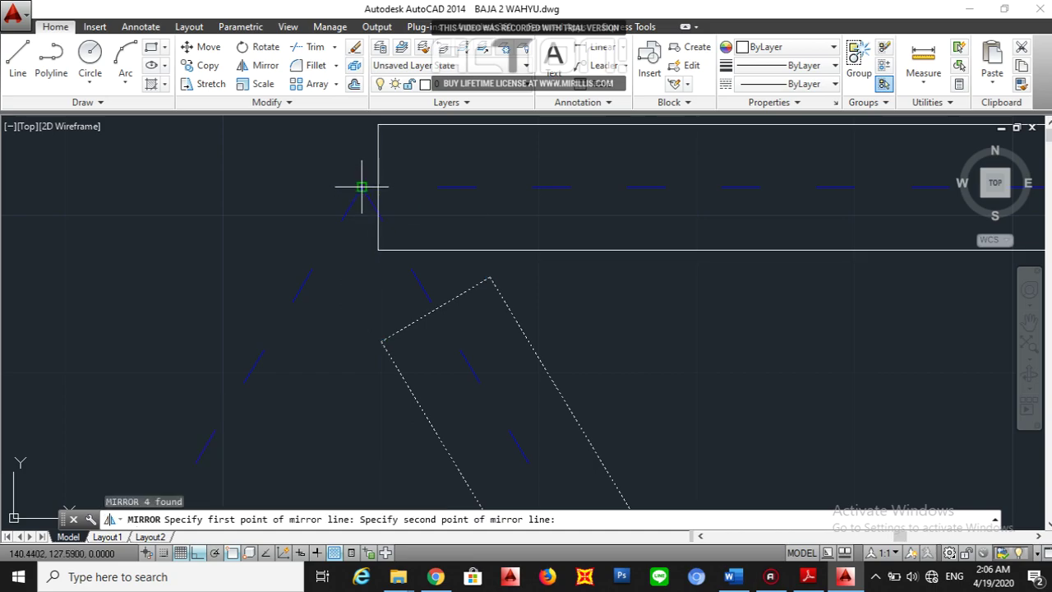
{"action": "left_click", "coordinate": [350, 405]}
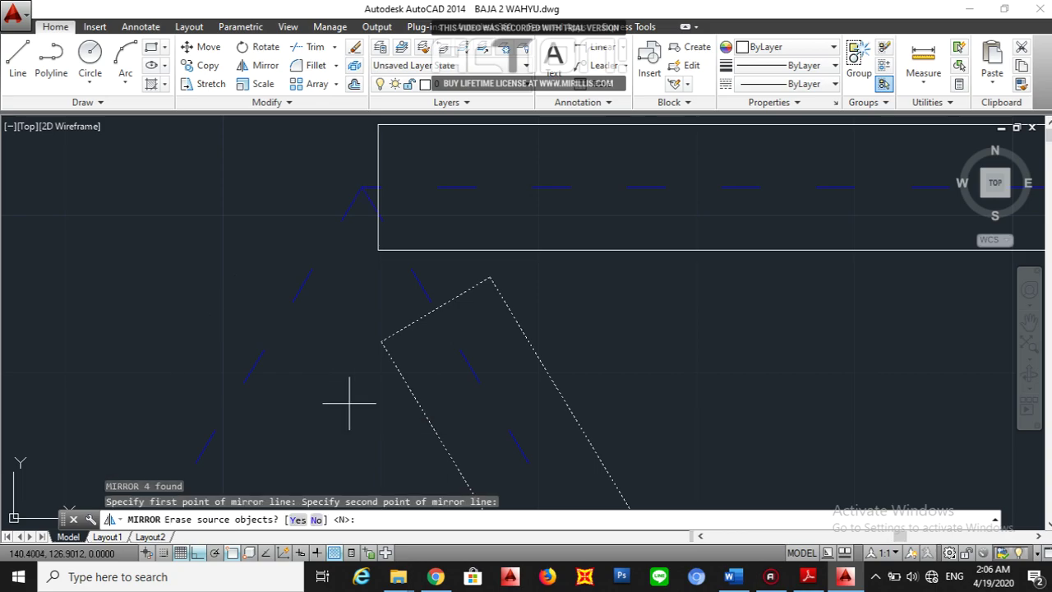
{"action": "key", "text": "Return"}
{"action": "scroll", "coordinate": [350, 395], "scroll_direction": "down", "scroll_amount": 3}
{"action": "middle_click_drag", "start_coordinate": [381, 353], "coordinate": [446, 156]}
{"action": "scroll", "coordinate": [422, 219], "scroll_direction": "down", "scroll_amount": 2}
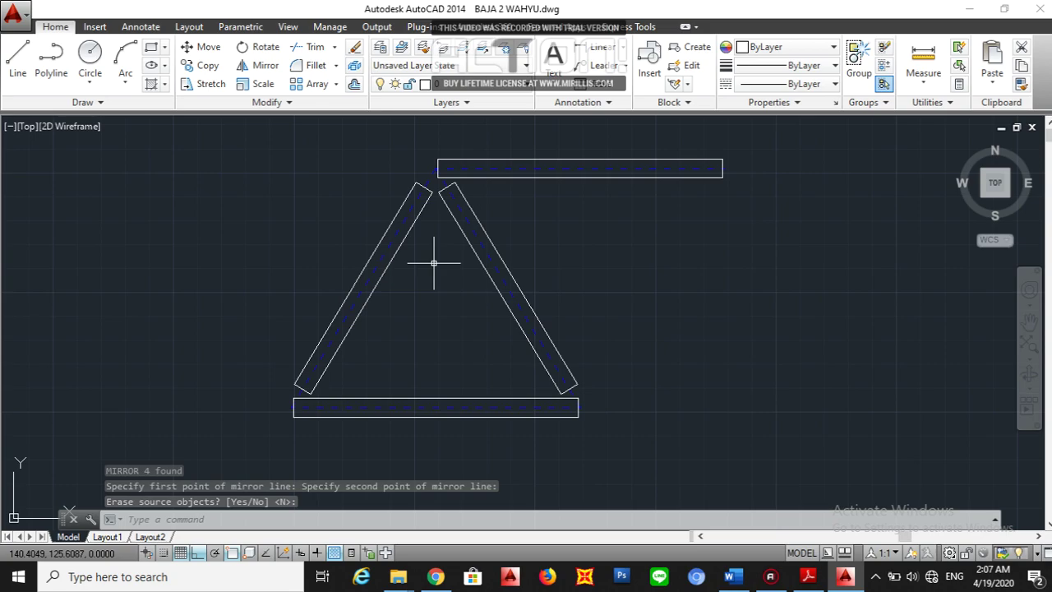
Copy the entire truss section, including centre lines, from its lower-left node to its lower-right node.
{"action": "left_click", "coordinate": [797, 443]}
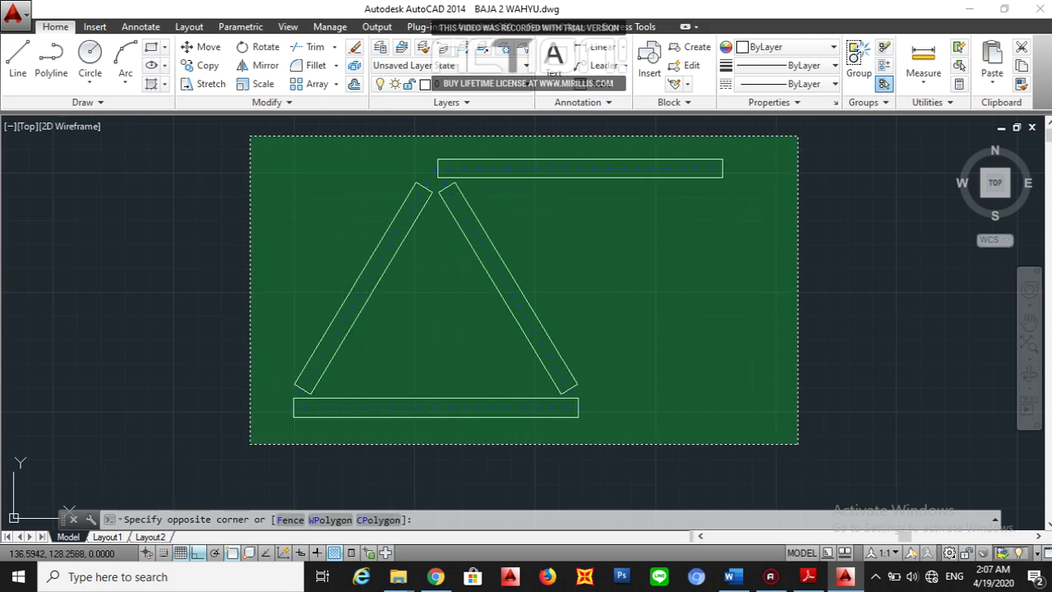
{"action": "left_click", "coordinate": [250, 134]}
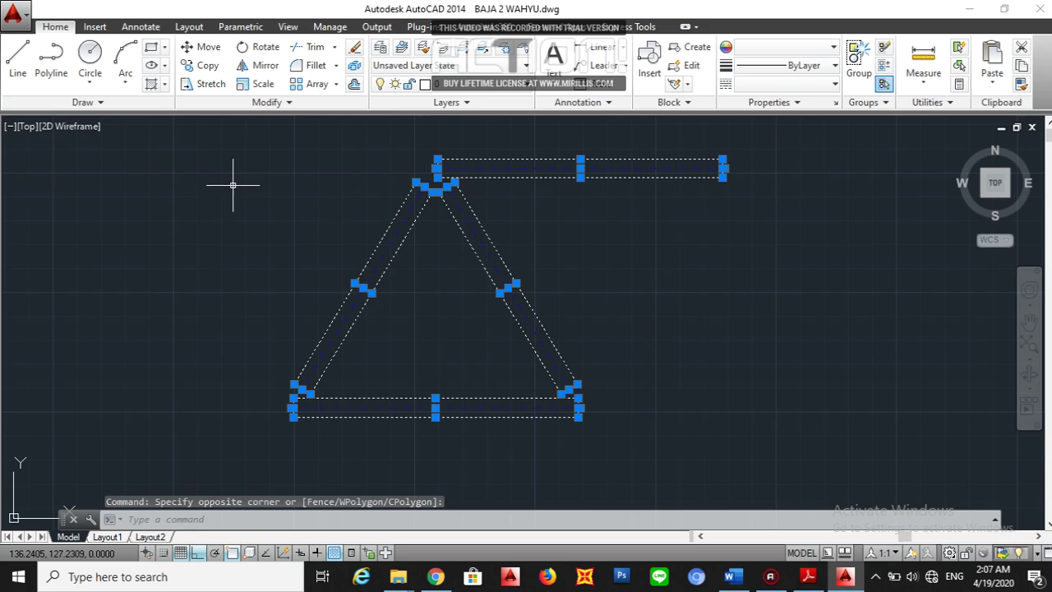
{"action": "type", "text": "co"}
{"action": "key", "text": "Return"}
{"action": "scroll", "coordinate": [291, 411], "scroll_direction": "up", "scroll_amount": 5}
{"action": "scroll", "coordinate": [268, 448], "scroll_direction": "up", "scroll_amount": 4}
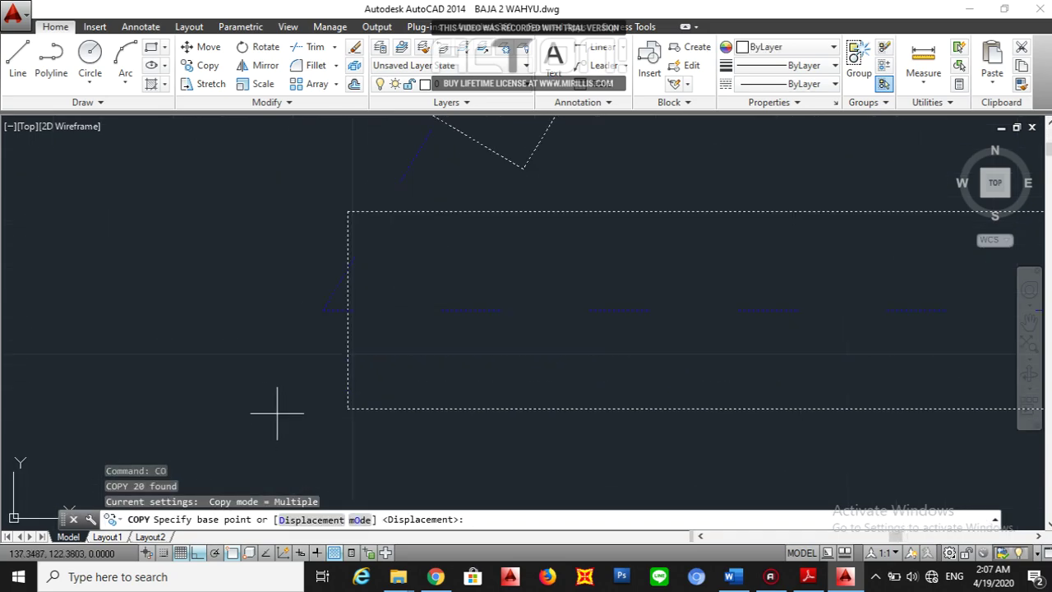
{"action": "left_click", "coordinate": [322, 310]}
{"action": "scroll", "coordinate": [322, 310], "scroll_direction": "down", "scroll_amount": 4}
{"action": "scroll", "coordinate": [575, 305], "scroll_direction": "up", "scroll_amount": 5}
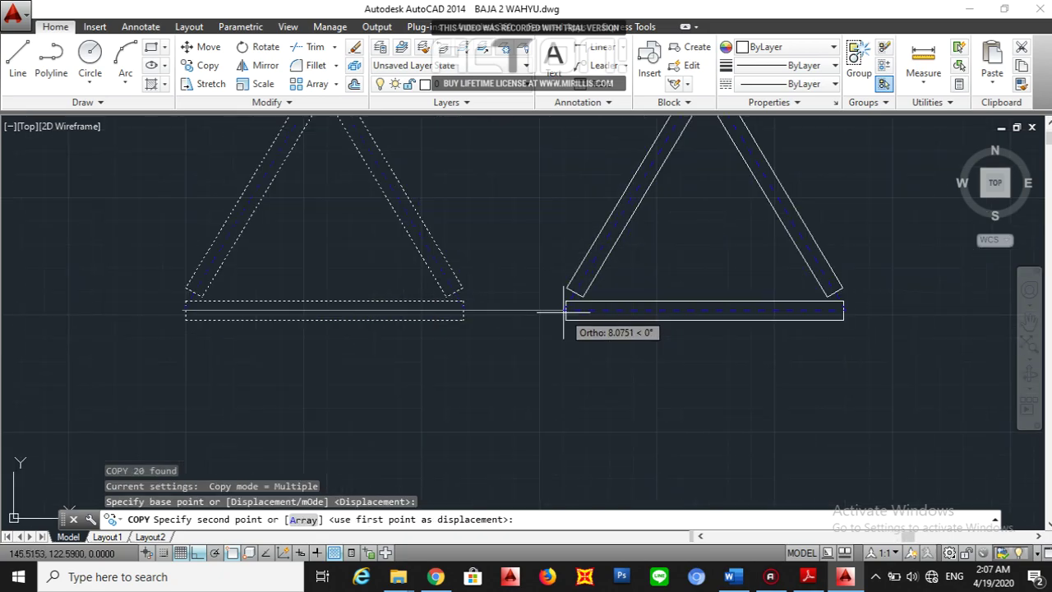
{"action": "scroll", "coordinate": [390, 304], "scroll_direction": "up", "scroll_amount": 4}
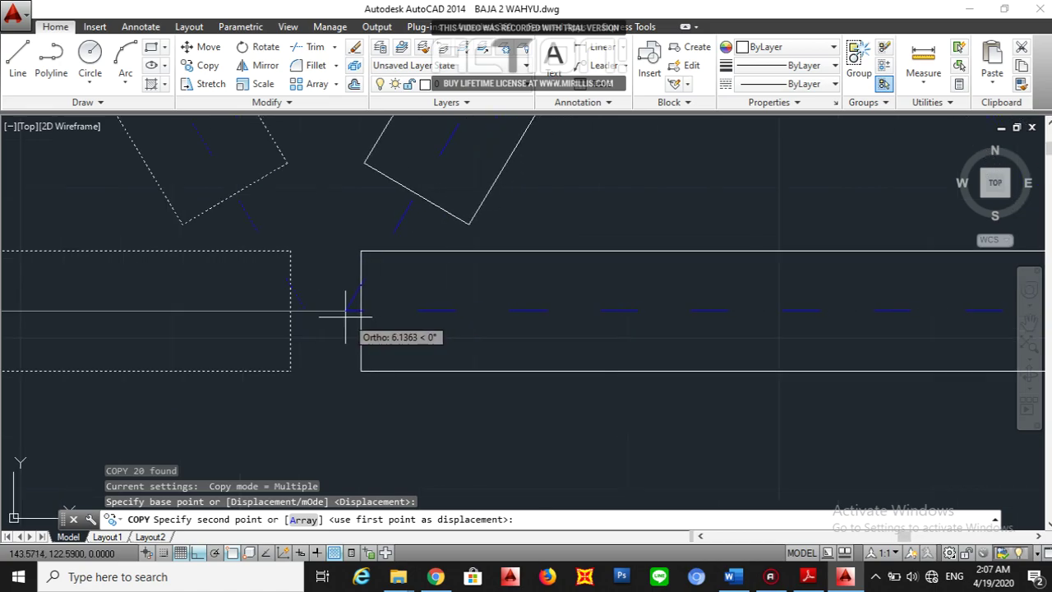
{"action": "left_click", "coordinate": [306, 311]}
Place three more copies of the section end to end at the successive bottom nodes.
{"action": "scroll", "coordinate": [306, 311], "scroll_direction": "down", "scroll_amount": 5}
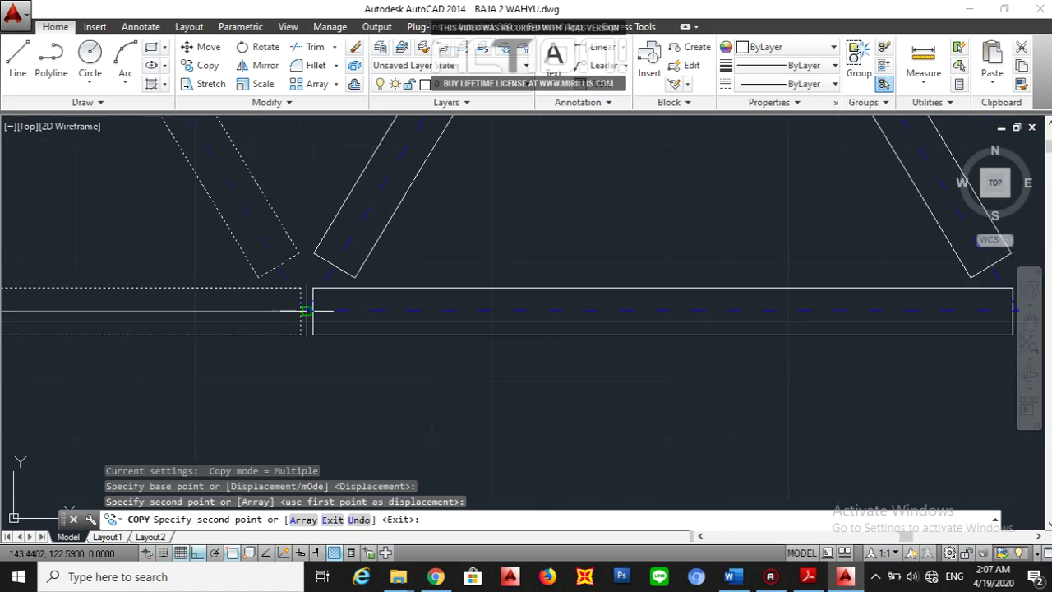
{"action": "scroll", "coordinate": [504, 304], "scroll_direction": "up", "scroll_amount": 3}
{"action": "scroll", "coordinate": [570, 306], "scroll_direction": "up", "scroll_amount": 3}
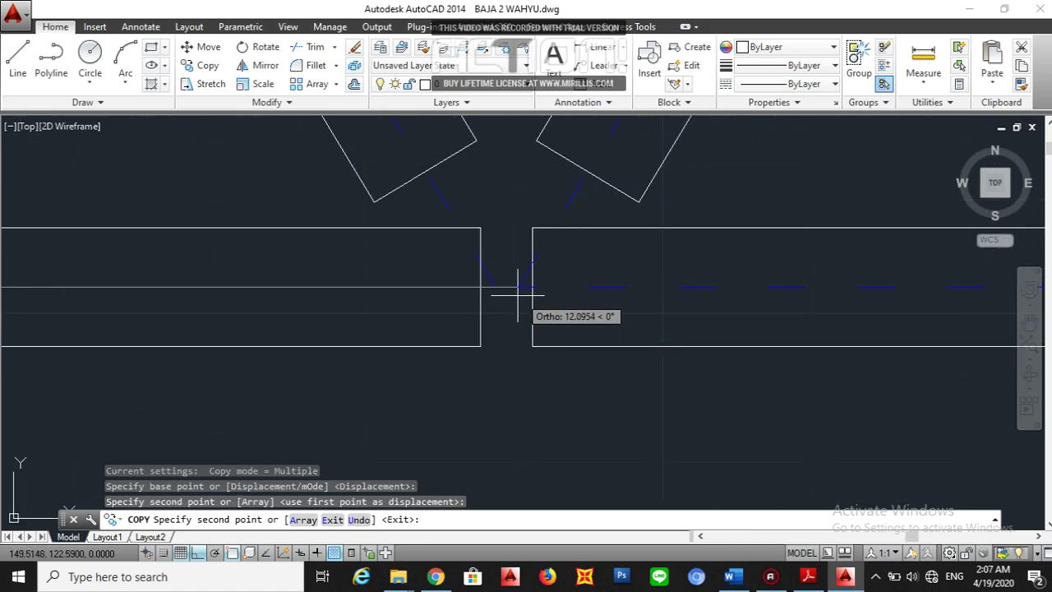
{"action": "left_click", "coordinate": [493, 282]}
{"action": "scroll", "coordinate": [494, 282], "scroll_direction": "down", "scroll_amount": 5}
{"action": "scroll", "coordinate": [681, 305], "scroll_direction": "down", "scroll_amount": 4}
{"action": "scroll", "coordinate": [482, 276], "scroll_direction": "up", "scroll_amount": 5}
{"action": "scroll", "coordinate": [442, 282], "scroll_direction": "up", "scroll_amount": 3}
{"action": "left_click", "coordinate": [402, 264]}
{"action": "scroll", "coordinate": [430, 353], "scroll_direction": "down", "scroll_amount": 5}
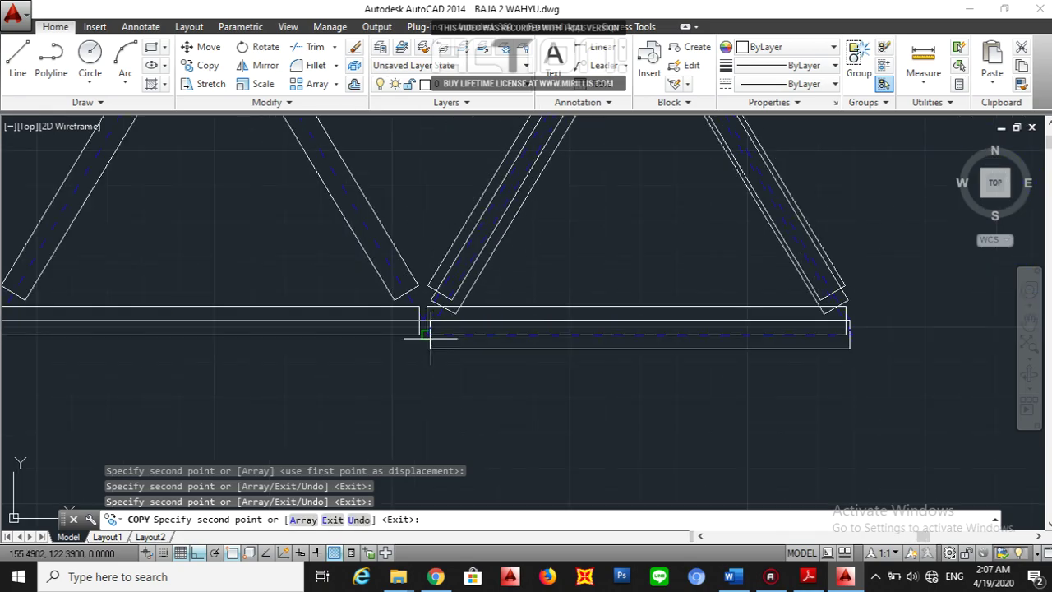
{"action": "scroll", "coordinate": [596, 308], "scroll_direction": "up", "scroll_amount": 5}
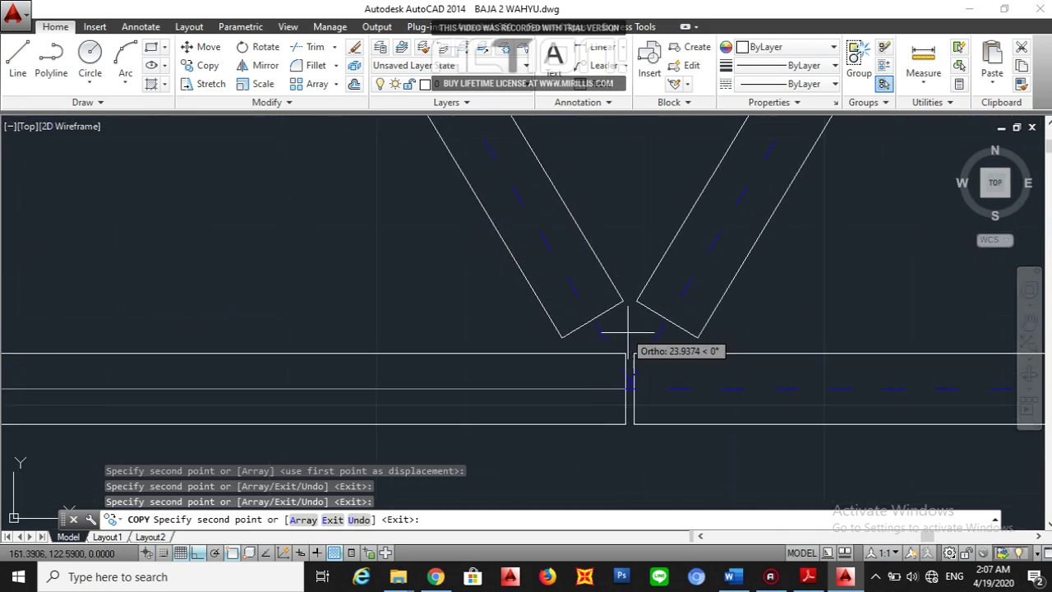
{"action": "left_click", "coordinate": [634, 388]}
Add the last three section copies along the bottom chord so the truss has eight bays, ending the copying.
{"action": "scroll", "coordinate": [633, 388], "scroll_direction": "down", "scroll_amount": 5}
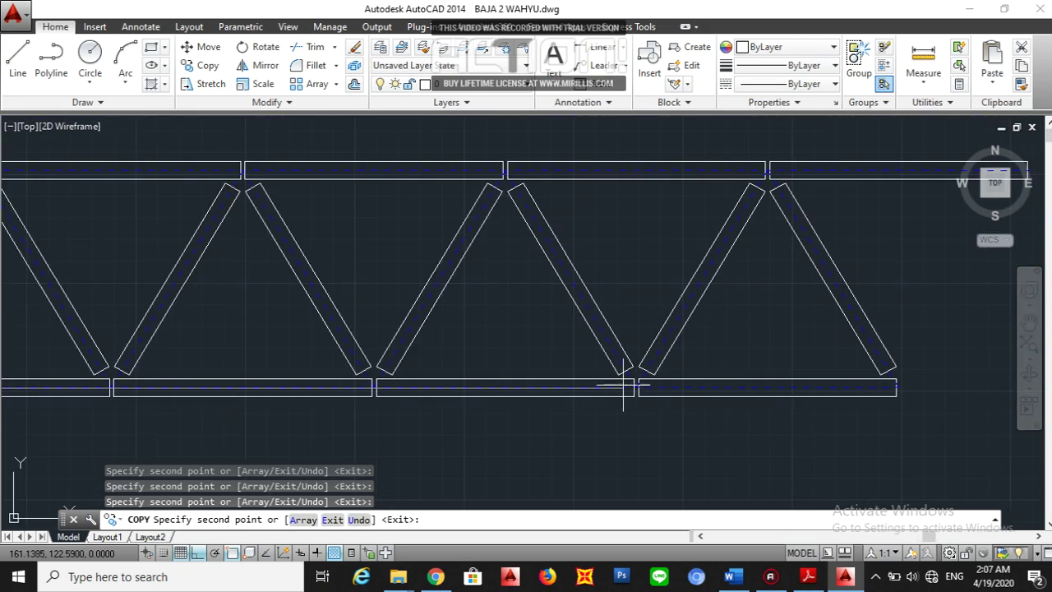
{"action": "scroll", "coordinate": [611, 364], "scroll_direction": "up", "scroll_amount": 5}
{"action": "scroll", "coordinate": [481, 263], "scroll_direction": "up", "scroll_amount": 2}
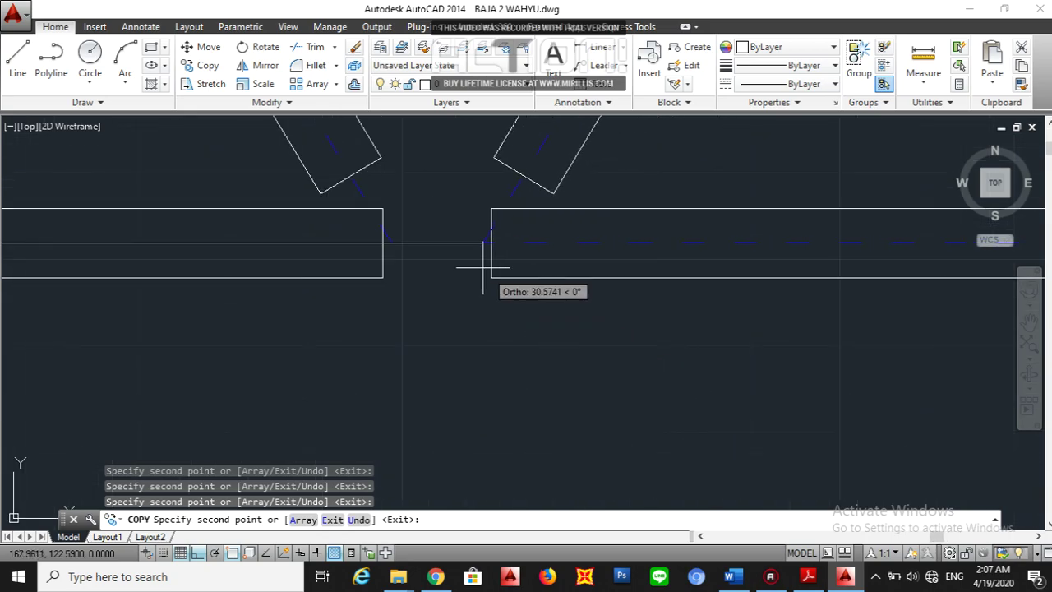
{"action": "scroll", "coordinate": [391, 244], "scroll_direction": "down", "scroll_amount": 3}
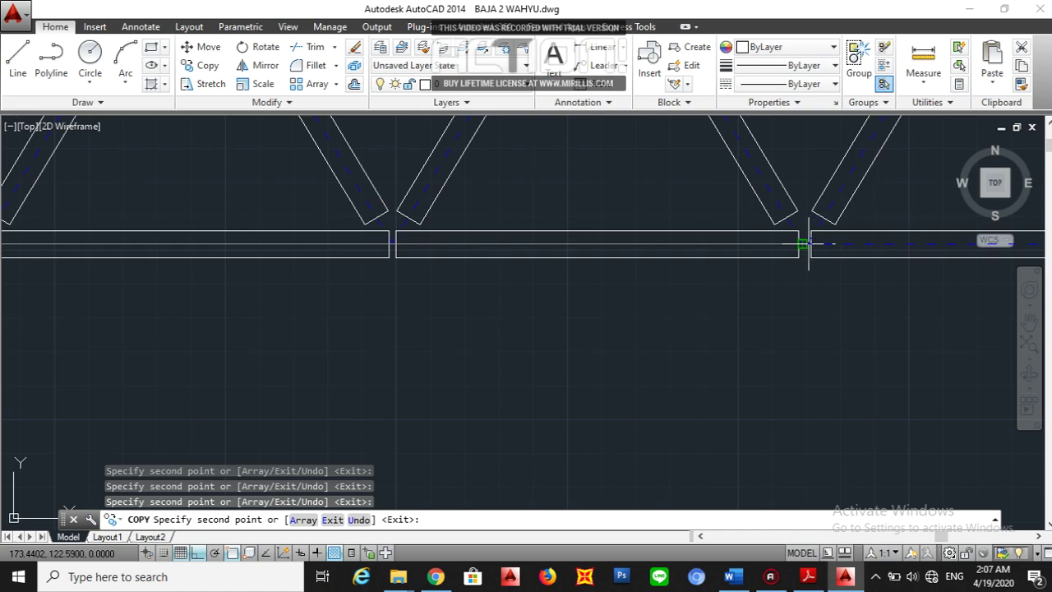
{"action": "scroll", "coordinate": [637, 260], "scroll_direction": "up", "scroll_amount": 3}
{"action": "scroll", "coordinate": [637, 260], "scroll_direction": "up", "scroll_amount": 3}
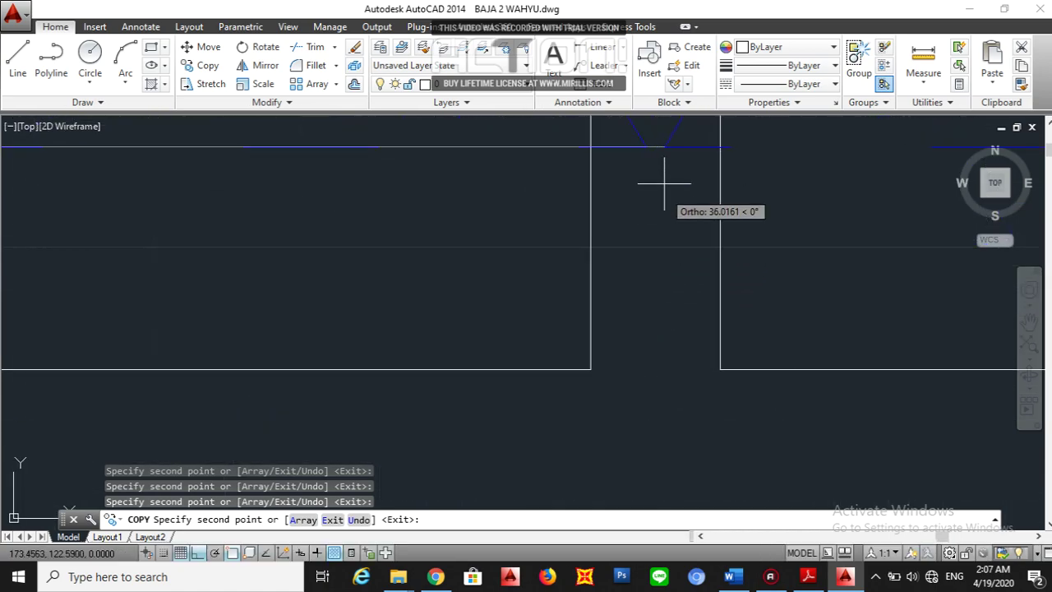
{"action": "scroll", "coordinate": [622, 239], "scroll_direction": "down", "scroll_amount": 5}
{"action": "scroll", "coordinate": [694, 287], "scroll_direction": "up", "scroll_amount": 4}
{"action": "scroll", "coordinate": [386, 356], "scroll_direction": "up", "scroll_amount": 5}
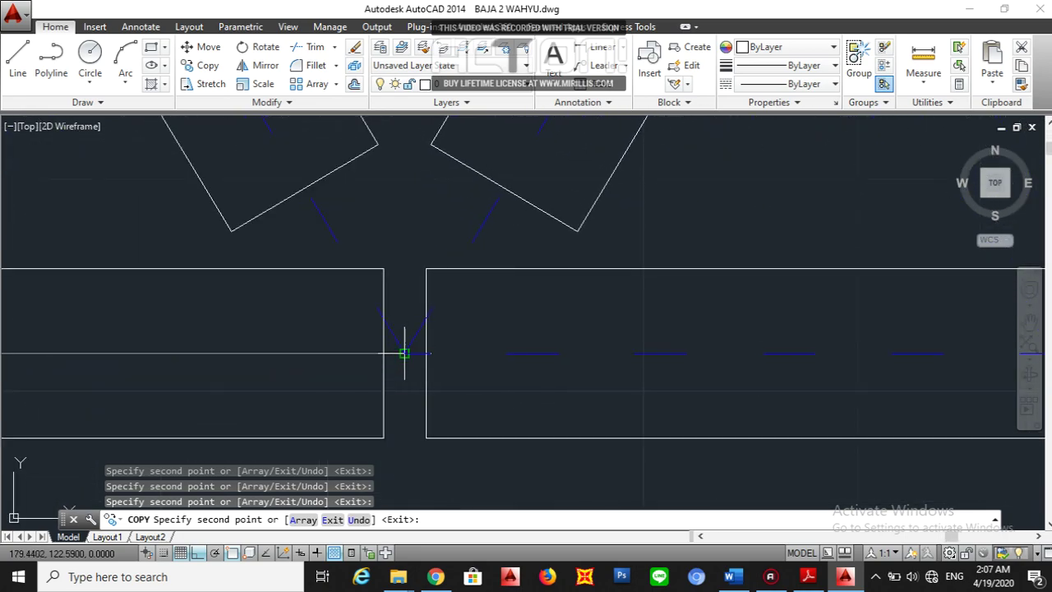
{"action": "key", "text": "Escape"}
{"action": "scroll", "coordinate": [399, 380], "scroll_direction": "down", "scroll_amount": 5}
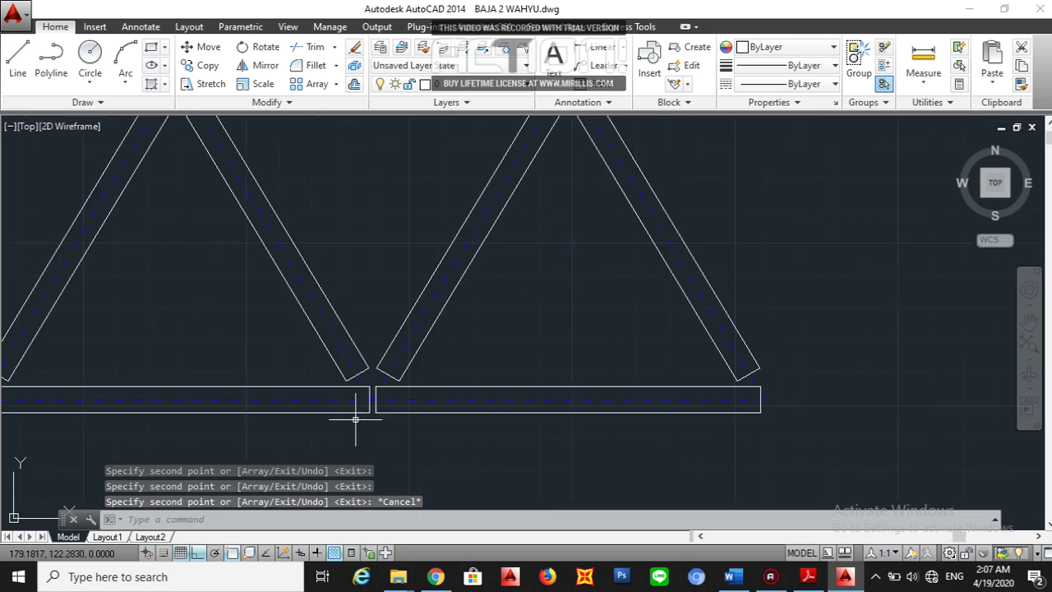
Delete the top member's outline and centre line that overhang beyond the last upper node at the right end.
{"action": "left_click", "coordinate": [667, 313]}
{"action": "left_click", "coordinate": [568, 252]}
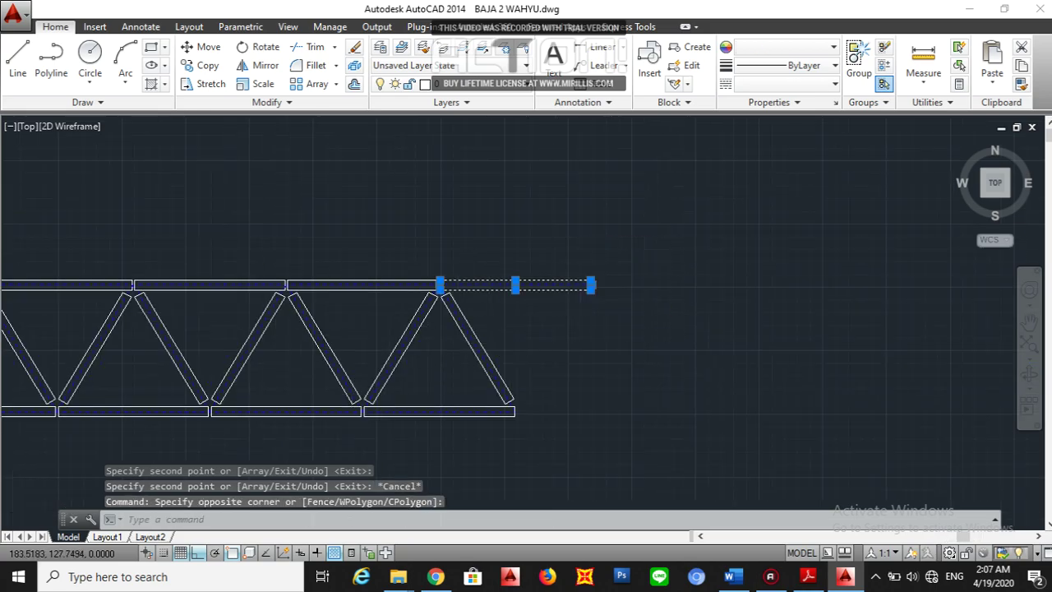
{"action": "scroll", "coordinate": [460, 288], "scroll_direction": "up", "scroll_amount": 8}
{"action": "middle_click_drag", "start_coordinate": [152, 311], "coordinate": [451, 317]}
{"action": "left_click", "coordinate": [375, 260]}
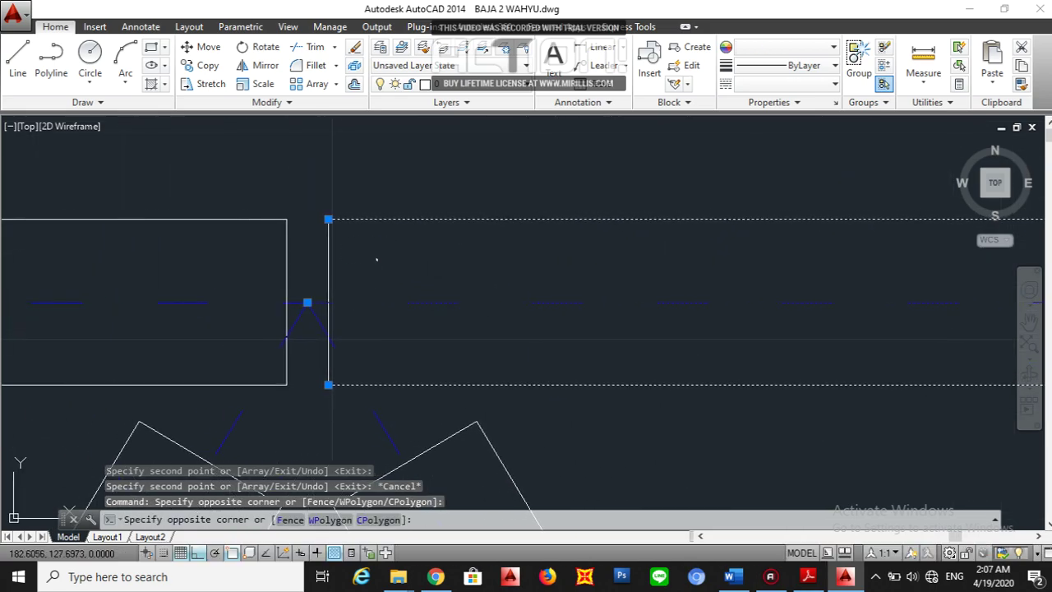
{"action": "left_click", "coordinate": [317, 207]}
{"action": "key", "text": "Delete"}
{"action": "scroll", "coordinate": [526, 228], "scroll_direction": "down", "scroll_amount": 6}
{"action": "middle_click_drag", "start_coordinate": [550, 301], "coordinate": [715, 410]}
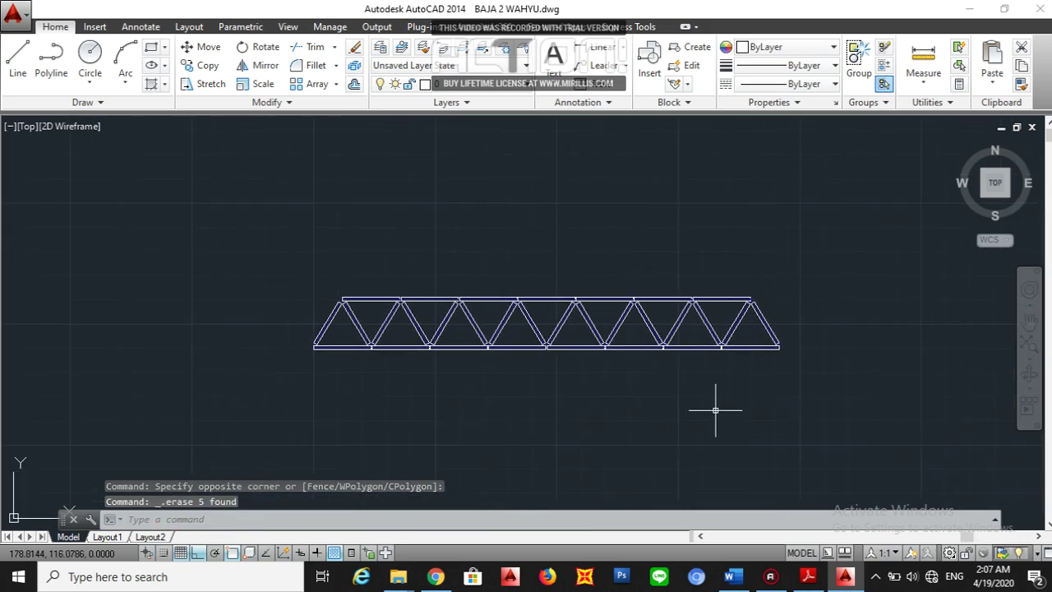
Examine how the diagonals and top member meet at the truss's upper-left node.
{"action": "scroll", "coordinate": [559, 324], "scroll_direction": "up", "scroll_amount": 4}
{"action": "scroll", "coordinate": [575, 329], "scroll_direction": "down", "scroll_amount": 4}
{"action": "scroll", "coordinate": [328, 356], "scroll_direction": "up", "scroll_amount": 8}
{"action": "middle_click_drag", "start_coordinate": [402, 313], "coordinate": [352, 429]}
{"action": "scroll", "coordinate": [380, 416], "scroll_direction": "up", "scroll_amount": 2}
{"action": "scroll", "coordinate": [405, 303], "scroll_direction": "up", "scroll_amount": 6}
{"action": "mouse_move", "coordinate": [405, 302]}
{"action": "middle_mouse_down"}
{"action": "mouse_move", "coordinate": [392, 310]}
{"action": "mouse_move", "coordinate": [395, 299]}
{"action": "middle_mouse_up"}
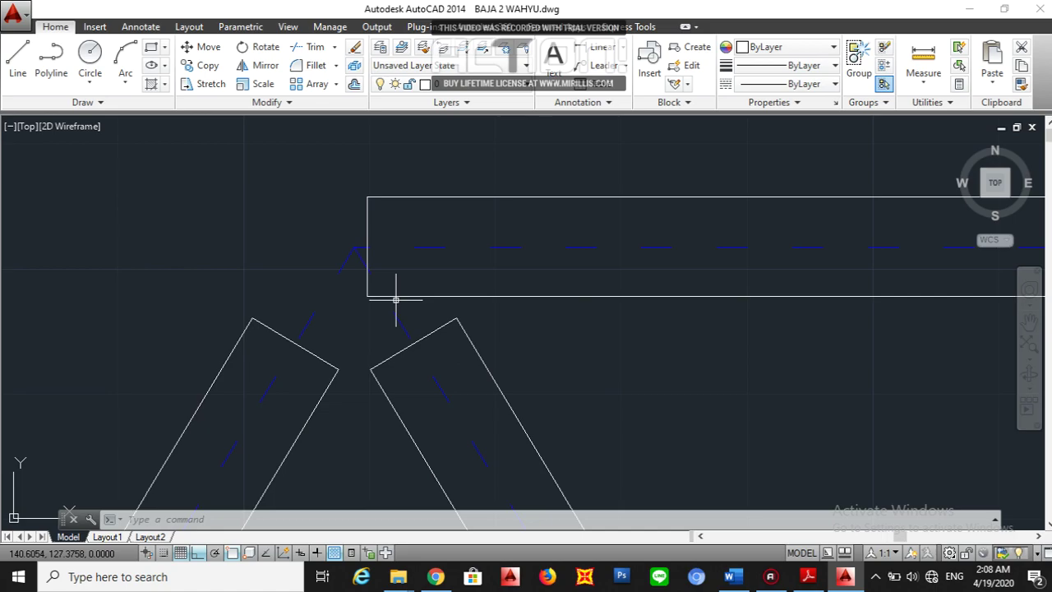
{"action": "middle_click_drag", "start_coordinate": [395, 301], "coordinate": [394, 282]}
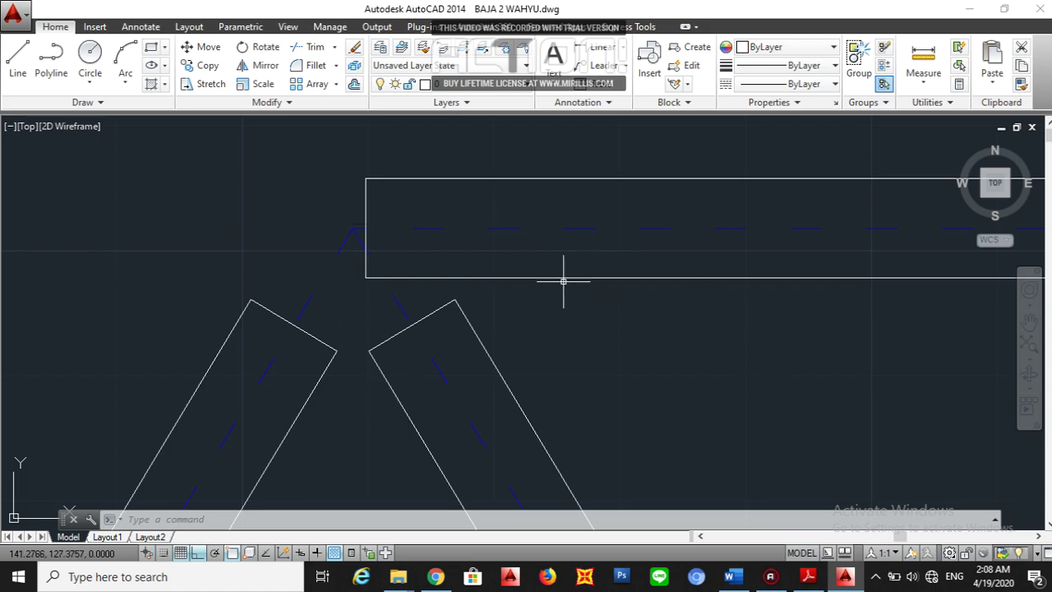
Switch to the report in Adobe Reader and review the bolt-to-plate-edge distance calculation on page 57.
{"action": "left_click", "coordinate": [808, 576]}
{"action": "scroll", "coordinate": [573, 308], "scroll_direction": "up", "scroll_amount": 2}
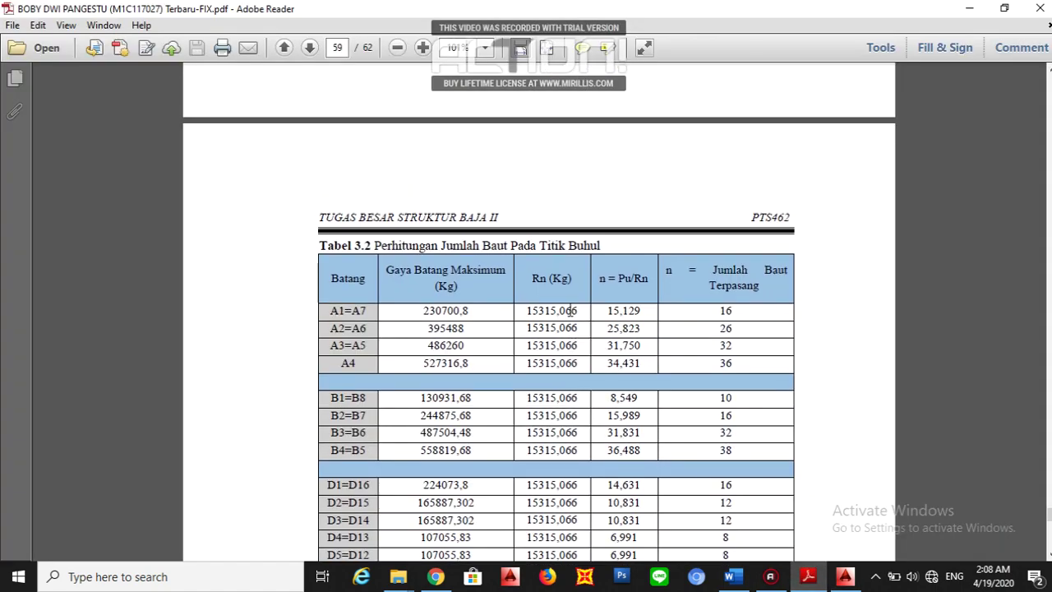
{"action": "scroll", "coordinate": [572, 309], "scroll_direction": "up", "scroll_amount": 20}
{"action": "scroll", "coordinate": [564, 312], "scroll_direction": "up", "scroll_amount": 15}
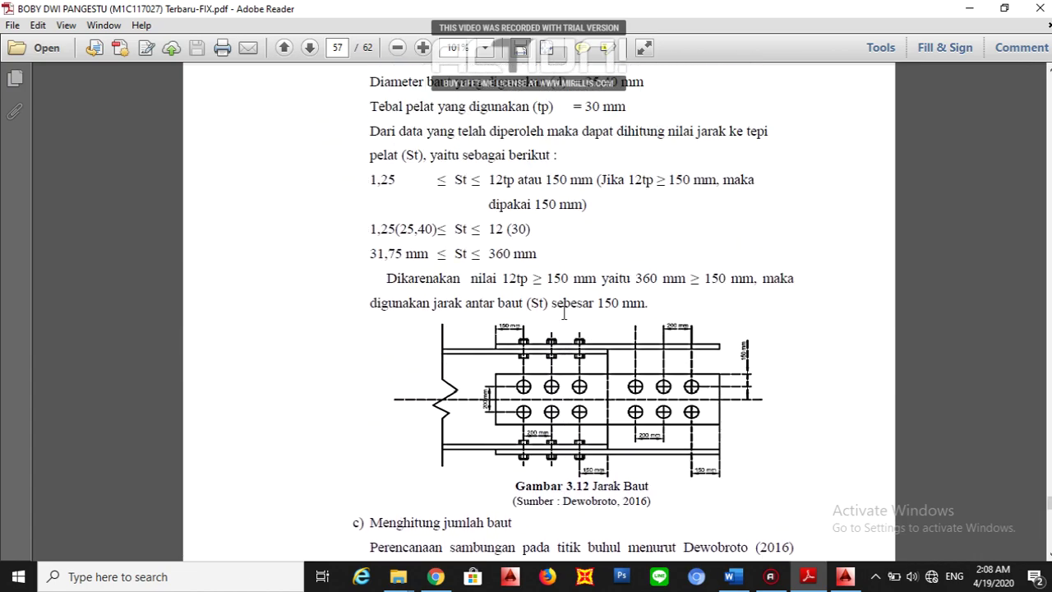
{"action": "scroll", "coordinate": [564, 313], "scroll_direction": "up", "scroll_amount": 1}
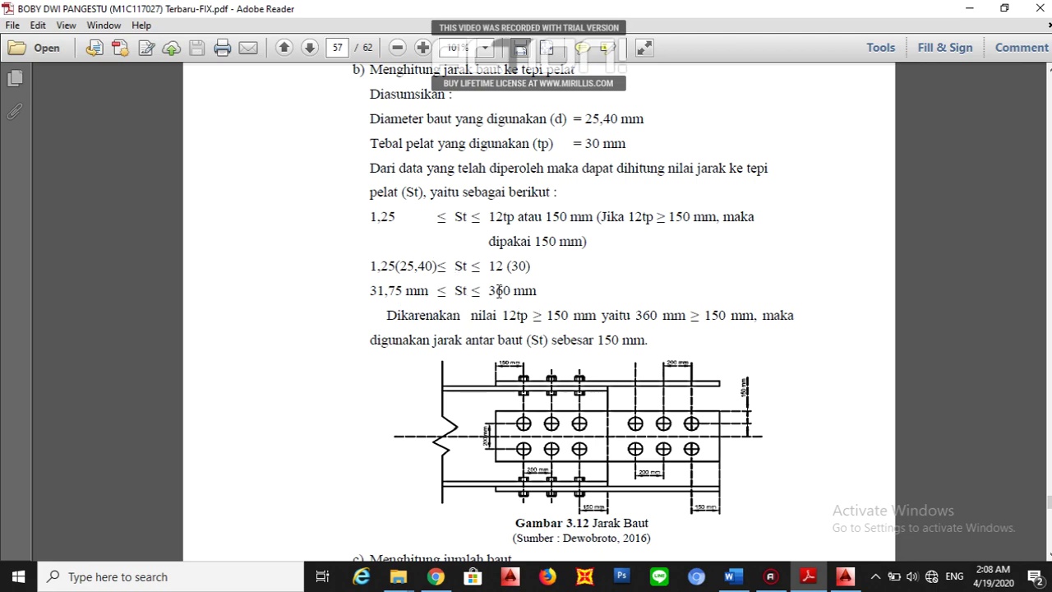
{"action": "left_click_drag", "start_coordinate": [366, 291], "coordinate": [475, 289]}
{"action": "left_click", "coordinate": [428, 290]}
{"action": "left_click_drag", "start_coordinate": [370, 292], "coordinate": [397, 288]}
{"action": "left_click_drag", "start_coordinate": [546, 314], "coordinate": [562, 313]}
Review the bolt spacing calculation on page 57 and the table of bolt counts per member on page 59.
{"action": "scroll", "coordinate": [530, 403], "scroll_direction": "up", "scroll_amount": 5}
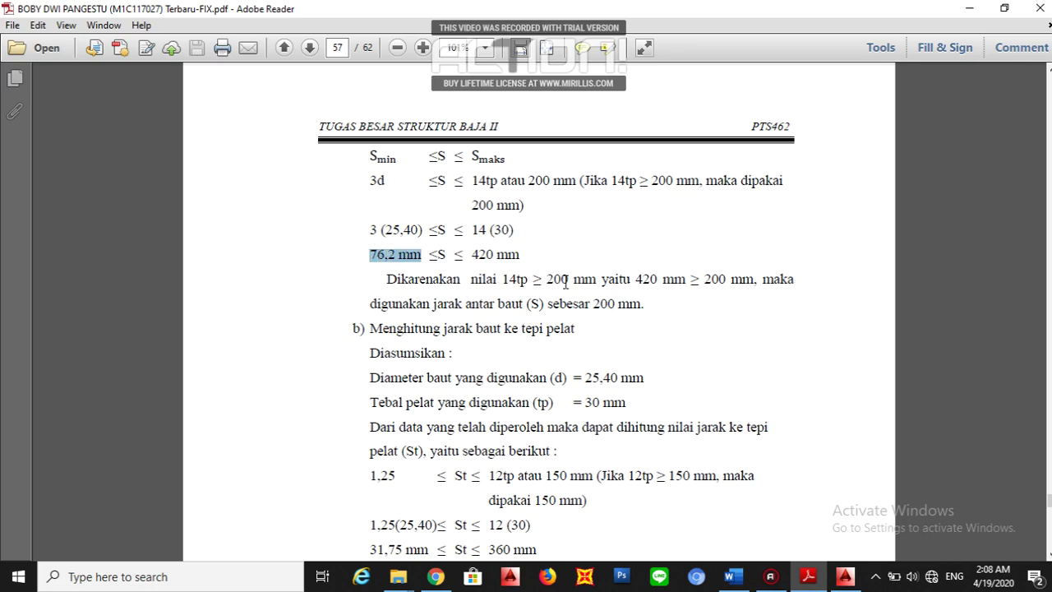
{"action": "left_click_drag", "start_coordinate": [568, 281], "coordinate": [557, 284]}
{"action": "scroll", "coordinate": [543, 377], "scroll_direction": "down", "scroll_amount": 2}
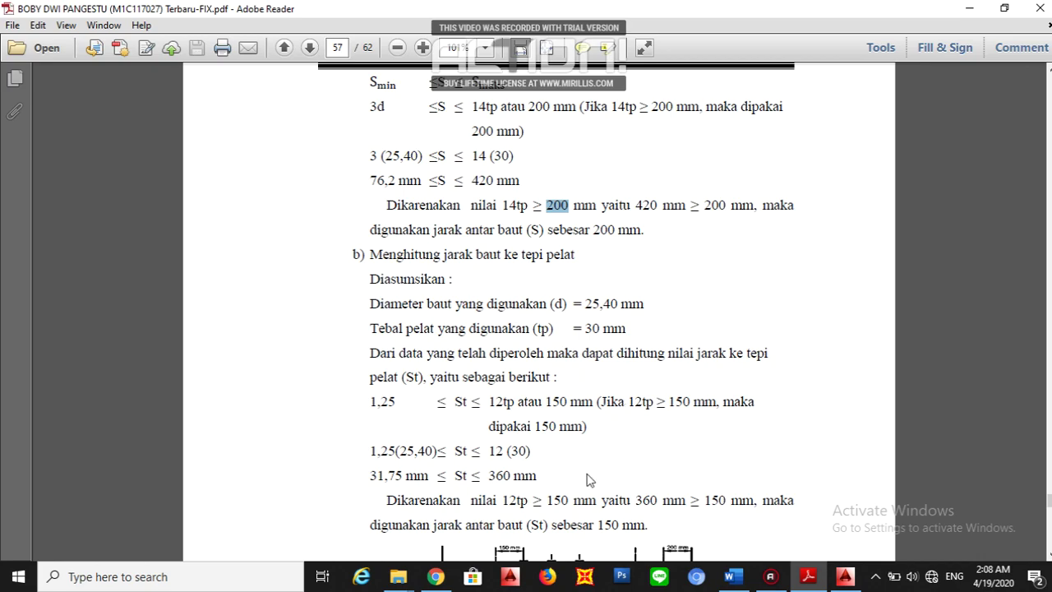
{"action": "scroll", "coordinate": [586, 478], "scroll_direction": "down", "scroll_amount": 15}
{"action": "scroll", "coordinate": [585, 477], "scroll_direction": "down", "scroll_amount": 12}
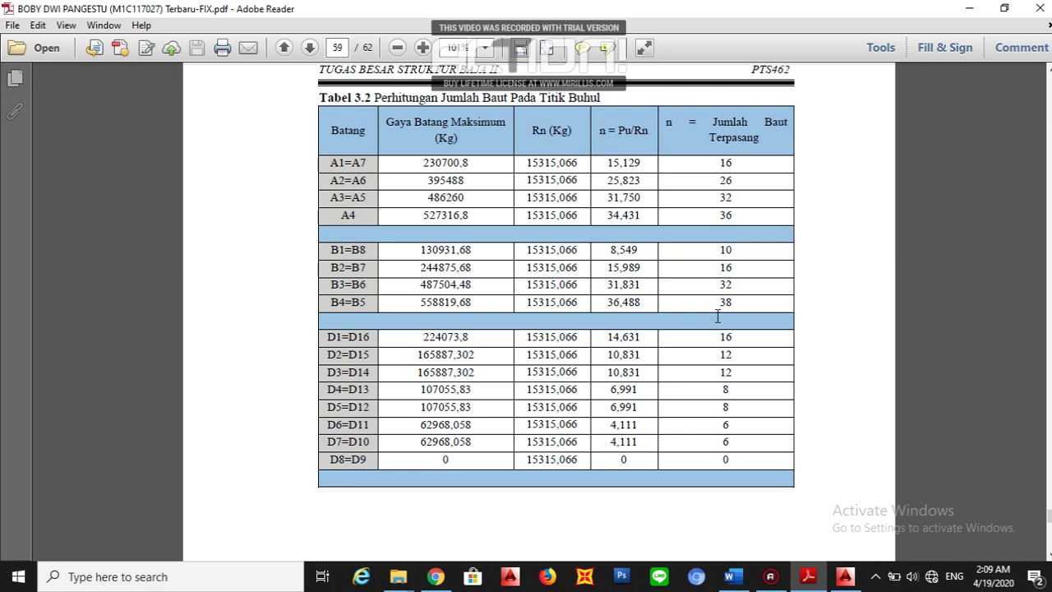
Switch back to AutoCAD and offset the left diagonal's outer edge 0.04 inward at the upper-left node.
{"action": "left_click", "coordinate": [843, 575]}
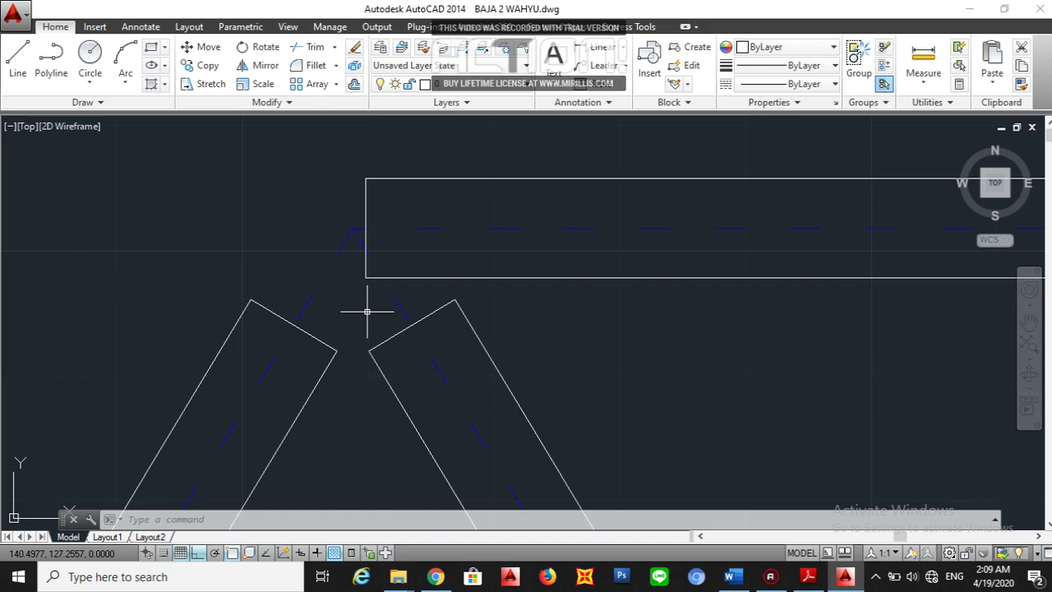
{"action": "middle_click_drag", "start_coordinate": [322, 362], "coordinate": [341, 340]}
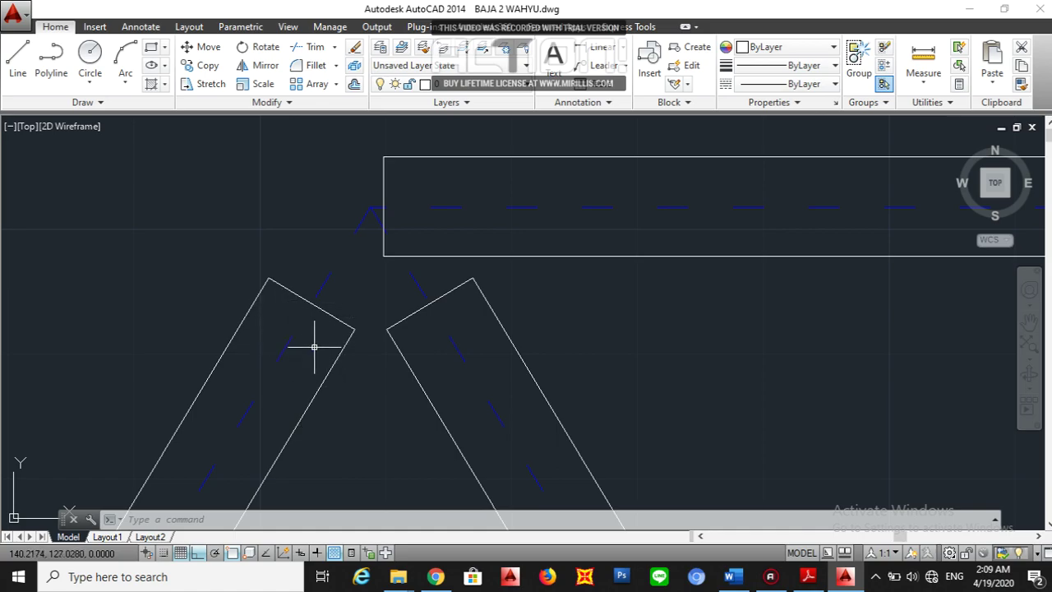
{"action": "scroll", "coordinate": [314, 347], "scroll_direction": "up", "scroll_amount": 2}
{"action": "middle_click_drag", "start_coordinate": [315, 348], "coordinate": [312, 324]}
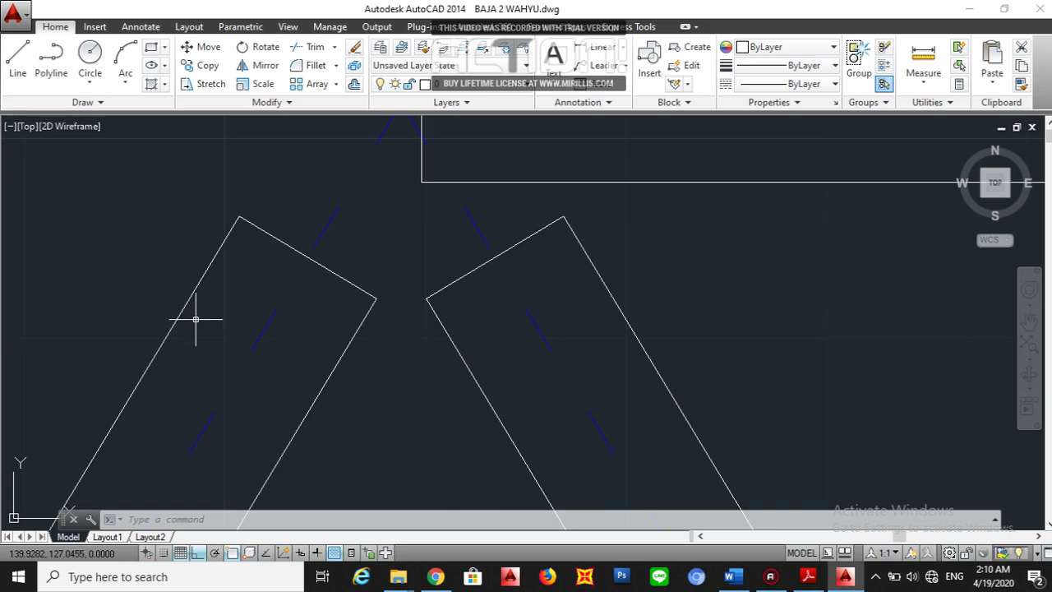
{"action": "type", "text": "o"}
{"action": "key", "text": "Return"}
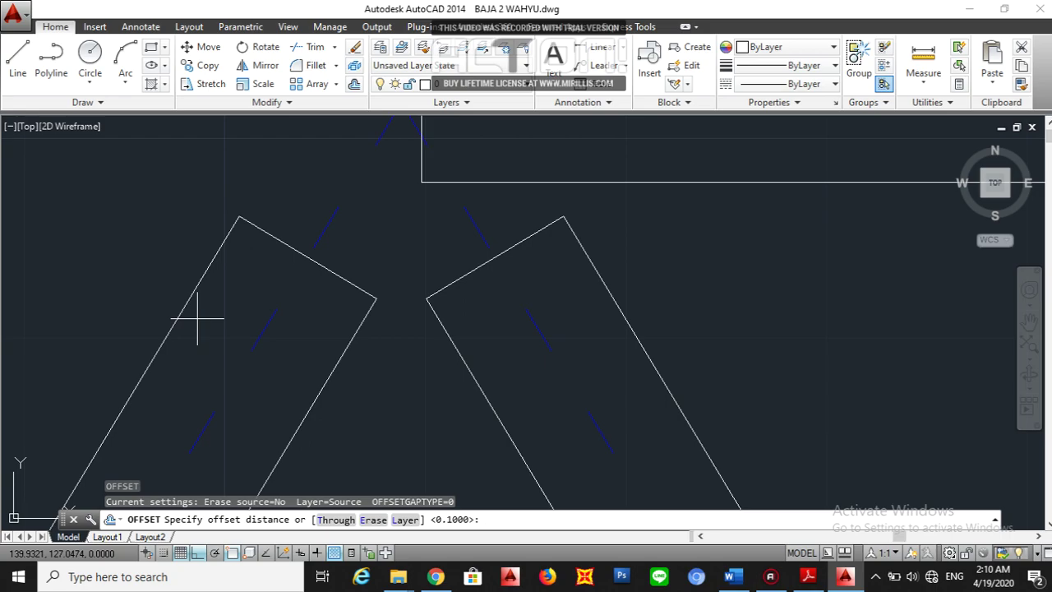
{"action": "type", "text": "0.04"}
{"action": "key", "text": "Return"}
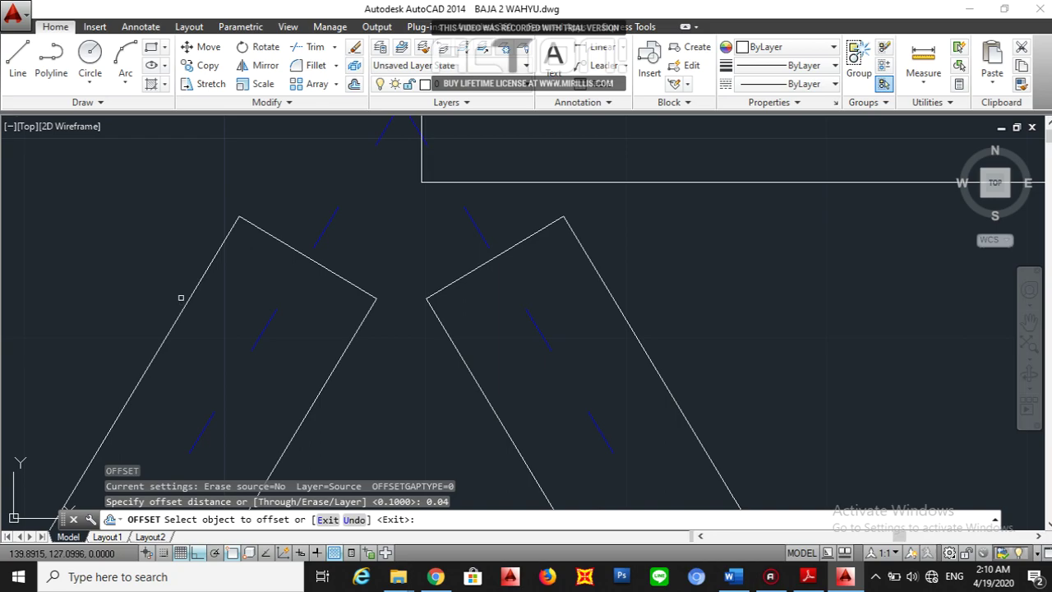
{"action": "left_click", "coordinate": [190, 297]}
{"action": "left_click", "coordinate": [219, 306]}
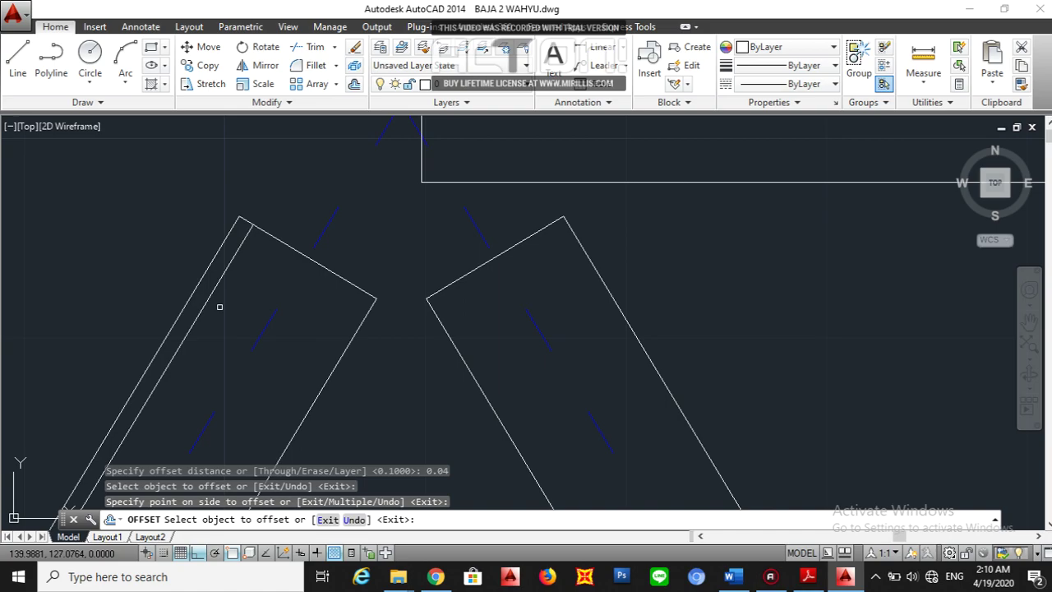
{"action": "key", "text": "Escape"}
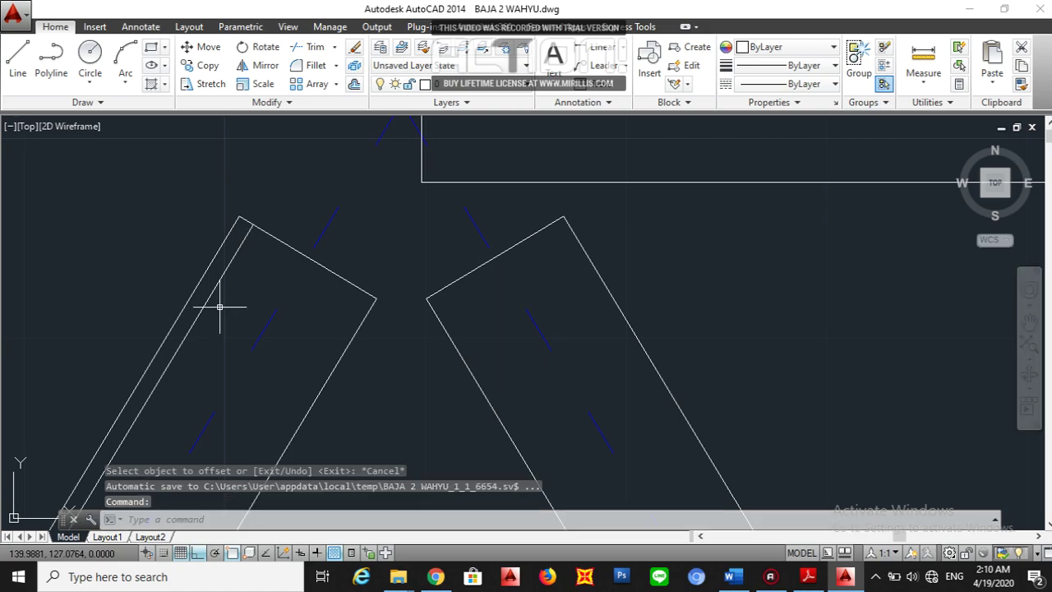
Offset the left diagonal's inner guide line a further 0.08 into the member for the second bolt line.
{"action": "scroll", "coordinate": [241, 257], "scroll_direction": "up", "scroll_amount": 3}
{"action": "middle_click_drag", "start_coordinate": [278, 258], "coordinate": [387, 221]}
{"action": "middle_click_drag", "start_coordinate": [407, 267], "coordinate": [394, 308]}
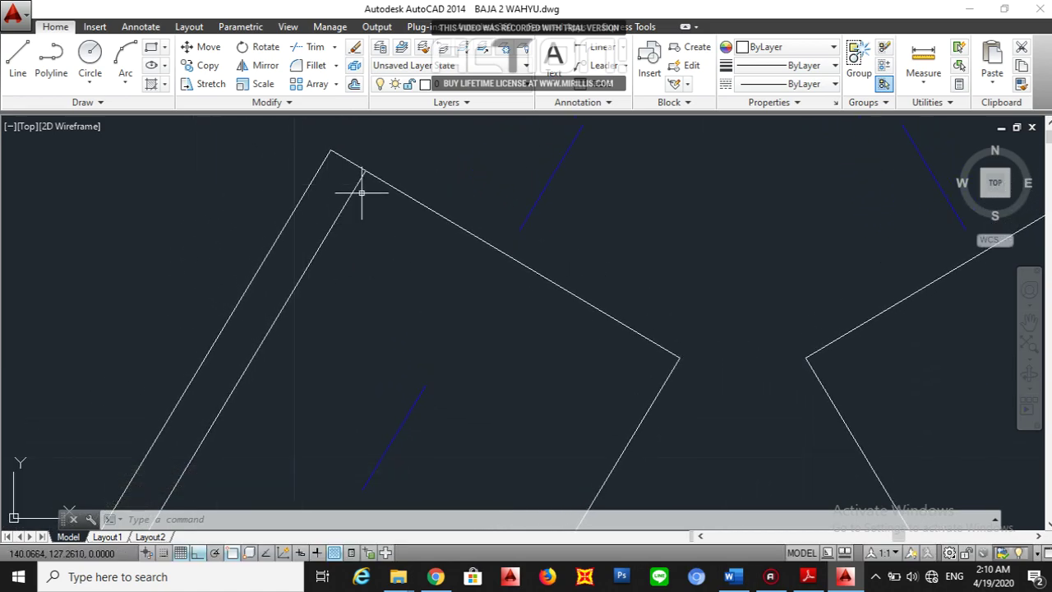
{"action": "scroll", "coordinate": [354, 184], "scroll_direction": "up", "scroll_amount": 2}
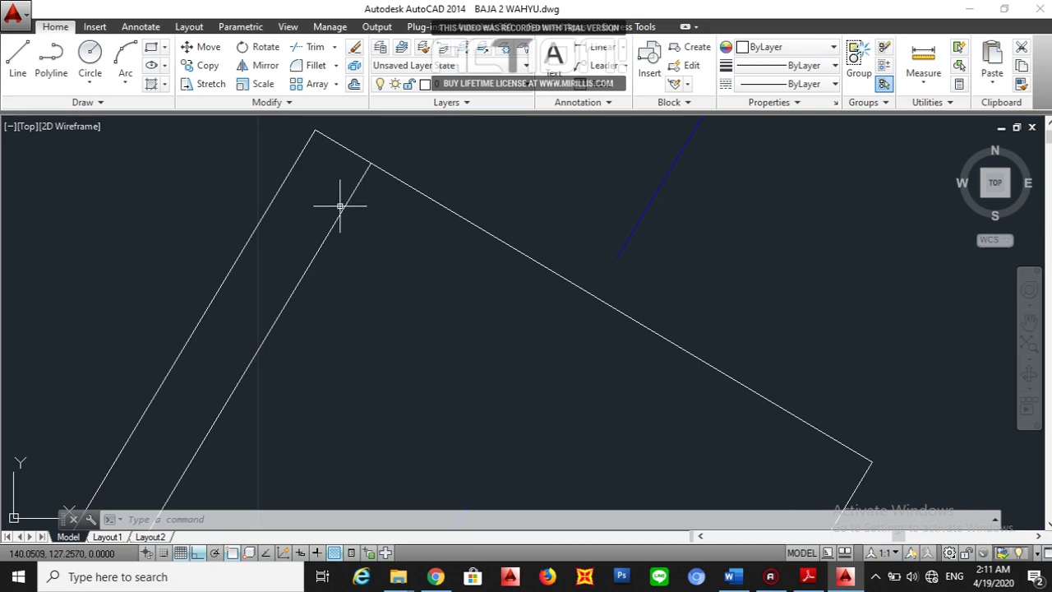
{"action": "type", "text": "o"}
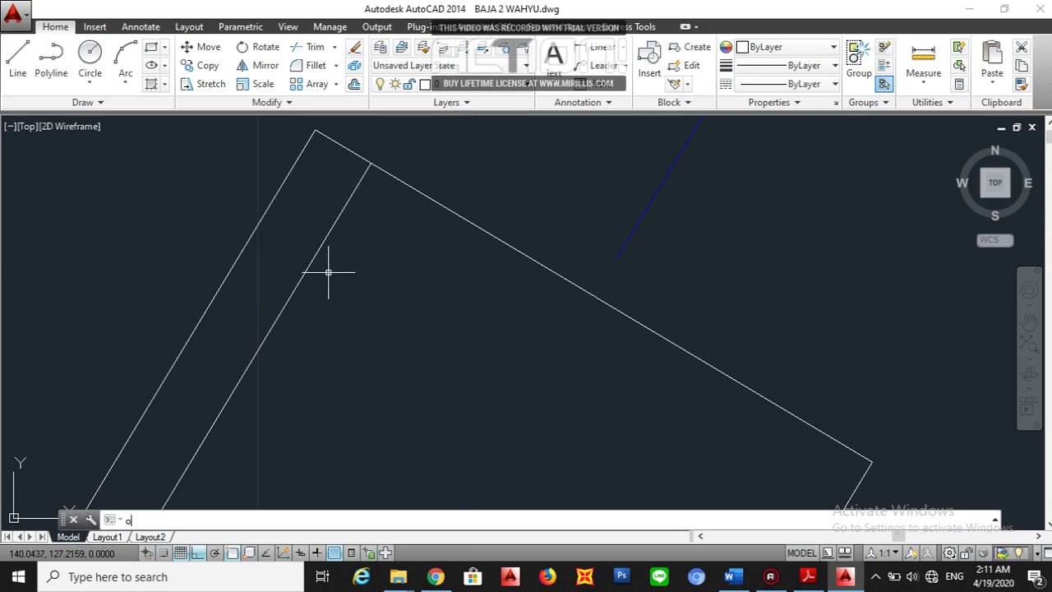
{"action": "key", "text": "Return"}
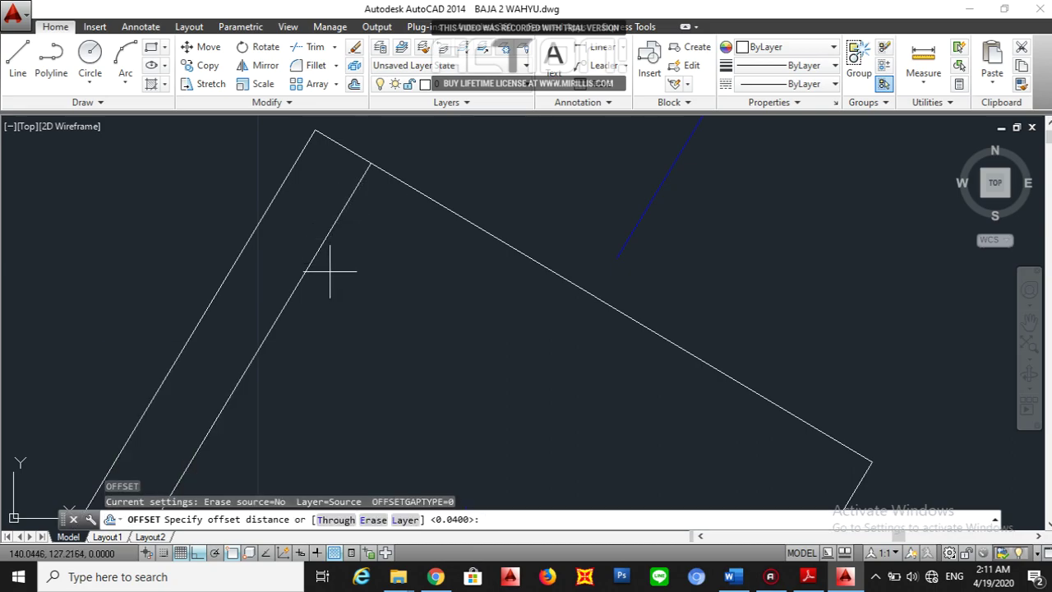
{"action": "type", "text": "0.08"}
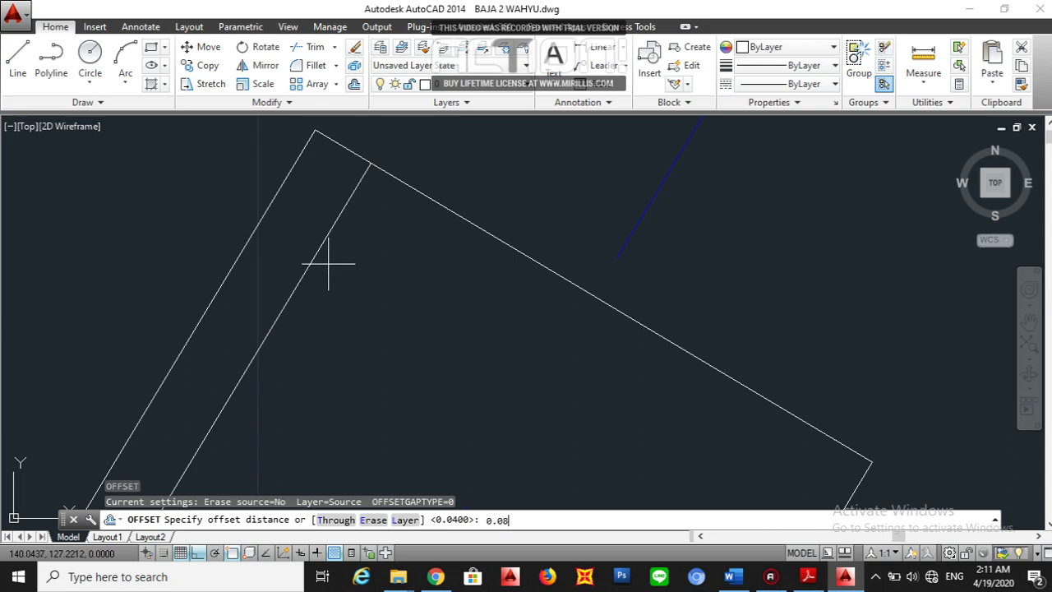
{"action": "key", "text": "Return"}
{"action": "left_click", "coordinate": [320, 249]}
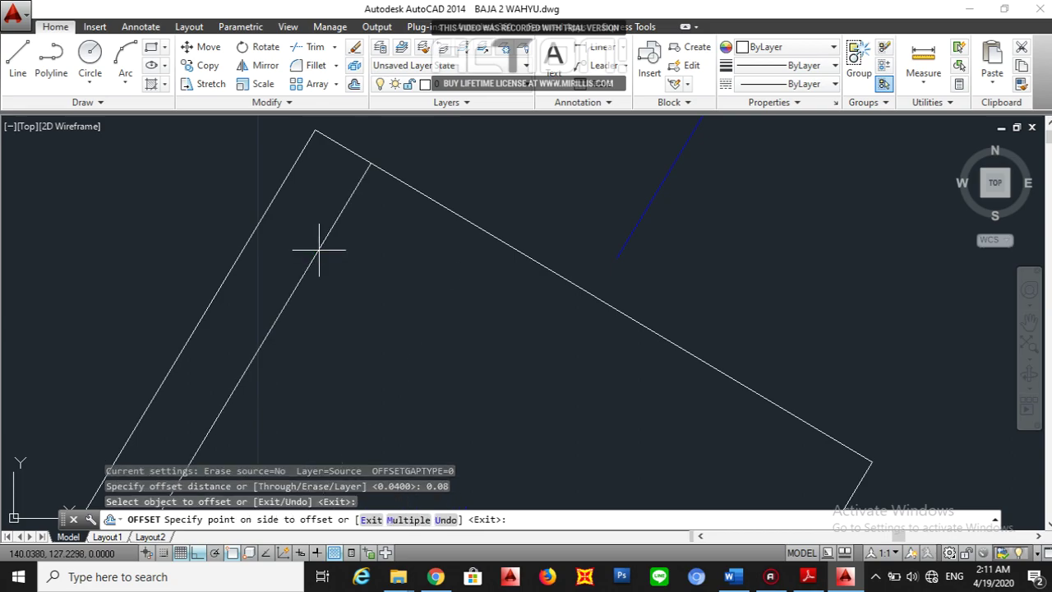
{"action": "left_click", "coordinate": [392, 302]}
{"action": "key", "text": "Escape"}
Offset the left diagonal's upper end edge 0.04 into the member as the first cross line.
{"action": "scroll", "coordinate": [387, 298], "scroll_direction": "down", "scroll_amount": 4}
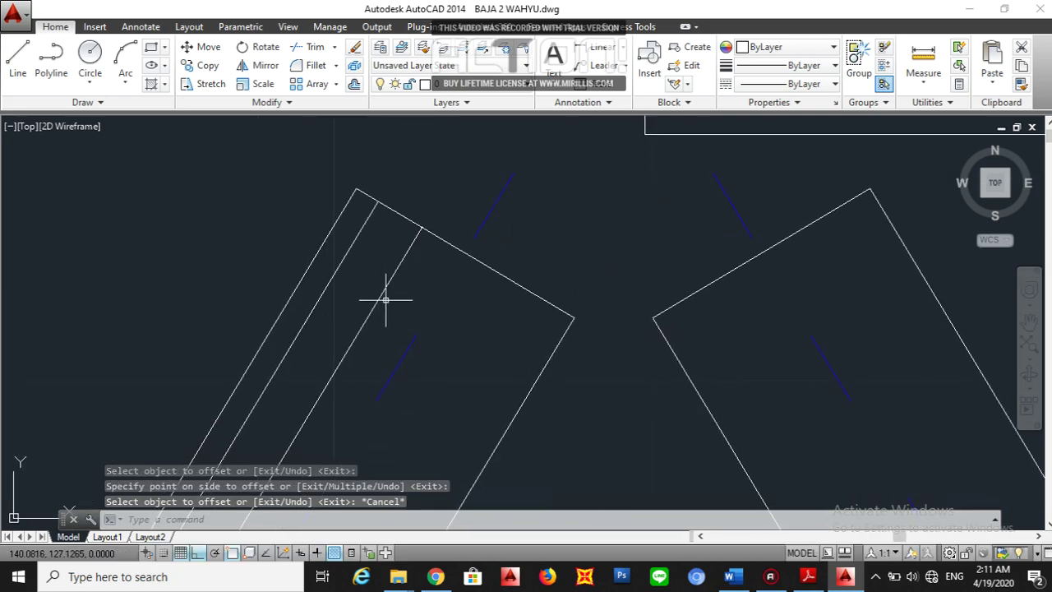
{"action": "scroll", "coordinate": [367, 263], "scroll_direction": "up", "scroll_amount": 2}
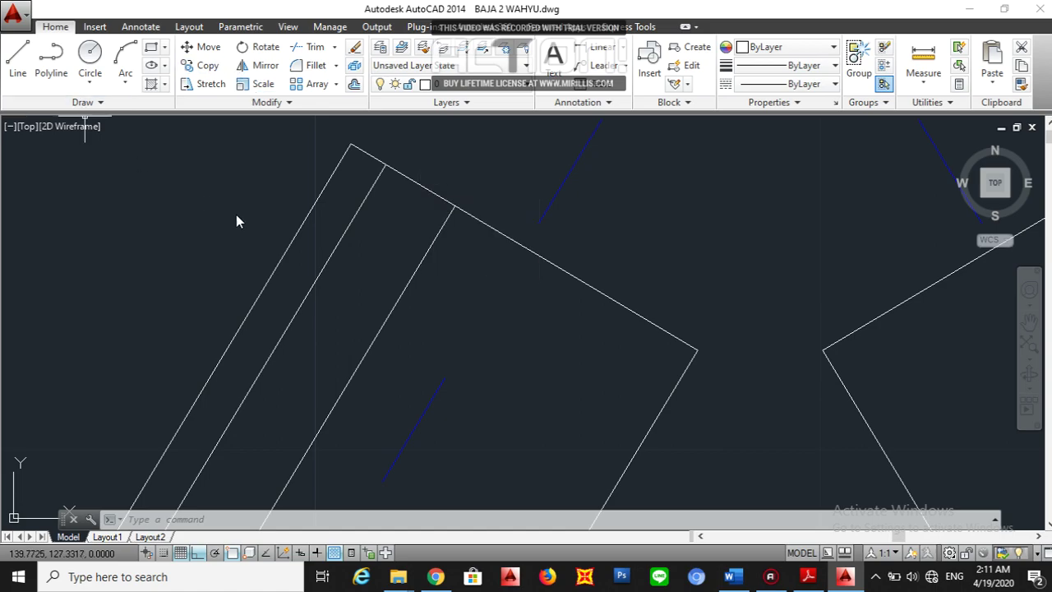
{"action": "type", "text": "o"}
{"action": "key", "text": "Return"}
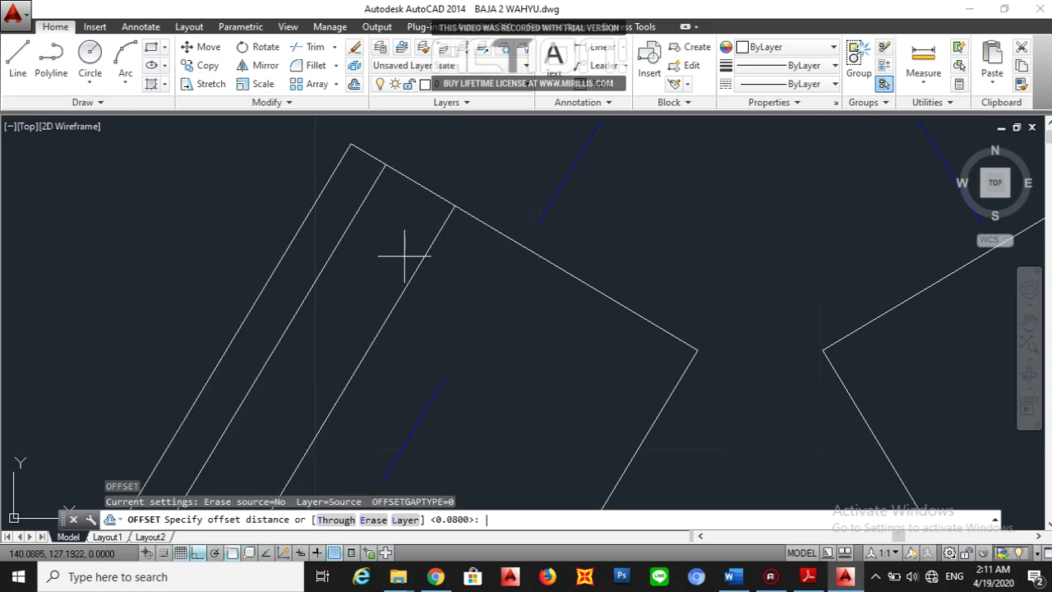
{"action": "type", "text": "0.04"}
{"action": "key", "text": "Return"}
{"action": "left_click", "coordinate": [431, 194]}
{"action": "left_click", "coordinate": [408, 231]}
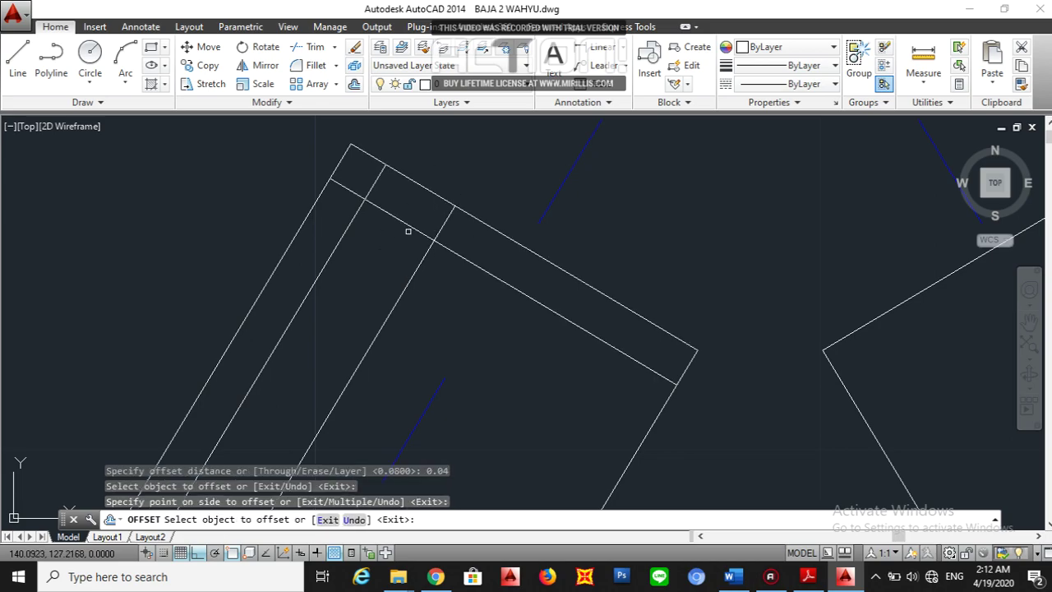
{"action": "key", "text": "Escape"}
Offset the first cross line down the left diagonal three times in succession at 0.08 spacing.
{"action": "type", "text": "0"}
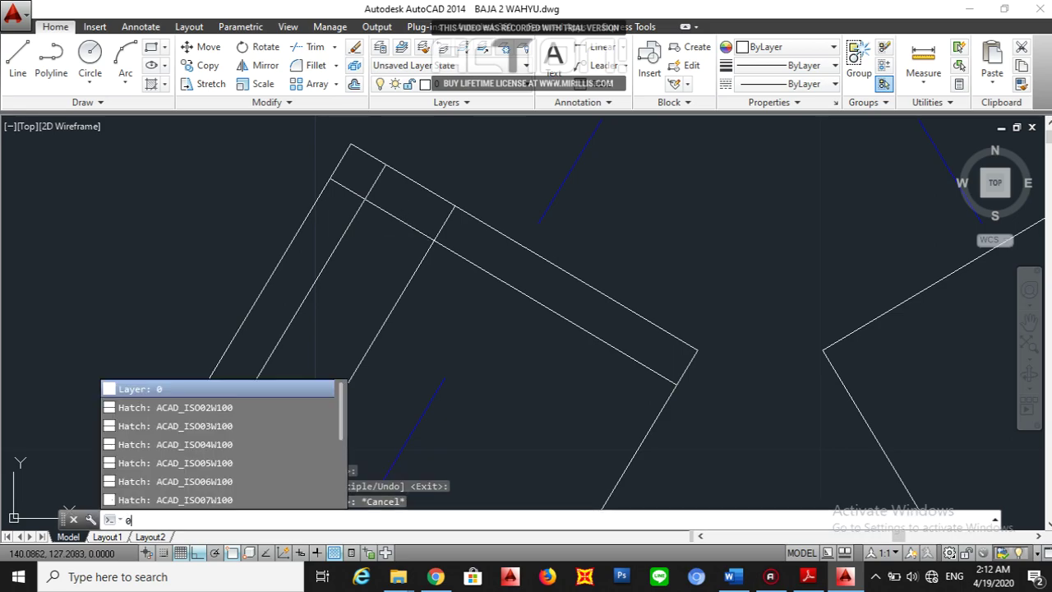
{"action": "key", "text": "Return"}
{"action": "type", "text": "0.08"}
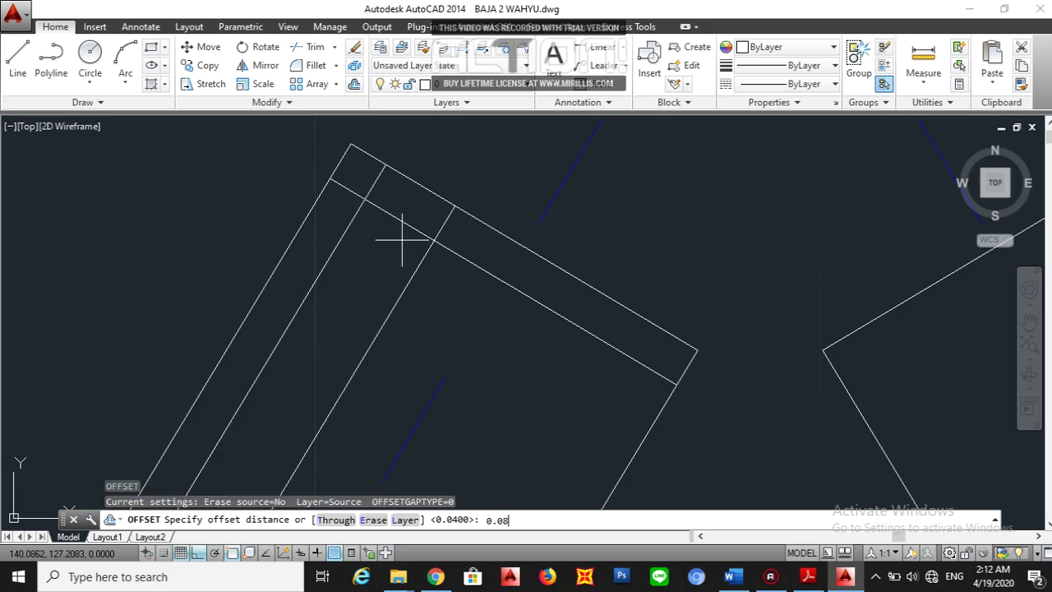
{"action": "key", "text": "Return"}
{"action": "left_click", "coordinate": [408, 224]}
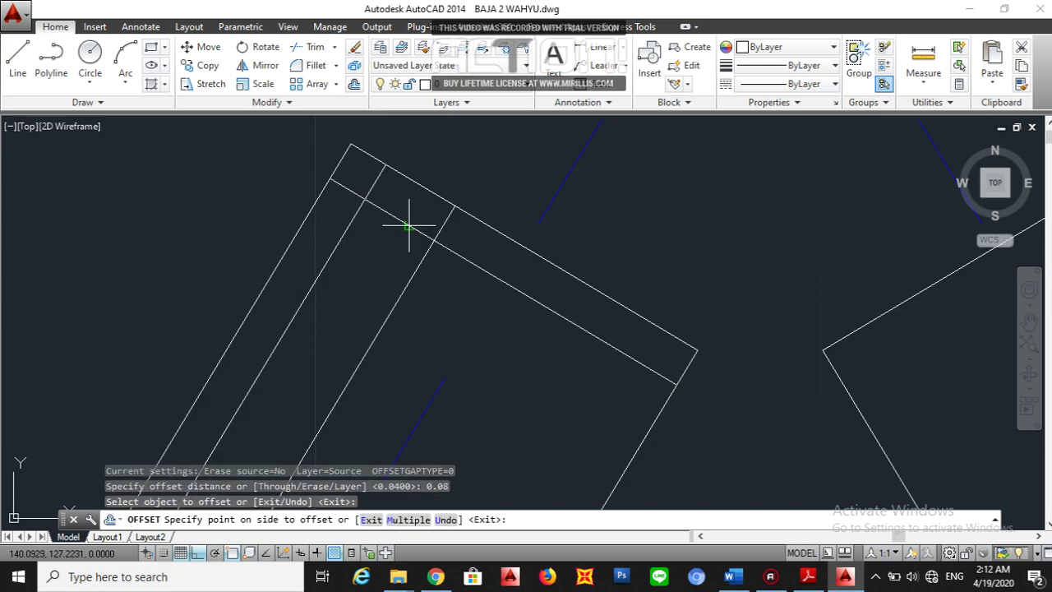
{"action": "left_click", "coordinate": [358, 287]}
{"action": "left_click", "coordinate": [359, 289]}
{"action": "left_click", "coordinate": [334, 338]}
{"action": "left_click", "coordinate": [320, 362]}
{"action": "left_click", "coordinate": [305, 385]}
{"action": "key", "text": "Escape"}
{"action": "middle_click_drag", "start_coordinate": [305, 383], "coordinate": [327, 327]}
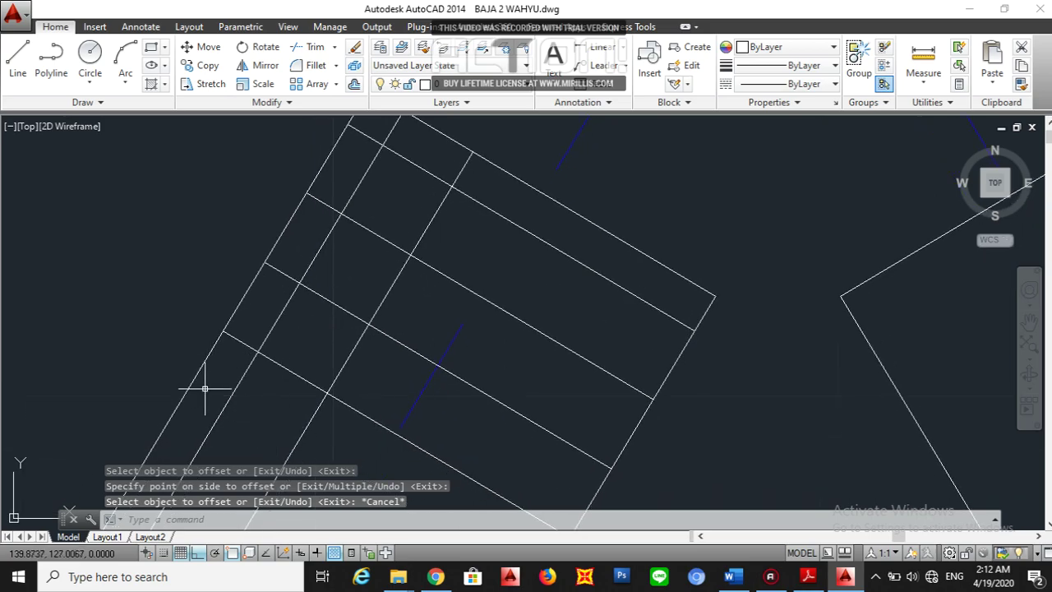
Offset the lowest cross line on the left diagonal another 0.04 down the member.
{"action": "key", "text": "Return"}
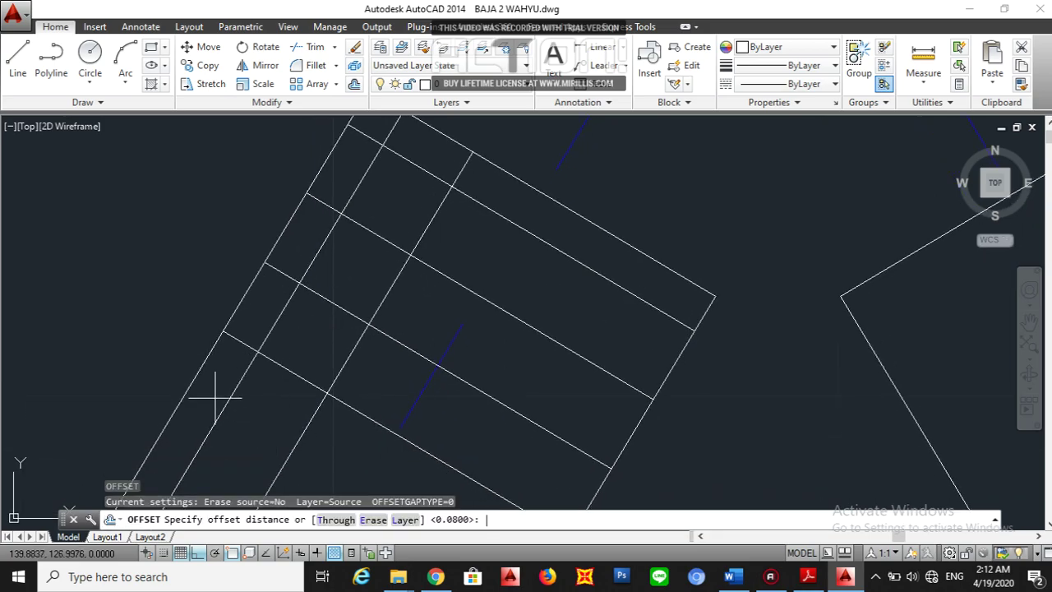
{"action": "type", "text": "0.04"}
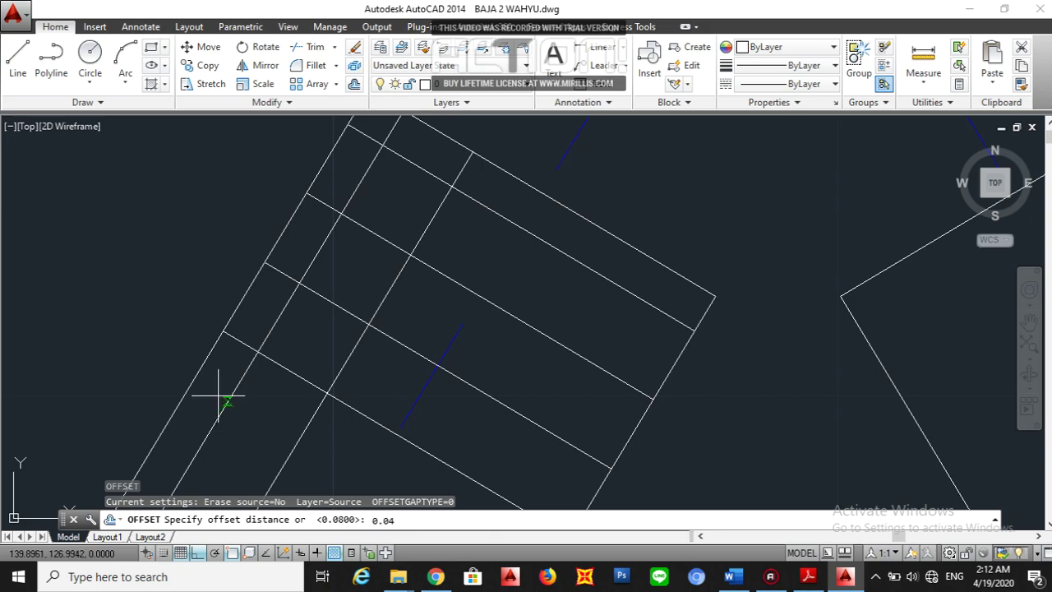
{"action": "key", "text": "Return"}
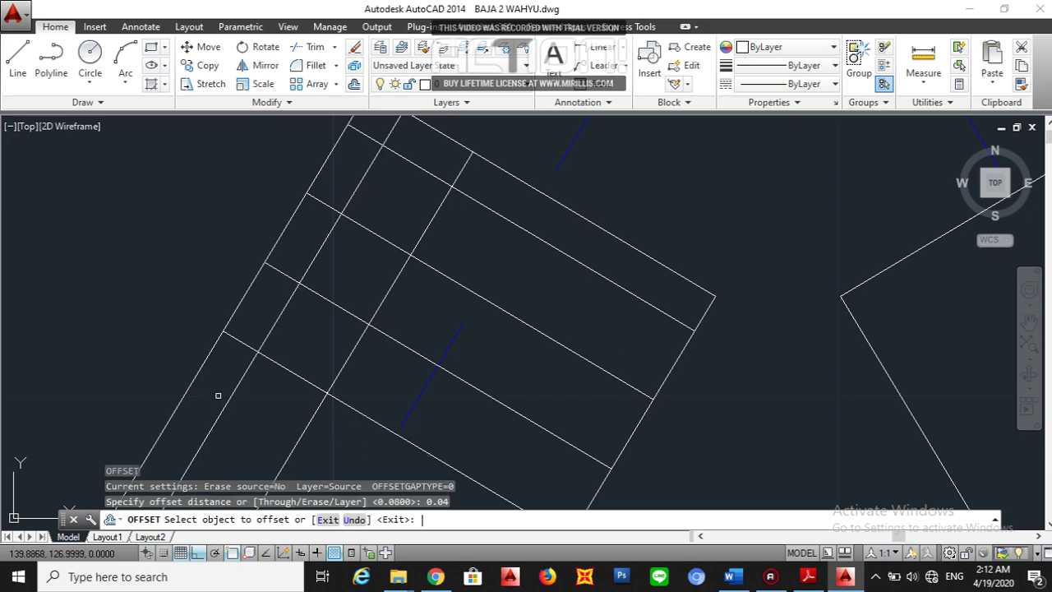
{"action": "left_click", "coordinate": [306, 382]}
{"action": "left_click", "coordinate": [283, 411]}
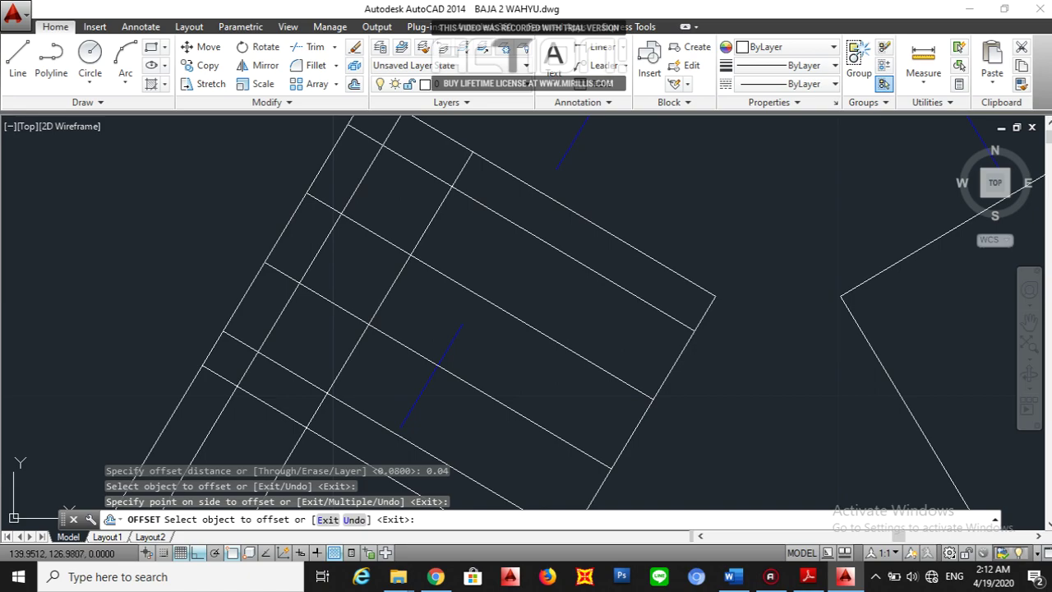
{"action": "key", "text": "Escape"}
{"action": "scroll", "coordinate": [300, 351], "scroll_direction": "down", "scroll_amount": 2}
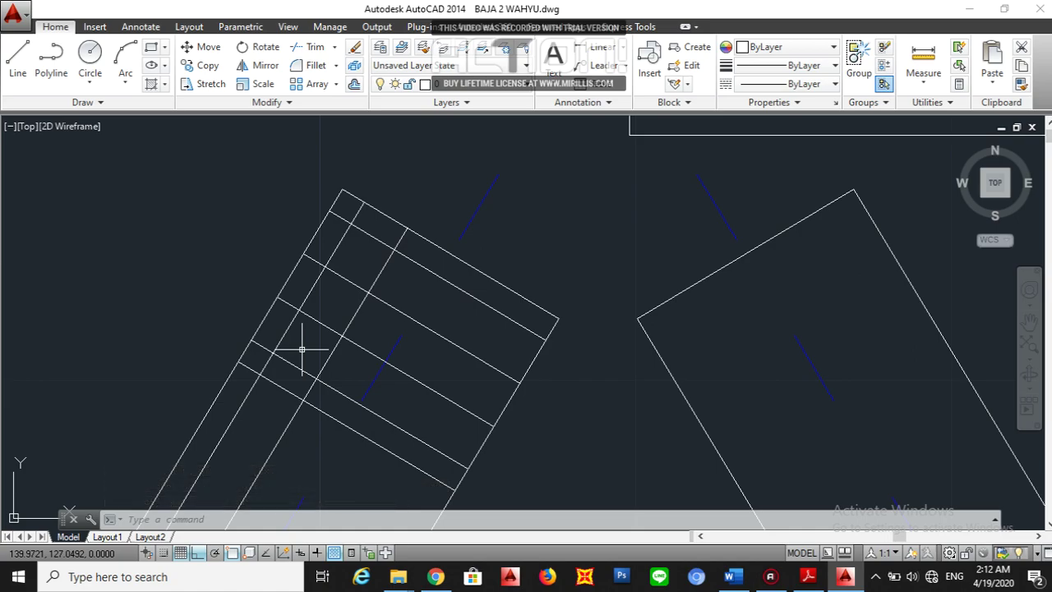
{"action": "mouse_move", "coordinate": [307, 369]}
{"action": "middle_mouse_down"}
{"action": "mouse_move", "coordinate": [376, 403]}
{"action": "mouse_move", "coordinate": [377, 417]}
{"action": "middle_mouse_up"}
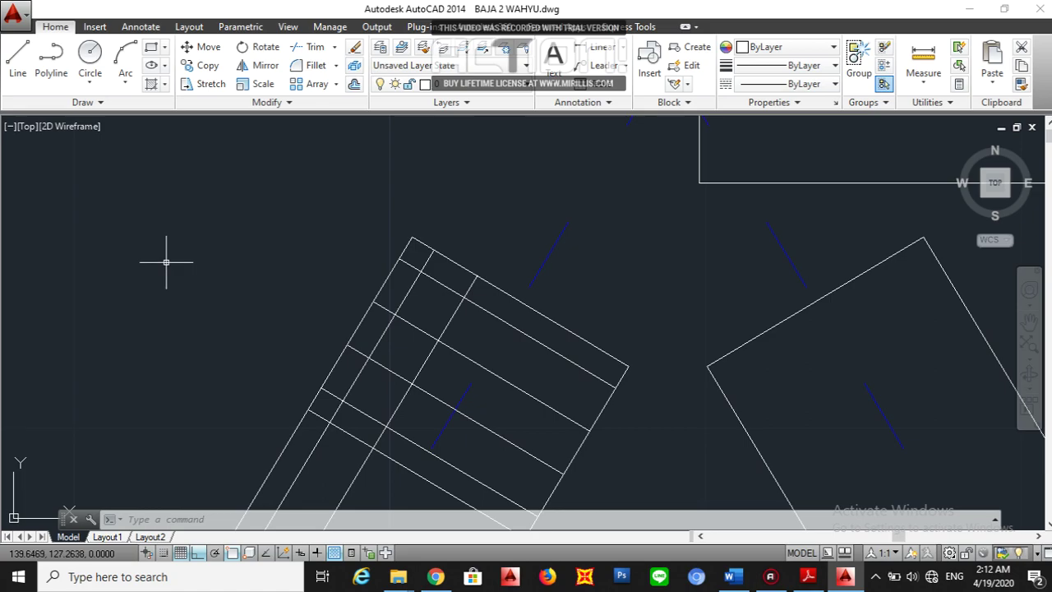
{"action": "type", "text": "ci"}
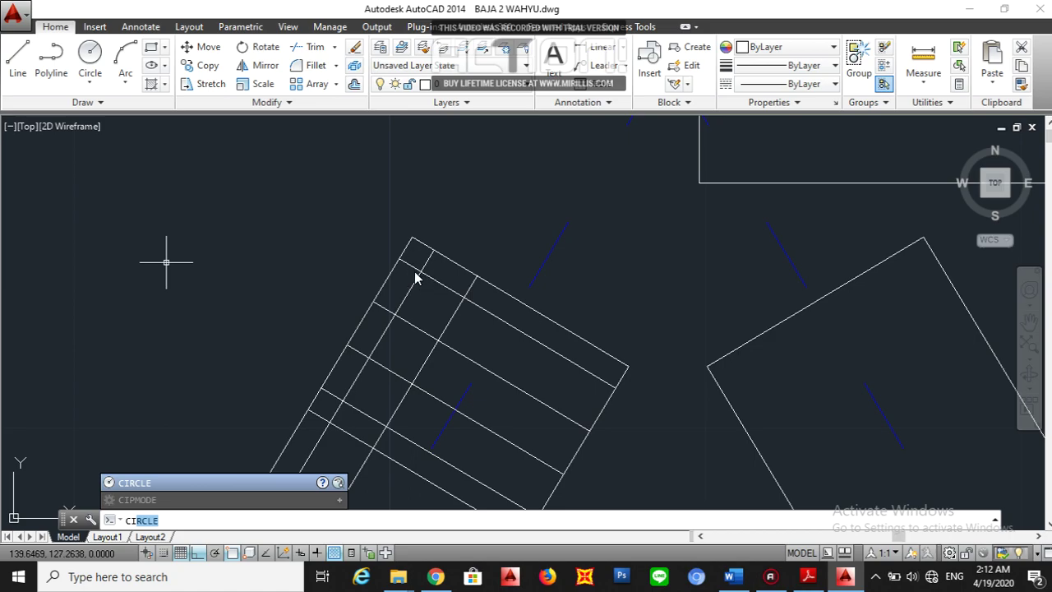
{"action": "key", "text": "Return"}
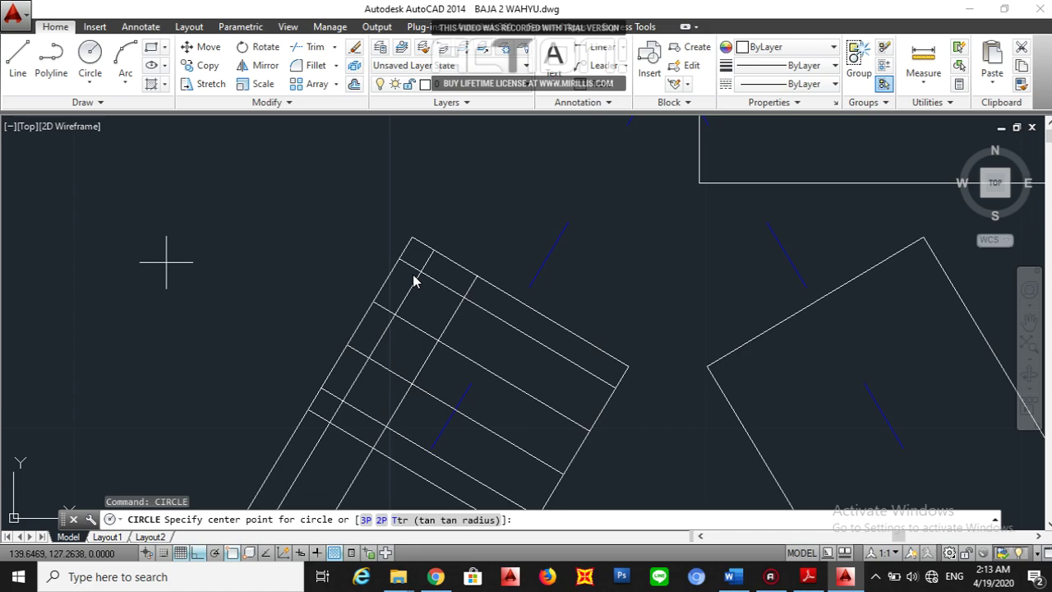
{"action": "type", "text": "0.0125"}
{"action": "key", "text": "Return"}
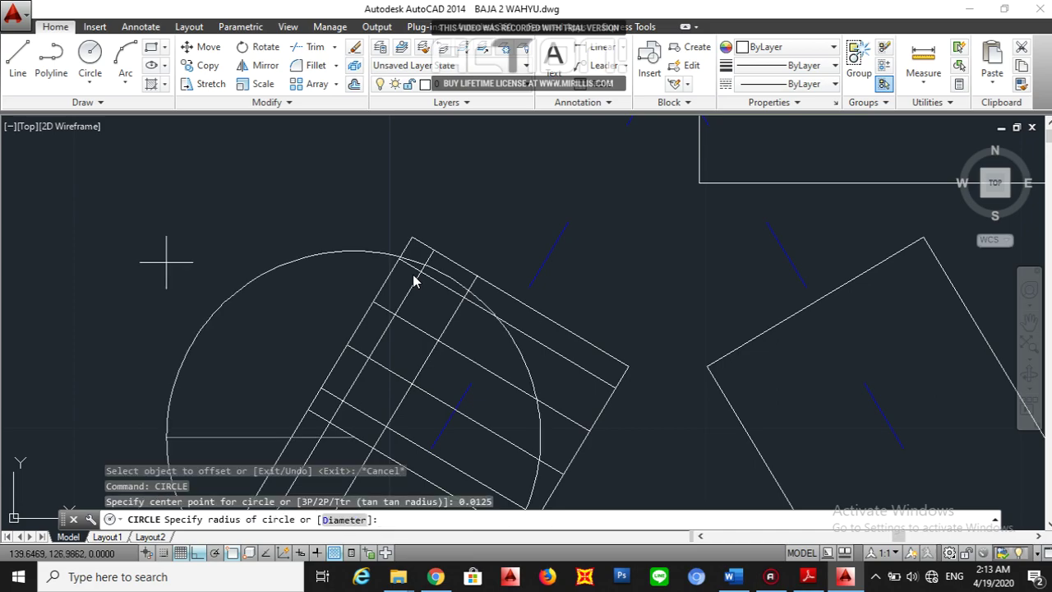
{"action": "scroll", "coordinate": [403, 296], "scroll_direction": "down", "scroll_amount": 4}
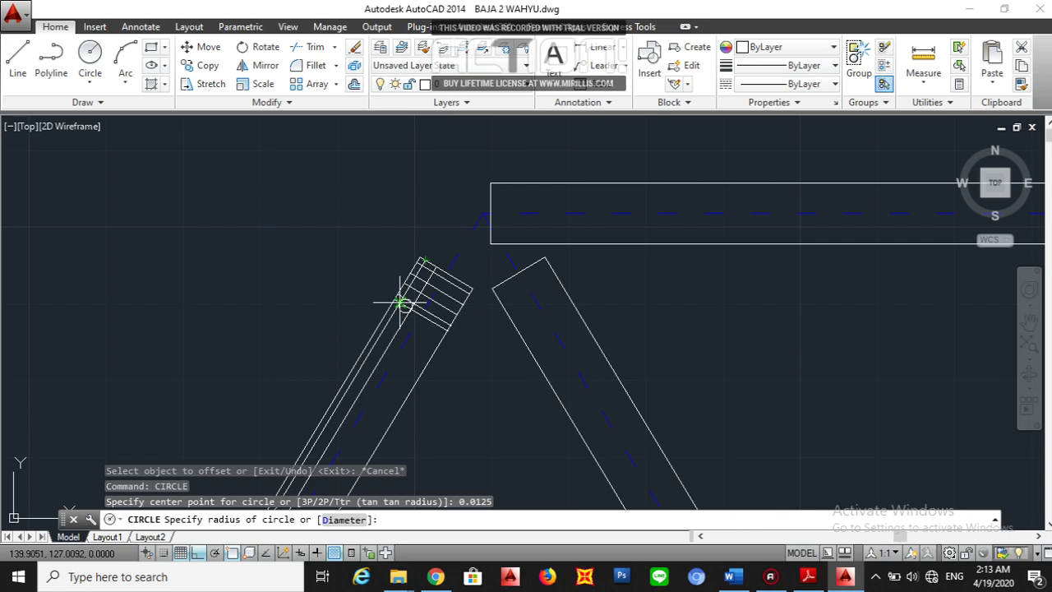
{"action": "key", "text": "Escape"}
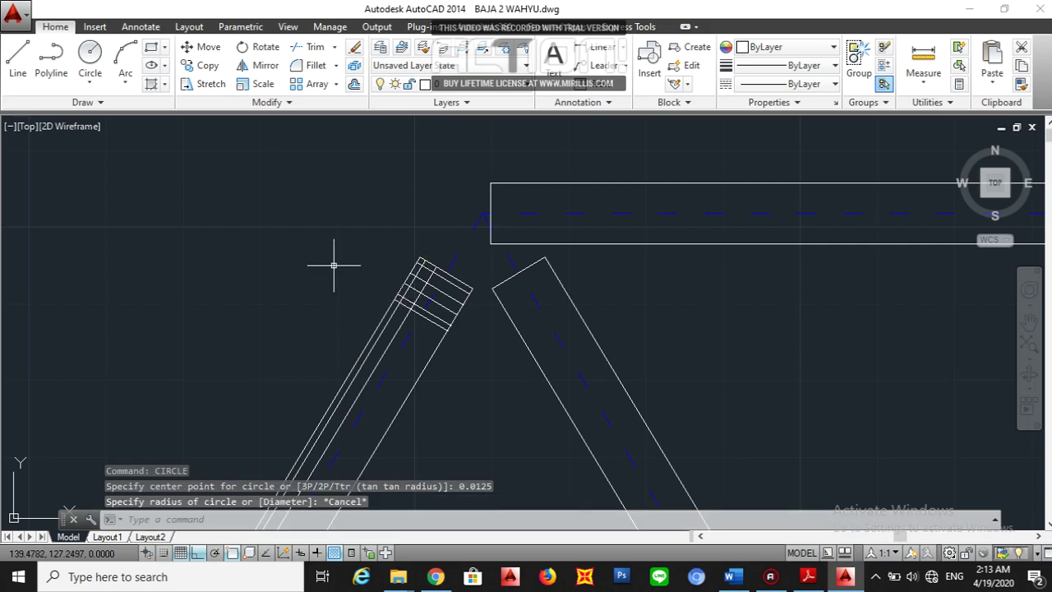
Draw a bolt circle of radius 0.0125 in the empty space beside the left diagonal's upper end.
{"action": "left_click", "coordinate": [99, 74]}
{"action": "scroll", "coordinate": [364, 263], "scroll_direction": "up", "scroll_amount": 3}
{"action": "left_click", "coordinate": [362, 266]}
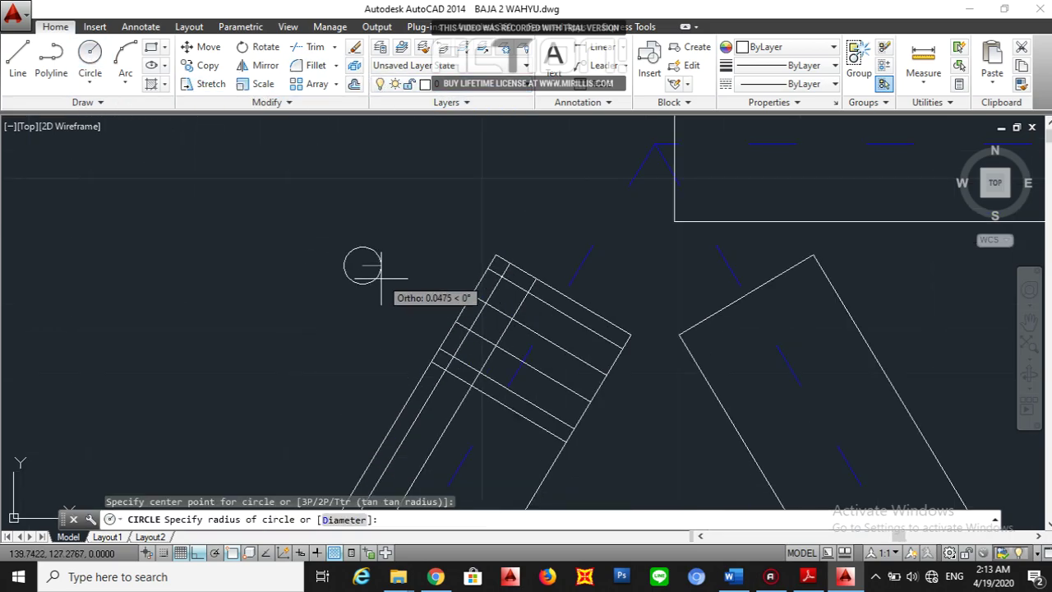
{"action": "type", "text": "0"}
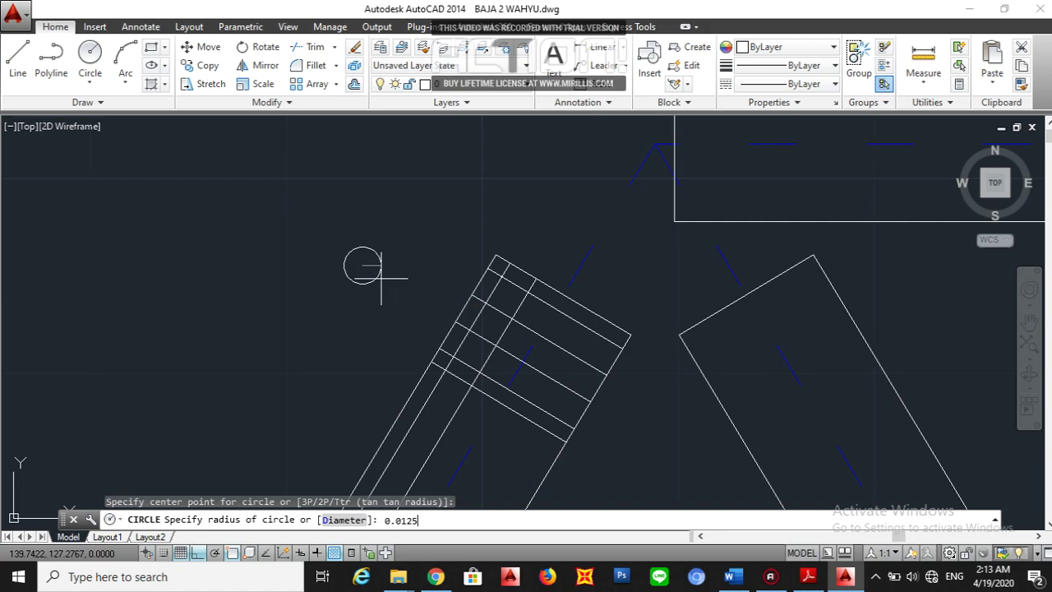
{"action": "type", "text": ".0125"}
{"action": "key", "text": "Return"}
{"action": "scroll", "coordinate": [381, 212], "scroll_direction": "up", "scroll_amount": 3}
{"action": "scroll", "coordinate": [355, 215], "scroll_direction": "up", "scroll_amount": 3}
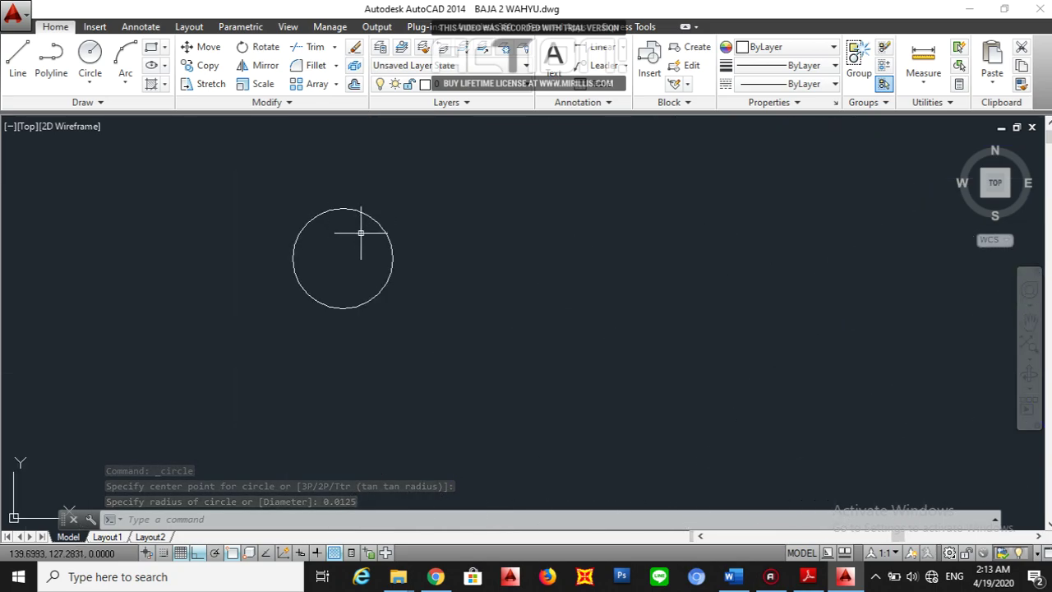
Draw a vertical diameter line through the bolt circle from its uppermost to its lowest point.
{"action": "left_click", "coordinate": [91, 83]}
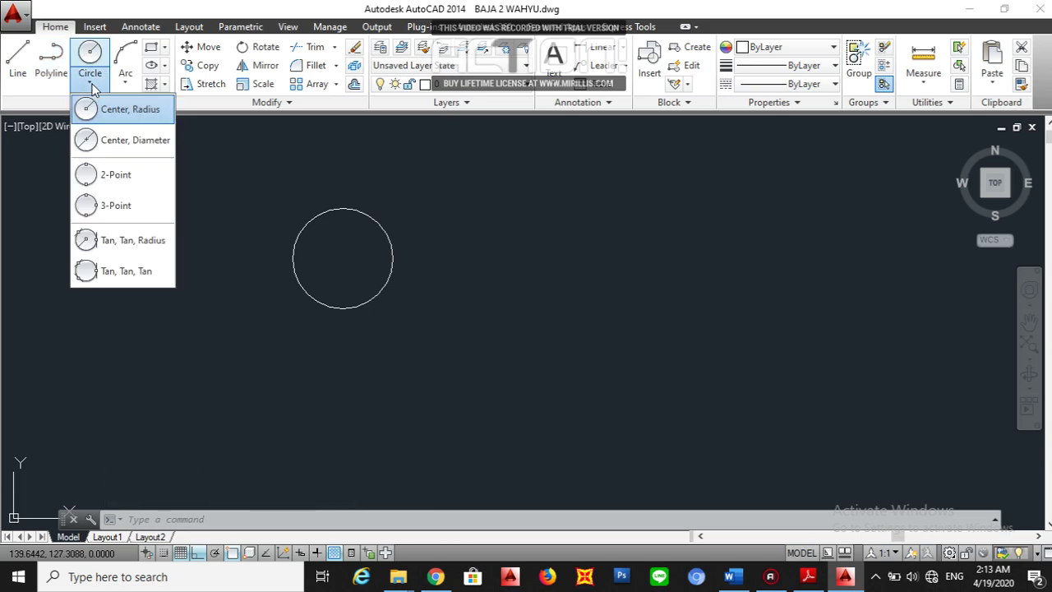
{"action": "left_click", "coordinate": [93, 88]}
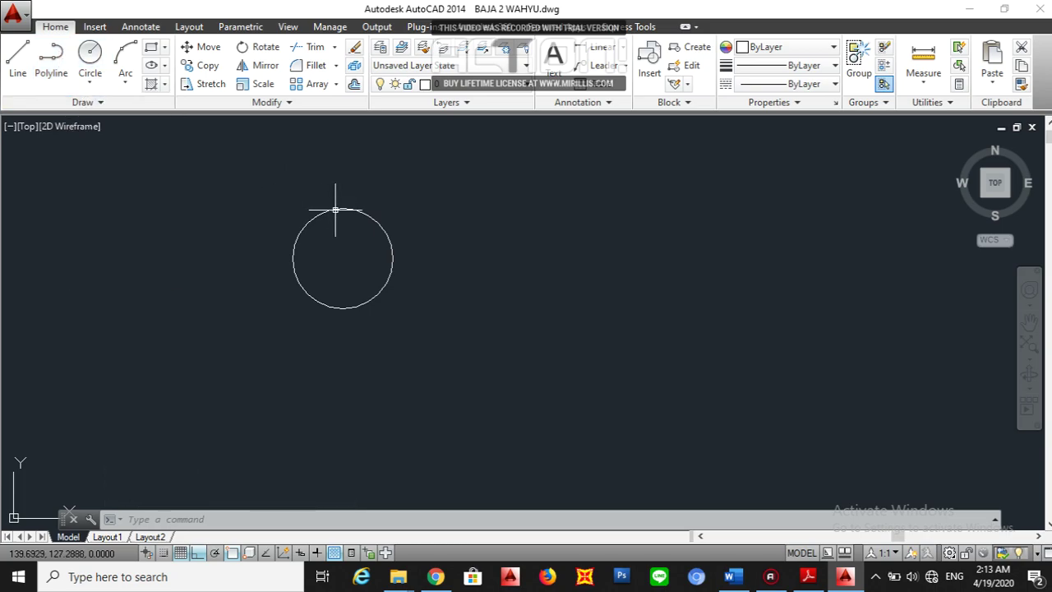
{"action": "middle_click_drag", "start_coordinate": [331, 219], "coordinate": [324, 240]}
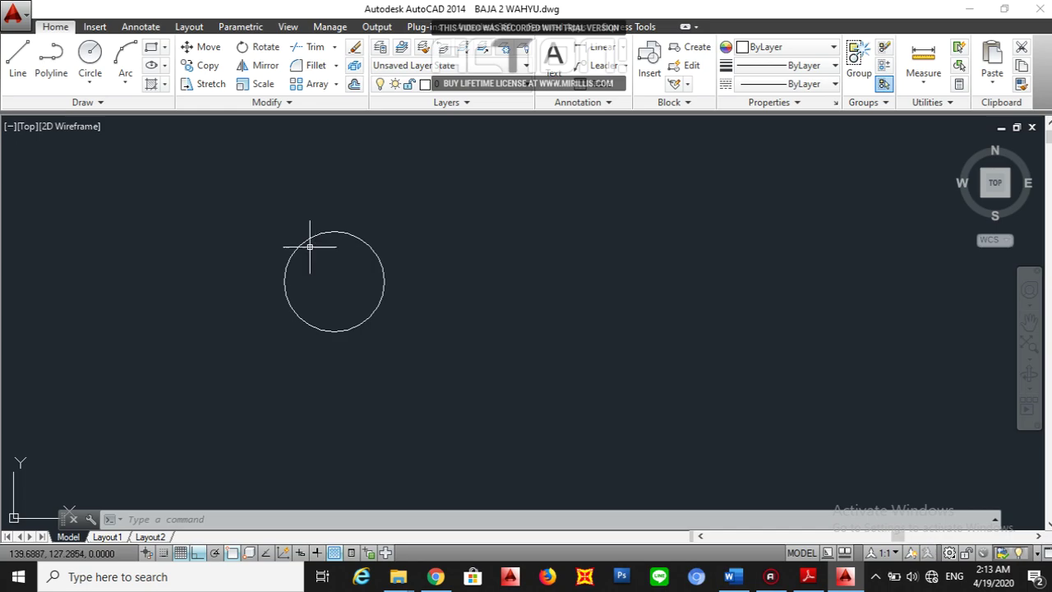
{"action": "type", "text": "l"}
{"action": "key", "text": "Return"}
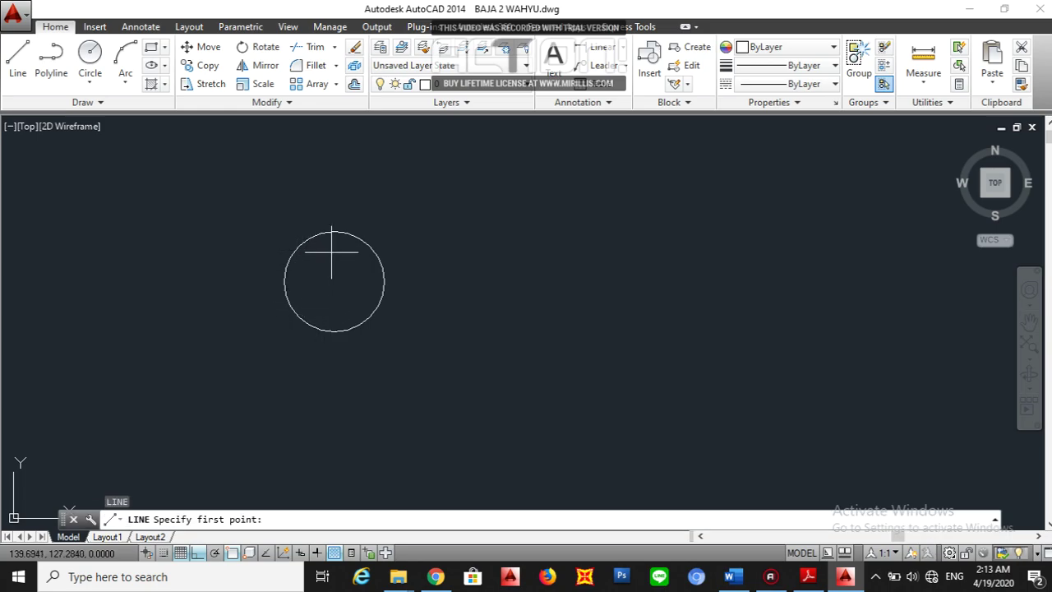
{"action": "left_click", "coordinate": [333, 233]}
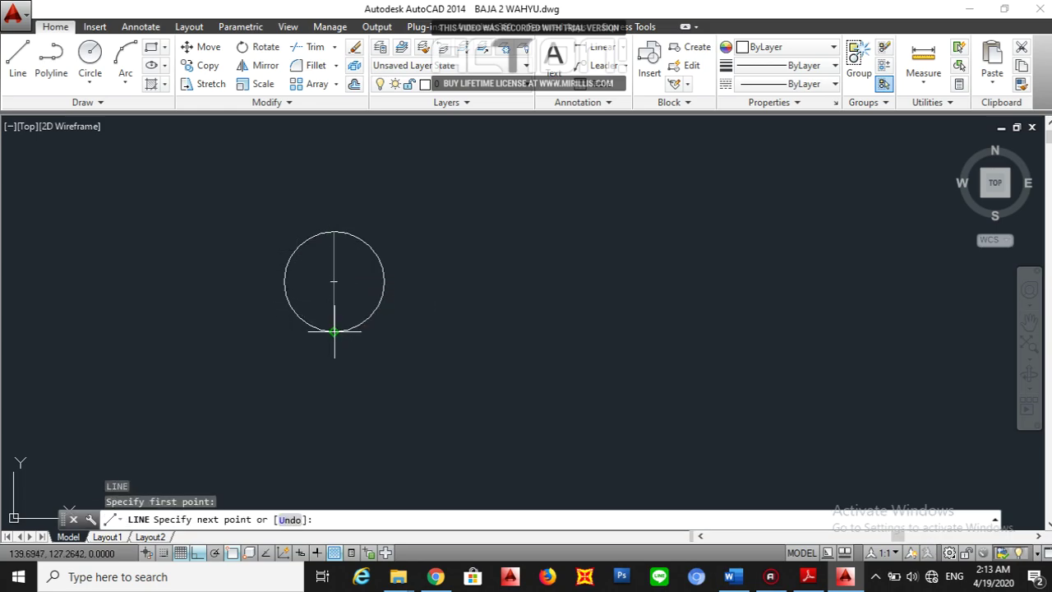
{"action": "left_click", "coordinate": [334, 331]}
{"action": "key", "text": "Escape"}
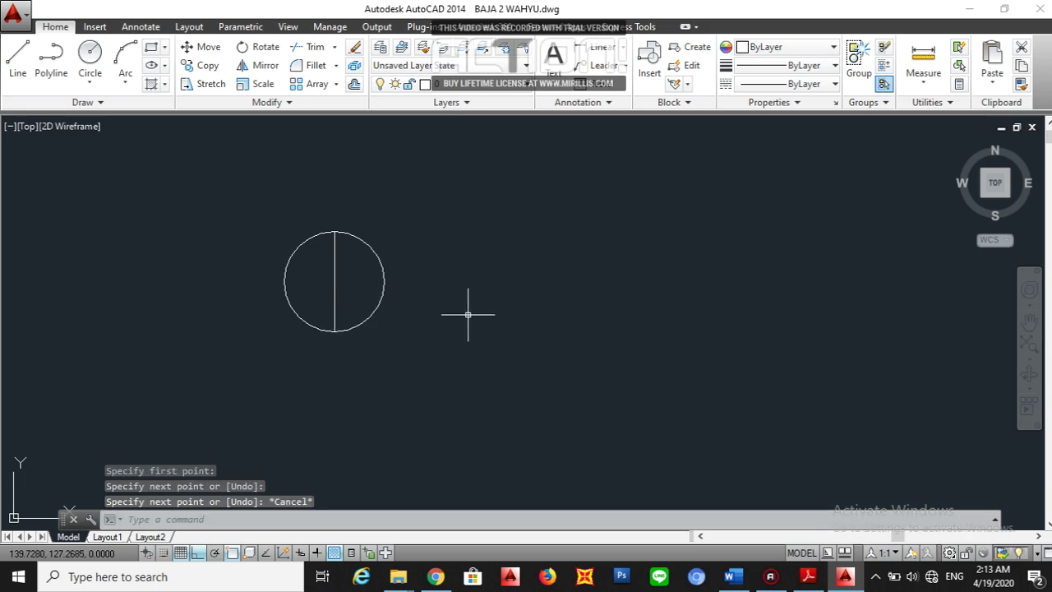
Draw a horizontal diameter line across the bolt circle to complete its centre cross.
{"action": "type", "text": "l"}
{"action": "key", "text": "Return"}
{"action": "left_click", "coordinate": [384, 282]}
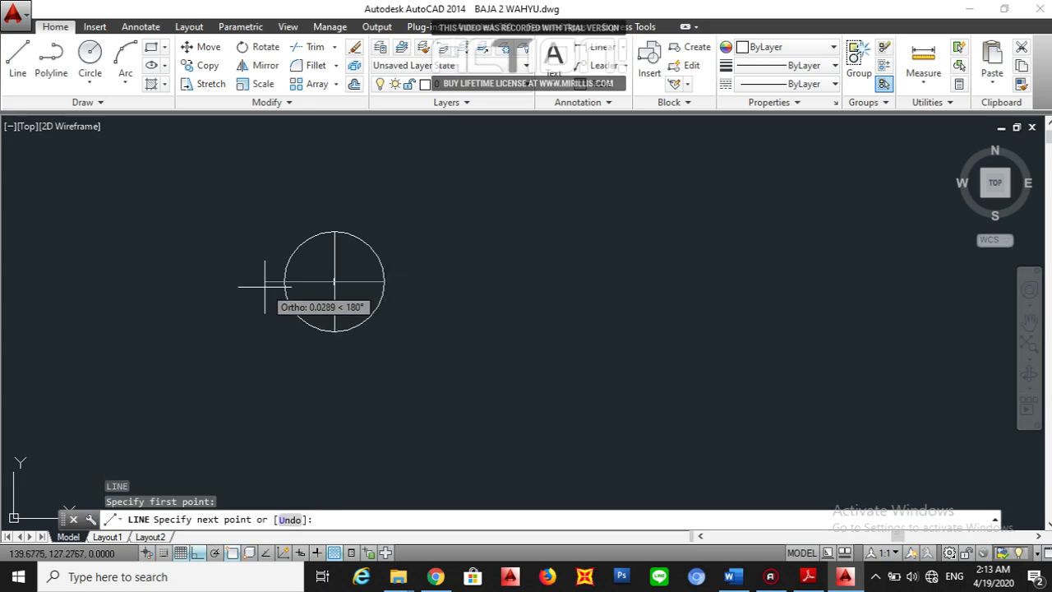
{"action": "left_click", "coordinate": [284, 282]}
{"action": "key", "text": "Escape"}
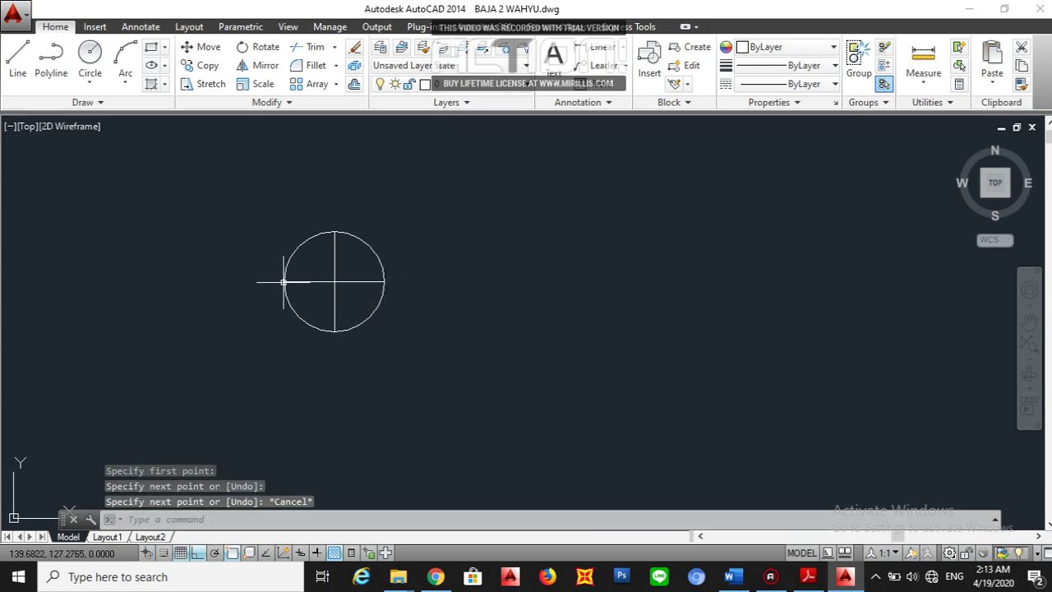
Examine the green bolt symbols and their layout in the finished lower-chord gusset joint of the reference truss.
{"action": "scroll", "coordinate": [398, 304], "scroll_direction": "down", "scroll_amount": 2}
{"action": "scroll", "coordinate": [444, 321], "scroll_direction": "down", "scroll_amount": 4}
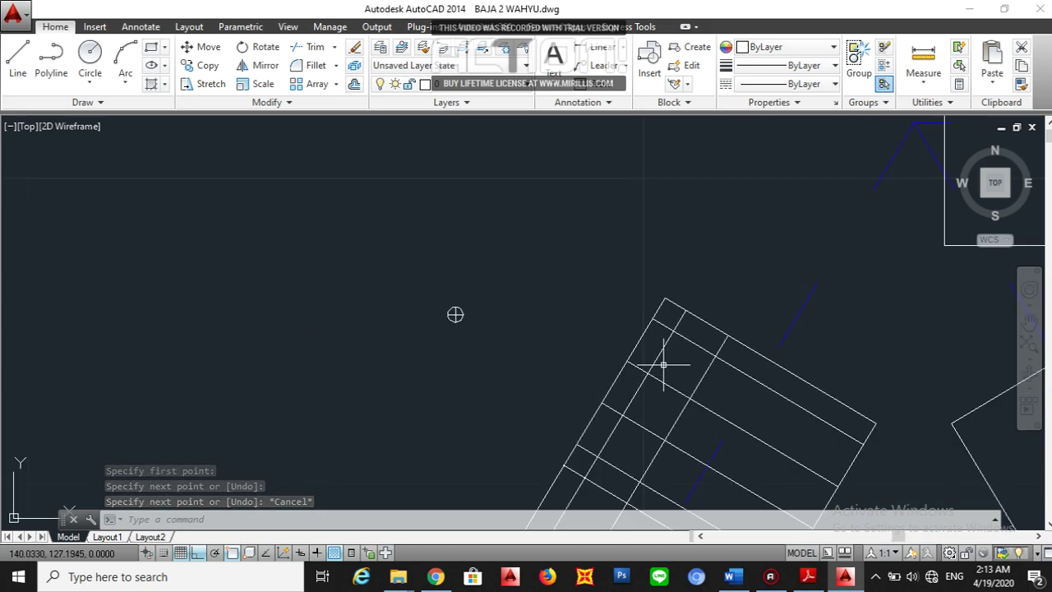
{"action": "scroll", "coordinate": [489, 325], "scroll_direction": "down", "scroll_amount": 5}
{"action": "middle_click_drag", "start_coordinate": [493, 351], "coordinate": [527, 232]}
{"action": "scroll", "coordinate": [527, 233], "scroll_direction": "down", "scroll_amount": 4}
{"action": "scroll", "coordinate": [505, 329], "scroll_direction": "down", "scroll_amount": 4}
{"action": "middle_click_drag", "start_coordinate": [504, 329], "coordinate": [592, 246]}
{"action": "scroll", "coordinate": [510, 402], "scroll_direction": "up", "scroll_amount": 3}
{"action": "scroll", "coordinate": [439, 410], "scroll_direction": "up", "scroll_amount": 8}
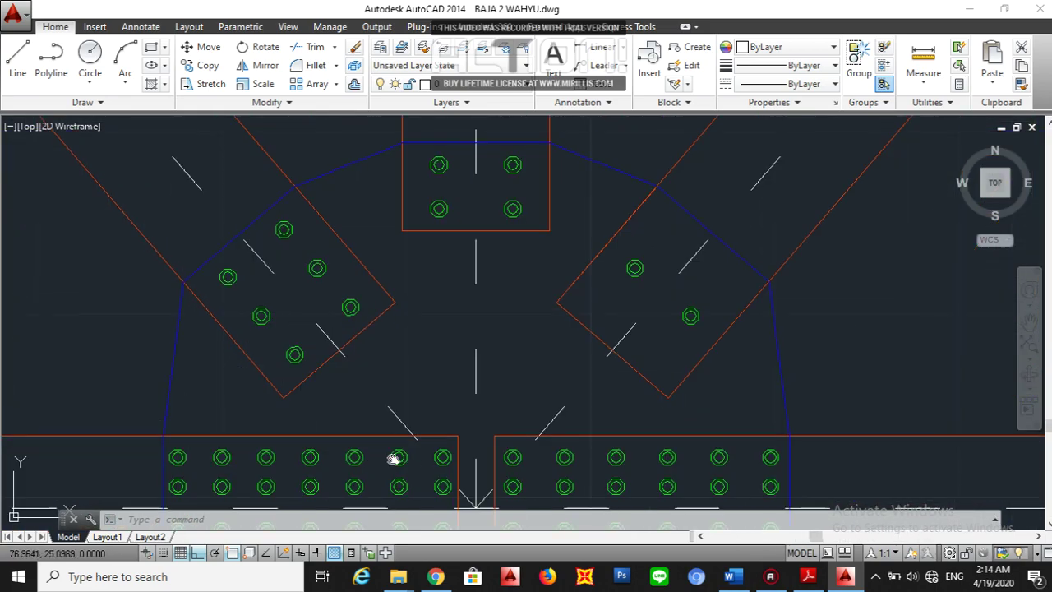
{"action": "middle_click_drag", "start_coordinate": [395, 459], "coordinate": [415, 401]}
{"action": "scroll", "coordinate": [415, 401], "scroll_direction": "up", "scroll_amount": 6}
{"action": "scroll", "coordinate": [396, 384], "scroll_direction": "up", "scroll_amount": 2}
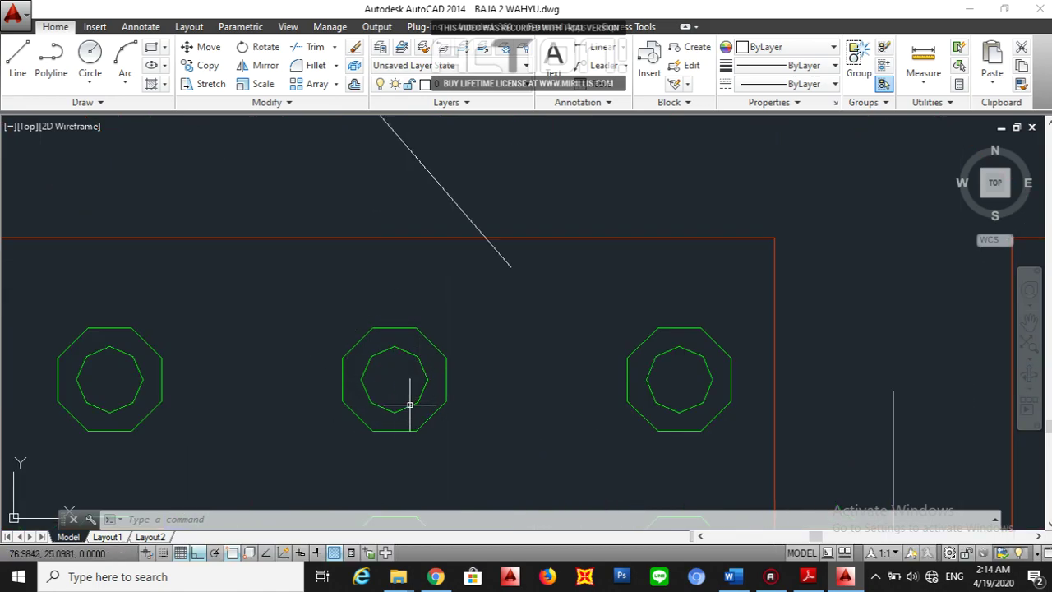
{"action": "left_click", "coordinate": [410, 404]}
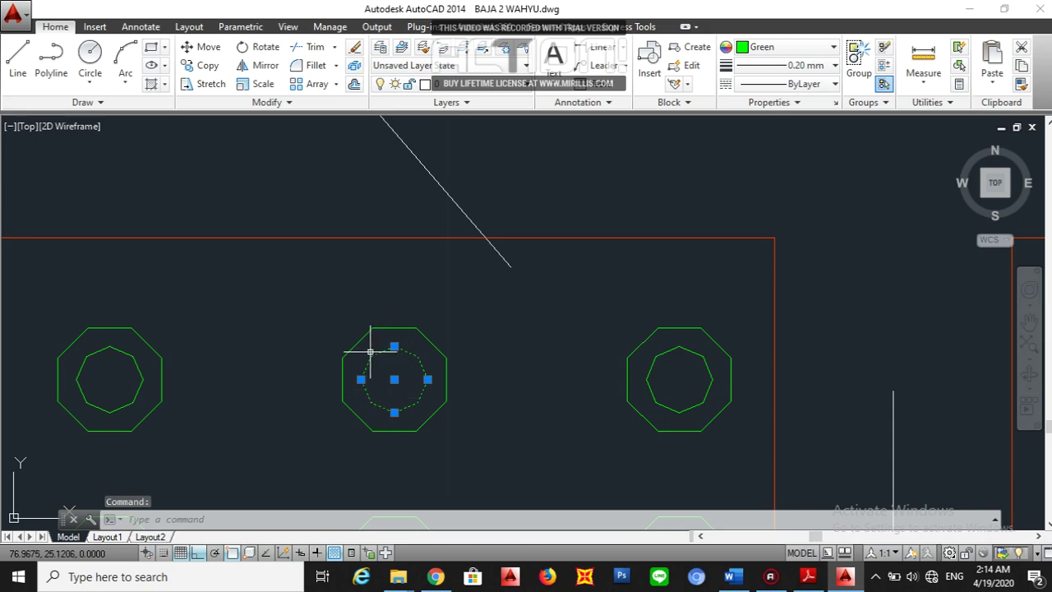
{"action": "key", "text": "Escape"}
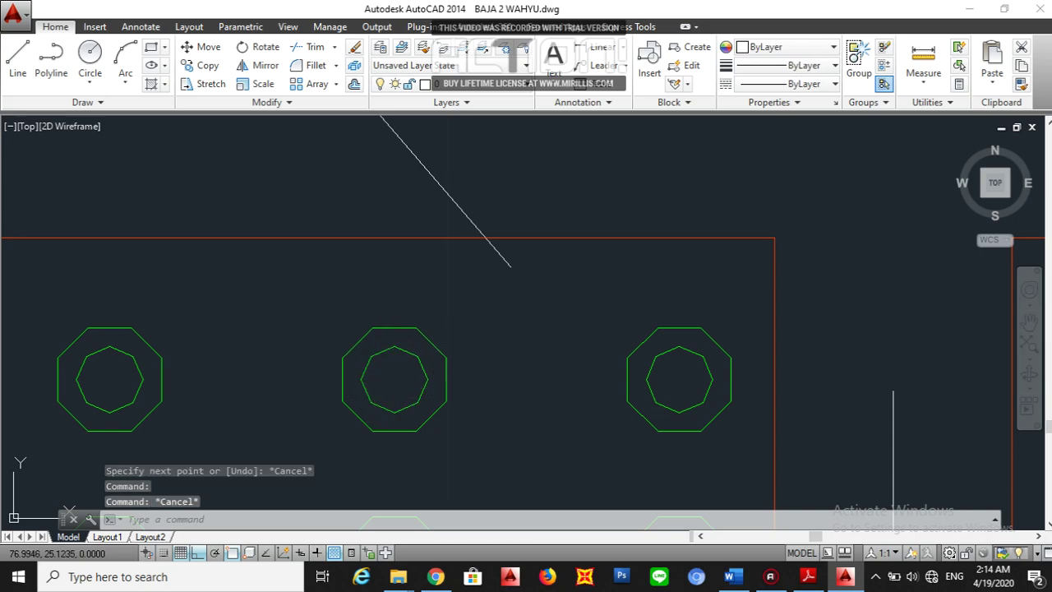
{"action": "left_click", "coordinate": [434, 346]}
{"action": "key", "text": "Escape"}
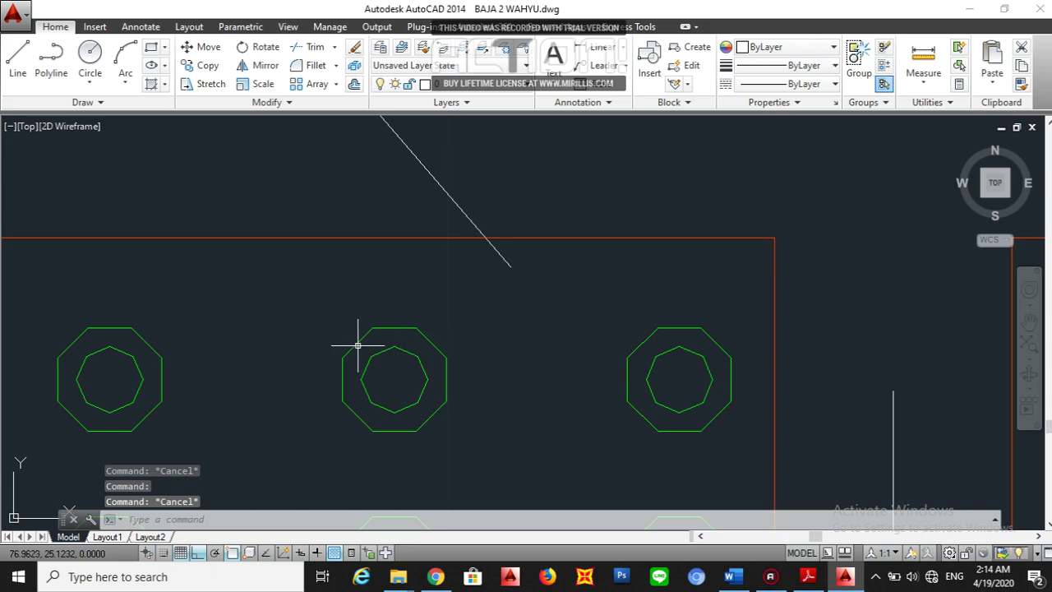
{"action": "scroll", "coordinate": [450, 370], "scroll_direction": "down", "scroll_amount": 4}
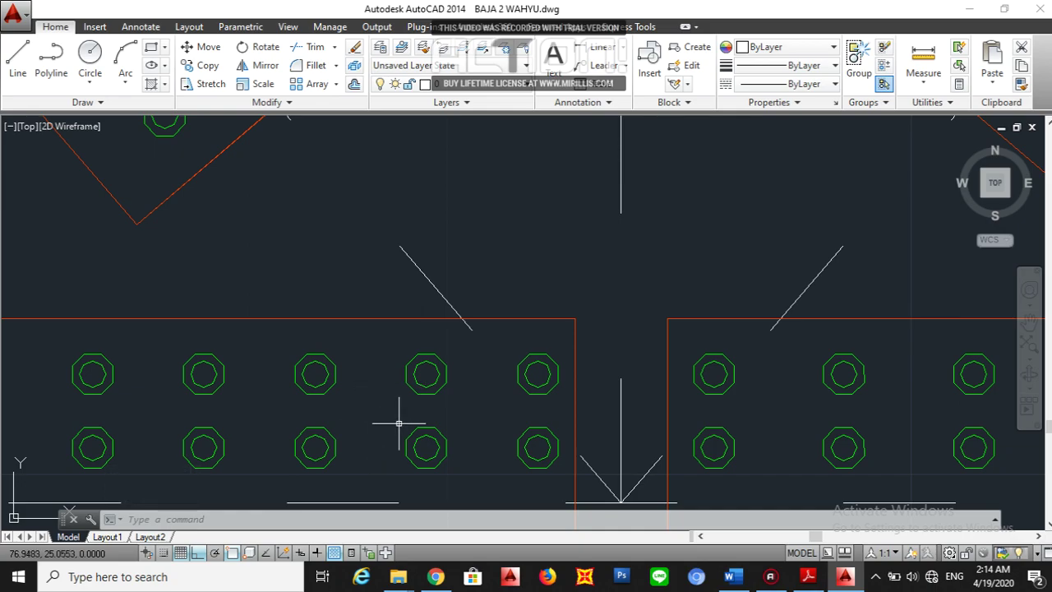
{"action": "scroll", "coordinate": [443, 382], "scroll_direction": "up", "scroll_amount": 2}
{"action": "scroll", "coordinate": [358, 390], "scroll_direction": "down", "scroll_amount": 2}
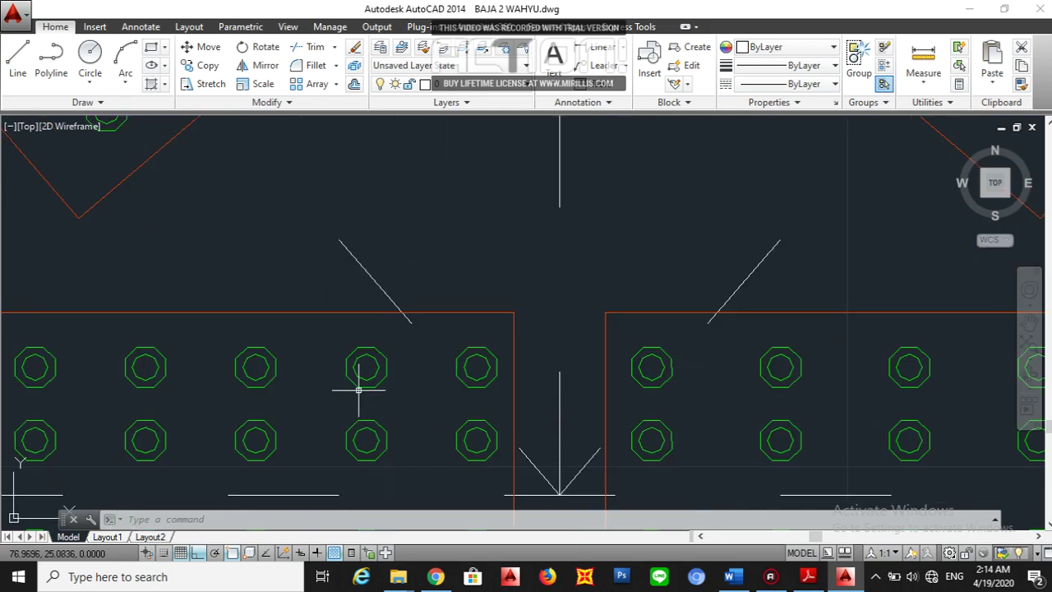
{"action": "scroll", "coordinate": [369, 396], "scroll_direction": "down", "scroll_amount": 4}
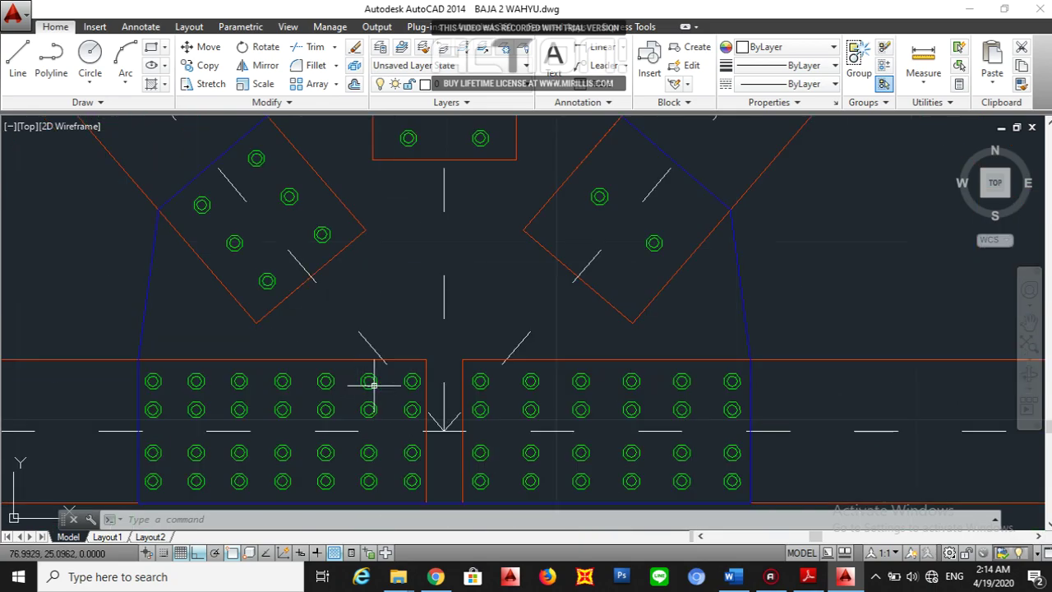
{"action": "scroll", "coordinate": [394, 397], "scroll_direction": "down", "scroll_amount": 6}
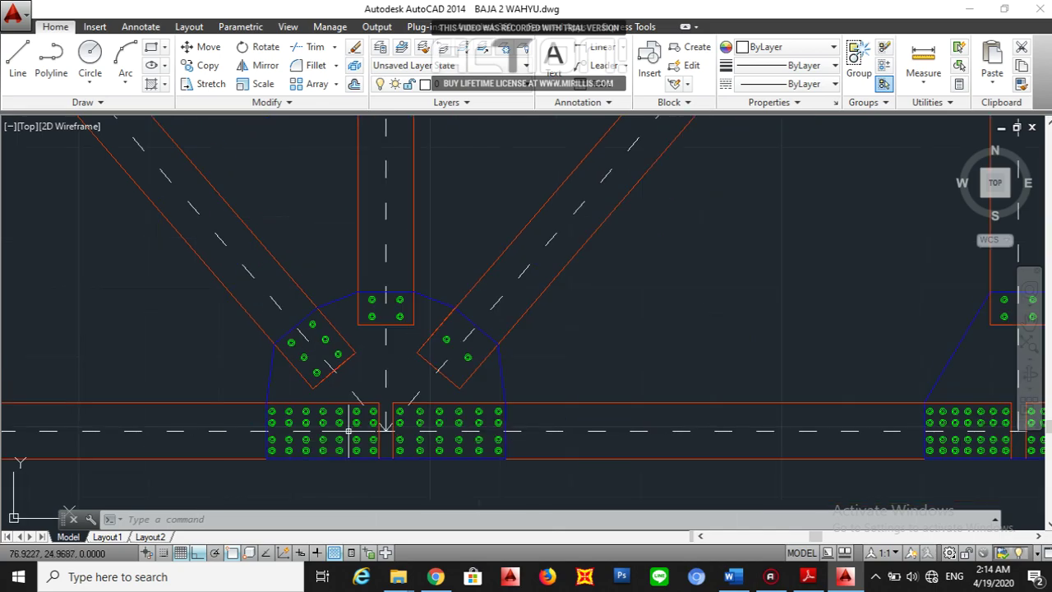
Copy the crossed bolt circle by its centre onto the outer guide line's first four cross-line intersections at the left diagonal's upper end.
{"action": "mouse_move", "coordinate": [572, 329]}
{"action": "middle_mouse_down"}
{"action": "mouse_move", "coordinate": [547, 356]}
{"action": "mouse_move", "coordinate": [683, 291]}
{"action": "mouse_move", "coordinate": [624, 432]}
{"action": "mouse_move", "coordinate": [564, 305]}
{"action": "mouse_move", "coordinate": [486, 415]}
{"action": "middle_mouse_up"}
{"action": "scroll", "coordinate": [496, 331], "scroll_direction": "up", "scroll_amount": 10}
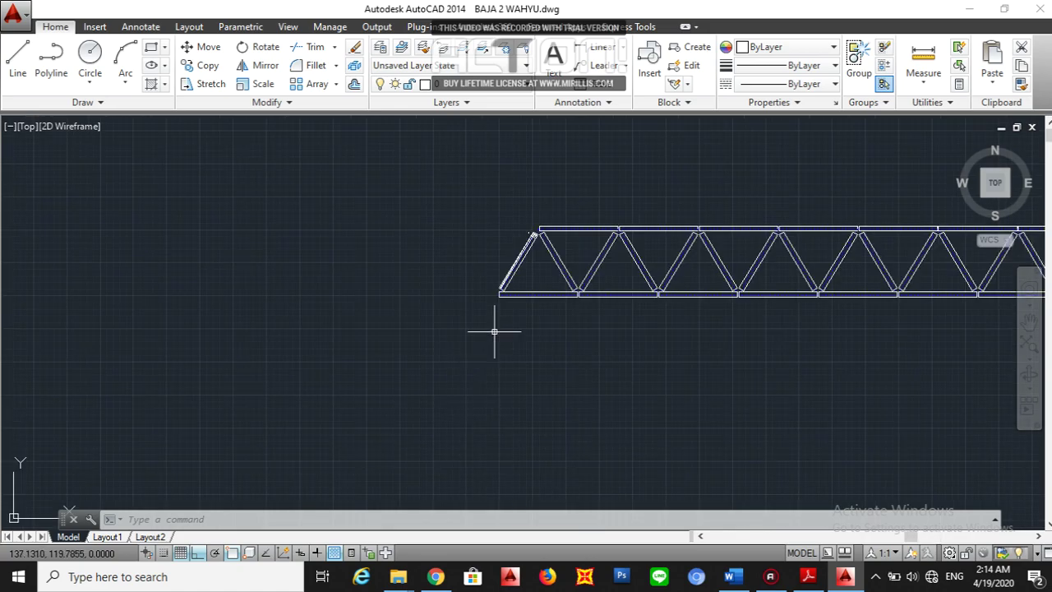
{"action": "middle_click_drag", "start_coordinate": [556, 209], "coordinate": [538, 286]}
{"action": "scroll", "coordinate": [603, 205], "scroll_direction": "up", "scroll_amount": 6}
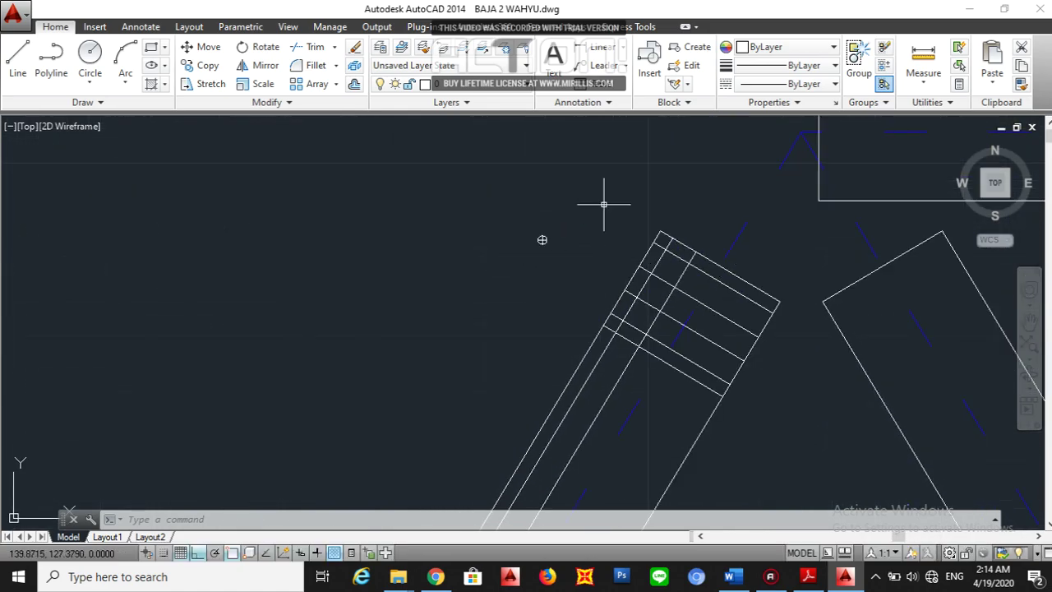
{"action": "left_click", "coordinate": [519, 295]}
{"action": "left_click", "coordinate": [376, 189]}
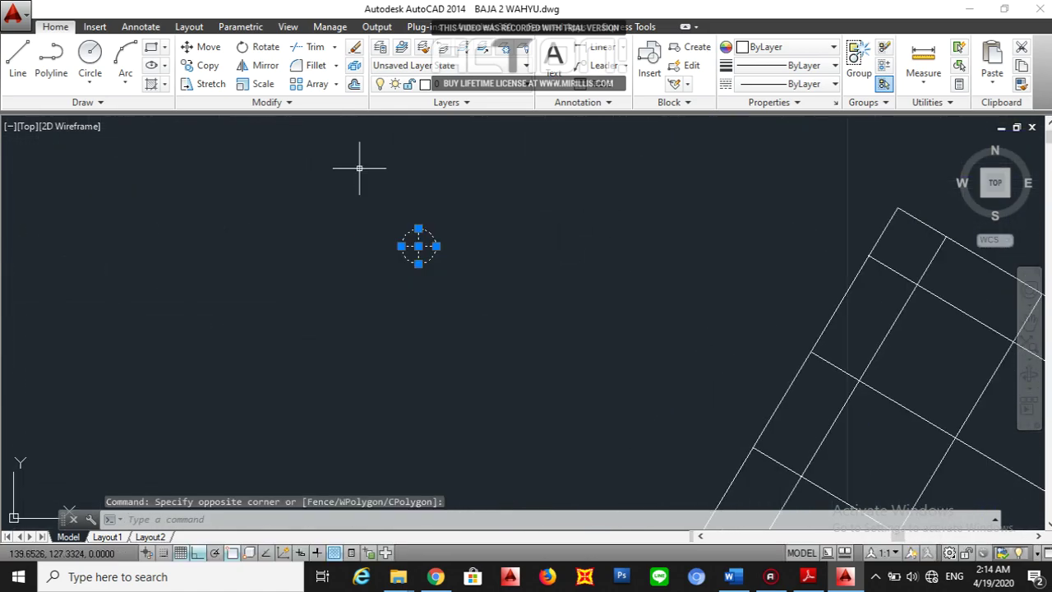
{"action": "type", "text": "CO"}
{"action": "key", "text": "Return"}
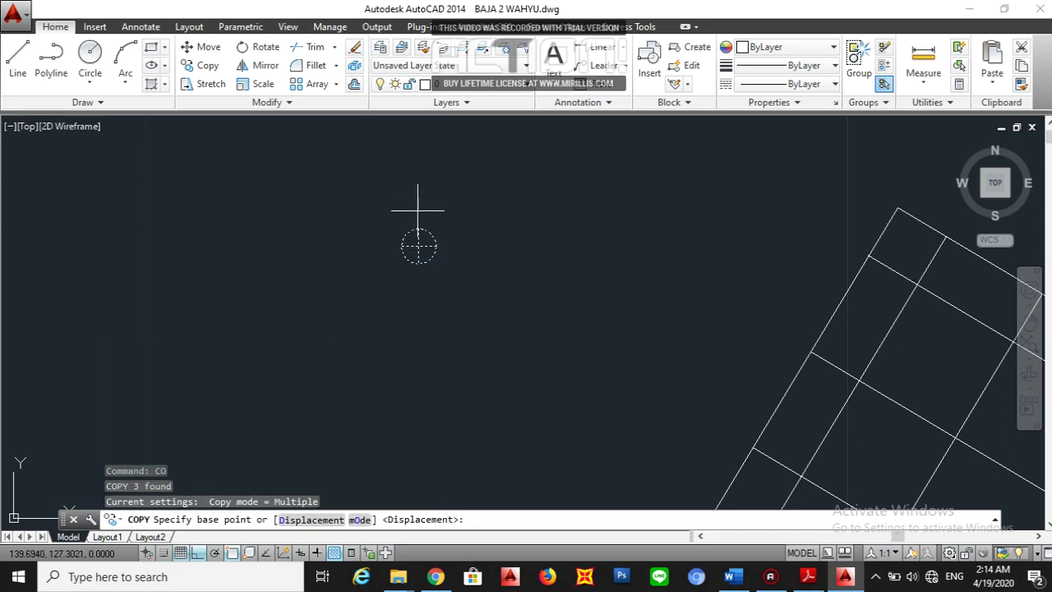
{"action": "left_click", "coordinate": [417, 245]}
{"action": "scroll", "coordinate": [360, 288], "scroll_direction": "down", "scroll_amount": 2}
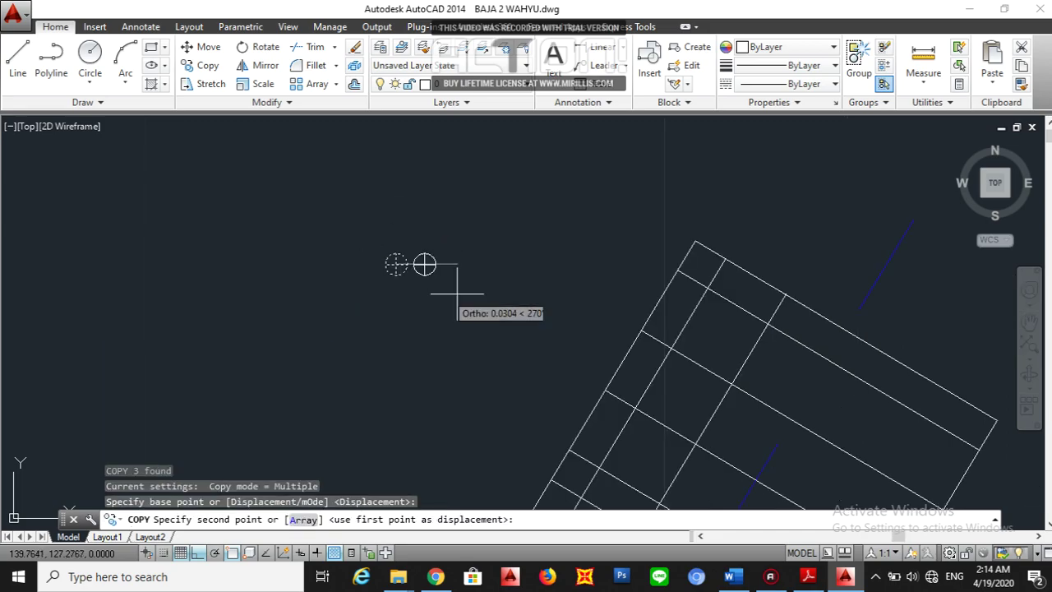
{"action": "left_click", "coordinate": [704, 287]}
{"action": "middle_click_drag", "start_coordinate": [707, 287], "coordinate": [686, 165]}
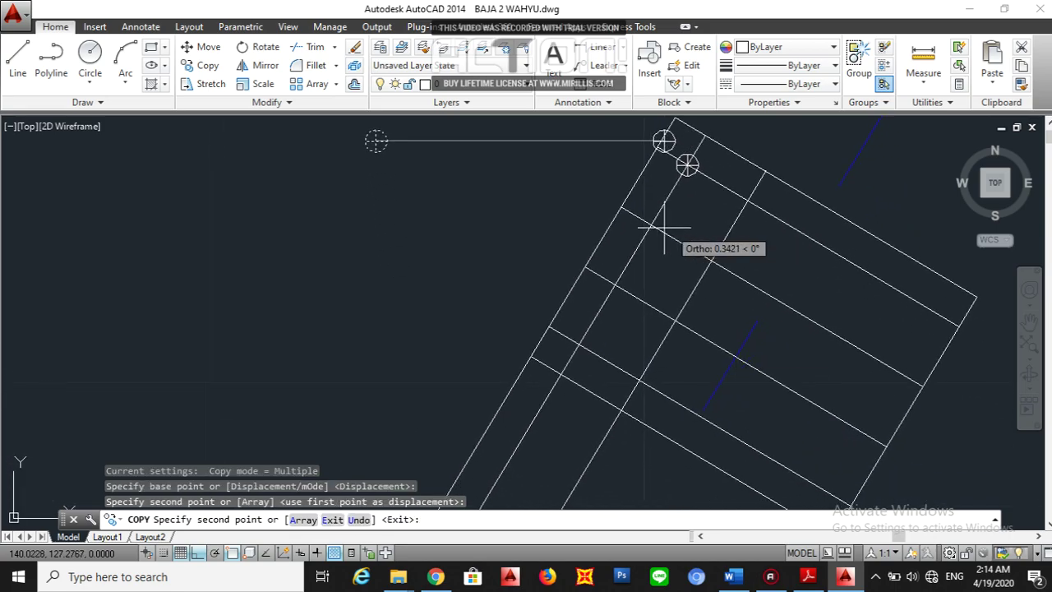
{"action": "left_click", "coordinate": [650, 223]}
{"action": "left_click", "coordinate": [615, 285]}
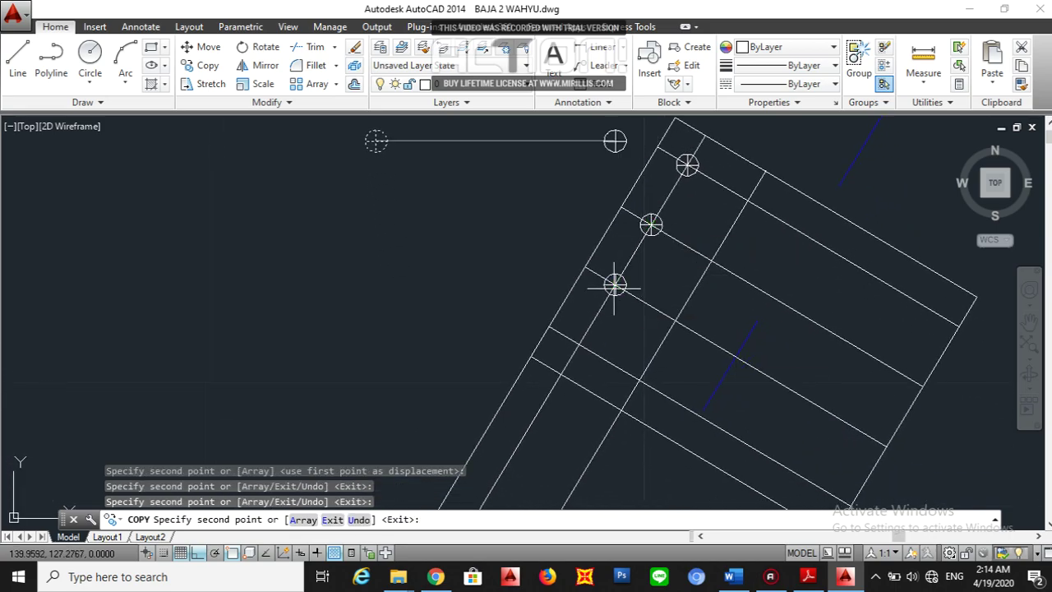
{"action": "left_click", "coordinate": [580, 345]}
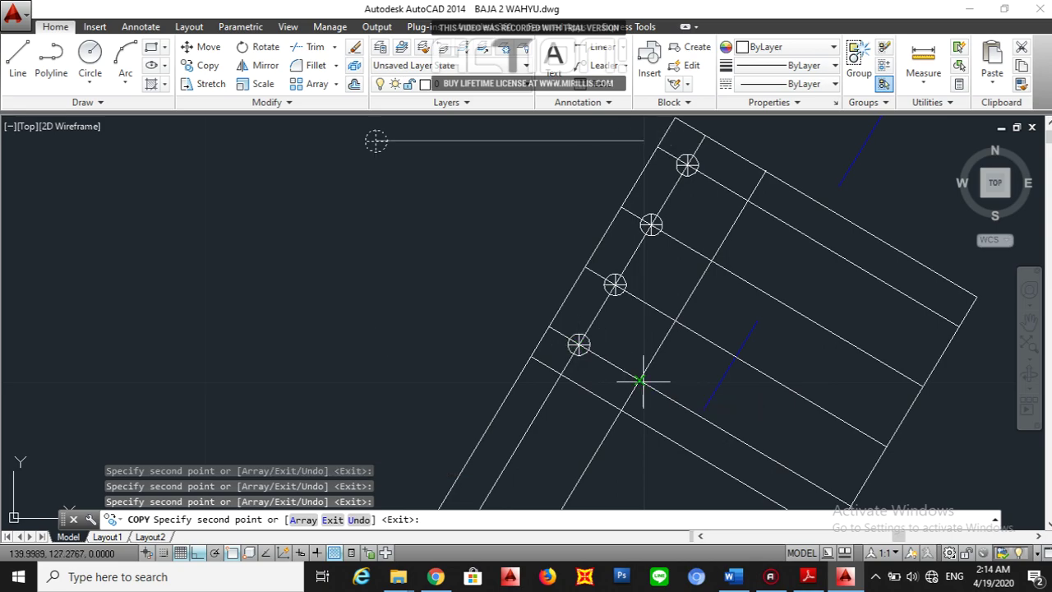
Place four more bolt copies on the inner guide line's intersections with the same four cross lines.
{"action": "left_click", "coordinate": [639, 380]}
{"action": "left_click", "coordinate": [675, 321]}
{"action": "left_click", "coordinate": [712, 260]}
{"action": "left_click", "coordinate": [753, 200]}
{"action": "key", "text": "Escape"}
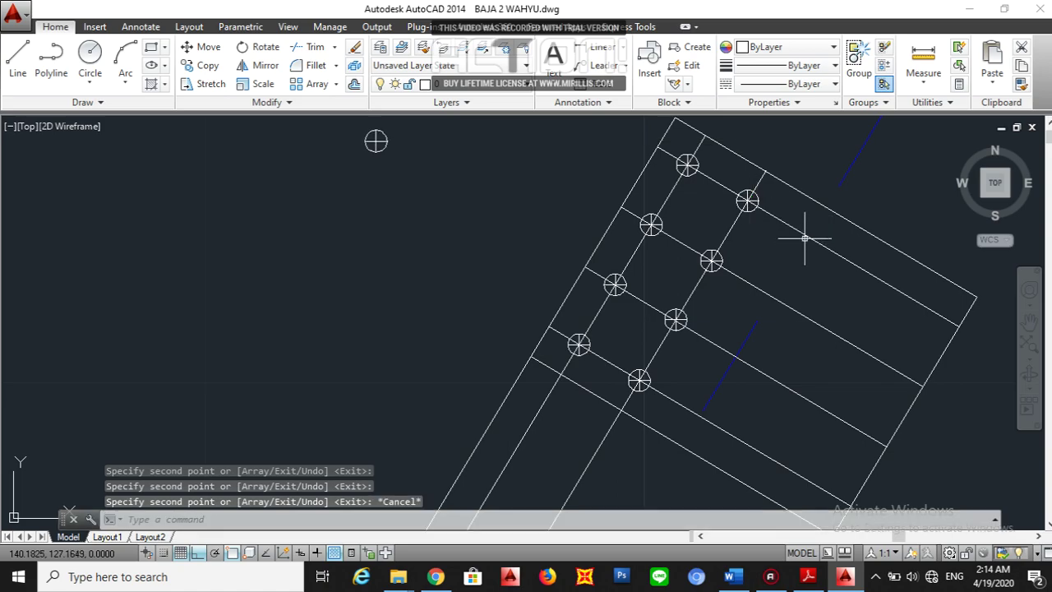
Delete the four cross lines and two lengthwise guide lines running through the bolts, keeping the lowest cross line.
{"action": "left_click", "coordinate": [743, 300]}
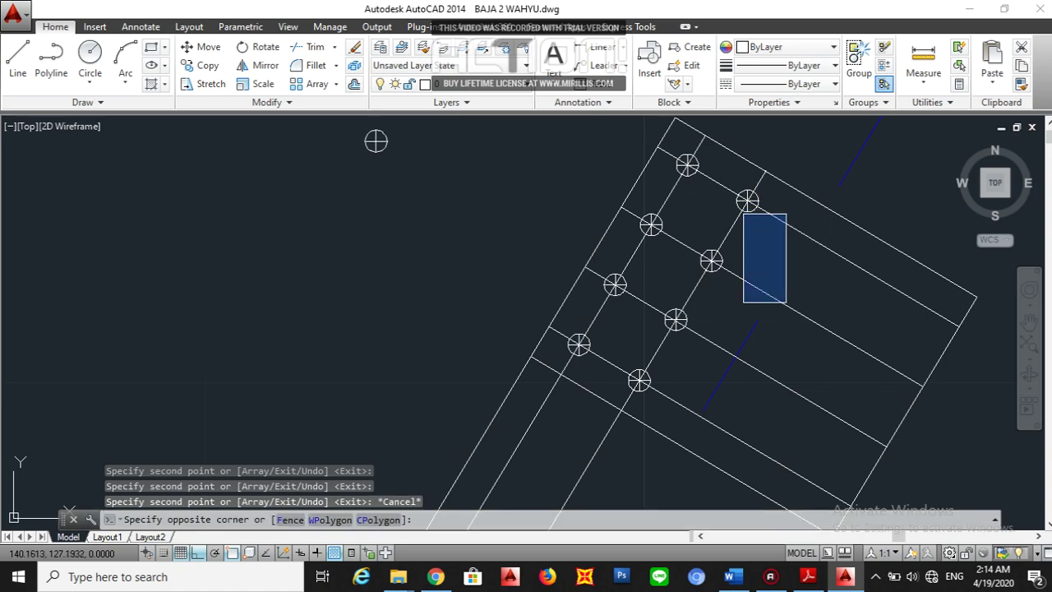
{"action": "left_click", "coordinate": [818, 216]}
{"action": "left_click", "coordinate": [817, 227]}
{"action": "left_click", "coordinate": [808, 240]}
{"action": "left_click", "coordinate": [819, 281]}
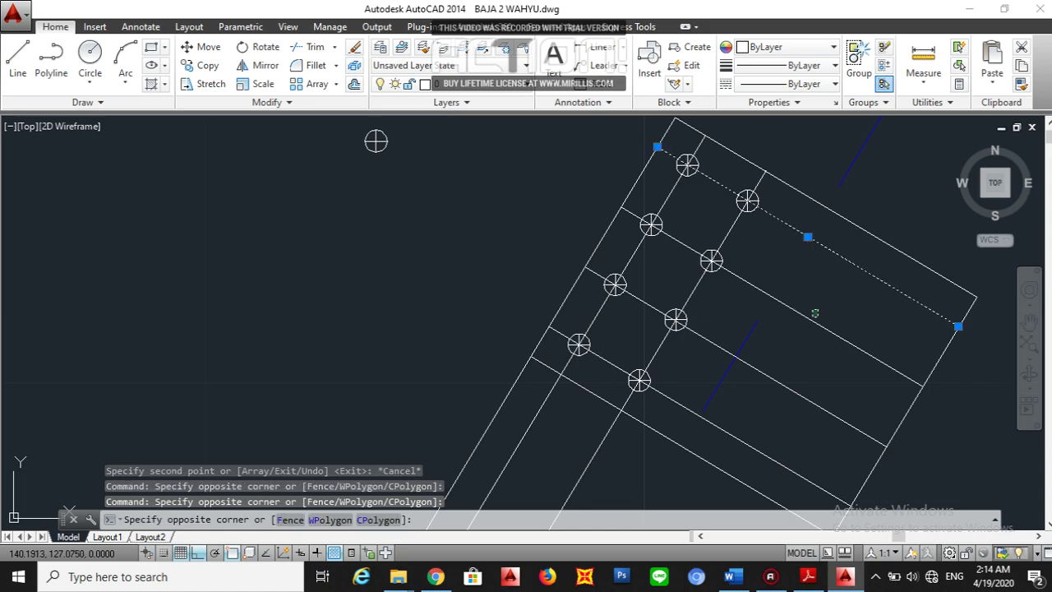
{"action": "left_click", "coordinate": [808, 322]}
{"action": "left_click", "coordinate": [794, 384]}
{"action": "left_click", "coordinate": [749, 454]}
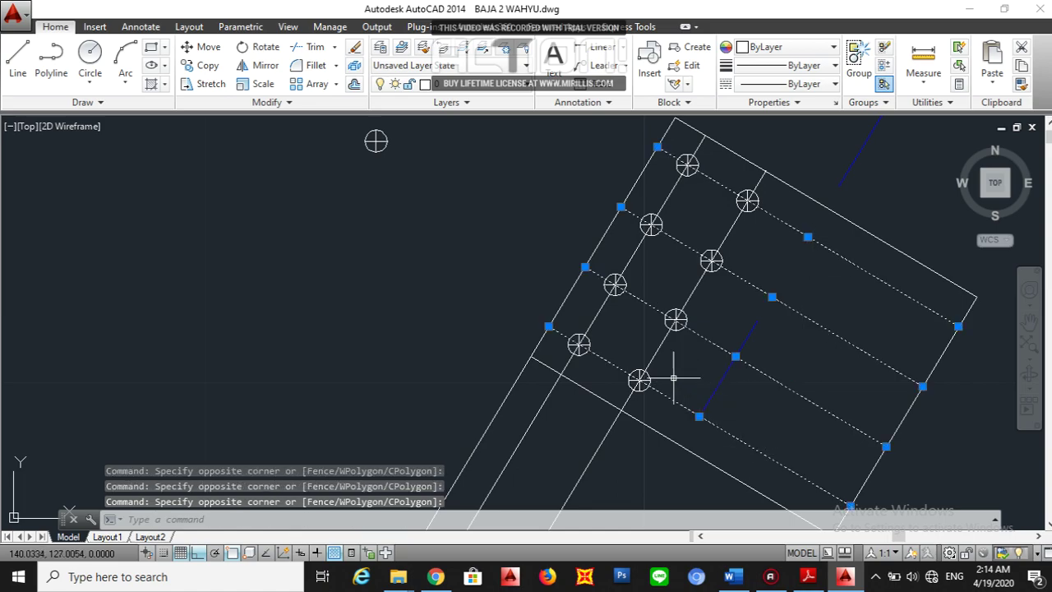
{"action": "left_click", "coordinate": [626, 337]}
{"action": "left_click", "coordinate": [592, 314]}
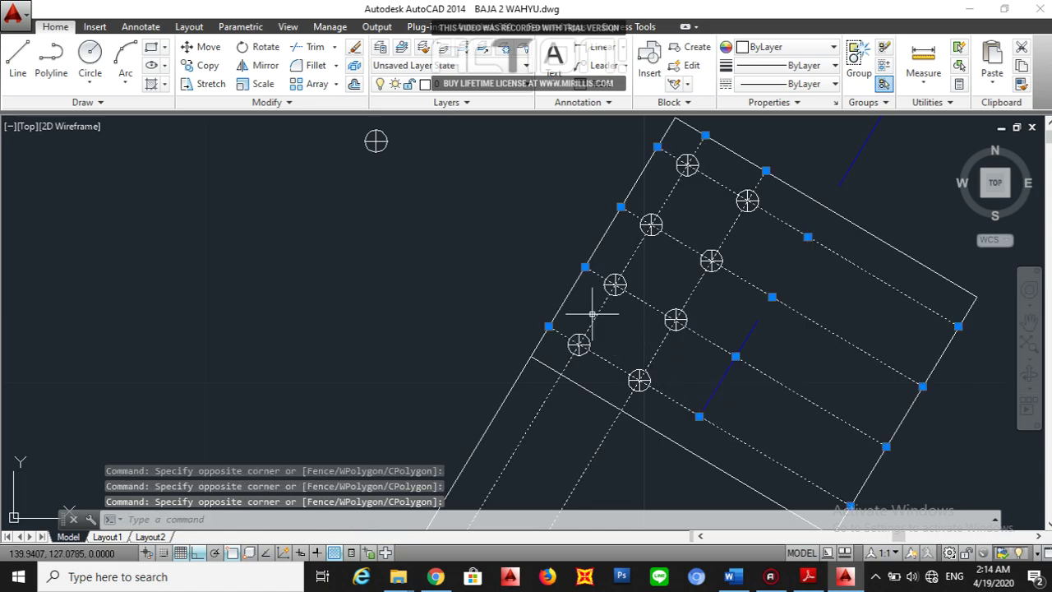
{"action": "key", "text": "Delete"}
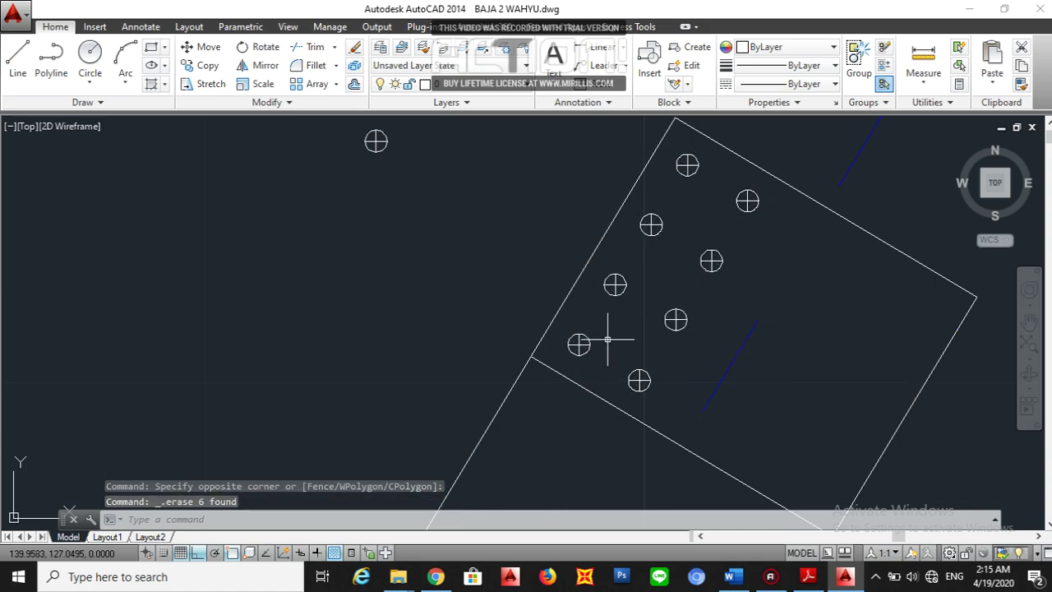
Mirror the eight bolt symbols at the left diagonal's upper end across the member's lengthwise centreline, keeping the originals.
{"action": "left_click", "coordinate": [658, 393]}
{"action": "left_click", "coordinate": [629, 343]}
{"action": "left_click", "coordinate": [689, 326]}
{"action": "left_click", "coordinate": [664, 299]}
{"action": "left_click", "coordinate": [618, 355]}
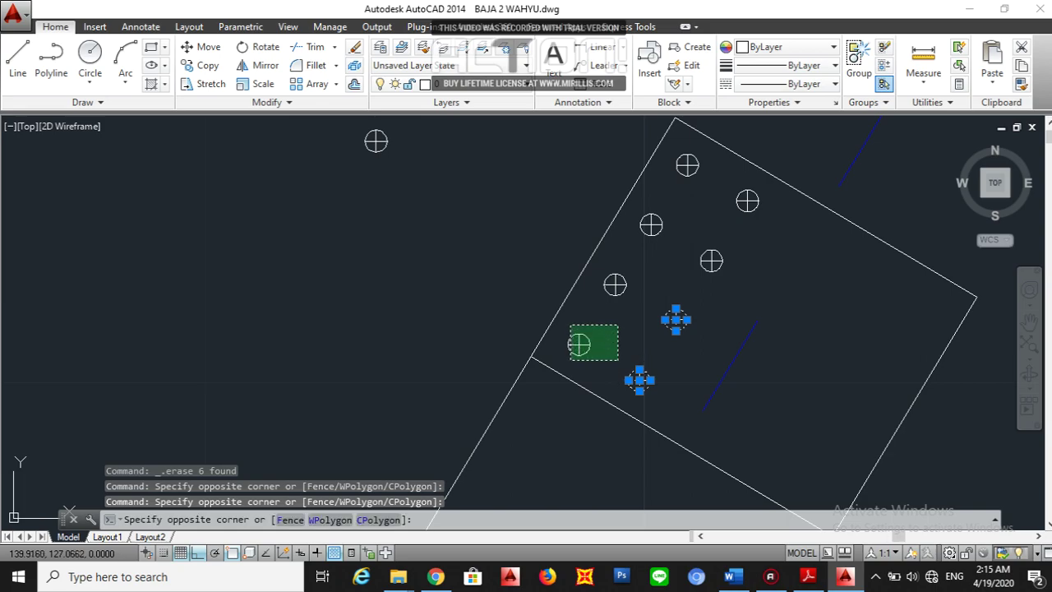
{"action": "left_click", "coordinate": [569, 325]}
{"action": "left_click", "coordinate": [638, 294]}
{"action": "left_click", "coordinate": [601, 273]}
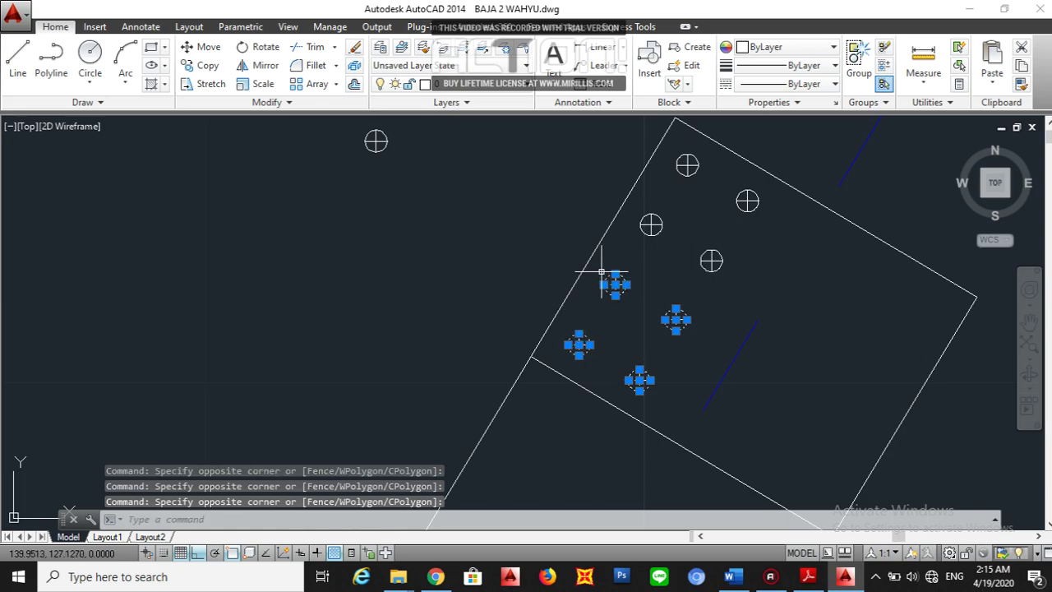
{"action": "left_click", "coordinate": [726, 283]}
{"action": "left_click", "coordinate": [672, 223]}
{"action": "left_click", "coordinate": [765, 221]}
{"action": "left_click", "coordinate": [729, 186]}
{"action": "left_click", "coordinate": [707, 189]}
{"action": "left_click", "coordinate": [667, 151]}
{"action": "left_click", "coordinate": [663, 249]}
{"action": "left_click", "coordinate": [639, 210]}
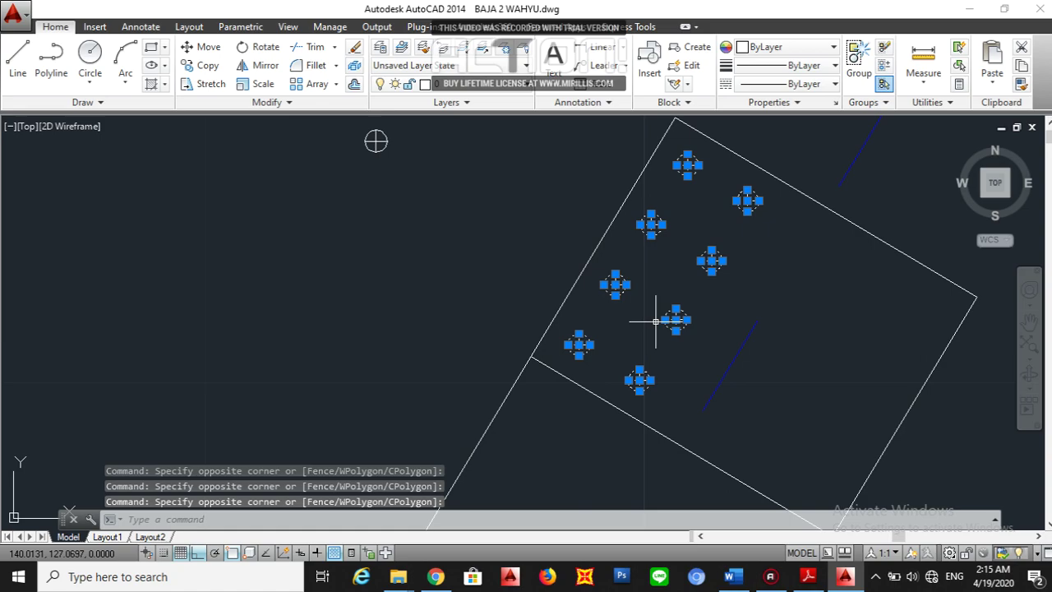
{"action": "type", "text": "mi"}
{"action": "key", "text": "Return"}
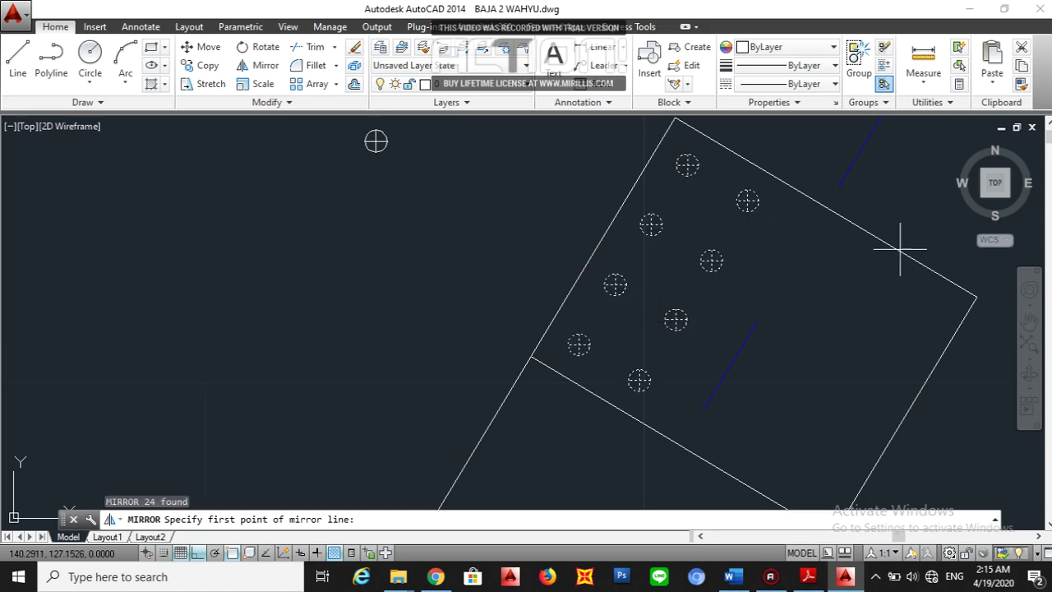
{"action": "left_click", "coordinate": [826, 206]}
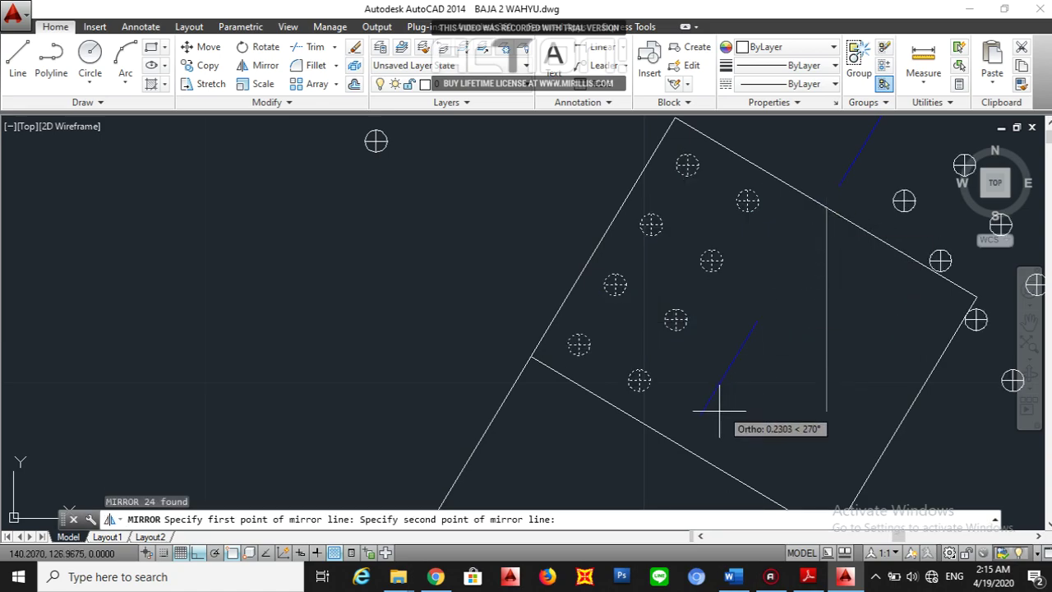
{"action": "left_click", "coordinate": [682, 449]}
{"action": "key", "text": "Return"}
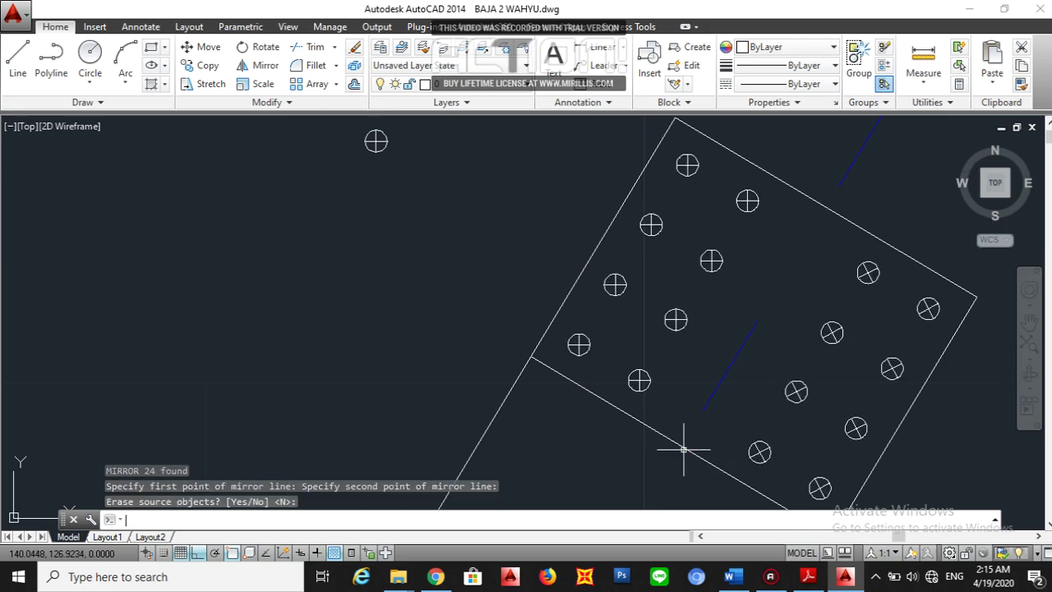
Mirror the cross line below the bolts onto the right diagonal about a vertical axis through the centreline node, keeping the original.
{"action": "scroll", "coordinate": [609, 373], "scroll_direction": "down", "scroll_amount": 4}
{"action": "mouse_move", "coordinate": [719, 362]}
{"action": "middle_mouse_down"}
{"action": "mouse_move", "coordinate": [635, 331]}
{"action": "mouse_move", "coordinate": [571, 346]}
{"action": "middle_mouse_up"}
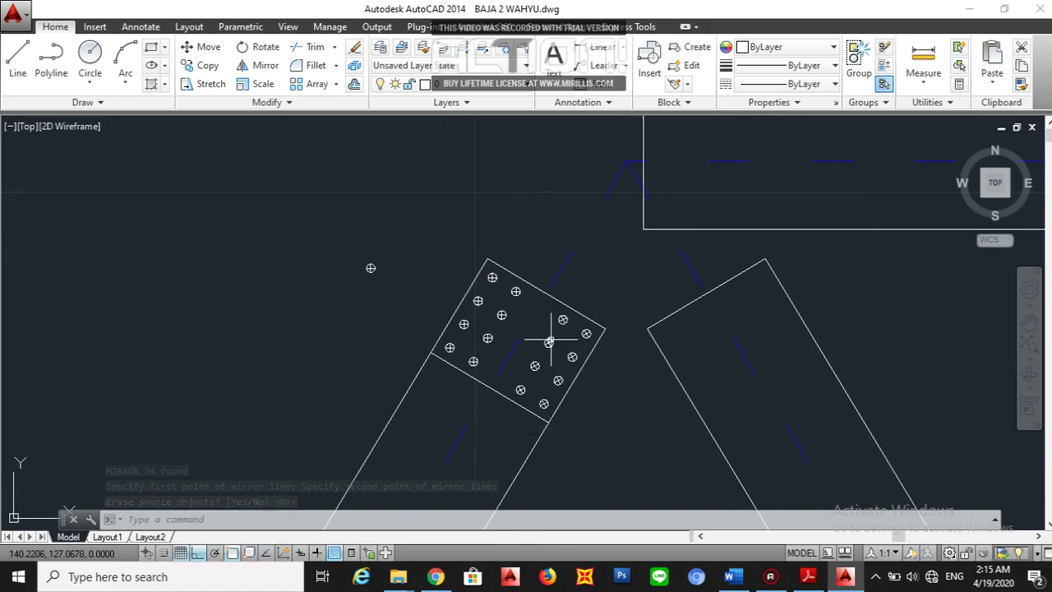
{"action": "scroll", "coordinate": [553, 399], "scroll_direction": "up", "scroll_amount": 2}
{"action": "middle_click_drag", "start_coordinate": [559, 403], "coordinate": [564, 270]}
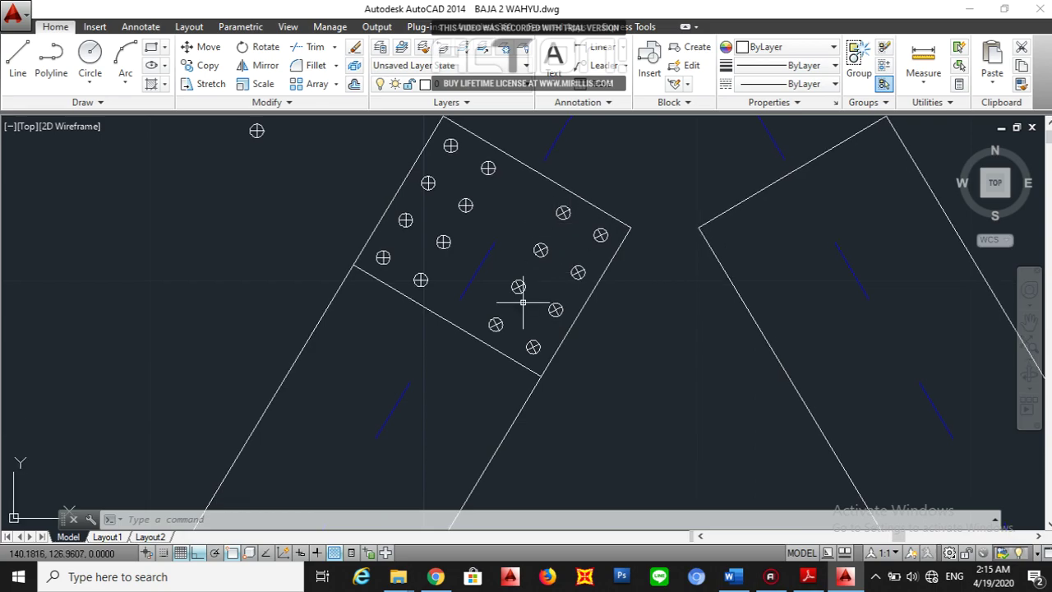
{"action": "left_click", "coordinate": [509, 351]}
{"action": "left_click", "coordinate": [481, 374]}
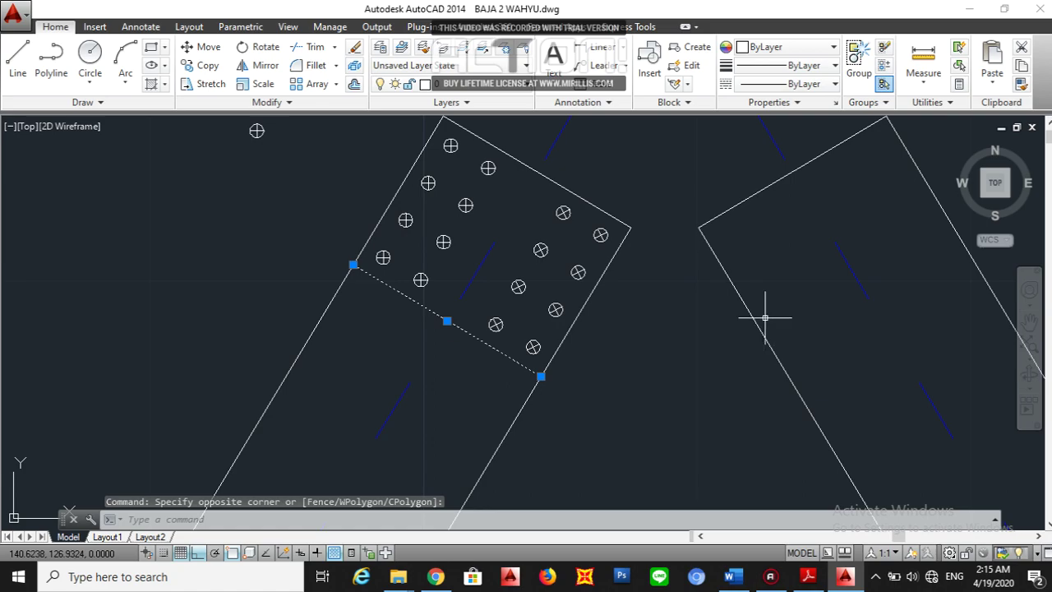
{"action": "middle_click_drag", "start_coordinate": [813, 353], "coordinate": [709, 382]}
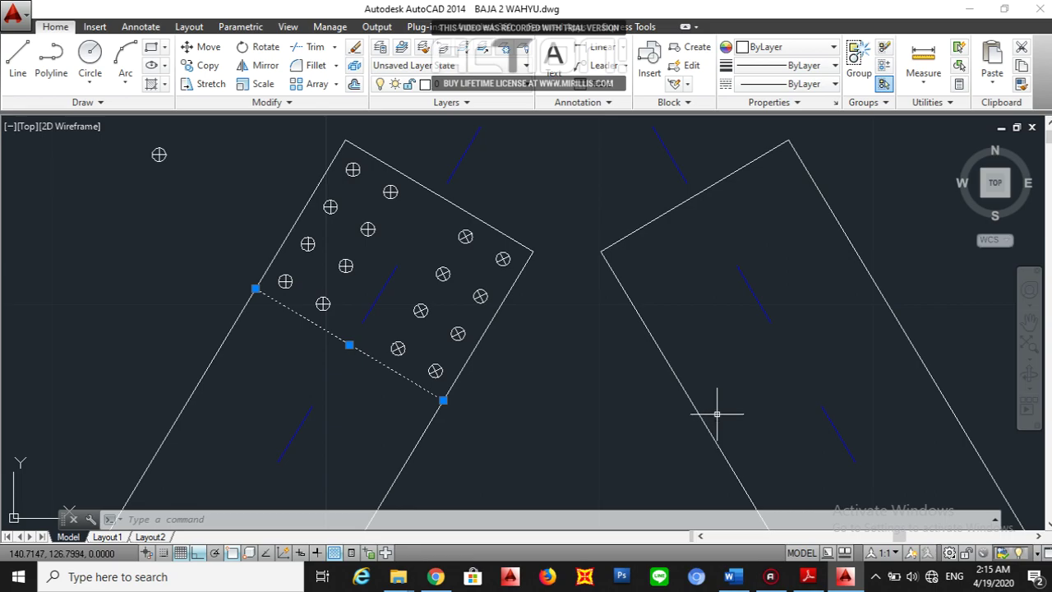
{"action": "middle_click_drag", "start_coordinate": [669, 399], "coordinate": [601, 444]}
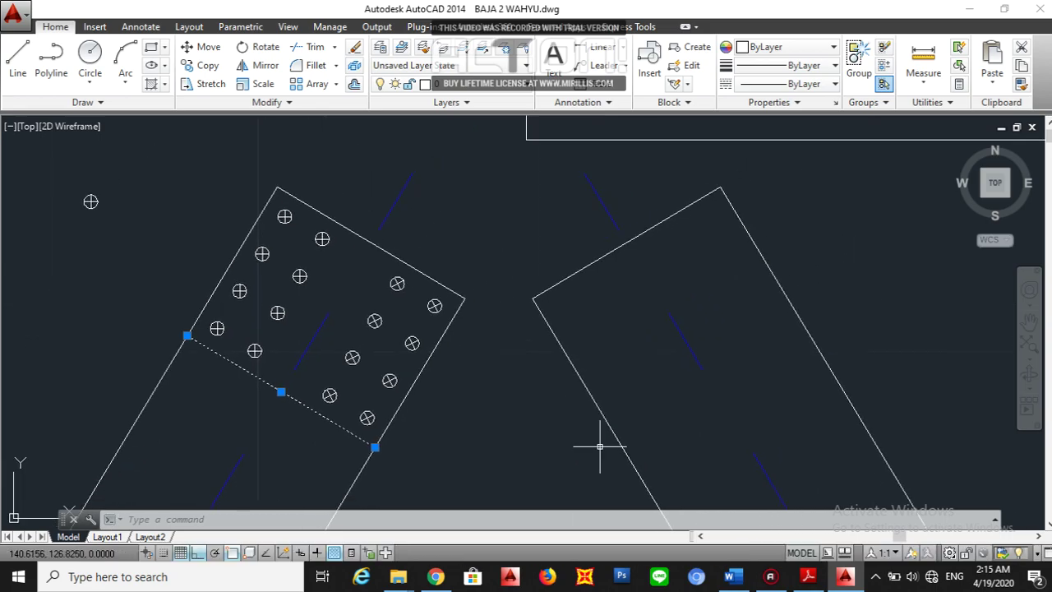
{"action": "scroll", "coordinate": [423, 427], "scroll_direction": "down", "scroll_amount": 2}
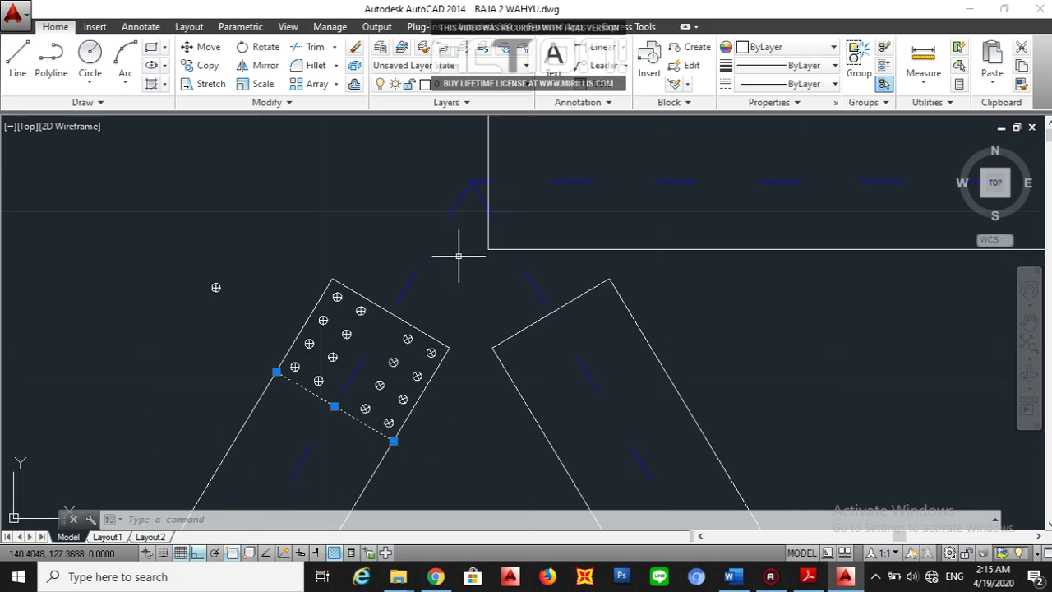
{"action": "type", "text": "mi"}
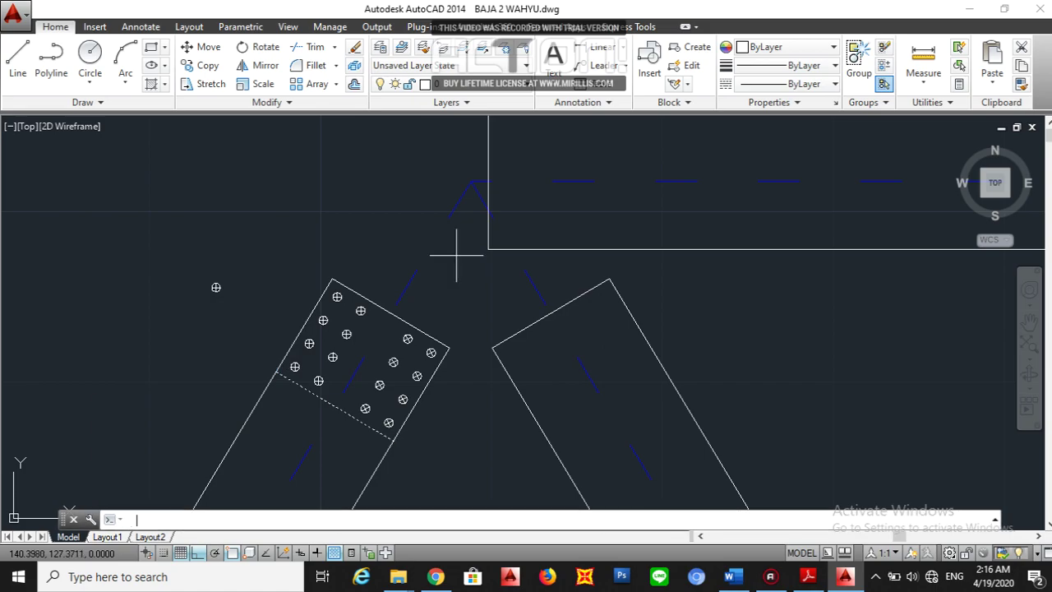
{"action": "key", "text": "Return"}
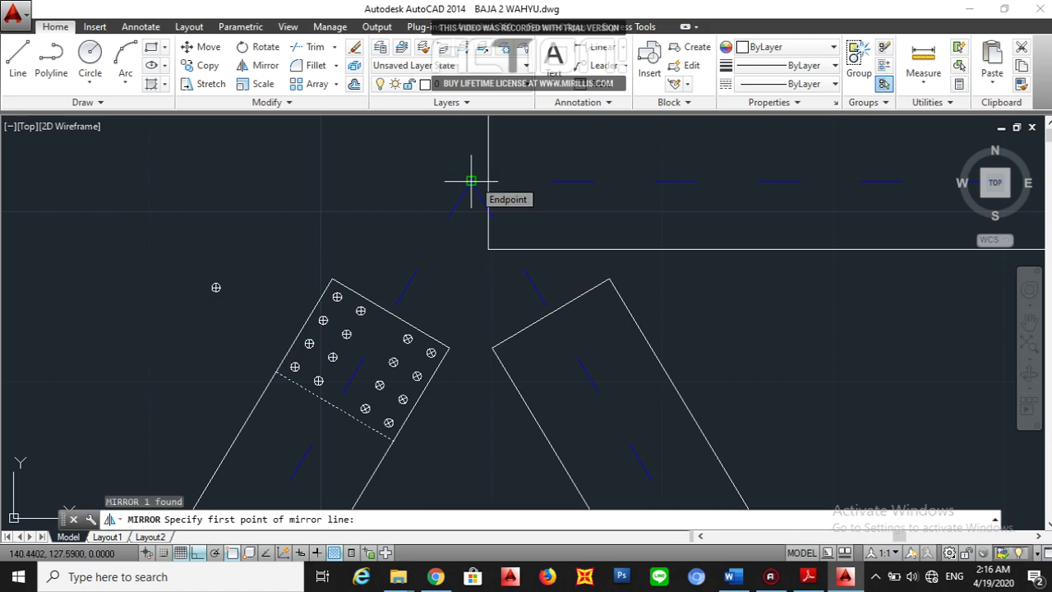
{"action": "left_click", "coordinate": [471, 180]}
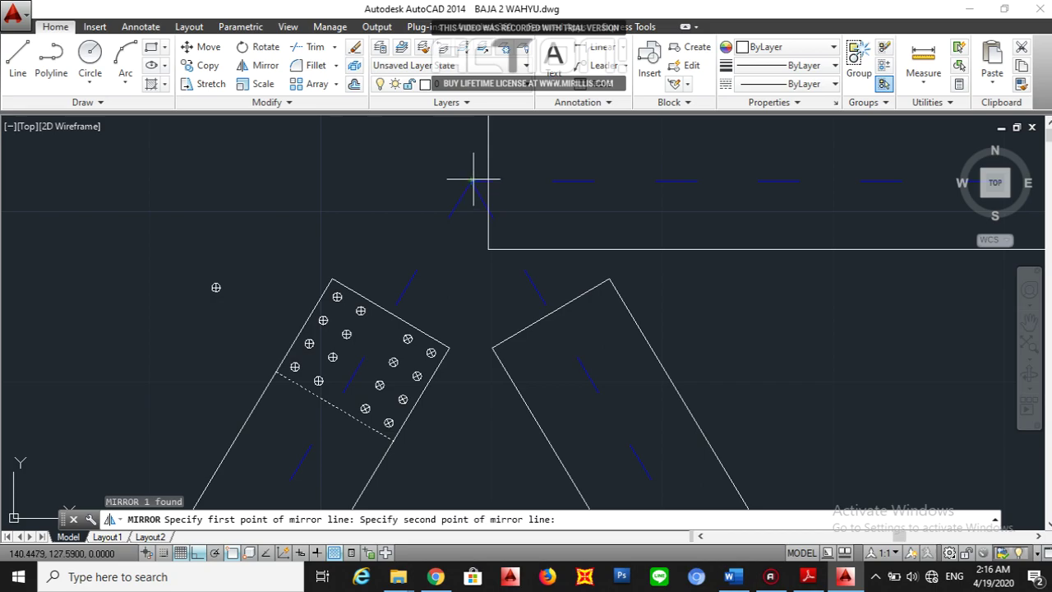
{"action": "left_click", "coordinate": [460, 404]}
{"action": "key", "text": "Return"}
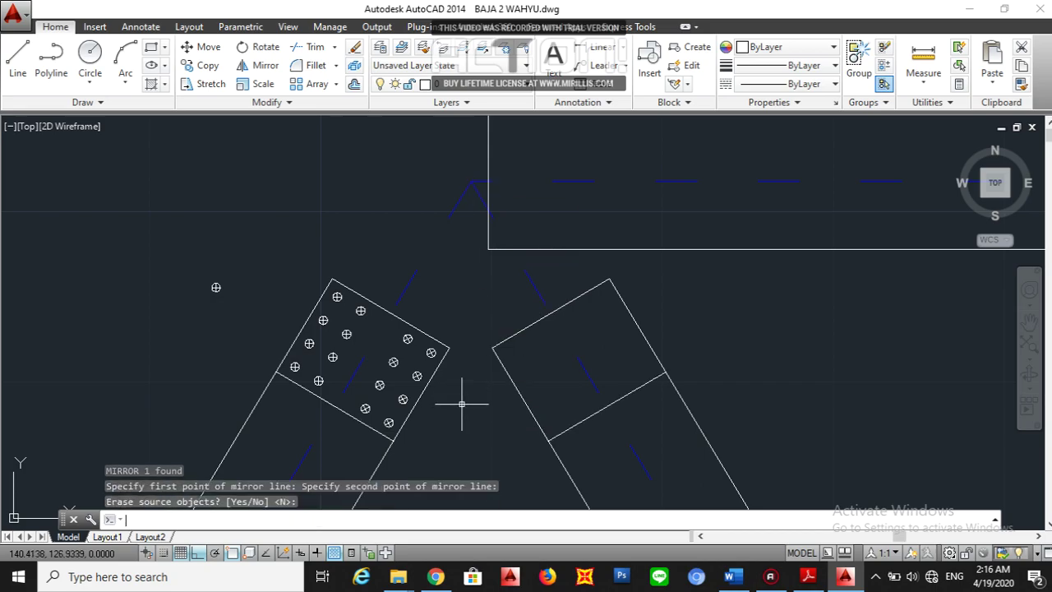
Draw a horizontal line joining the inner ends of the two diagonals' cross lines.
{"action": "middle_click_drag", "start_coordinate": [539, 402], "coordinate": [542, 389]}
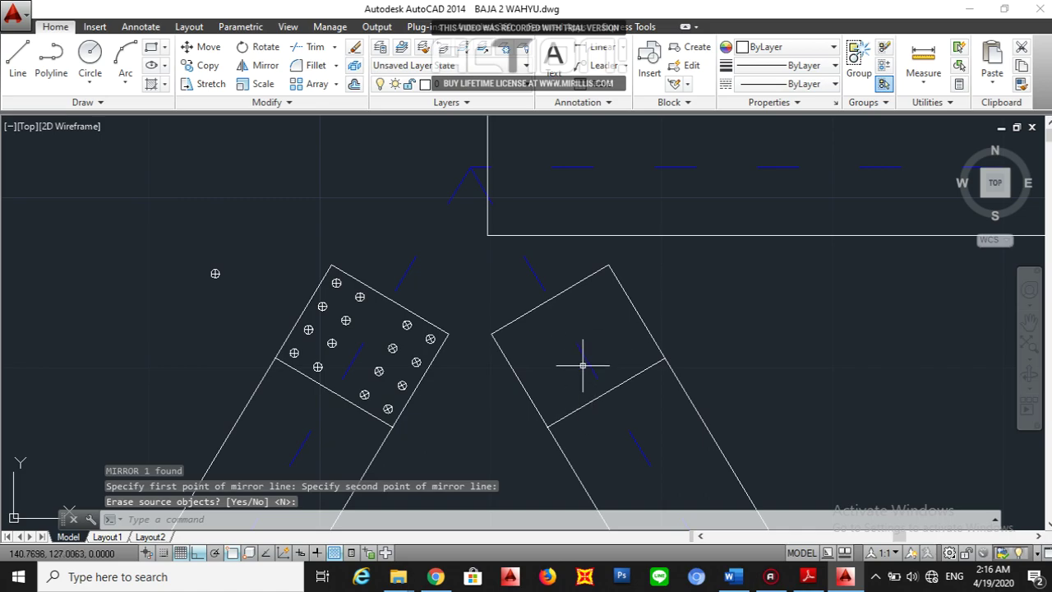
{"action": "scroll", "coordinate": [485, 444], "scroll_direction": "up", "scroll_amount": 2}
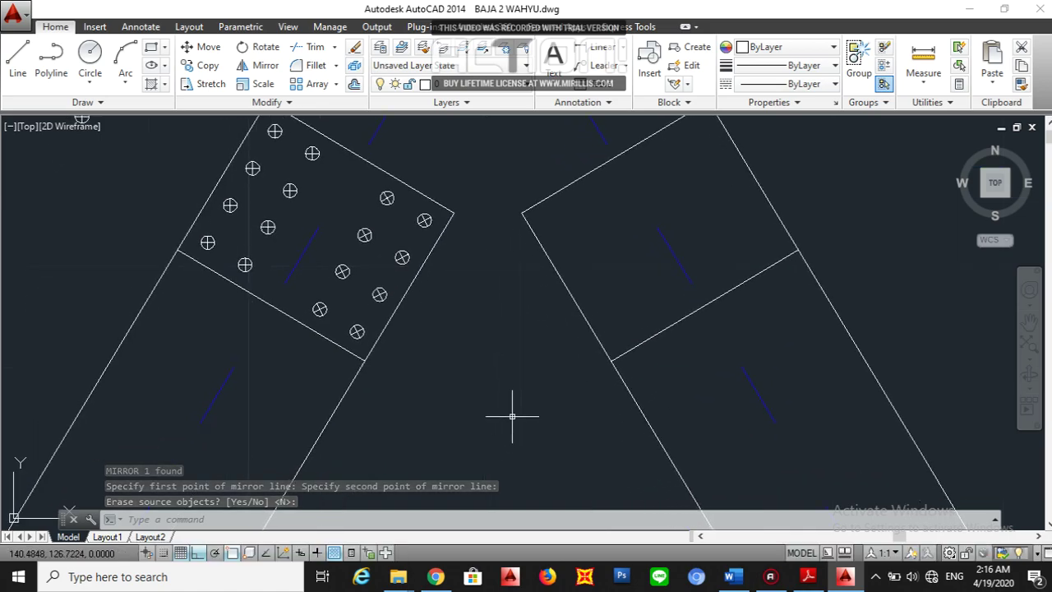
{"action": "type", "text": "l"}
{"action": "key", "text": "Return"}
{"action": "left_click", "coordinate": [364, 362]}
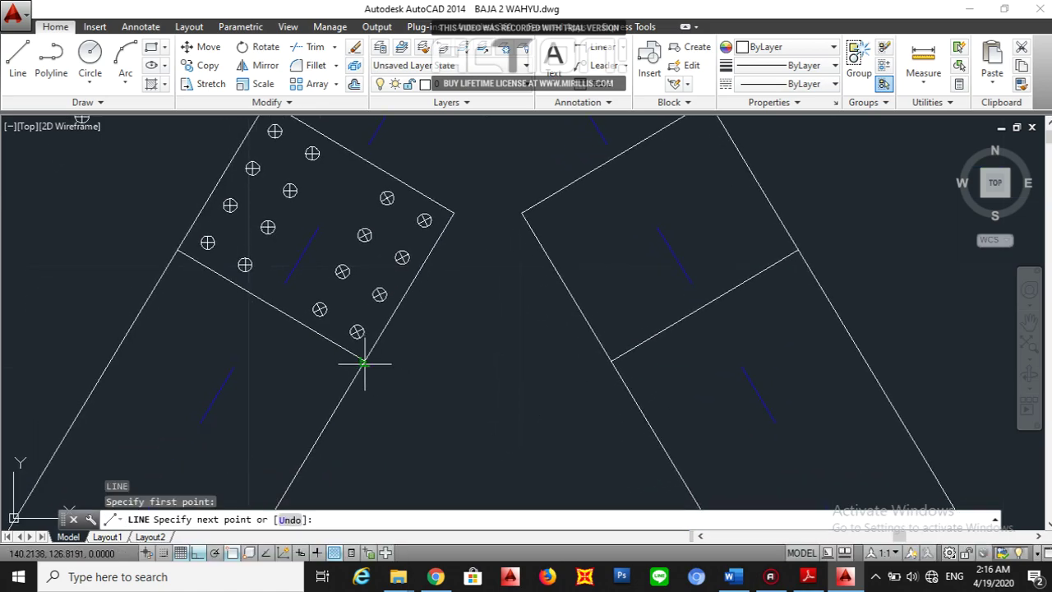
{"action": "left_click", "coordinate": [612, 360]}
{"action": "key", "text": "Escape"}
Set the colour of the horizontal connecting line and both diagonal cross lines to red.
{"action": "left_click", "coordinate": [554, 389]}
{"action": "left_click", "coordinate": [526, 352]}
{"action": "left_click", "coordinate": [654, 337]}
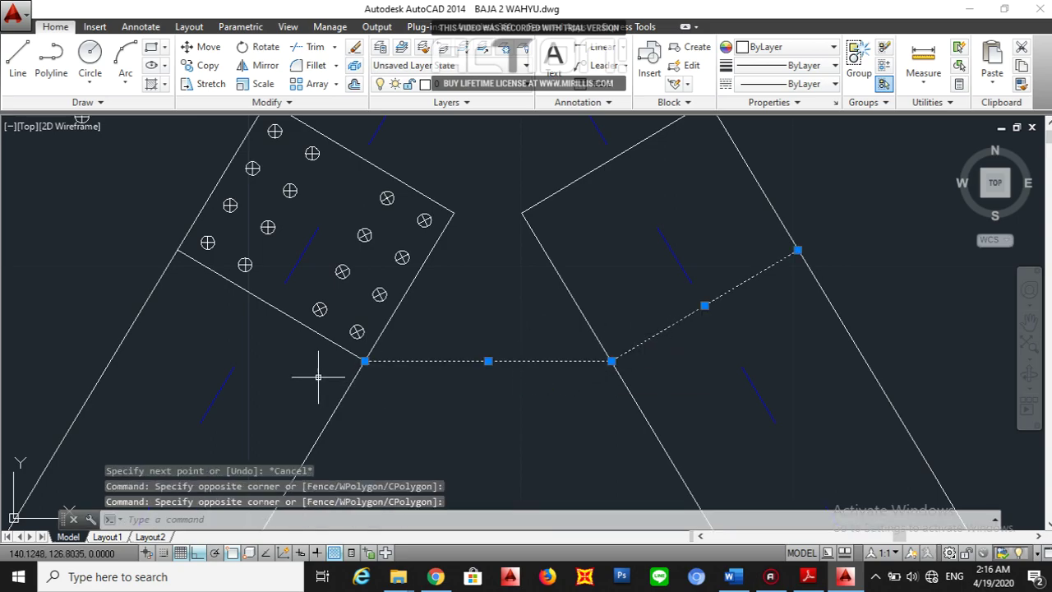
{"action": "left_click", "coordinate": [329, 342]}
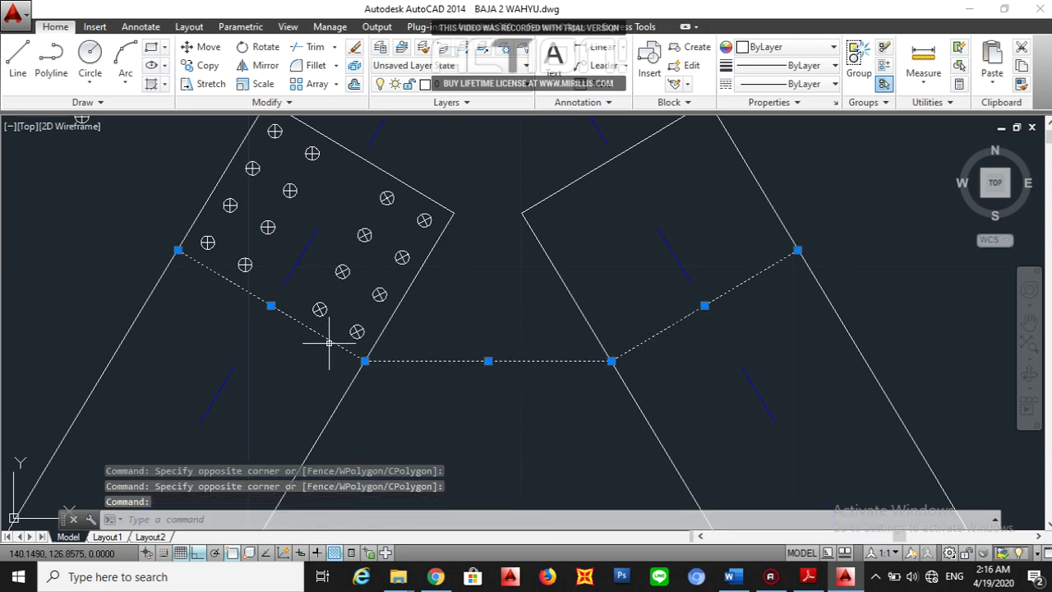
{"action": "left_click", "coordinate": [784, 47]}
{"action": "left_click", "coordinate": [743, 107]}
{"action": "key", "text": "Escape"}
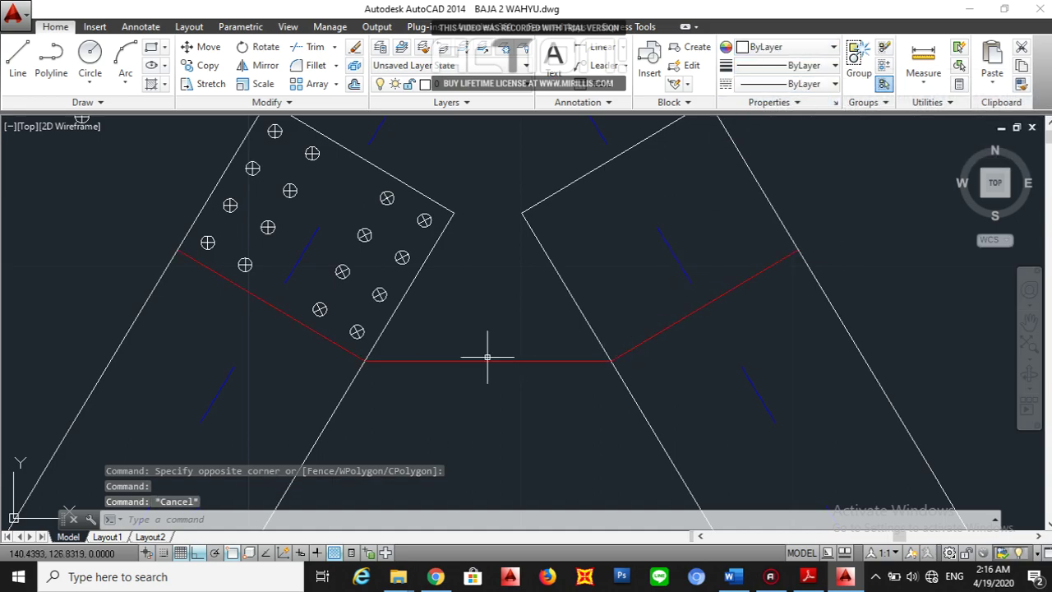
Check the bolt counts for the diagonal members in the PDF report's table, and return to the AutoCAD drawing.
{"action": "scroll", "coordinate": [489, 357], "scroll_direction": "down", "scroll_amount": 2}
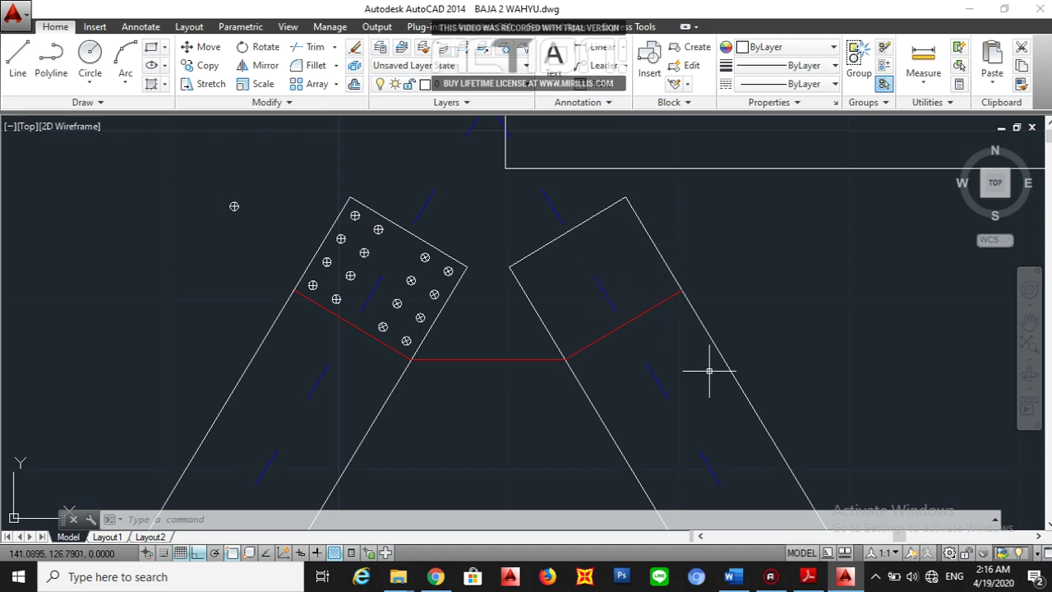
{"action": "left_click", "coordinate": [808, 576]}
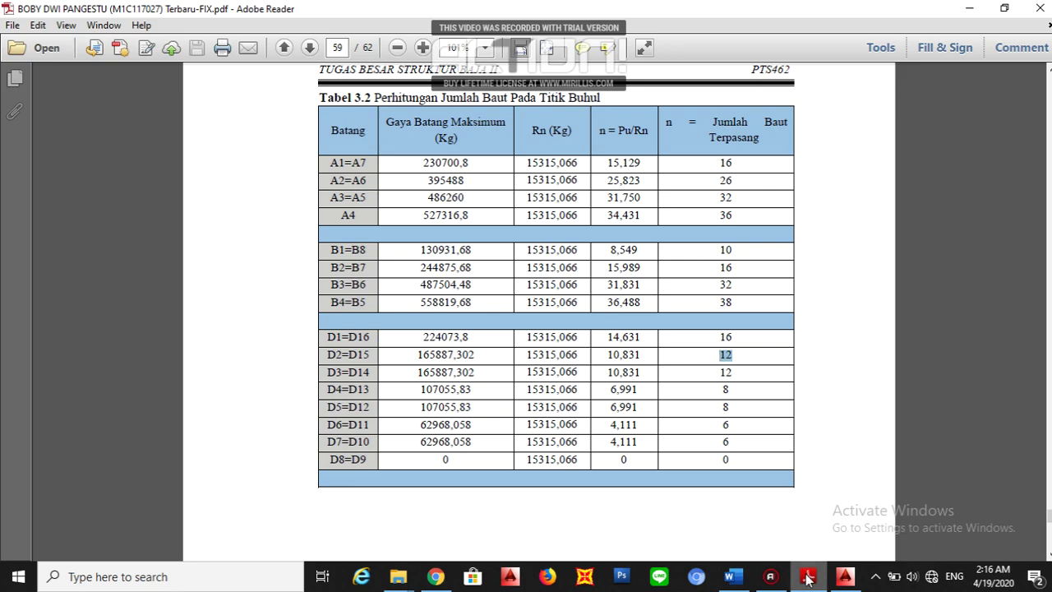
{"action": "left_click", "coordinate": [845, 576]}
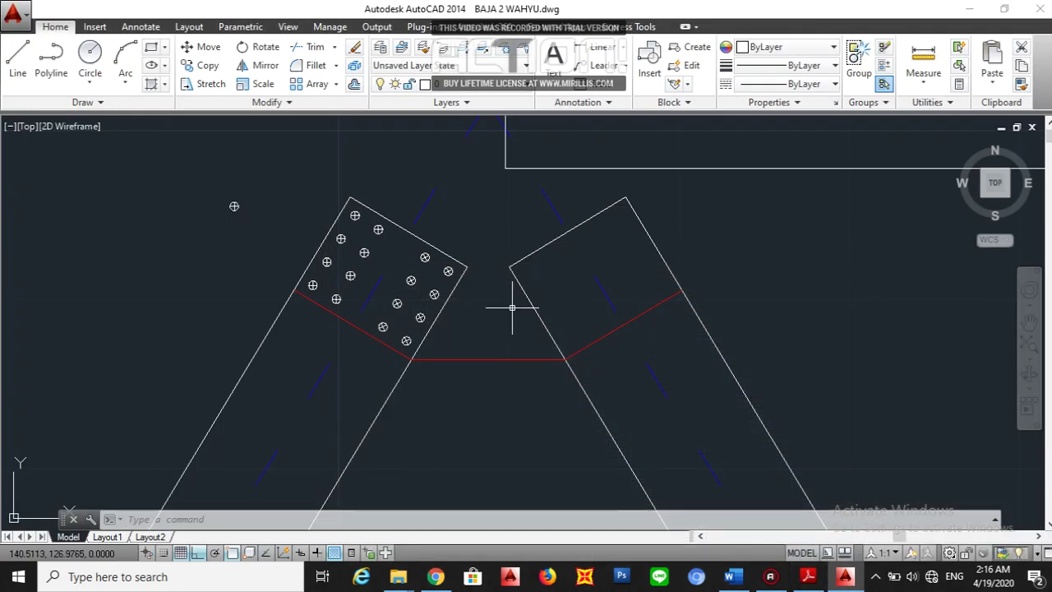
Measure the vertical distance from the right diagonal's upper outer corner to the red line's outer end with a linear dimension.
{"action": "middle_click_drag", "start_coordinate": [515, 300], "coordinate": [510, 349]}
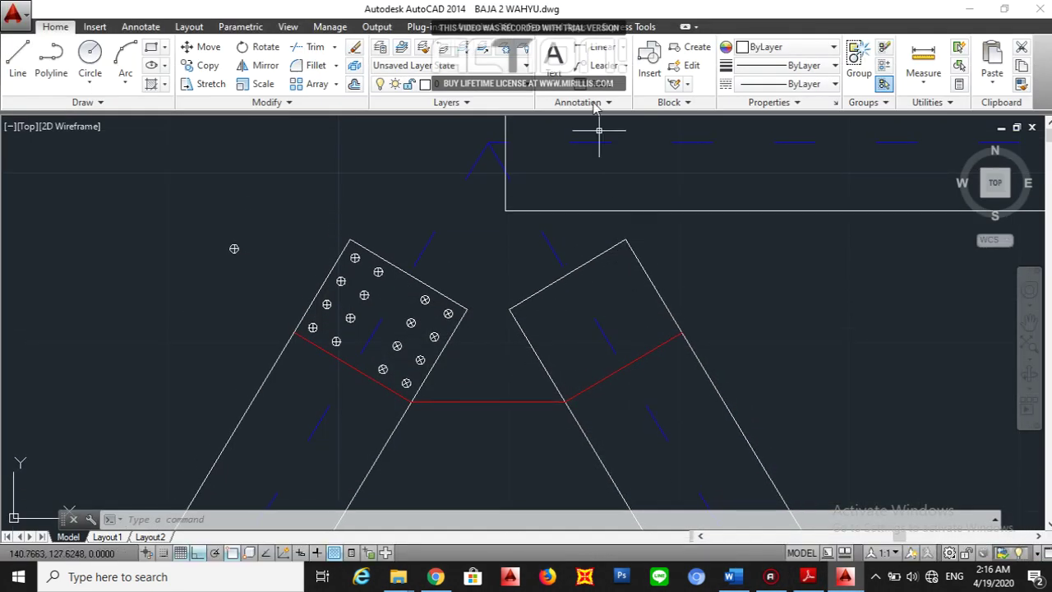
{"action": "left_click", "coordinate": [603, 46]}
{"action": "left_click", "coordinate": [625, 239]}
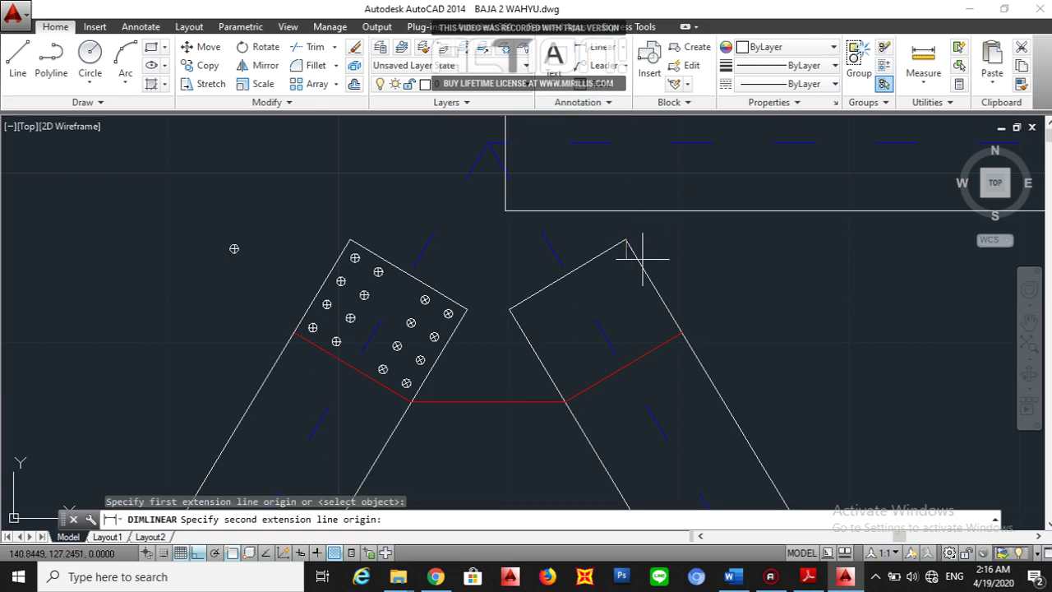
{"action": "left_click", "coordinate": [682, 333]}
{"action": "scroll", "coordinate": [719, 291], "scroll_direction": "down", "scroll_amount": 3}
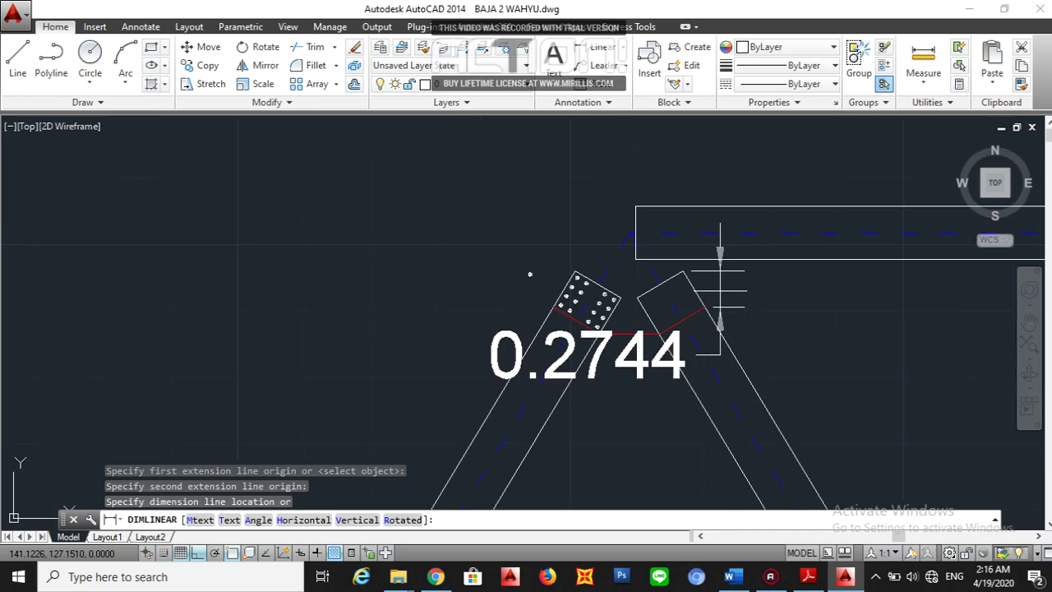
{"action": "key", "text": "Escape"}
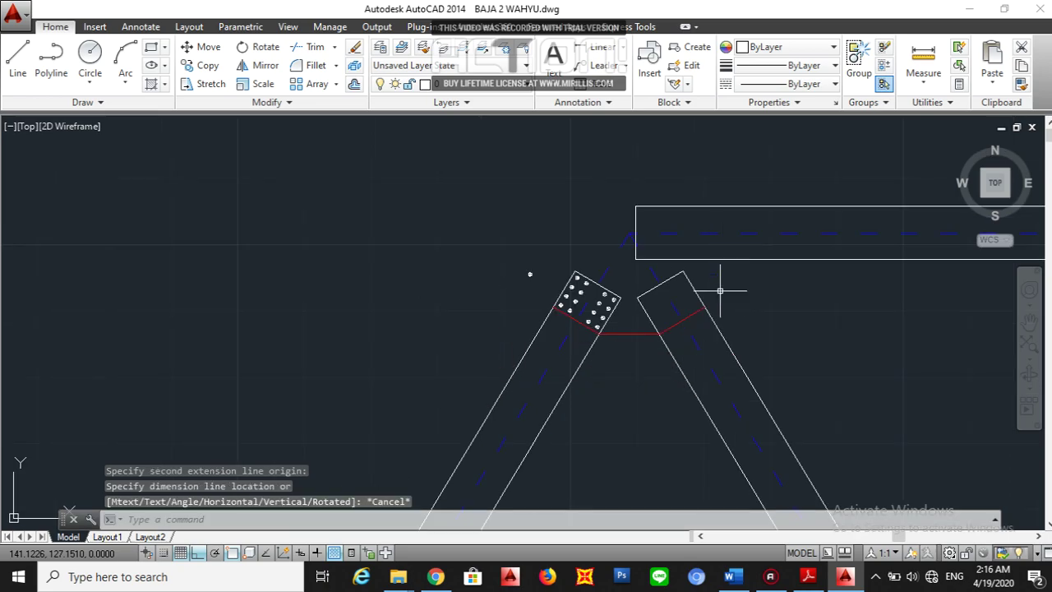
Measure the vertical distance from the left diagonal's upper outer corner to the red line's outer end with a linear dimension.
{"action": "scroll", "coordinate": [646, 298], "scroll_direction": "up", "scroll_amount": 2}
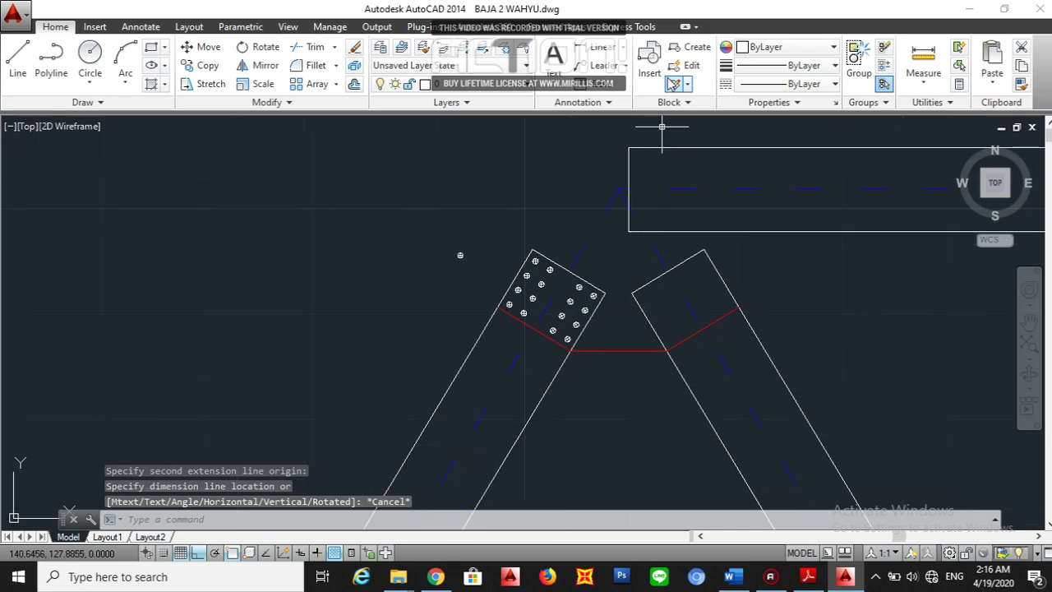
{"action": "key", "text": "Return"}
{"action": "scroll", "coordinate": [523, 210], "scroll_direction": "up", "scroll_amount": 4}
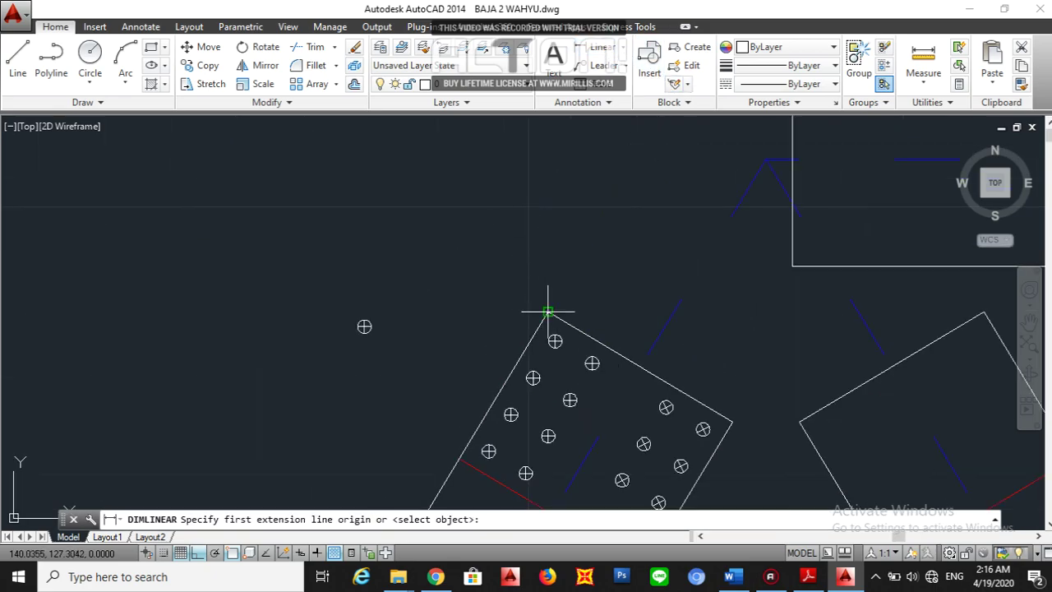
{"action": "left_click", "coordinate": [548, 313]}
{"action": "left_click", "coordinate": [458, 458]}
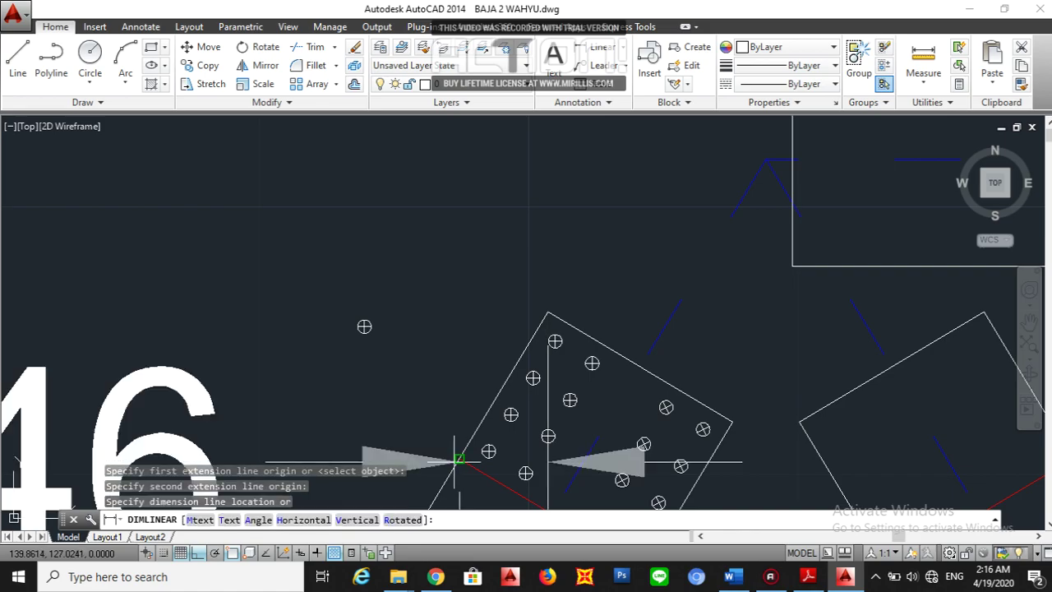
{"action": "scroll", "coordinate": [436, 394], "scroll_direction": "down", "scroll_amount": 6}
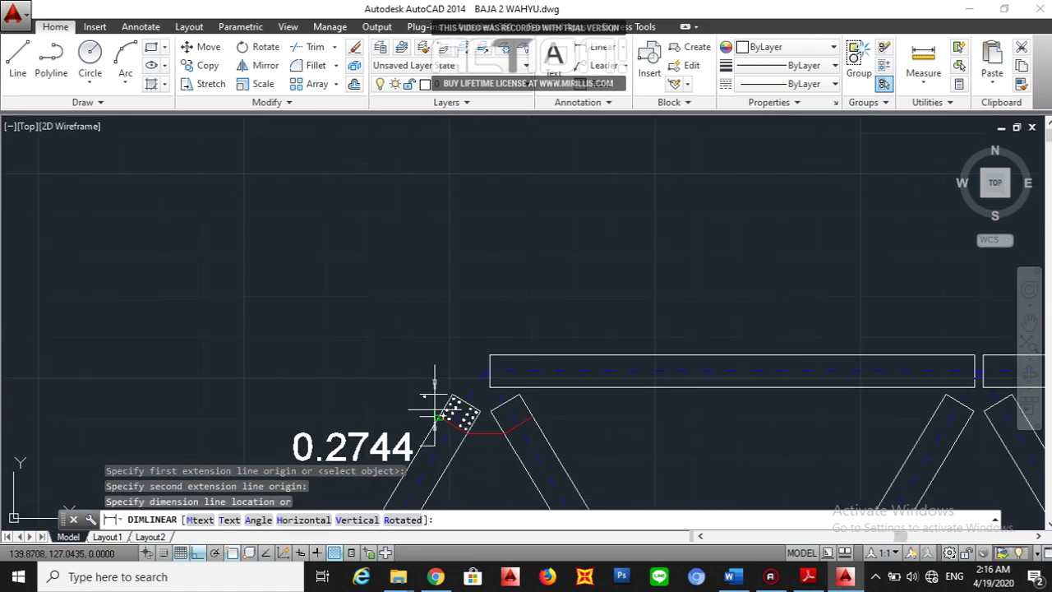
{"action": "key", "text": "Escape"}
{"action": "scroll", "coordinate": [446, 415], "scroll_direction": "up", "scroll_amount": 4}
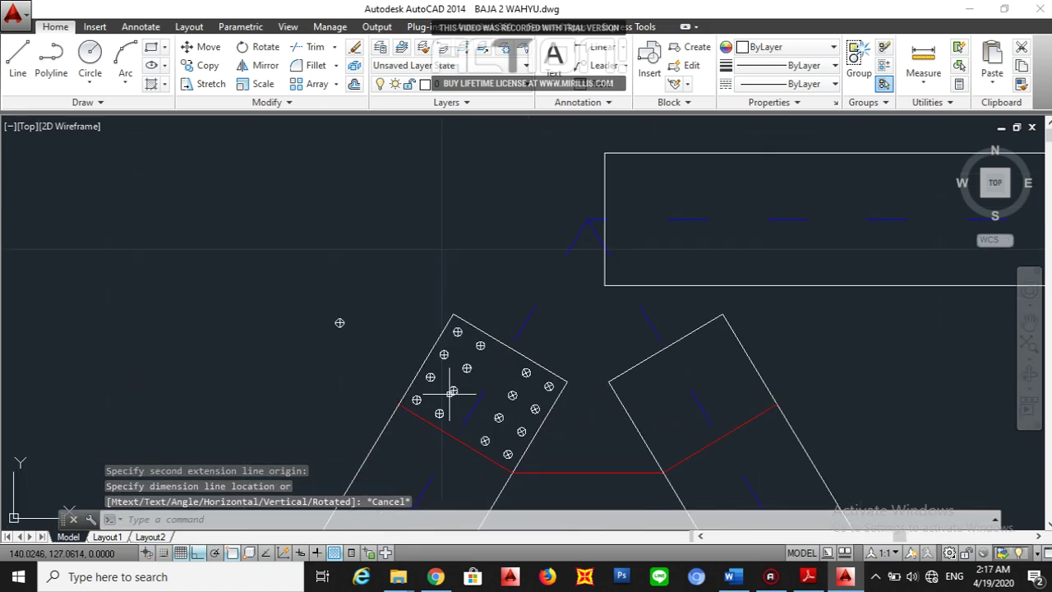
{"action": "scroll", "coordinate": [448, 394], "scroll_direction": "up", "scroll_amount": 3}
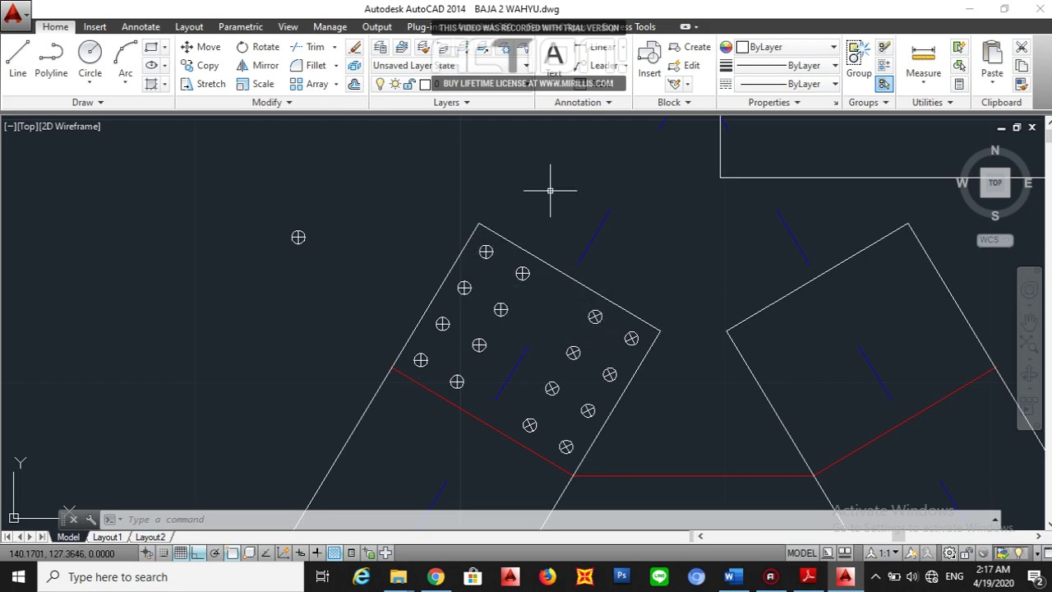
Measure the distance along the right diagonal's outer edge from its upper corner to the red line with an aligned dimension.
{"action": "left_click", "coordinate": [625, 47]}
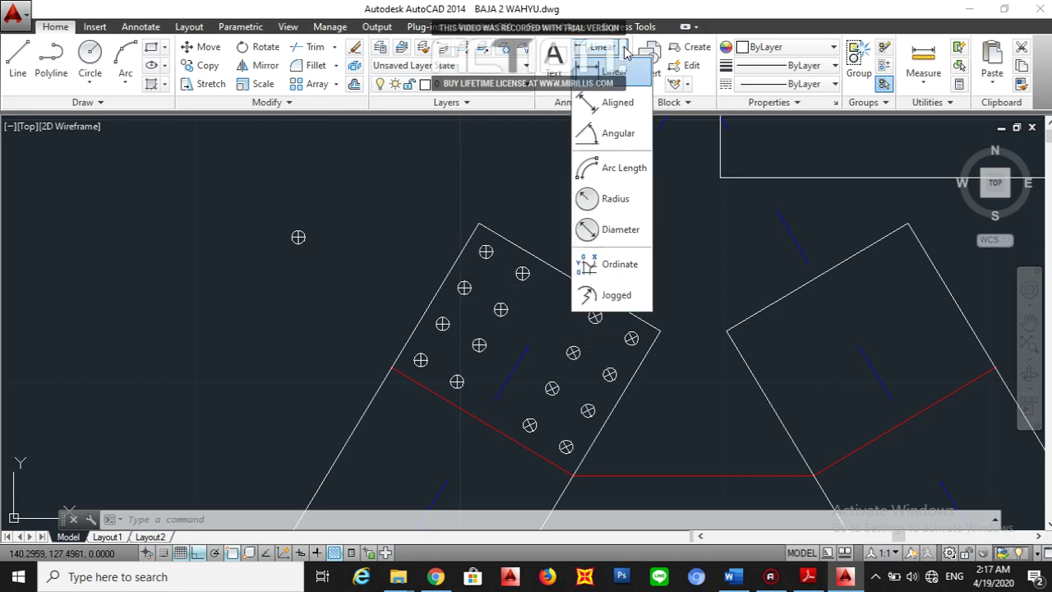
{"action": "left_click", "coordinate": [617, 104]}
{"action": "scroll", "coordinate": [543, 206], "scroll_direction": "down", "scroll_amount": 2}
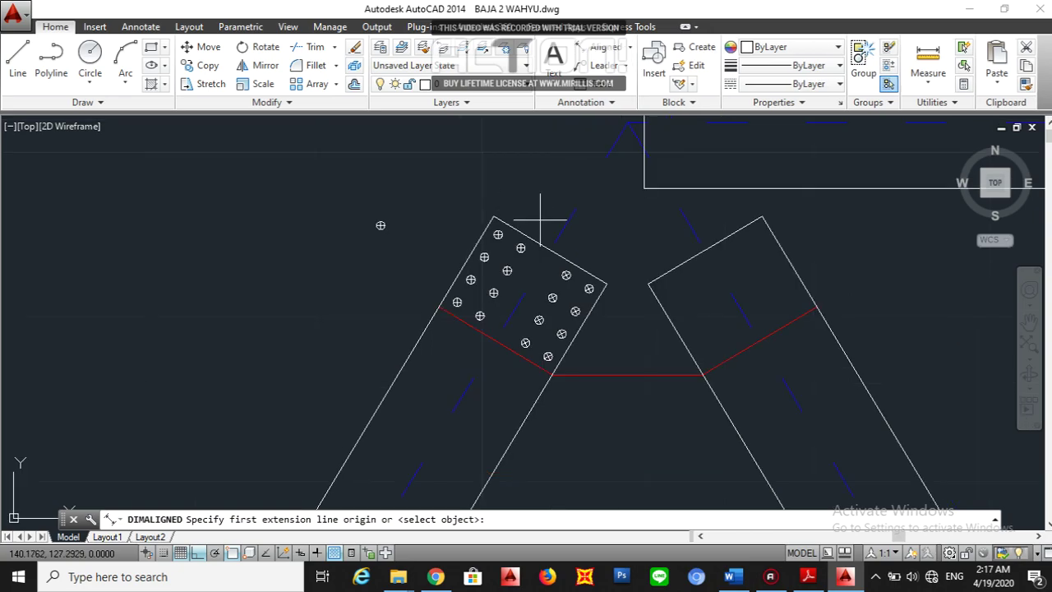
{"action": "left_click", "coordinate": [763, 218]}
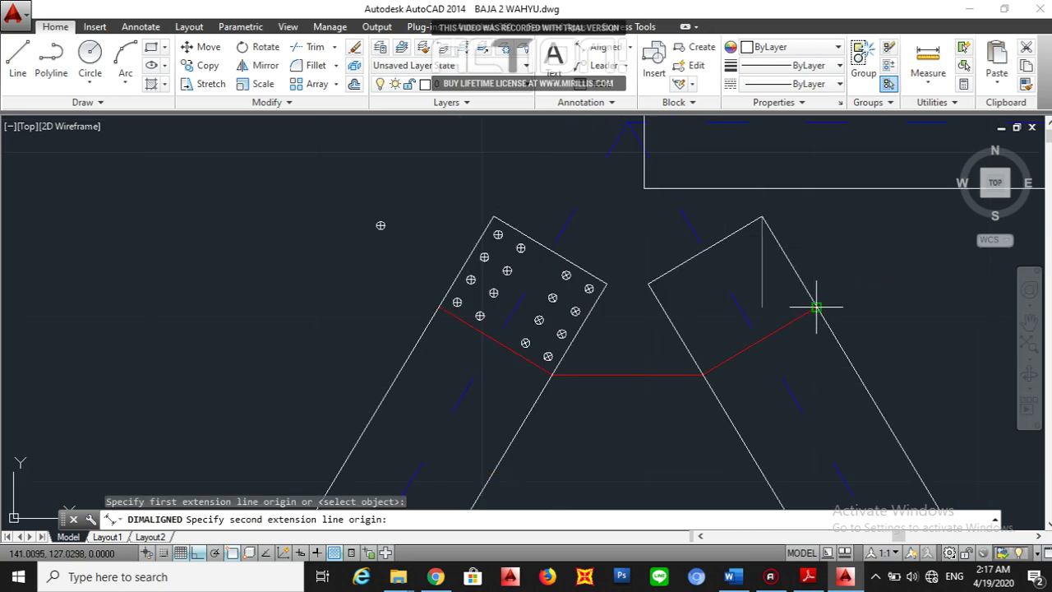
{"action": "left_click", "coordinate": [816, 308]}
{"action": "scroll", "coordinate": [770, 316], "scroll_direction": "down", "scroll_amount": 3}
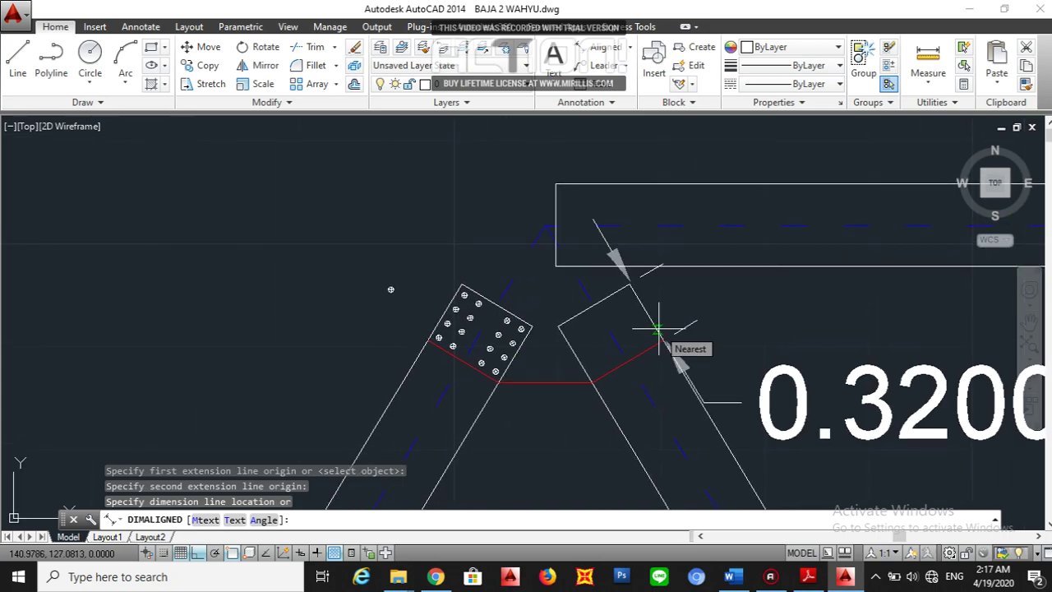
{"action": "key", "text": "Escape"}
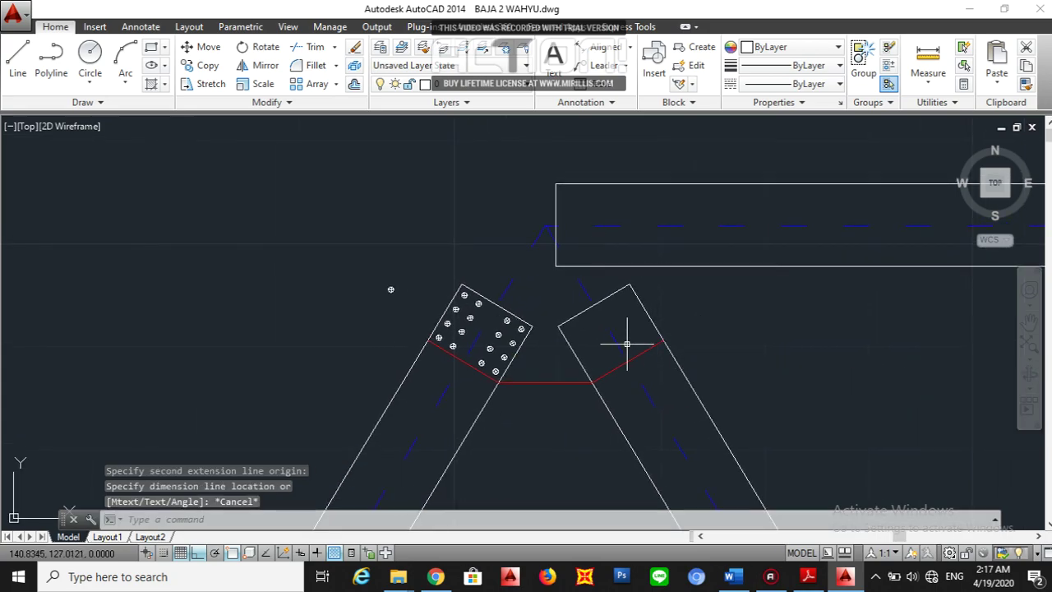
Offset the right diagonal's upper end line by 0.05 into the member.
{"action": "scroll", "coordinate": [627, 345], "scroll_direction": "up", "scroll_amount": 4}
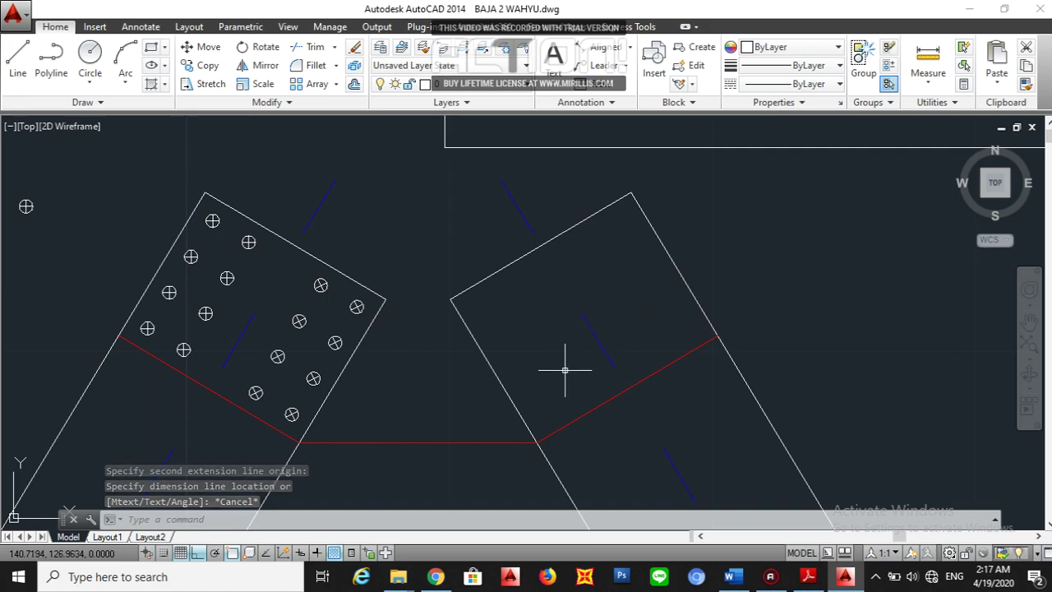
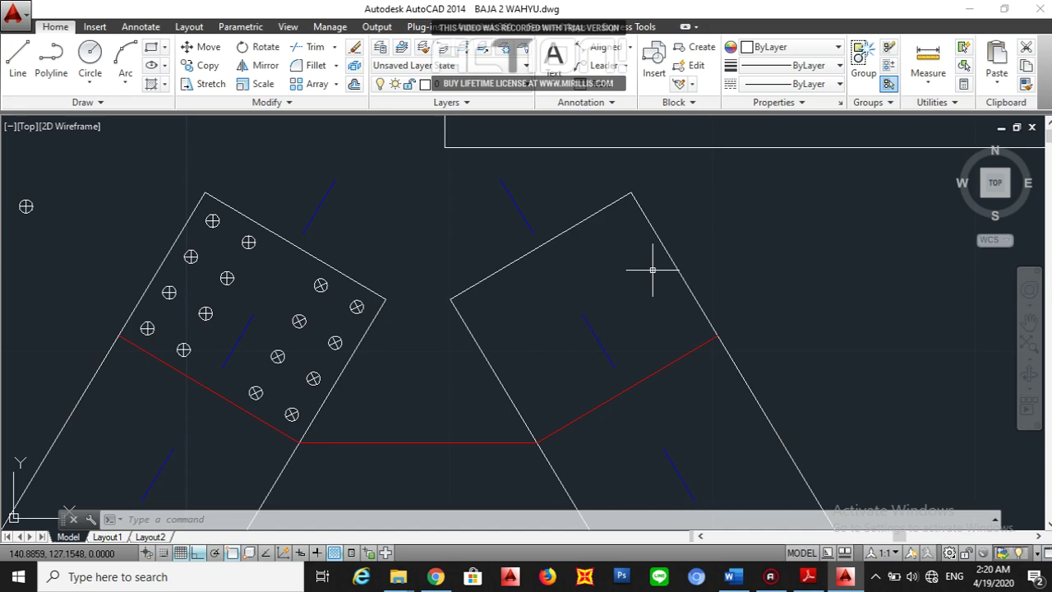
{"action": "type", "text": "o"}
{"action": "key", "text": "Return"}
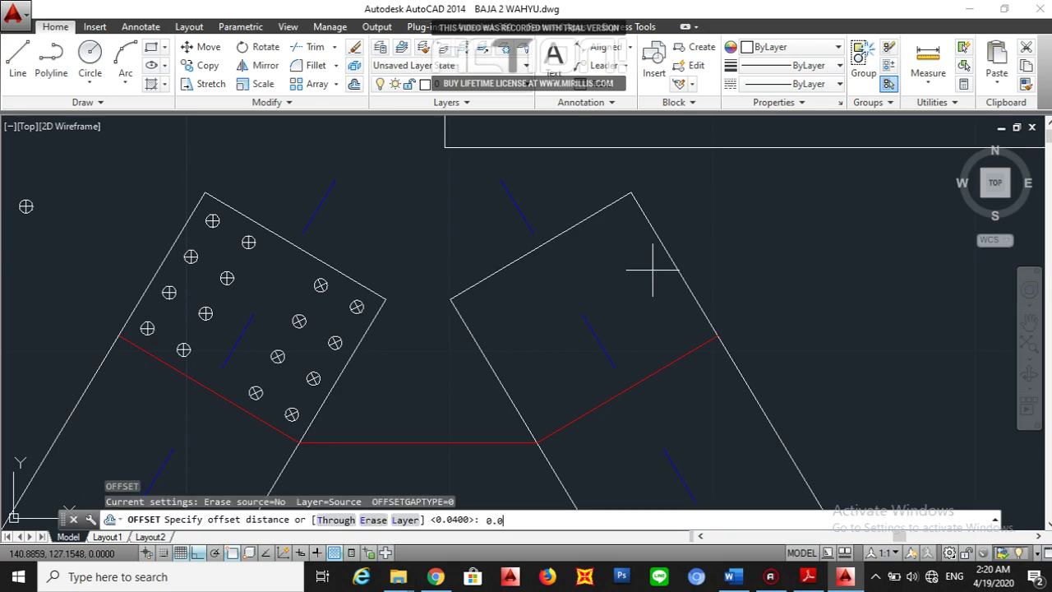
{"action": "type", "text": "0.05"}
{"action": "key", "text": "Return"}
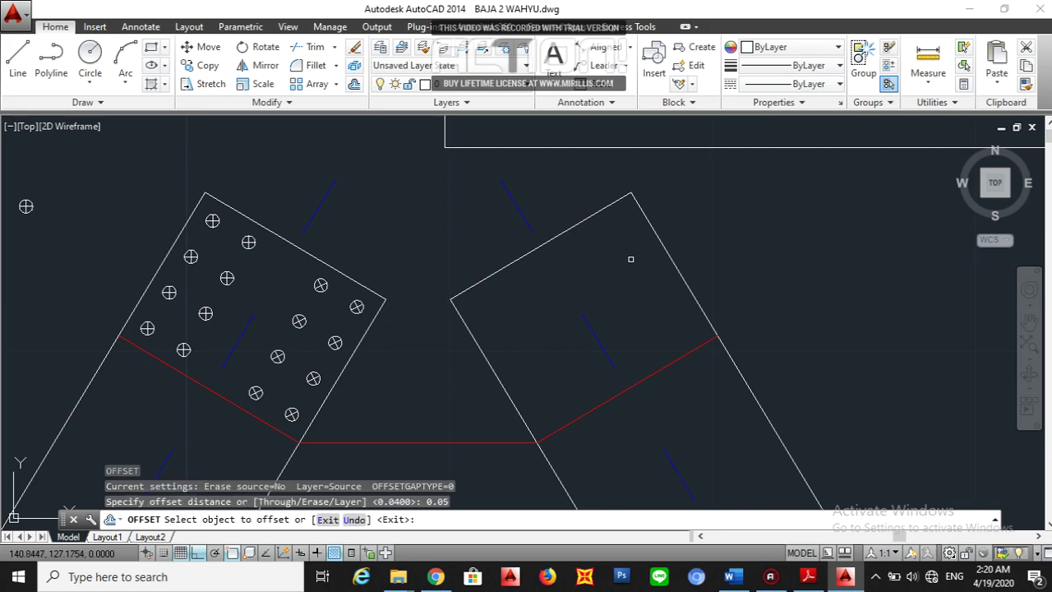
{"action": "left_click", "coordinate": [588, 218]}
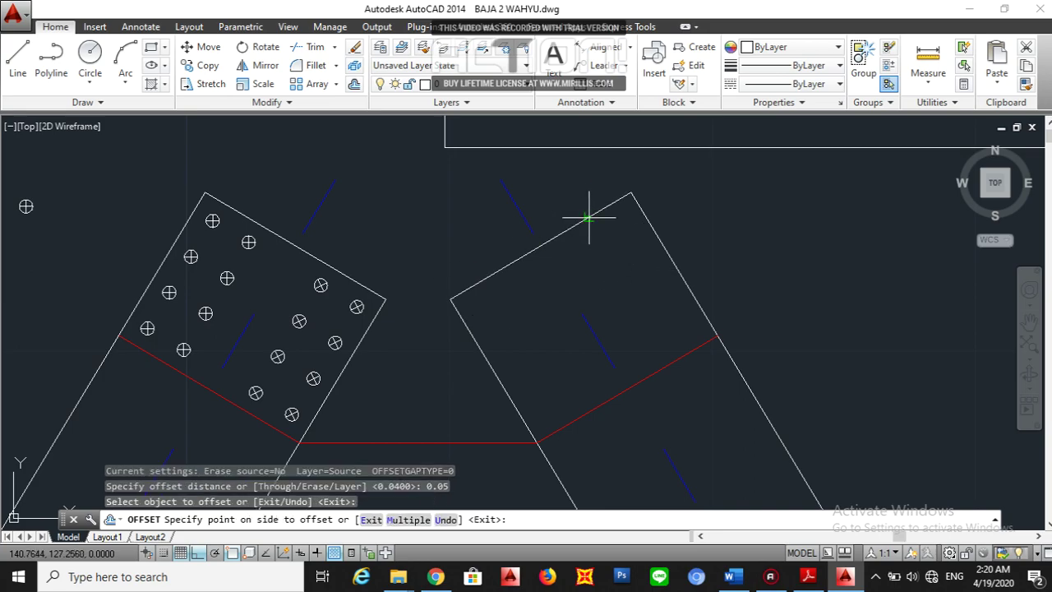
{"action": "left_click", "coordinate": [609, 258]}
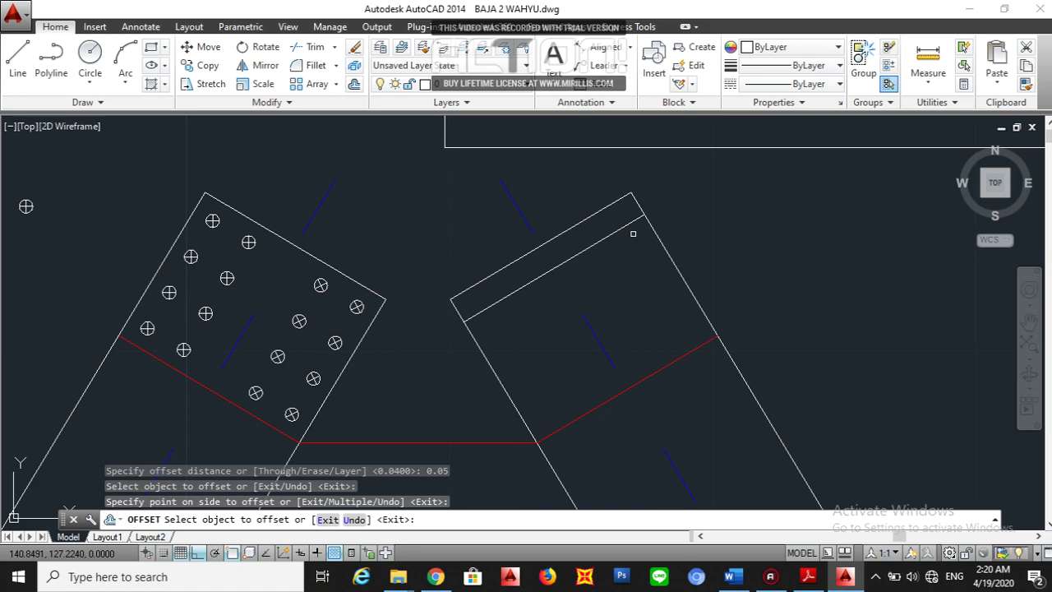
{"action": "key", "text": "Escape"}
Offset the inner guide line on the right diagonal by 0.11 towards the red line, and select the resulting line for another offset.
{"action": "key", "text": "Return"}
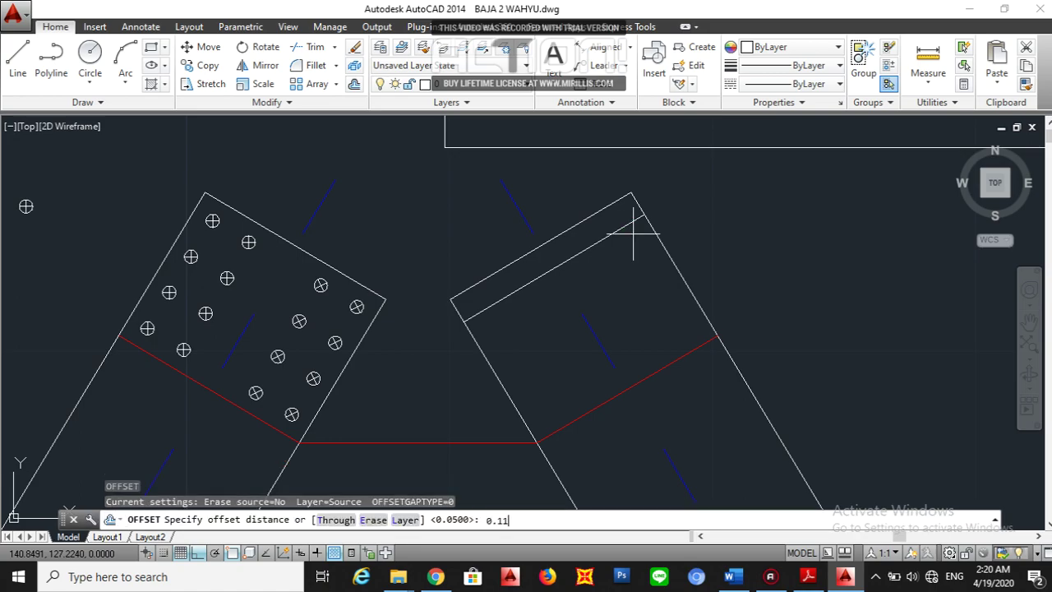
{"action": "type", "text": "0.11"}
{"action": "key", "text": "Return"}
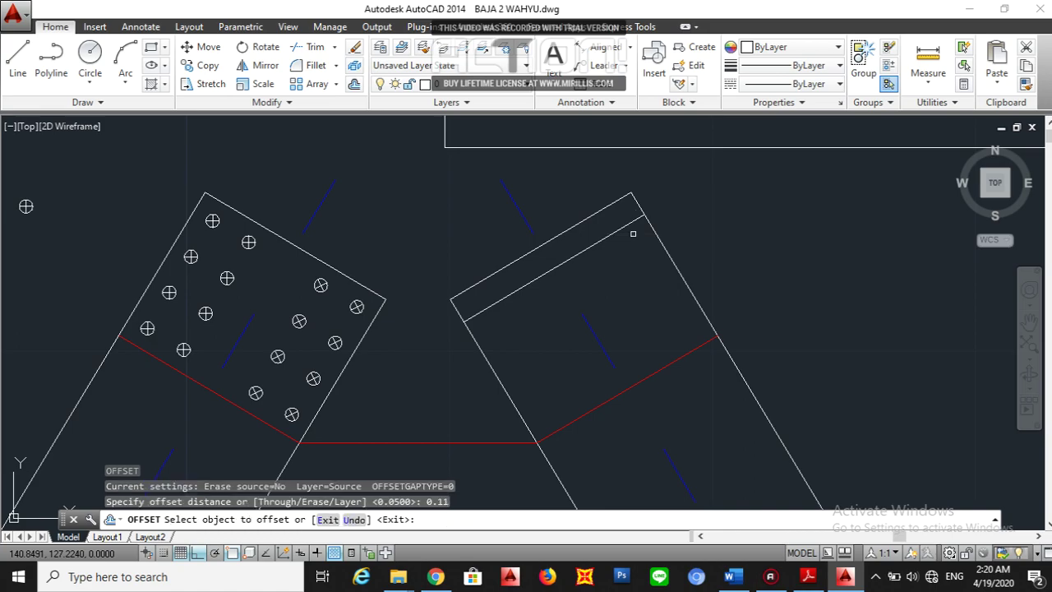
{"action": "left_click", "coordinate": [611, 238]}
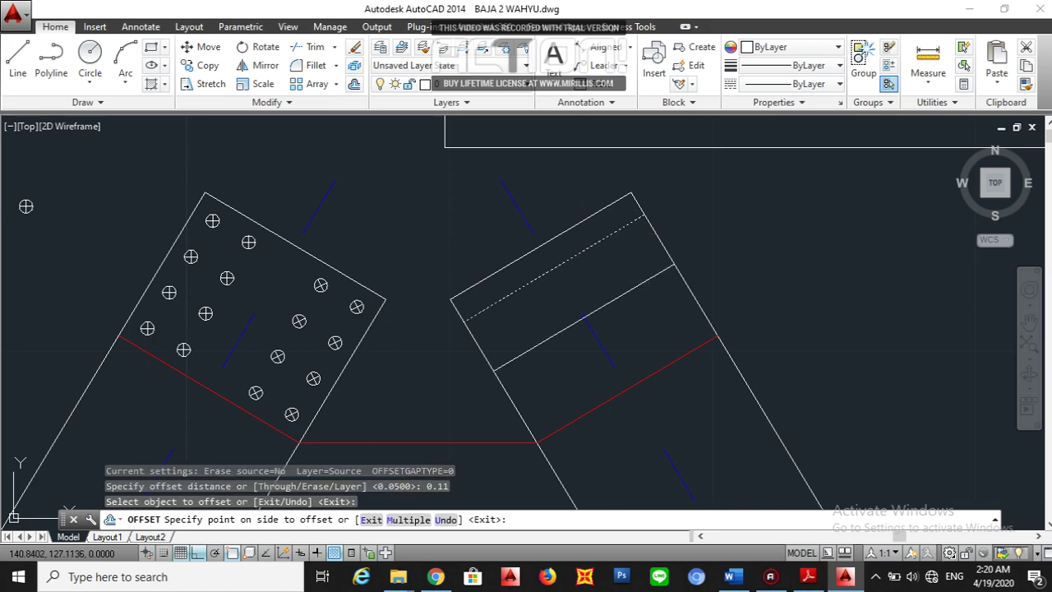
{"action": "left_click", "coordinate": [629, 290]}
{"action": "left_click", "coordinate": [635, 286]}
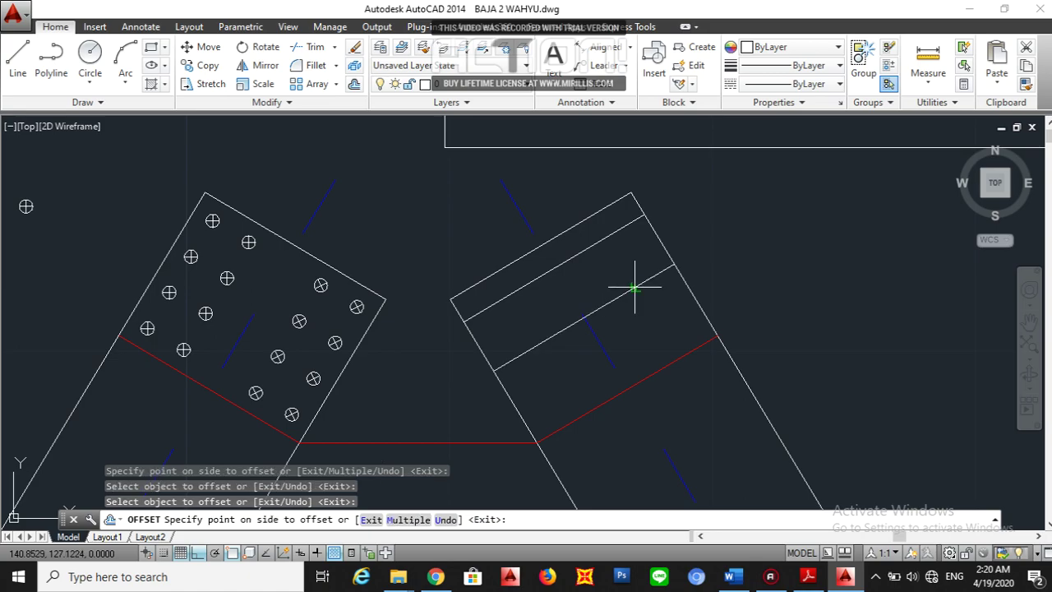
Offset the second cross guide line in the right diagonal member by 0.11 towards the red line.
{"action": "left_click", "coordinate": [652, 327]}
{"action": "key", "text": "Escape"}
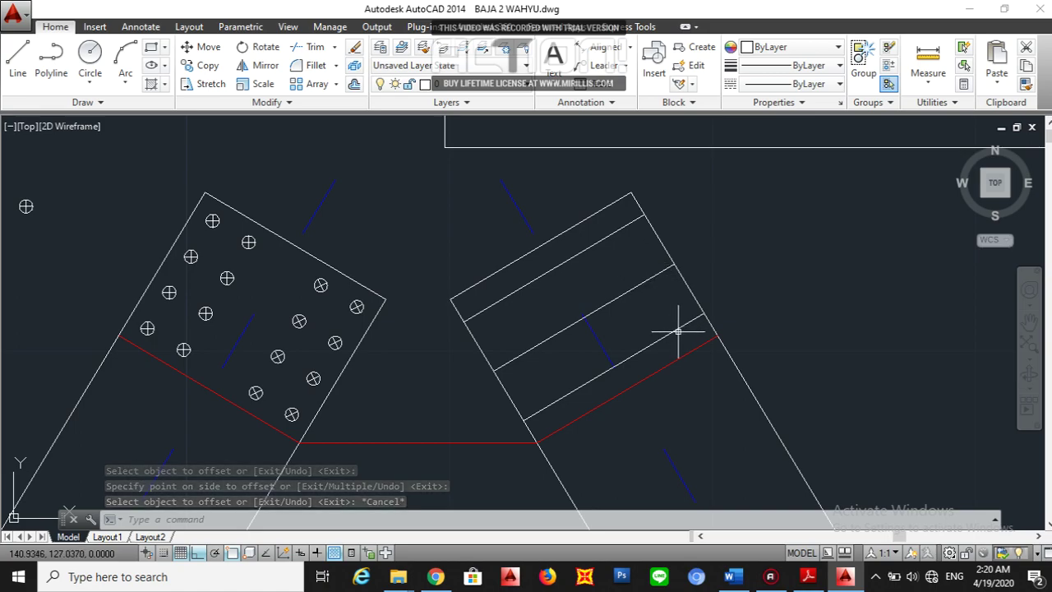
{"action": "left_click", "coordinate": [653, 231]}
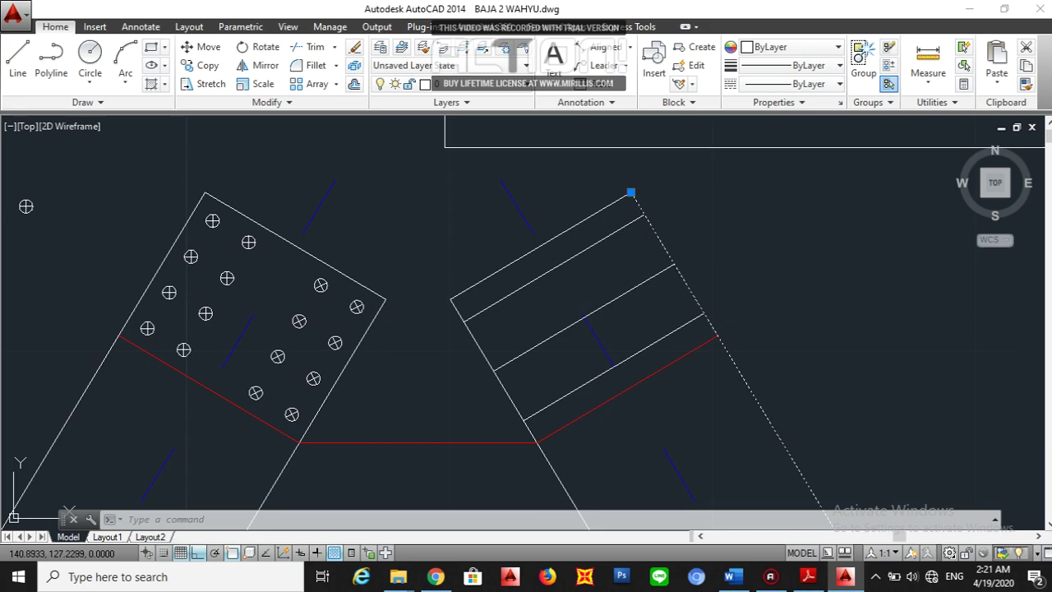
{"action": "left_click", "coordinate": [177, 243]}
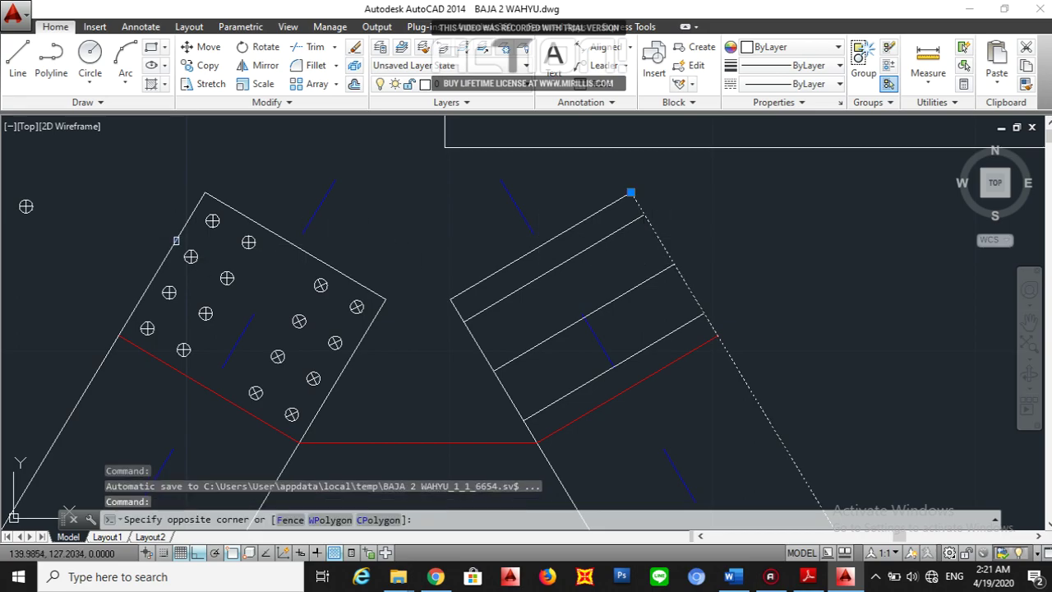
{"action": "left_click", "coordinate": [177, 243]}
{"action": "key", "text": "Escape"}
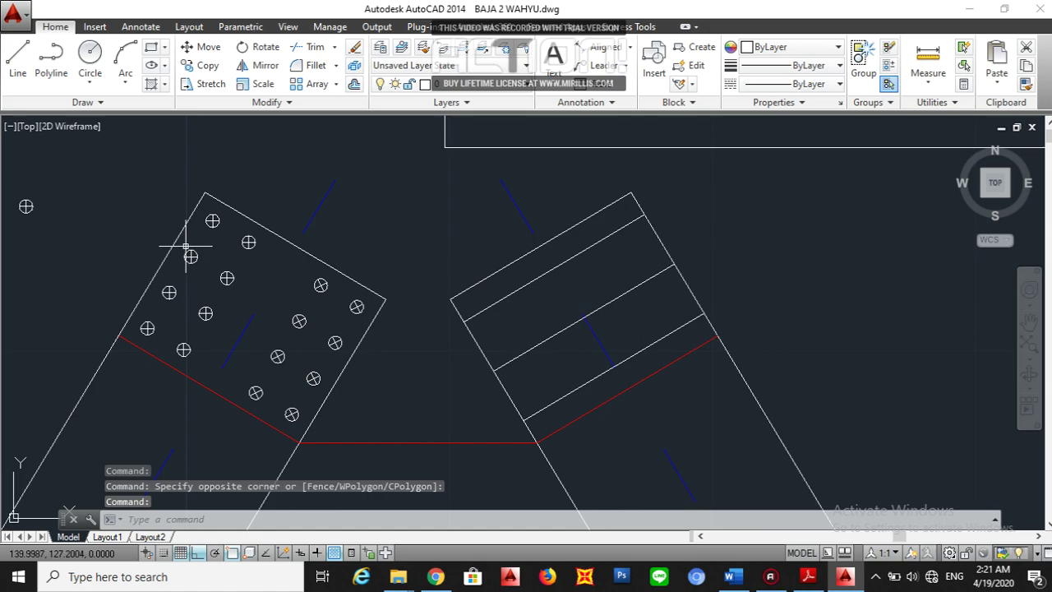
Offset the outer long edge of the right diagonal member inward by 0.04.
{"action": "type", "text": "o"}
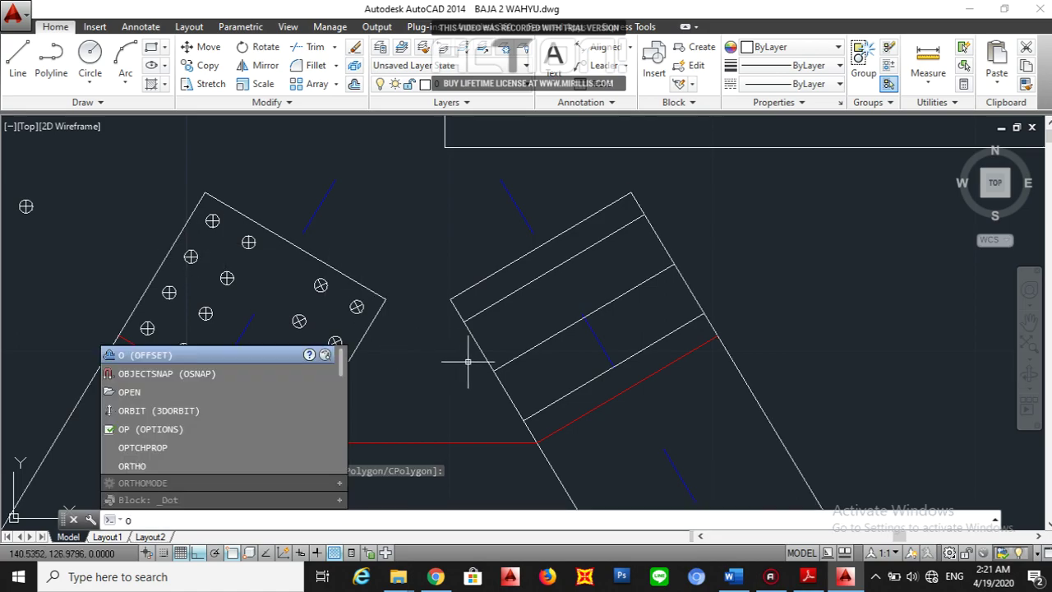
{"action": "key", "text": "Return"}
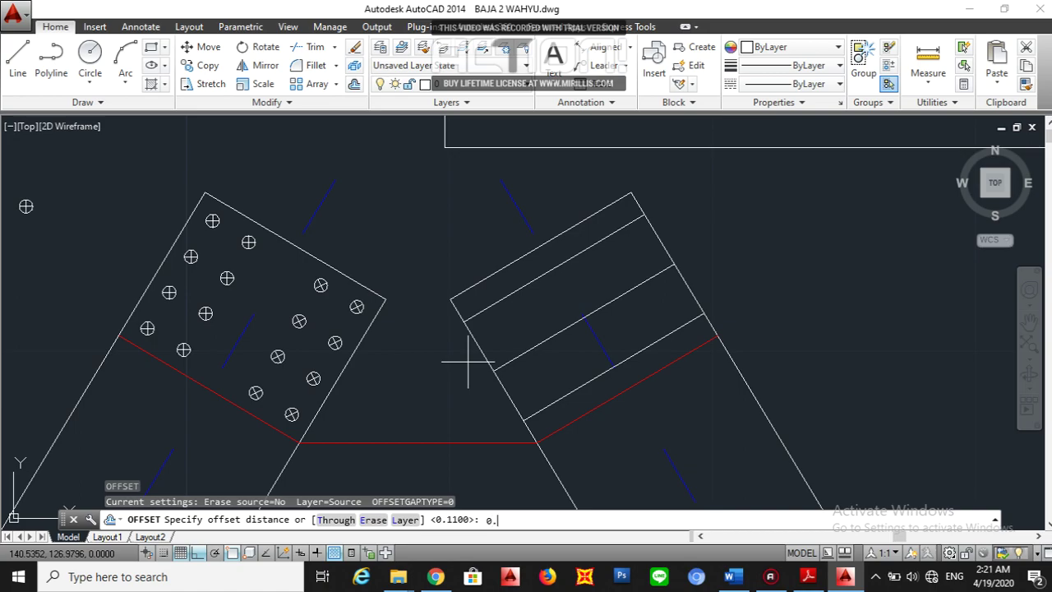
{"action": "type", "text": "0.04"}
{"action": "key", "text": "Return"}
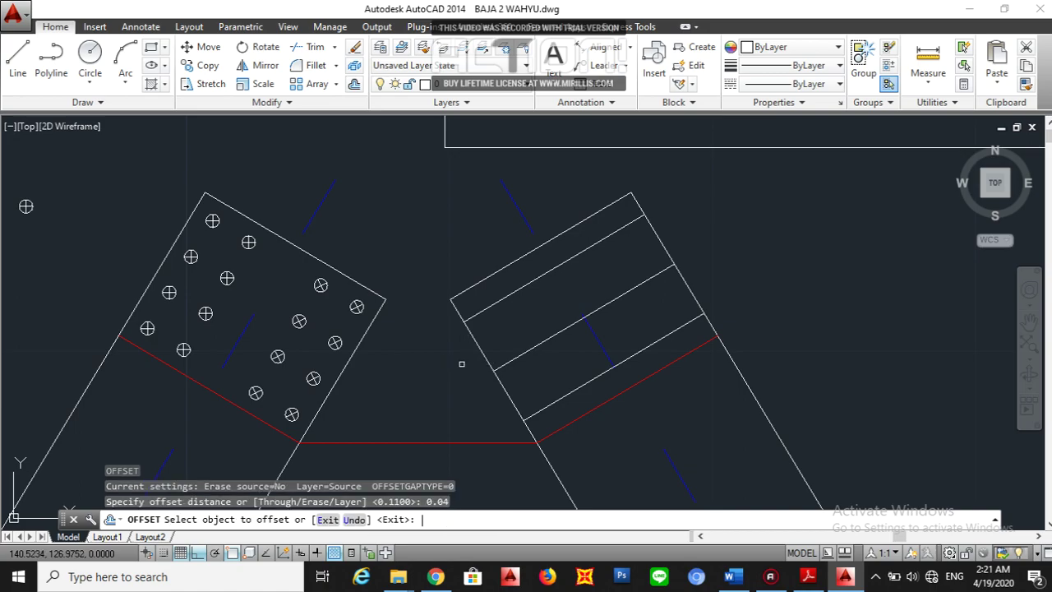
{"action": "left_click", "coordinate": [660, 236]}
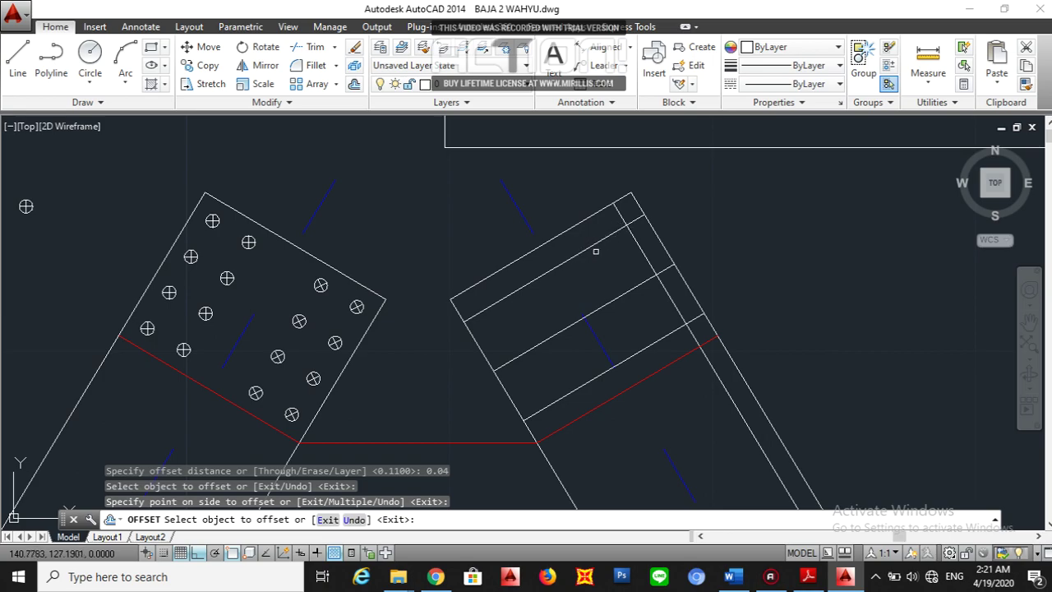
Offset the new guide line inward twice more in succession at 0.04 spacing and erase the middle one of the three guides.
{"action": "left_click", "coordinate": [642, 254]}
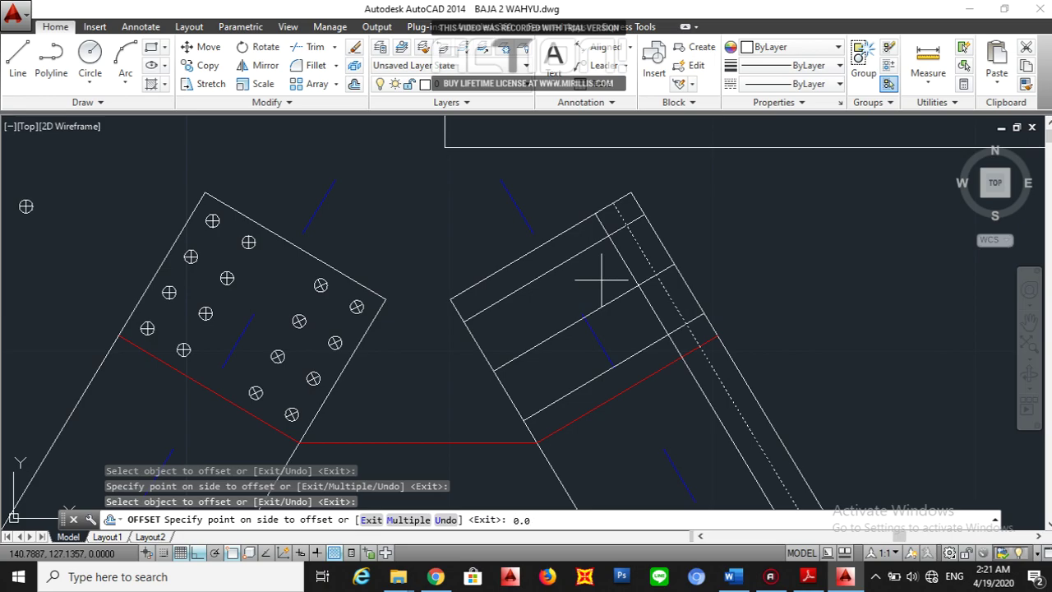
{"action": "key", "text": "Return"}
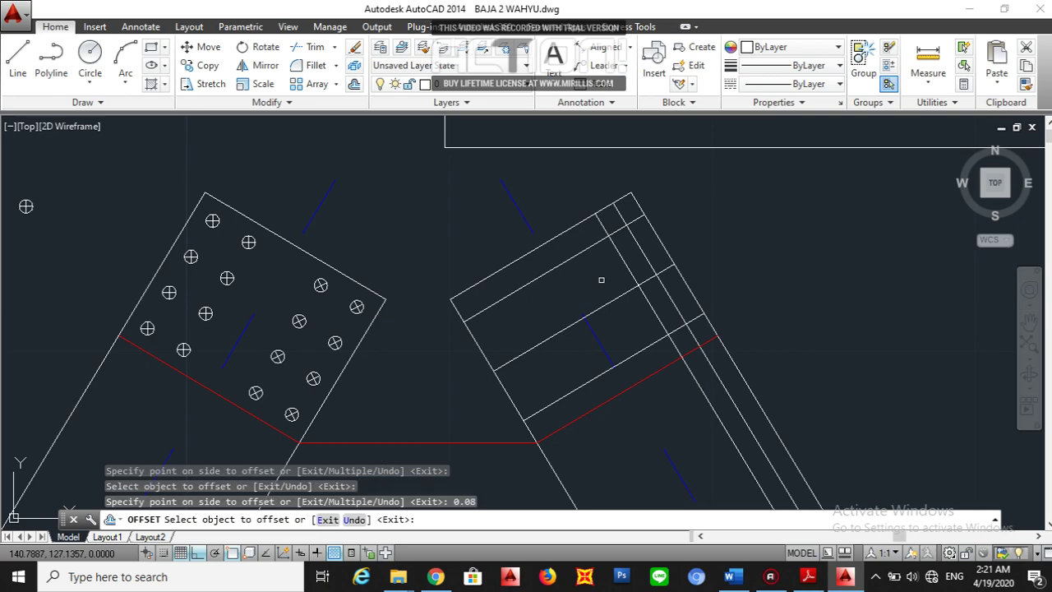
{"action": "left_click", "coordinate": [625, 259]}
{"action": "left_click", "coordinate": [596, 275]}
{"action": "key", "text": "Escape"}
{"action": "left_click", "coordinate": [620, 252]}
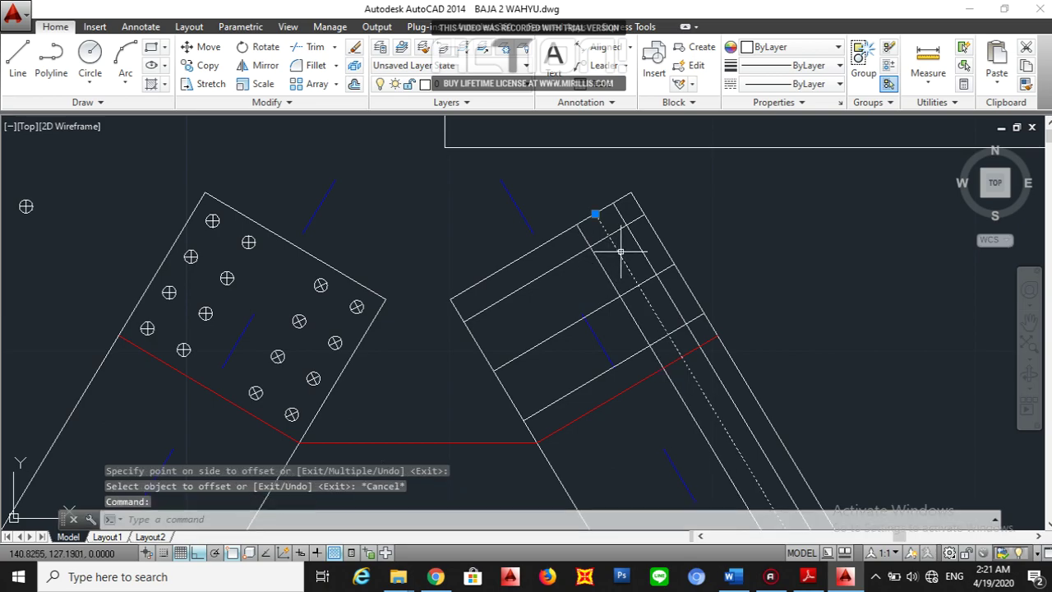
{"action": "key", "text": "Delete"}
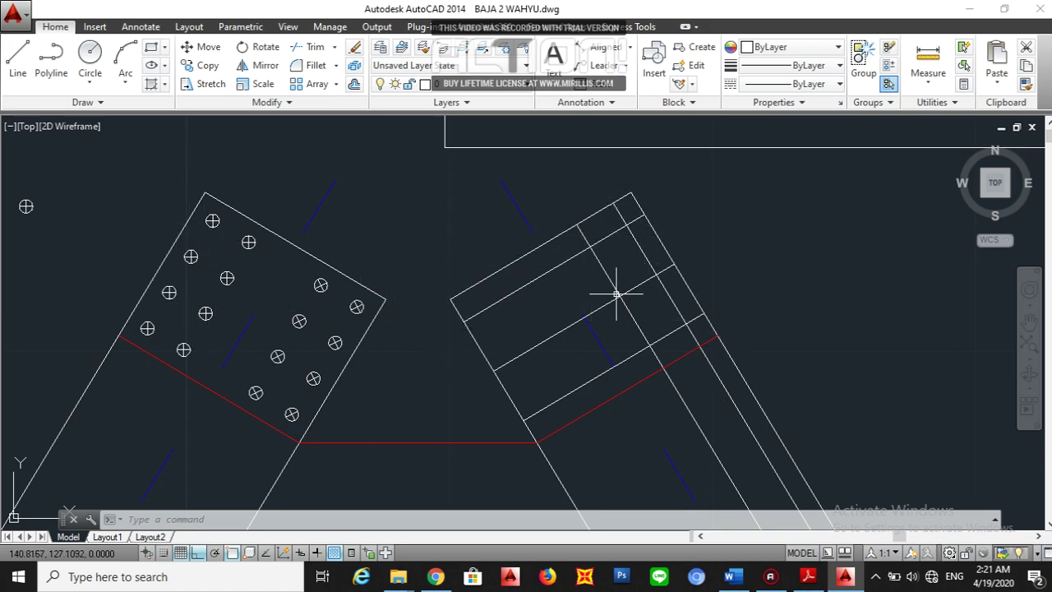
Copy the spare bolt symbol from its centre onto the six guide line intersections in the right diagonal member.
{"action": "left_click", "coordinate": [52, 236]}
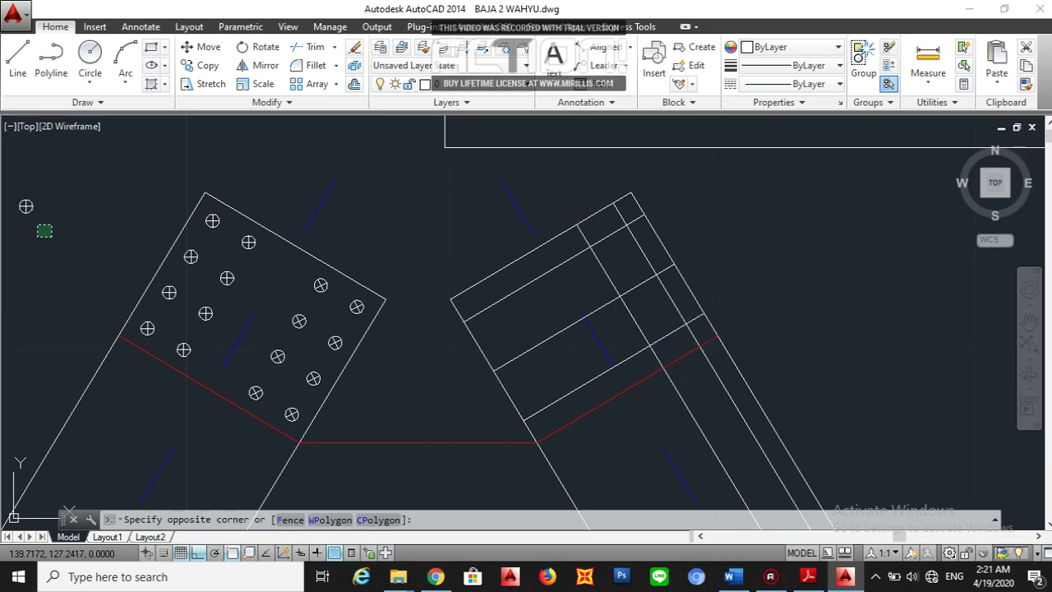
{"action": "left_click", "coordinate": [5, 193]}
{"action": "type", "text": "co"}
{"action": "key", "text": "Return"}
{"action": "scroll", "coordinate": [27, 205], "scroll_direction": "up", "scroll_amount": 2}
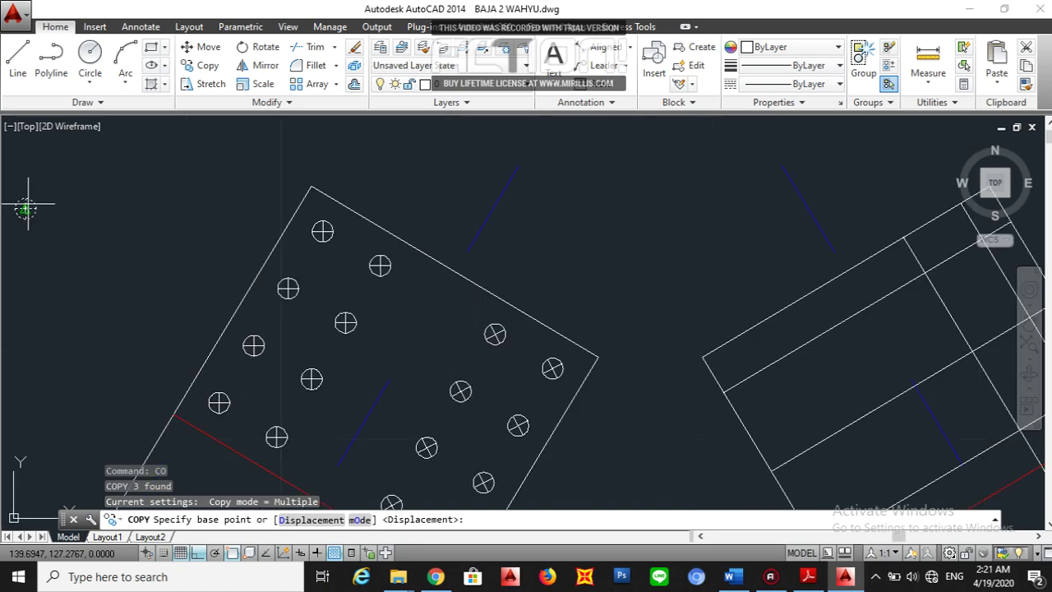
{"action": "left_click", "coordinate": [26, 208]}
{"action": "scroll", "coordinate": [26, 209], "scroll_direction": "down", "scroll_amount": 2}
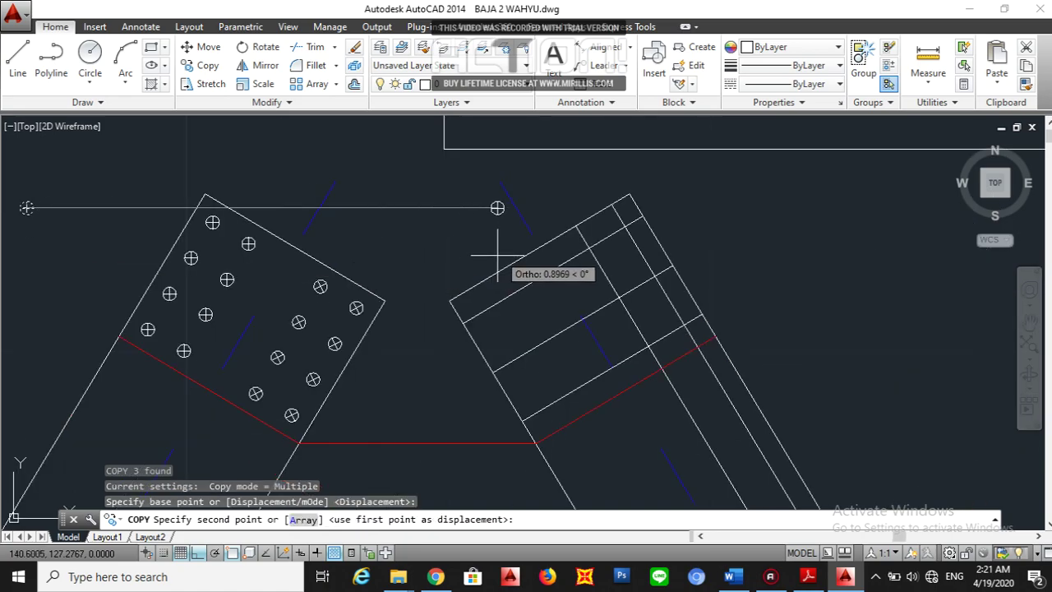
{"action": "left_click", "coordinate": [588, 247]}
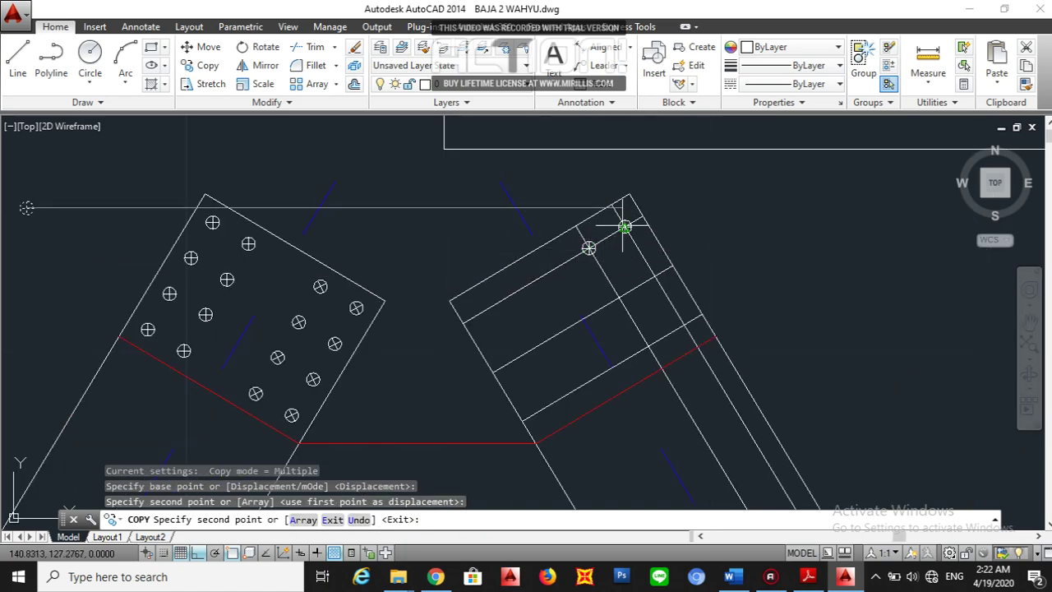
{"action": "left_click", "coordinate": [625, 226]}
{"action": "left_click", "coordinate": [618, 296]}
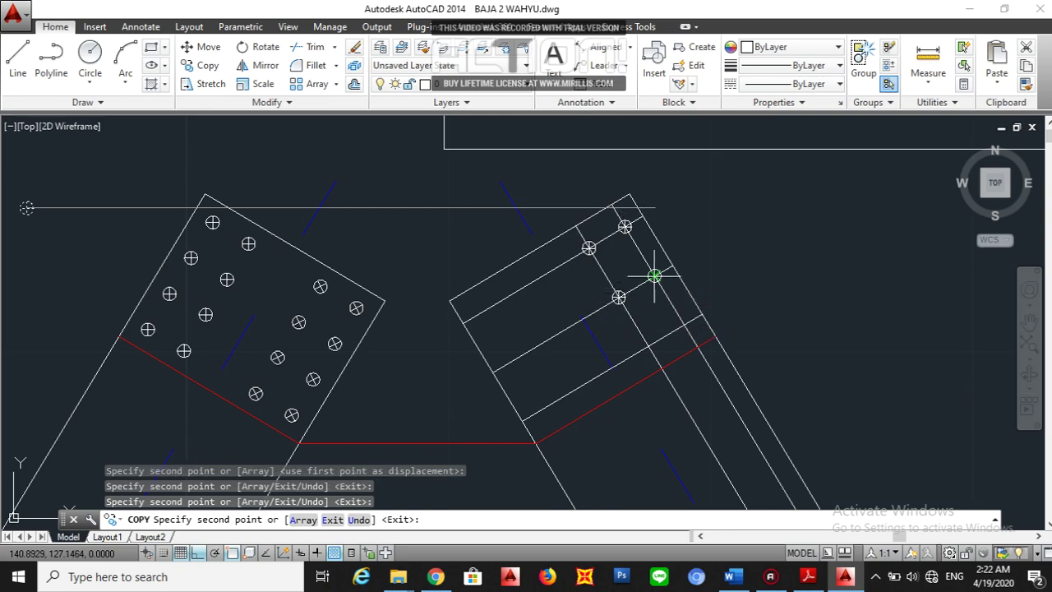
{"action": "left_click", "coordinate": [655, 276]}
{"action": "left_click", "coordinate": [684, 325]}
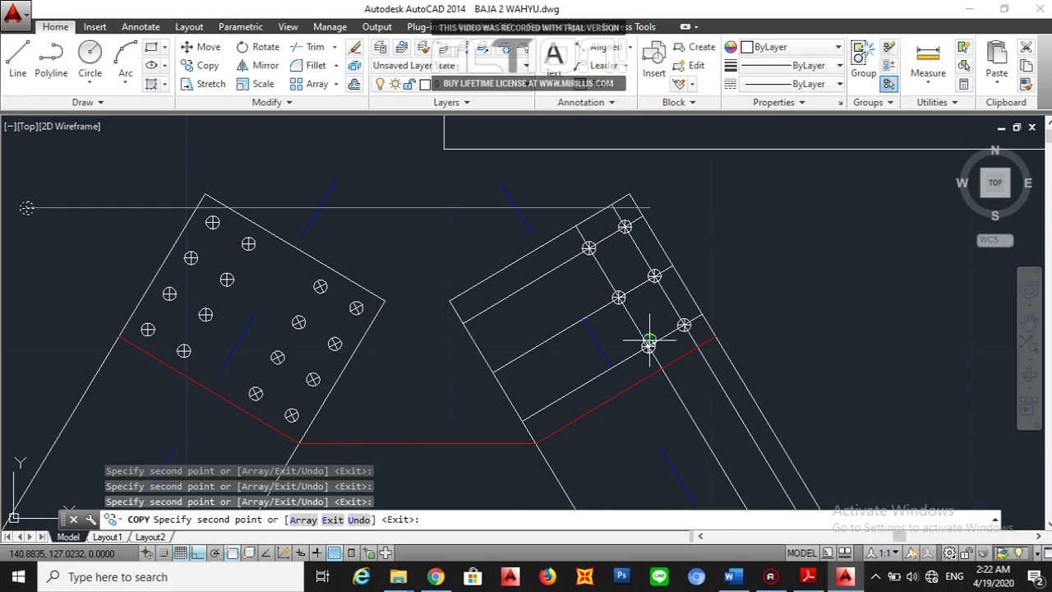
{"action": "left_click", "coordinate": [648, 346]}
{"action": "key", "text": "Escape"}
Erase the three cross guide lines and two lengthwise guide lines from the right diagonal member, keeping the bolts.
{"action": "left_click", "coordinate": [584, 360]}
{"action": "left_click", "coordinate": [565, 399]}
{"action": "left_click", "coordinate": [561, 345]}
{"action": "left_click", "coordinate": [505, 281]}
{"action": "left_click", "coordinate": [558, 267]}
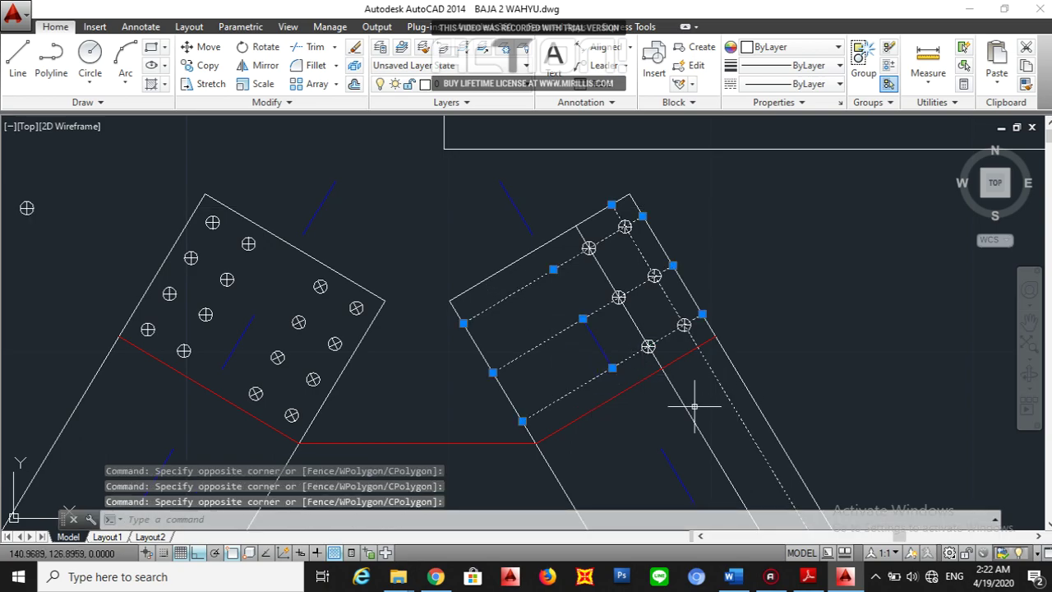
{"action": "left_click", "coordinate": [671, 420]}
{"action": "key", "text": "Delete"}
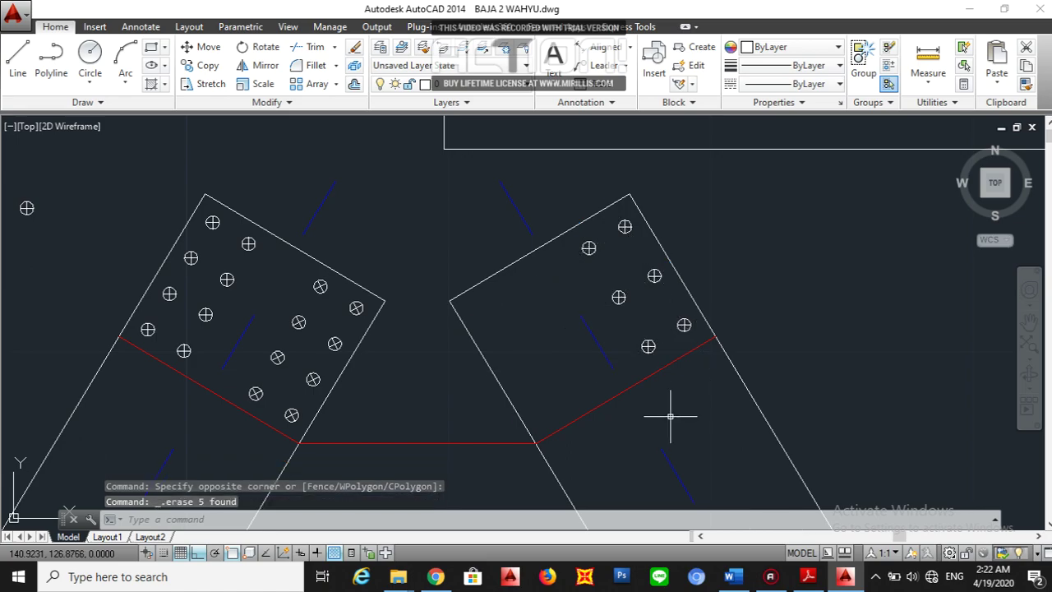
Mirror the six bolts about the right diagonal member's centre axis, from its end midpoint to the red line's midpoint, keeping the originals.
{"action": "left_click", "coordinate": [629, 306]}
{"action": "left_click", "coordinate": [579, 258]}
{"action": "left_click", "coordinate": [613, 268]}
{"action": "left_click", "coordinate": [579, 238]}
{"action": "left_click", "coordinate": [639, 244]}
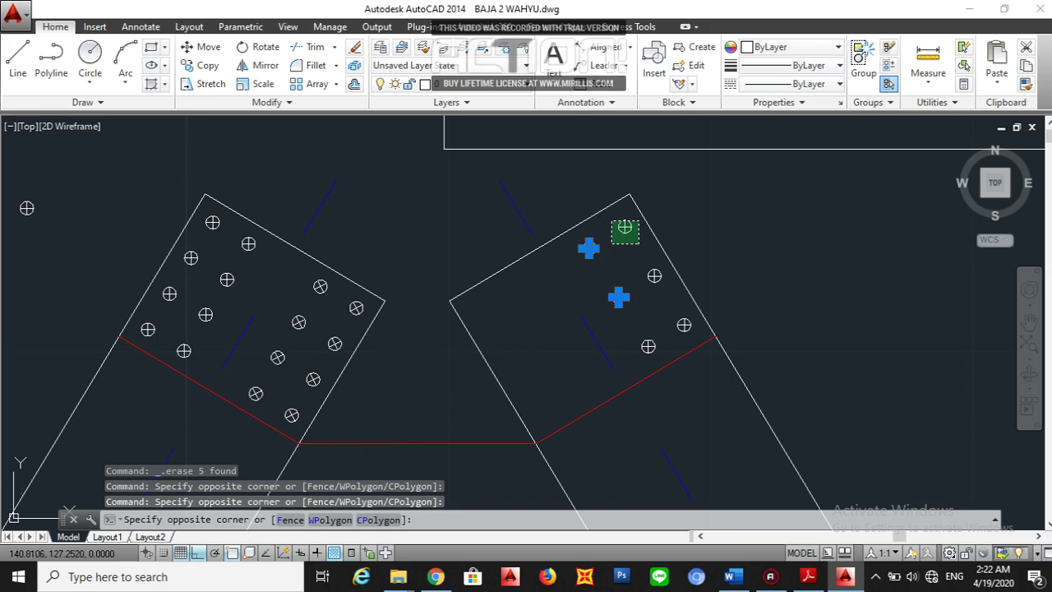
{"action": "left_click", "coordinate": [611, 219]}
{"action": "left_click", "coordinate": [671, 293]}
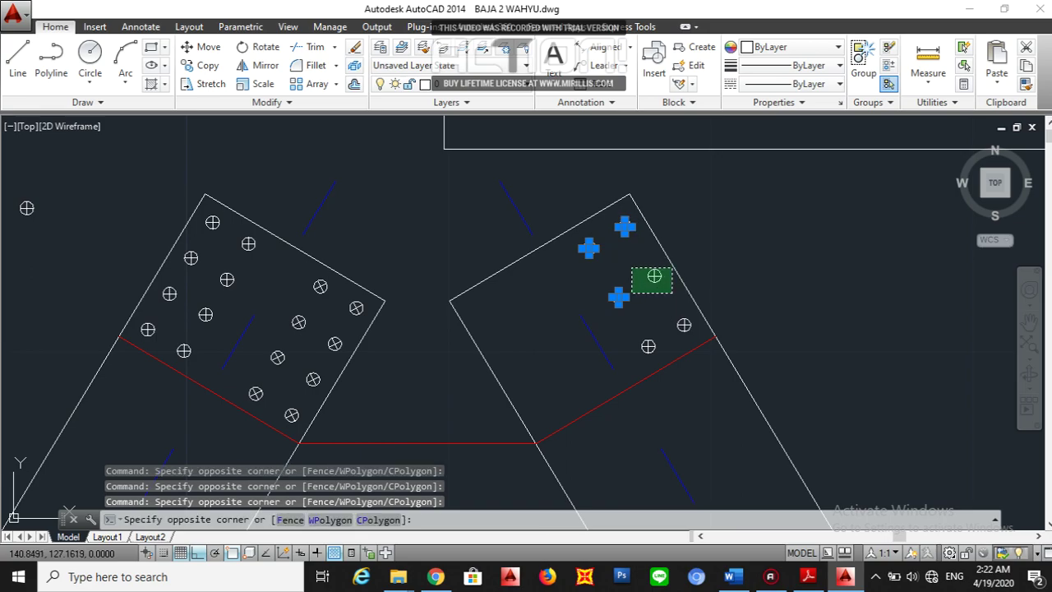
{"action": "left_click", "coordinate": [633, 270]}
{"action": "left_click", "coordinate": [697, 330]}
{"action": "left_click", "coordinate": [672, 323]}
{"action": "left_click", "coordinate": [667, 351]}
{"action": "left_click", "coordinate": [639, 329]}
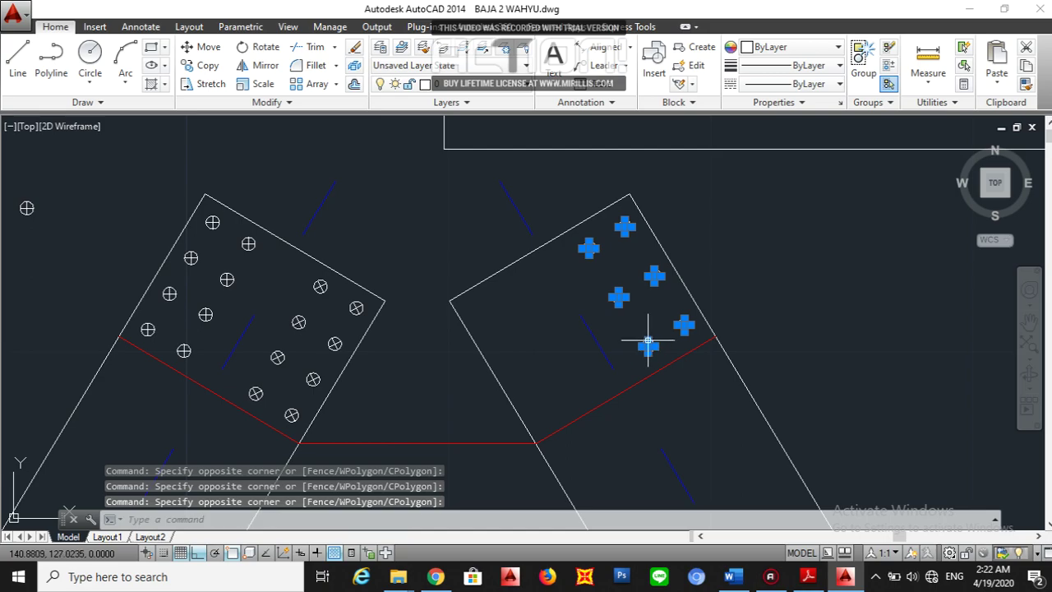
{"action": "type", "text": "mi"}
{"action": "key", "text": "Return"}
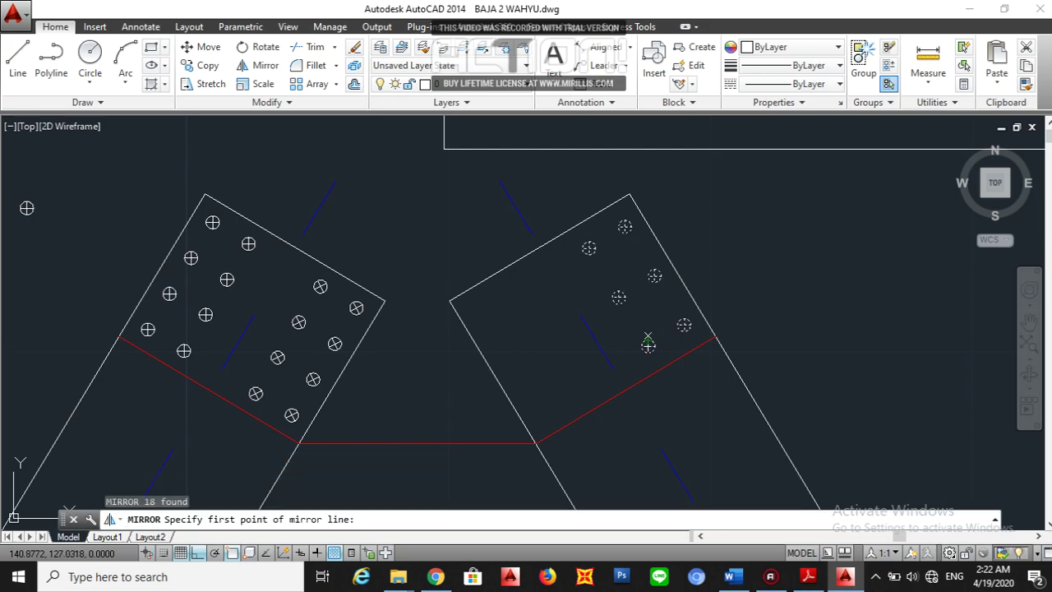
{"action": "left_click", "coordinate": [539, 245]}
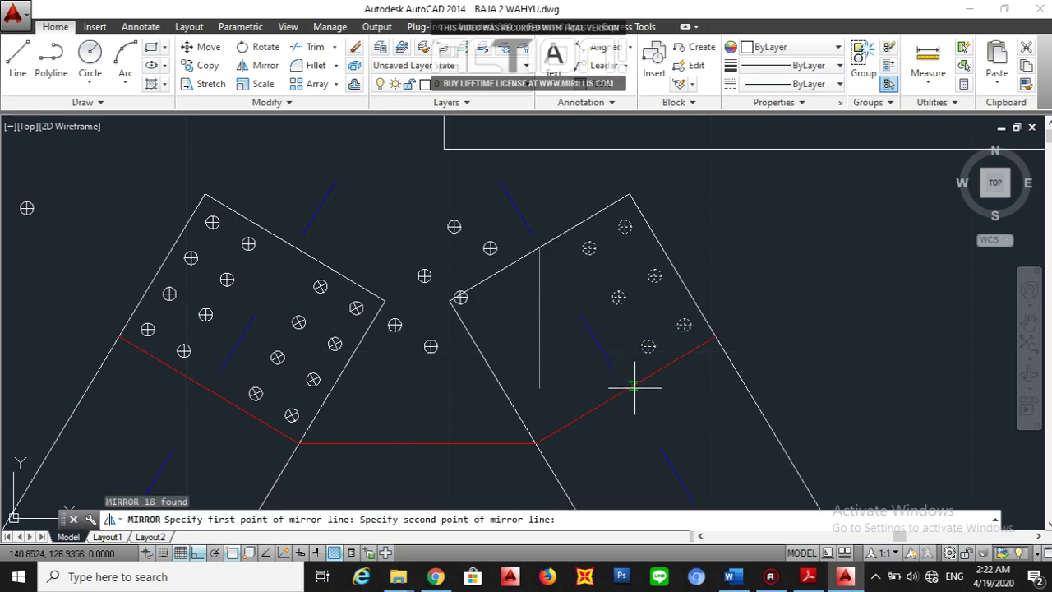
{"action": "left_click", "coordinate": [629, 391]}
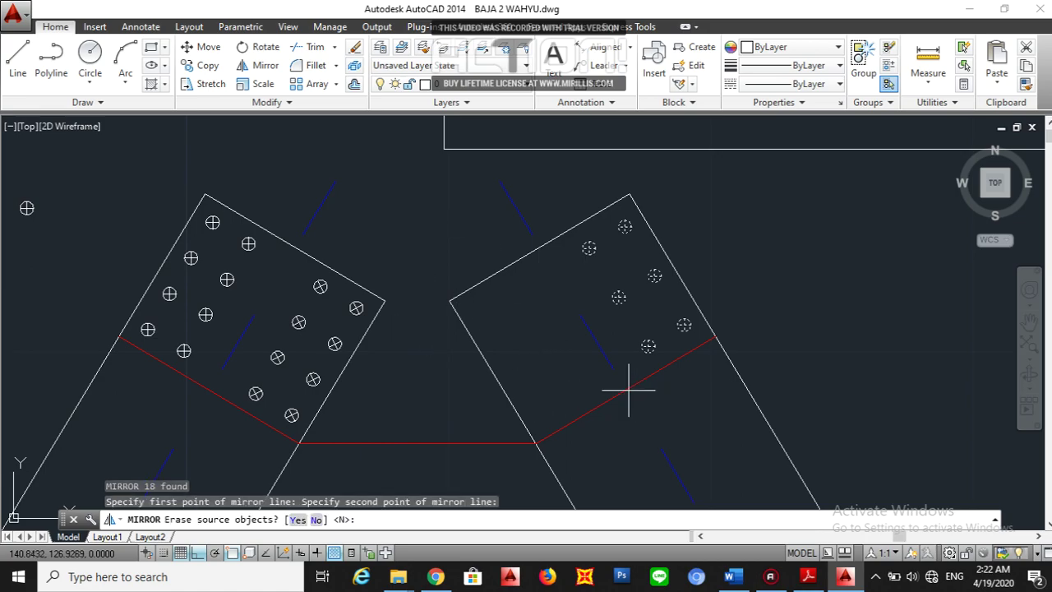
{"action": "key", "text": "Return"}
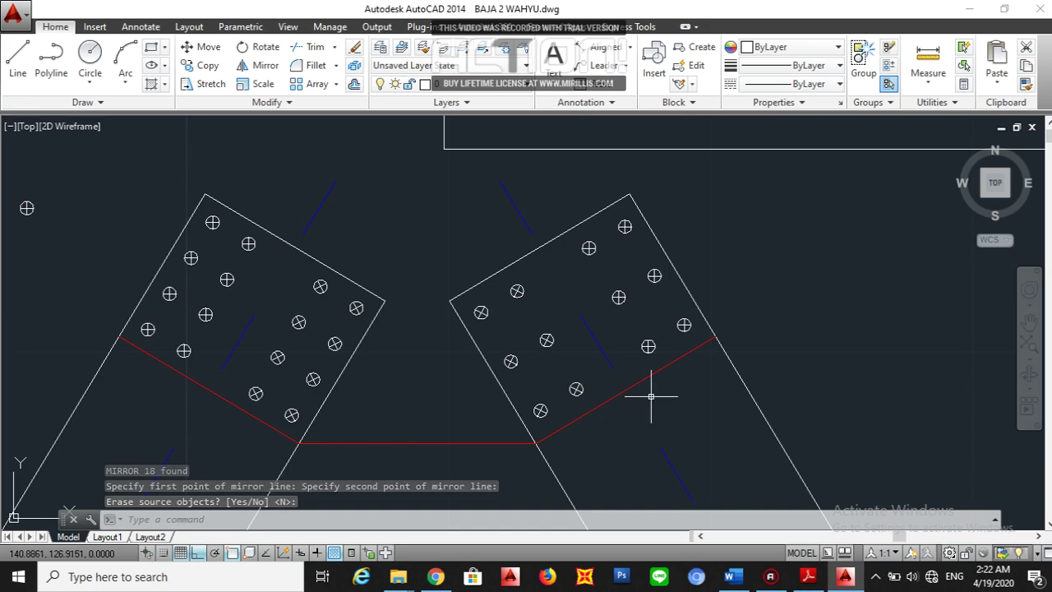
Draw vertical line segments from the red outline's right end to the lower edge and on to the upper edge of the horizontal member.
{"action": "scroll", "coordinate": [651, 396], "scroll_direction": "down", "scroll_amount": 2}
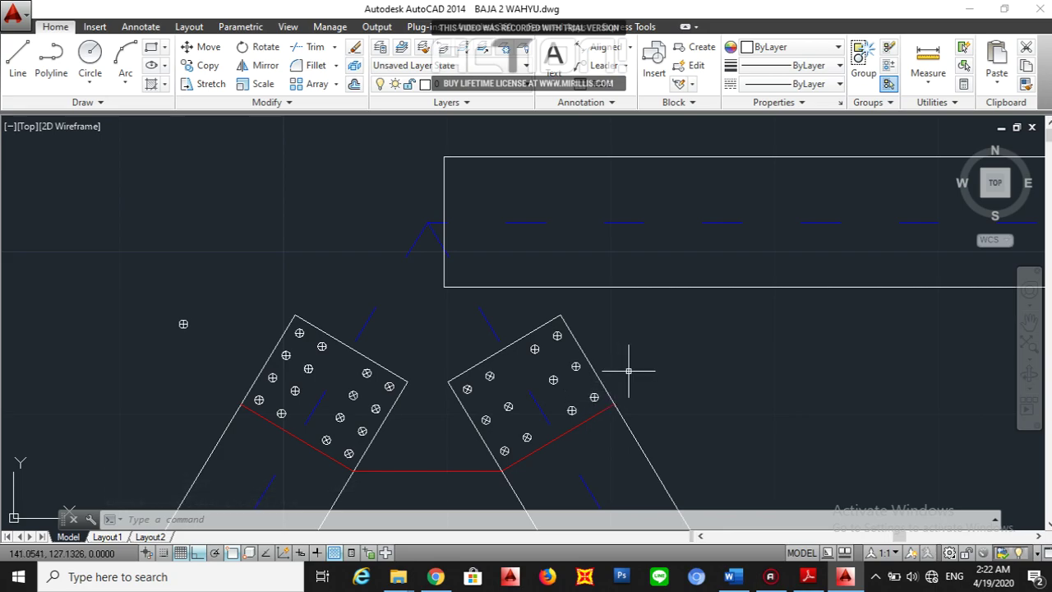
{"action": "type", "text": "l"}
{"action": "key", "text": "Return"}
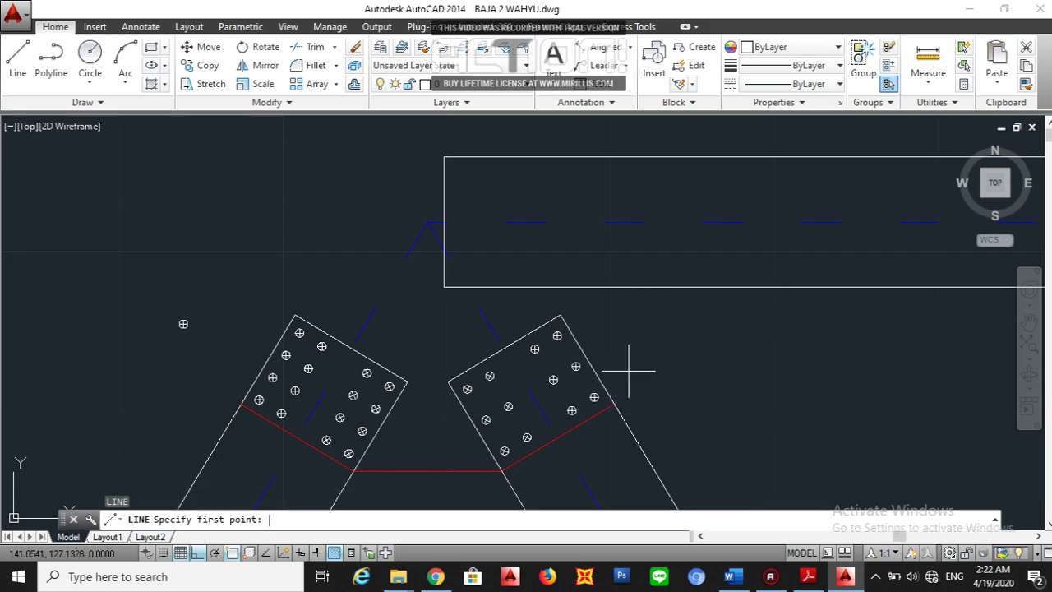
{"action": "left_click", "coordinate": [614, 405]}
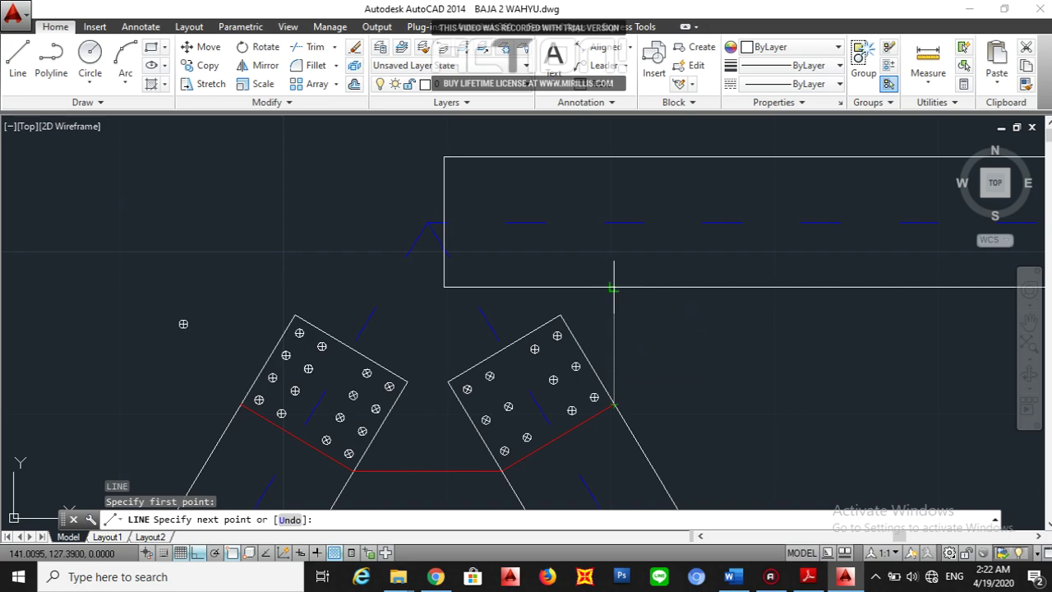
{"action": "left_click", "coordinate": [614, 287]}
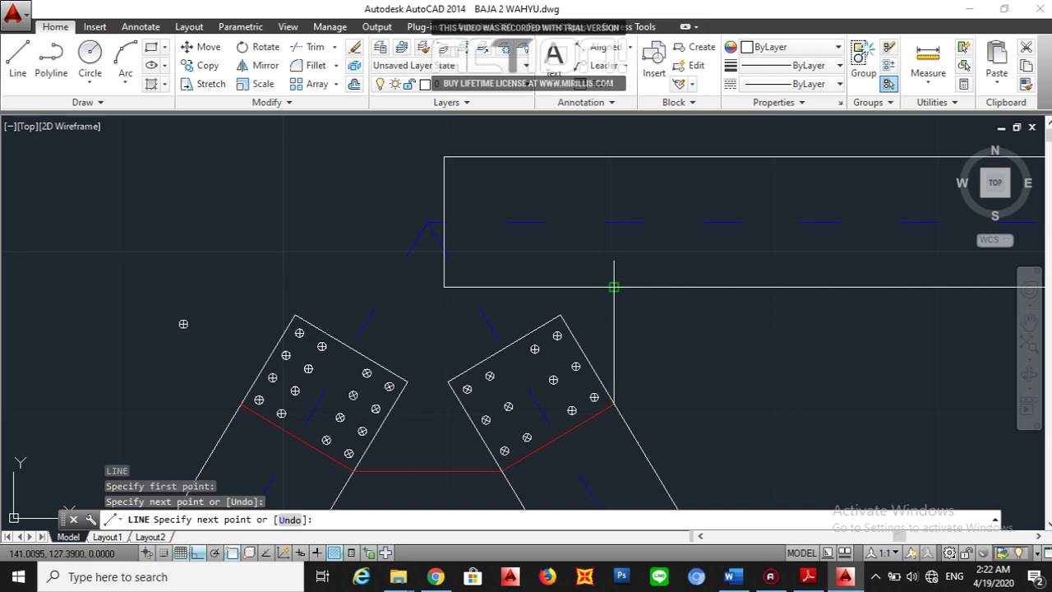
{"action": "left_click", "coordinate": [616, 153]}
{"action": "key", "text": "Escape"}
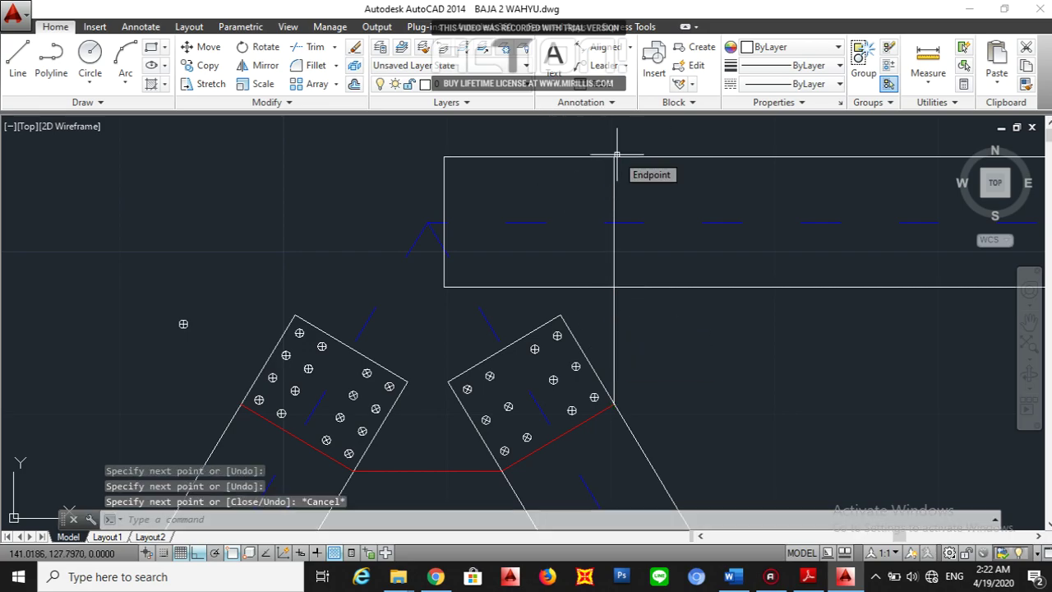
Change the colour of the two new vertical line segments to Red.
{"action": "left_click", "coordinate": [640, 331]}
{"action": "left_click", "coordinate": [613, 294]}
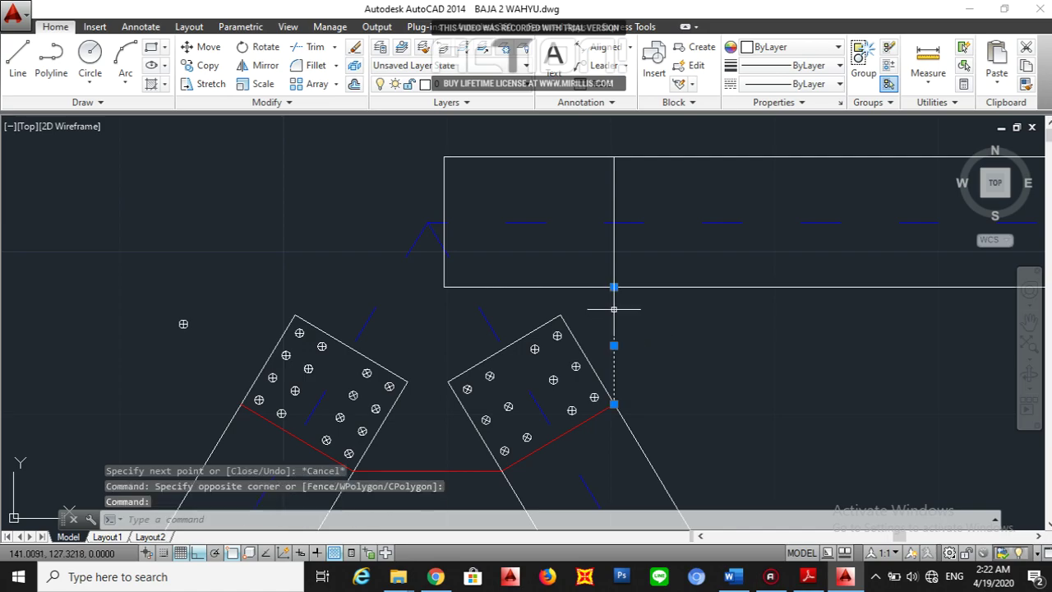
{"action": "left_click", "coordinate": [614, 267]}
{"action": "left_click", "coordinate": [781, 47]}
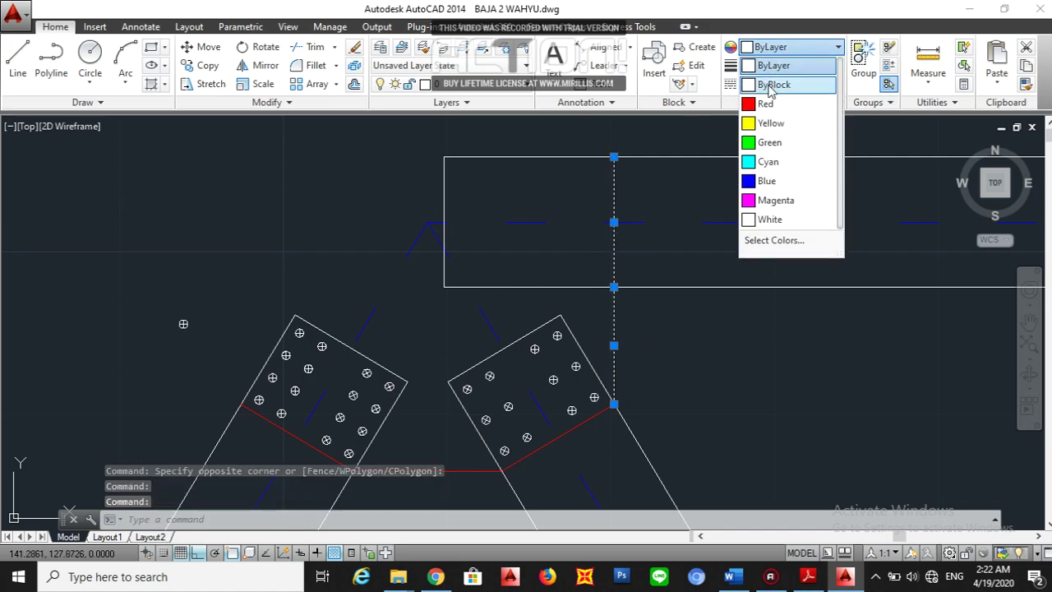
{"action": "left_click", "coordinate": [769, 104]}
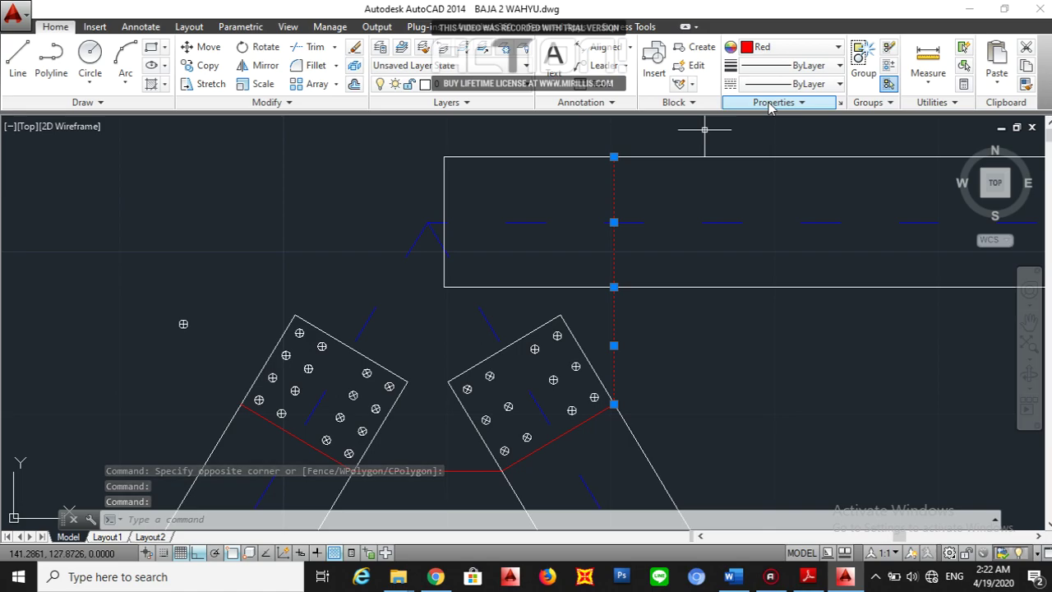
Measure the horizontal distance along the horizontal member's upper edge from its left end to the red vertical line.
{"action": "key", "text": "Escape"}
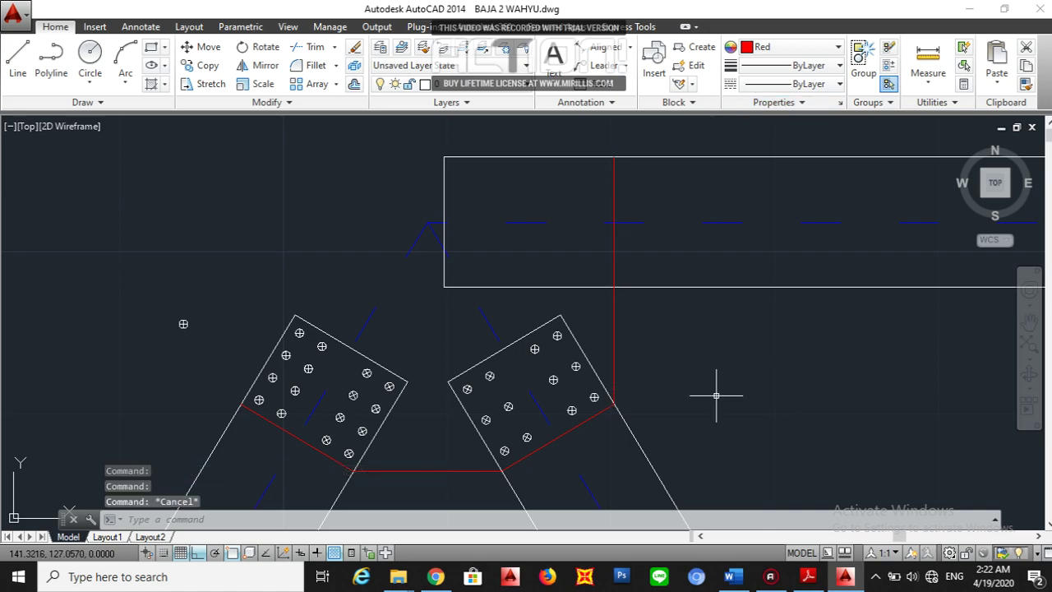
{"action": "middle_click_drag", "start_coordinate": [617, 425], "coordinate": [646, 391]}
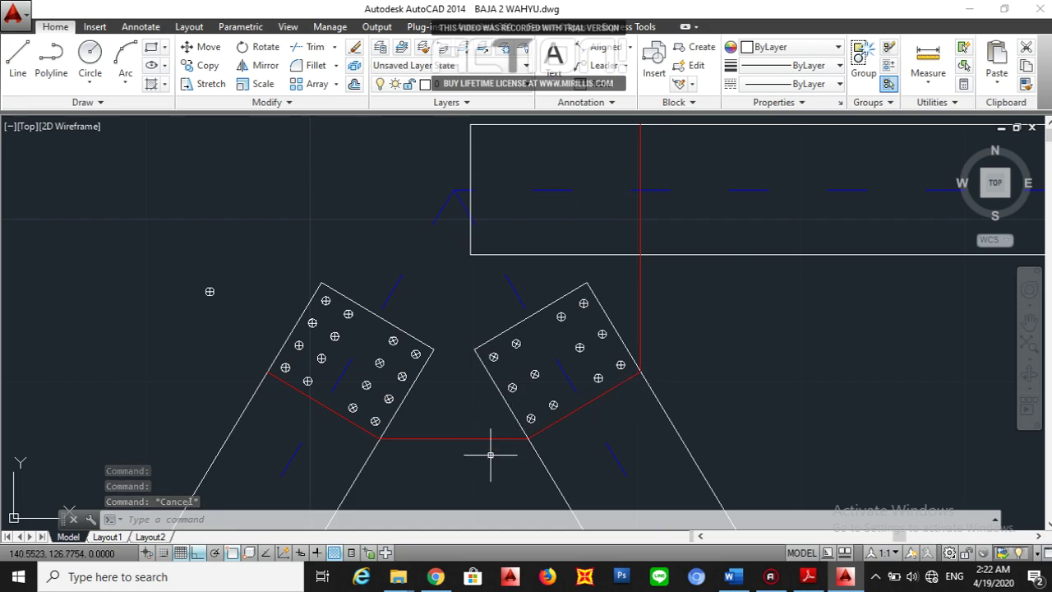
{"action": "scroll", "coordinate": [492, 457], "scroll_direction": "up", "scroll_amount": 2}
{"action": "scroll", "coordinate": [492, 457], "scroll_direction": "up", "scroll_amount": 2}
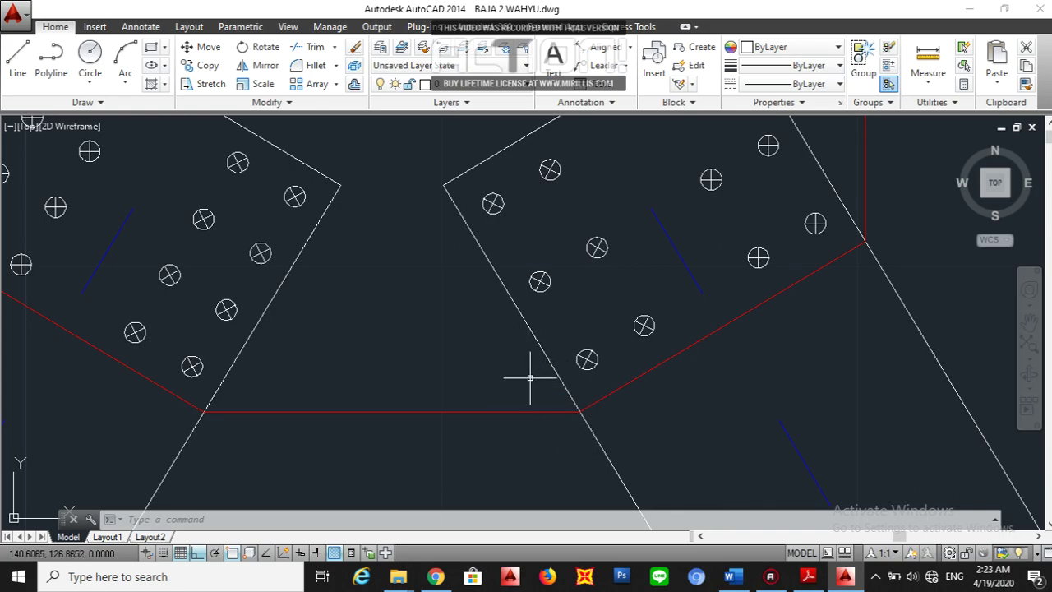
{"action": "scroll", "coordinate": [530, 380], "scroll_direction": "down", "scroll_amount": 1}
{"action": "middle_click_drag", "start_coordinate": [527, 384], "coordinate": [427, 451]}
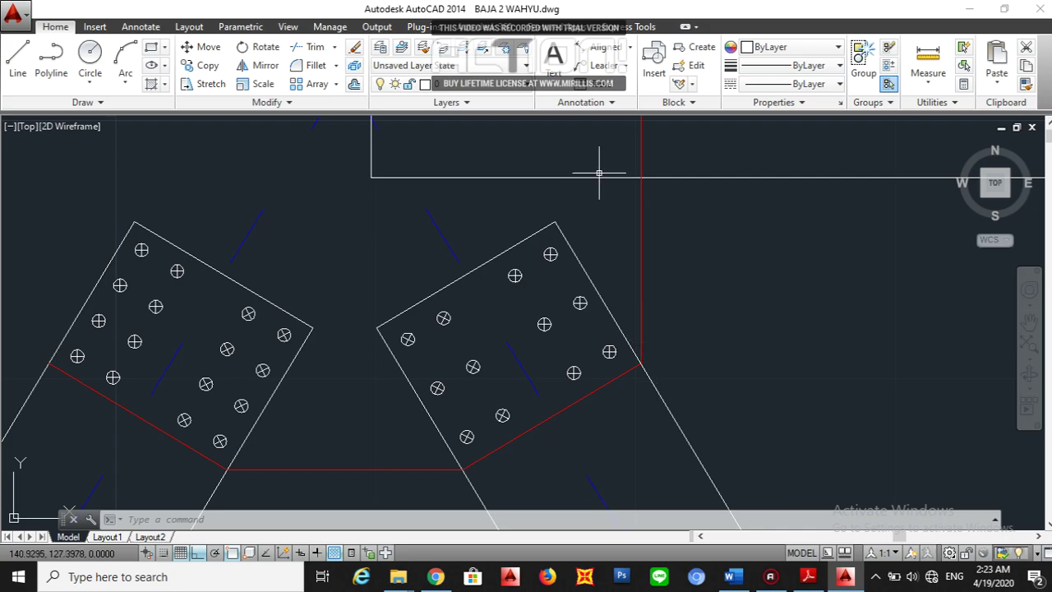
{"action": "middle_click_drag", "start_coordinate": [665, 202], "coordinate": [646, 277]}
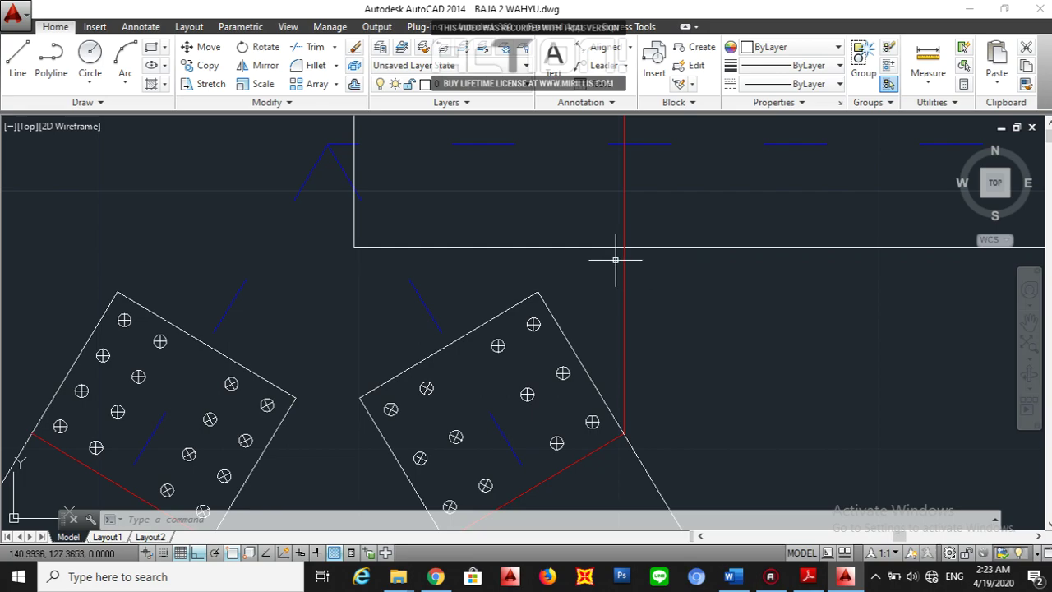
{"action": "scroll", "coordinate": [630, 304], "scroll_direction": "down", "scroll_amount": 1}
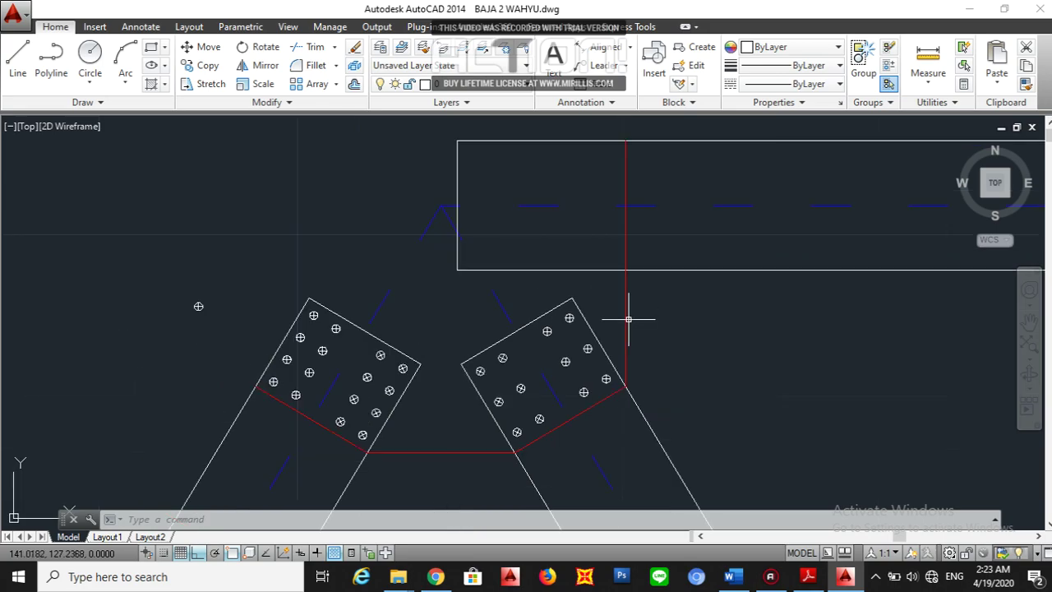
{"action": "left_click", "coordinate": [630, 47]}
{"action": "left_click", "coordinate": [629, 76]}
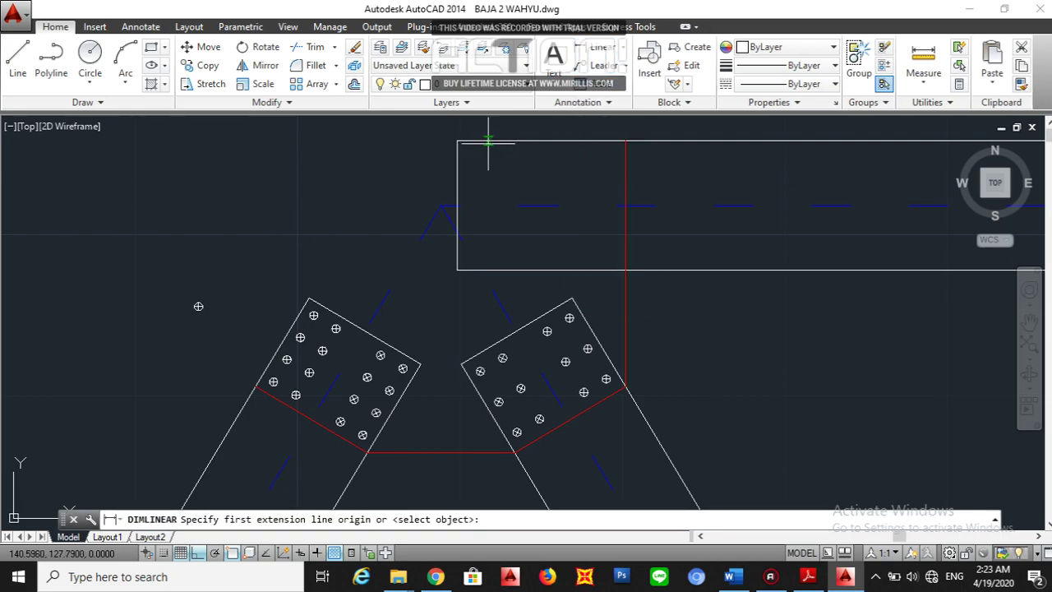
{"action": "left_click", "coordinate": [457, 140]}
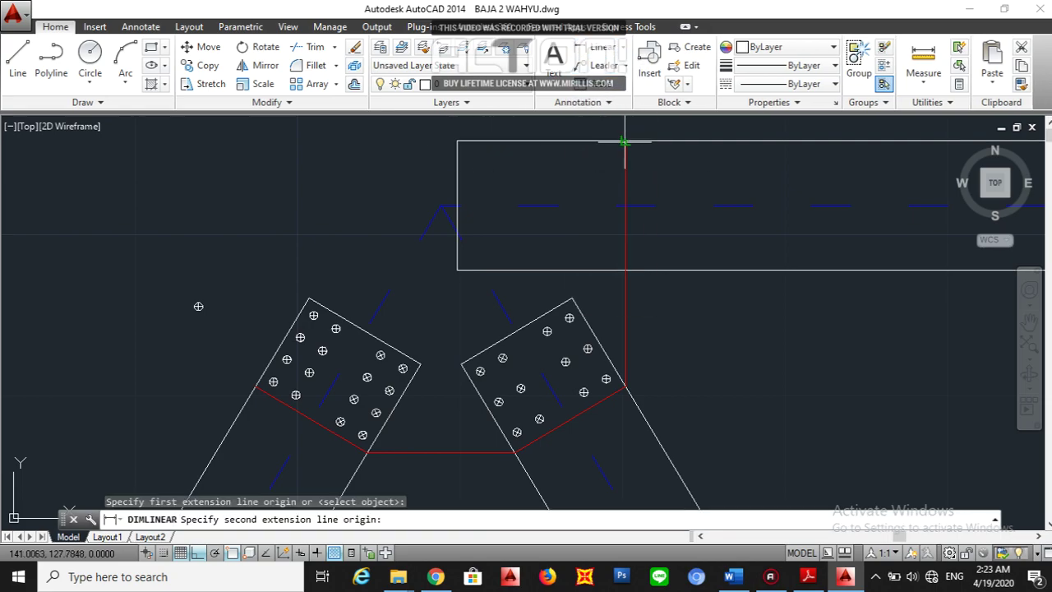
{"action": "left_click", "coordinate": [626, 141]}
{"action": "scroll", "coordinate": [626, 235], "scroll_direction": "down", "scroll_amount": 3}
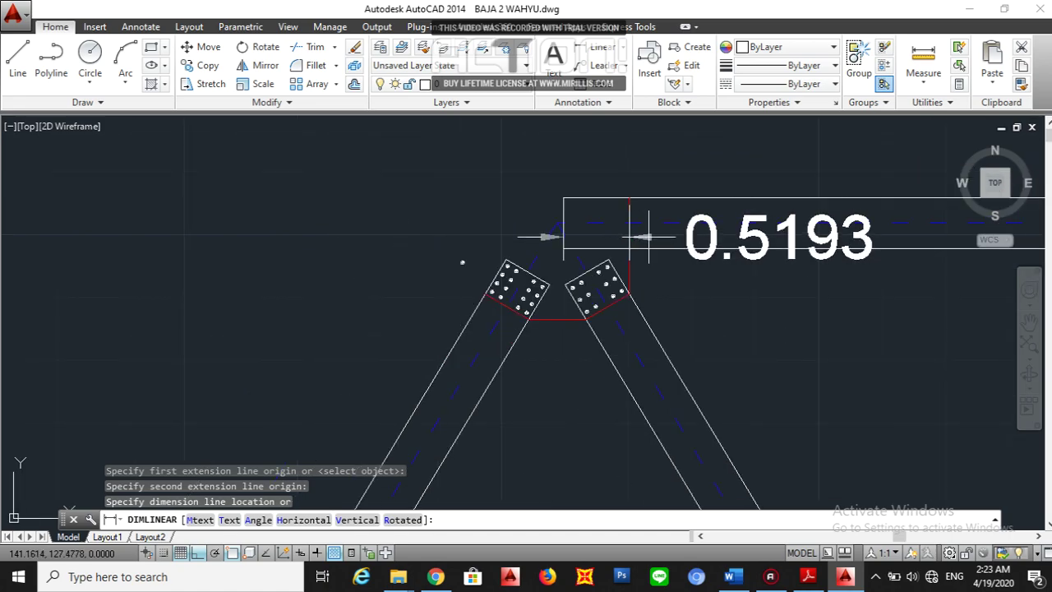
{"action": "key", "text": "Escape"}
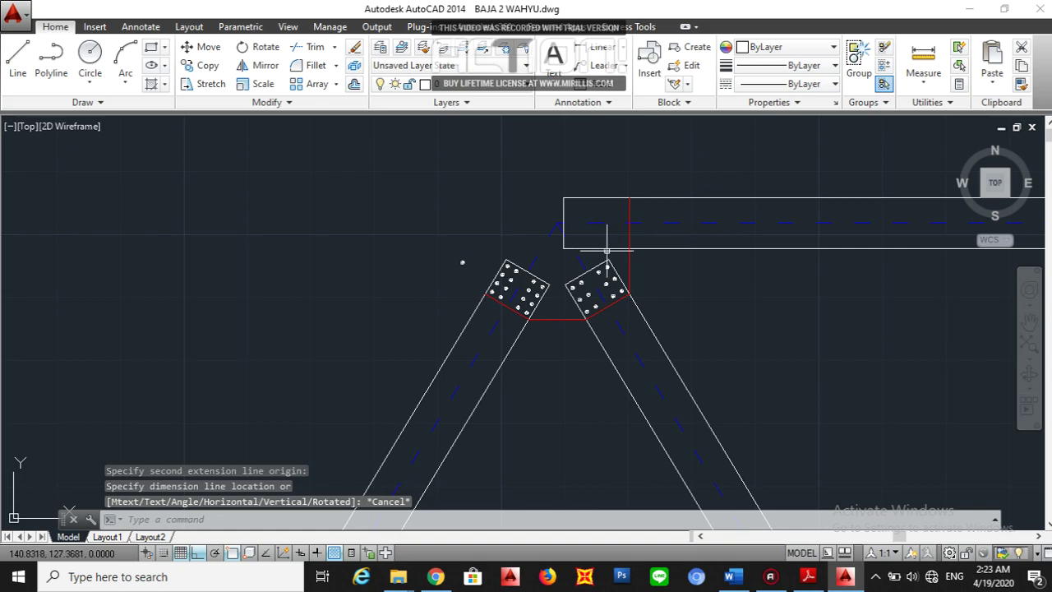
Examine the bolt layout in the diagonal members and the empty end of the horizontal member.
{"action": "scroll", "coordinate": [535, 285], "scroll_direction": "up", "scroll_amount": 5}
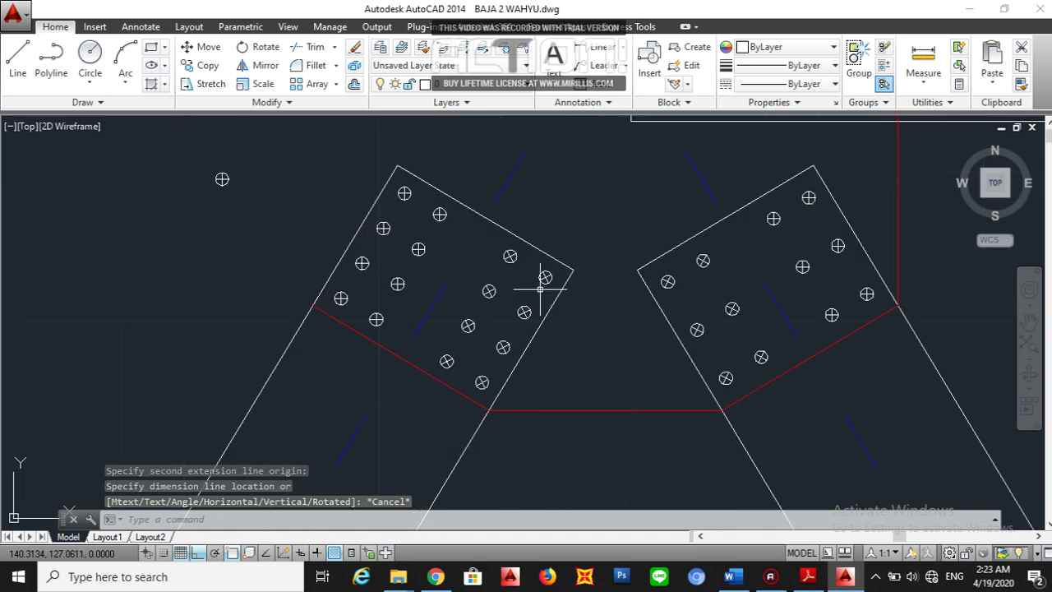
{"action": "scroll", "coordinate": [526, 337], "scroll_direction": "down", "scroll_amount": 5}
{"action": "scroll", "coordinate": [643, 311], "scroll_direction": "up", "scroll_amount": 1}
{"action": "scroll", "coordinate": [625, 246], "scroll_direction": "up", "scroll_amount": 4}
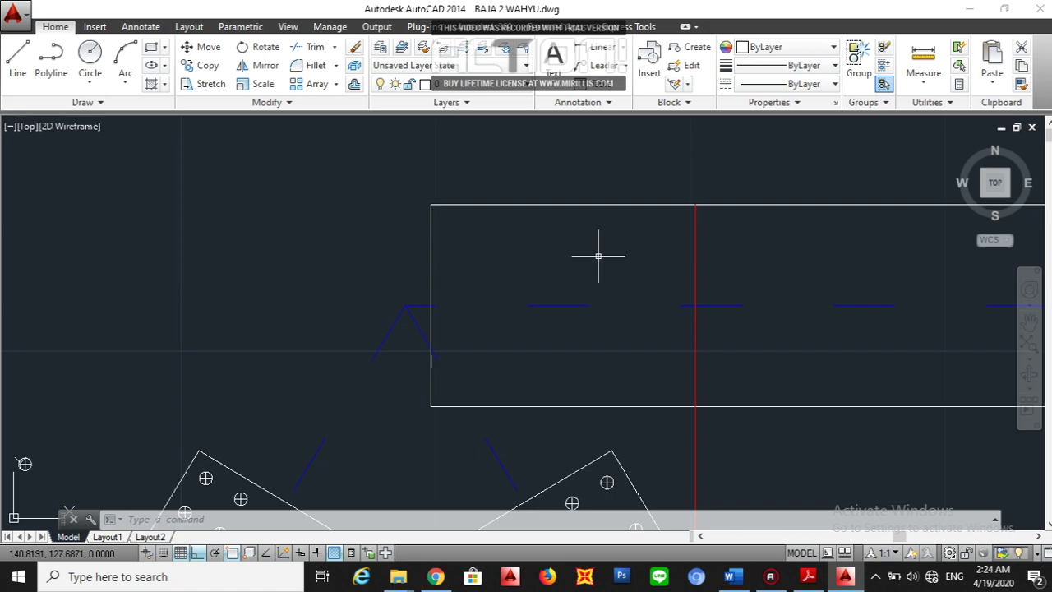
{"action": "scroll", "coordinate": [549, 247], "scroll_direction": "down", "scroll_amount": 4}
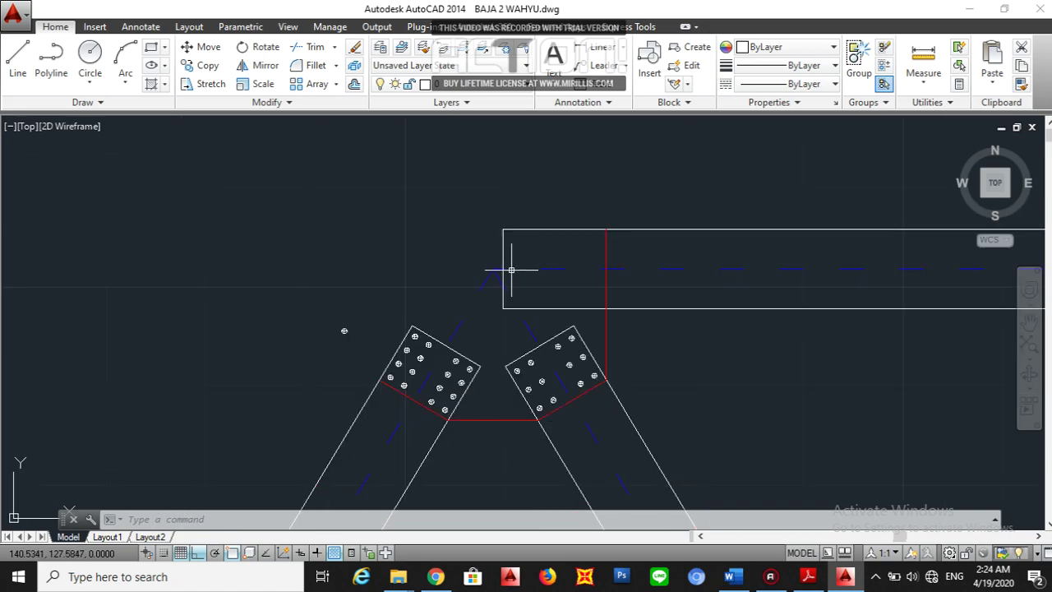
{"action": "scroll", "coordinate": [504, 261], "scroll_direction": "up", "scroll_amount": 2}
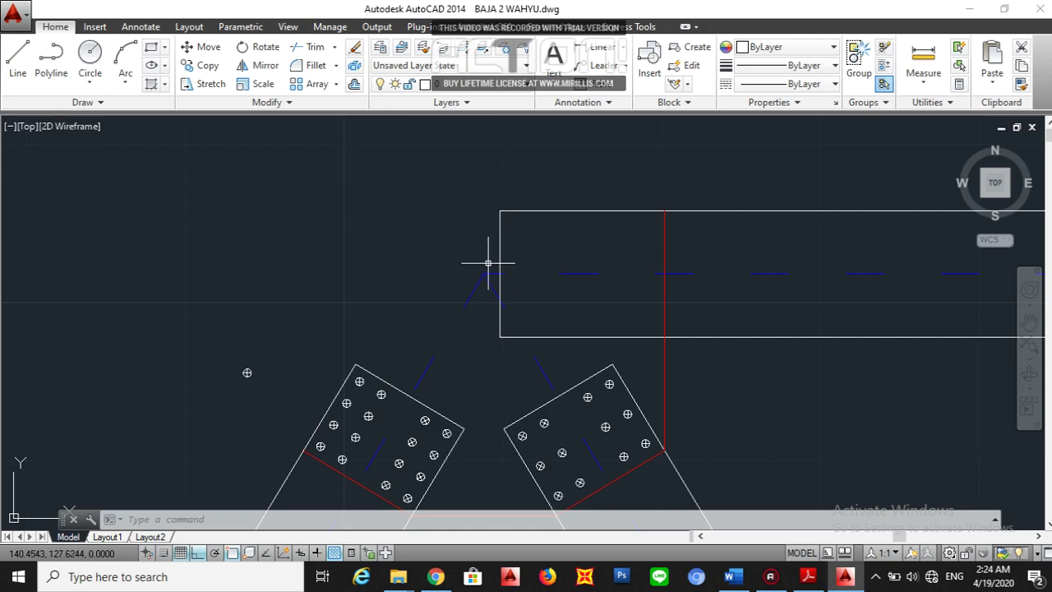
{"action": "scroll", "coordinate": [337, 434], "scroll_direction": "up", "scroll_amount": 4}
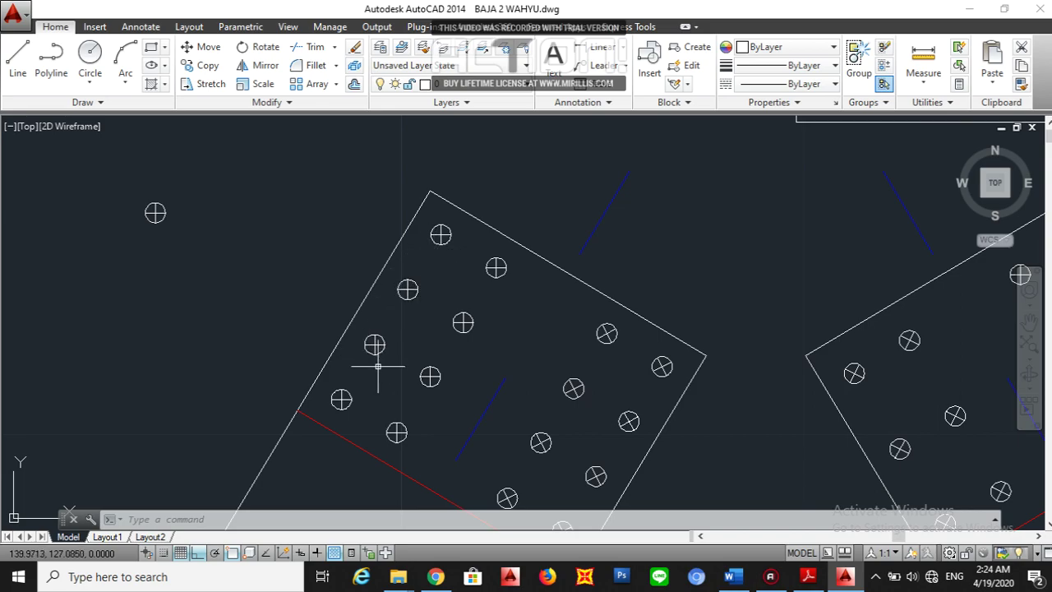
{"action": "scroll", "coordinate": [378, 366], "scroll_direction": "down", "scroll_amount": 2}
{"action": "mouse_move", "coordinate": [386, 366]}
{"action": "middle_mouse_down"}
{"action": "mouse_move", "coordinate": [433, 373]}
{"action": "mouse_move", "coordinate": [366, 457]}
{"action": "middle_mouse_up"}
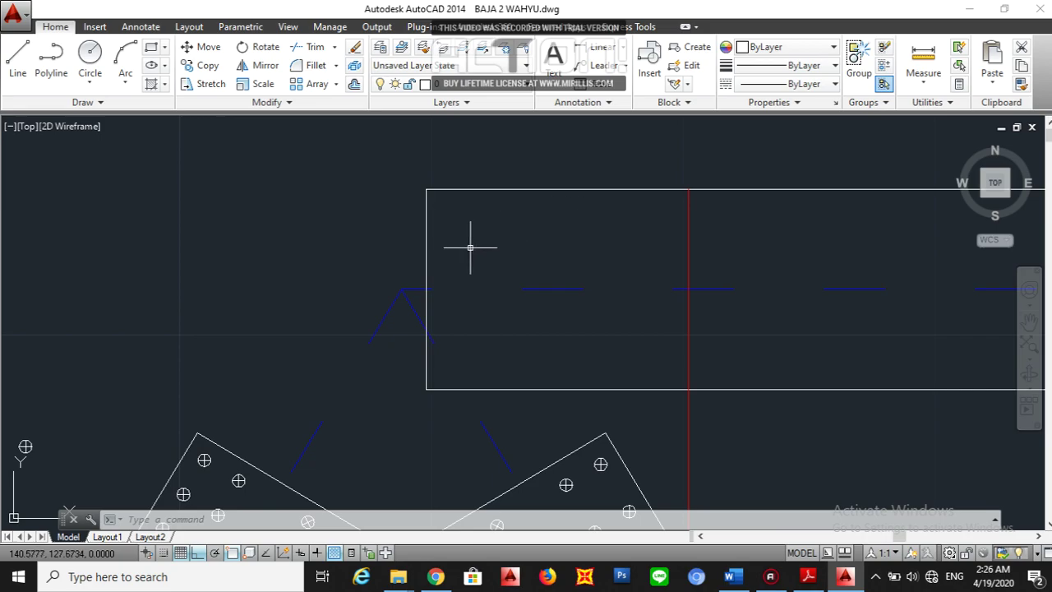
Offset the horizontal member's left end line 0.095 inward.
{"action": "type", "text": "o"}
{"action": "key", "text": "Return"}
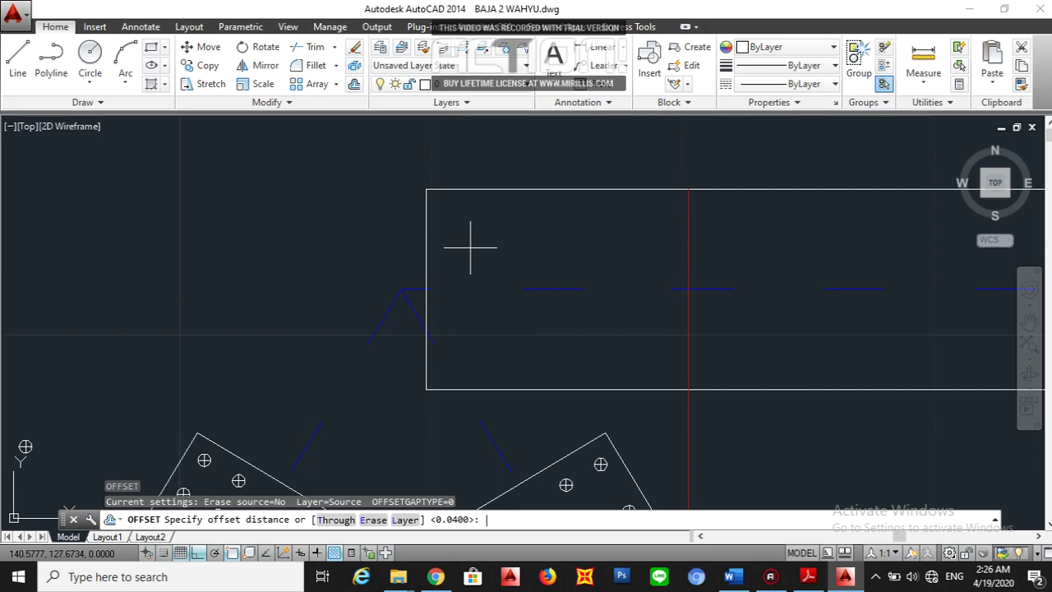
{"action": "type", "text": "0.0"}
{"action": "key", "text": "Return"}
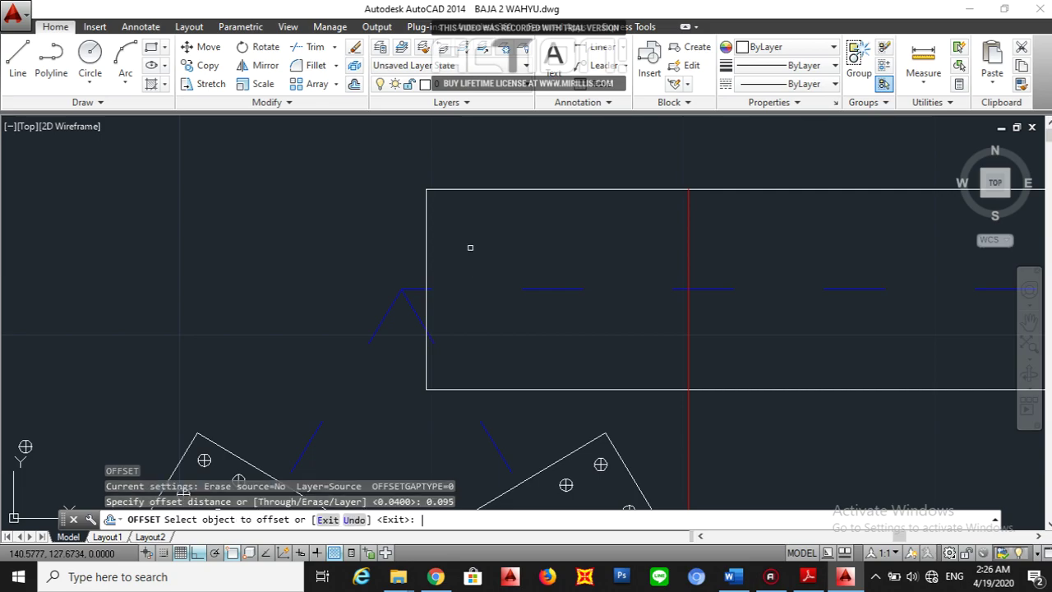
{"action": "left_click", "coordinate": [425, 231]}
{"action": "left_click", "coordinate": [517, 227]}
{"action": "key", "text": "Escape"}
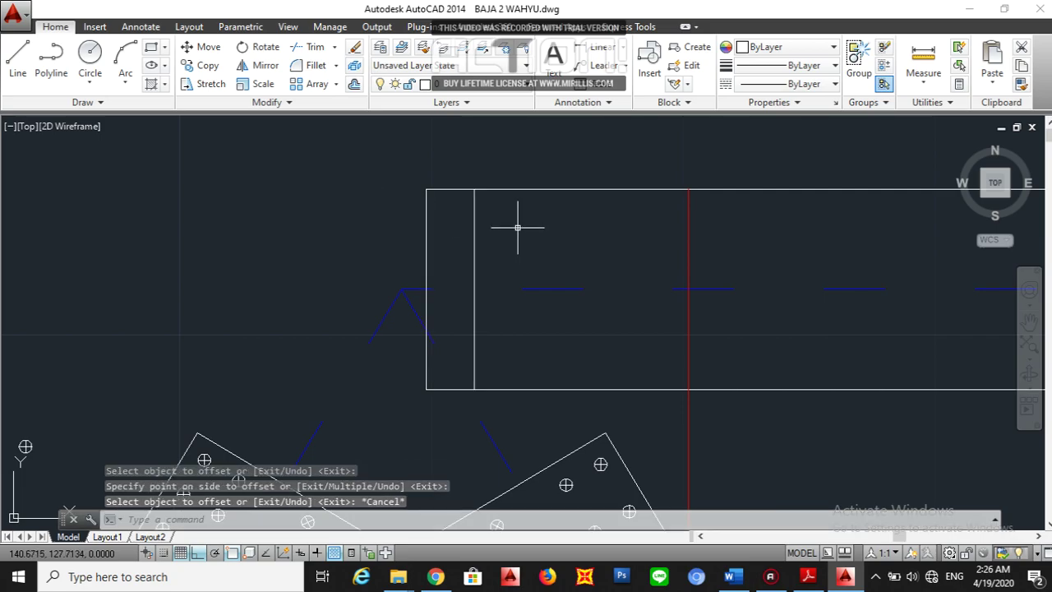
Offset the new vertical guide line towards the red line three times in succession at 0.11 spacing.
{"action": "key", "text": "Return"}
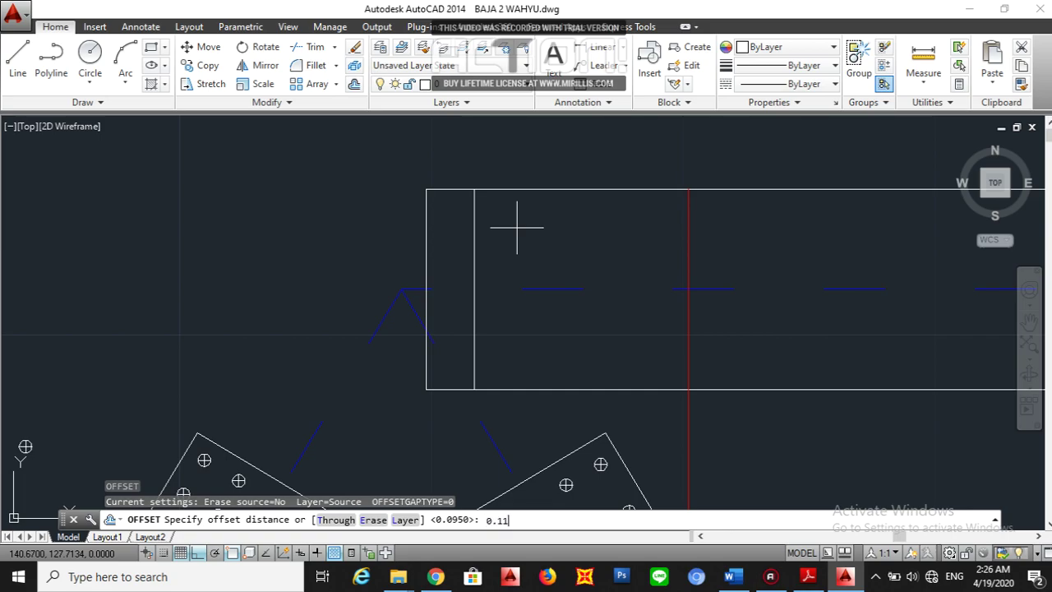
{"action": "key", "text": "Return"}
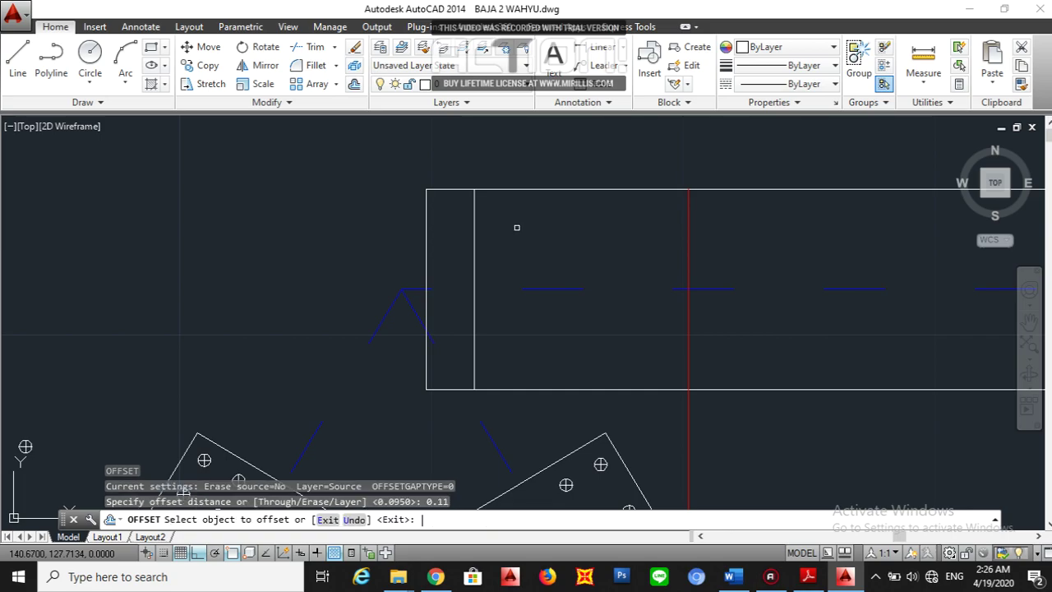
{"action": "left_click", "coordinate": [475, 229]}
{"action": "left_click", "coordinate": [494, 229]}
{"action": "left_click", "coordinate": [529, 230]}
{"action": "left_click", "coordinate": [559, 231]}
{"action": "left_click", "coordinate": [585, 234]}
{"action": "left_click", "coordinate": [626, 232]}
{"action": "key", "text": "Escape"}
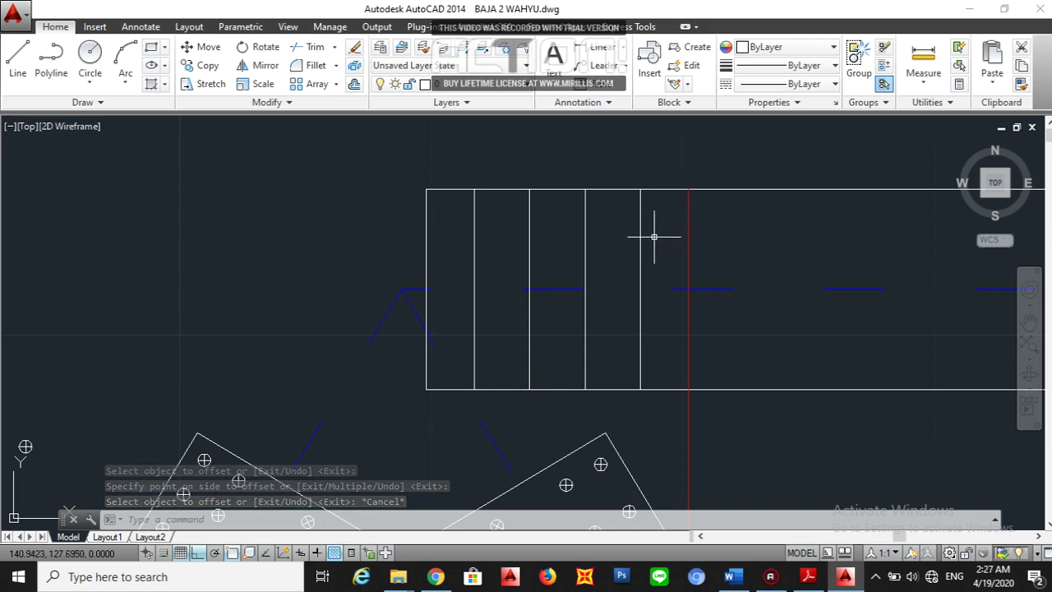
Measure the horizontal distance from the last vertical guide line to the red line at the member's upper edge.
{"action": "type", "text": "dli"}
{"action": "key", "text": "Return"}
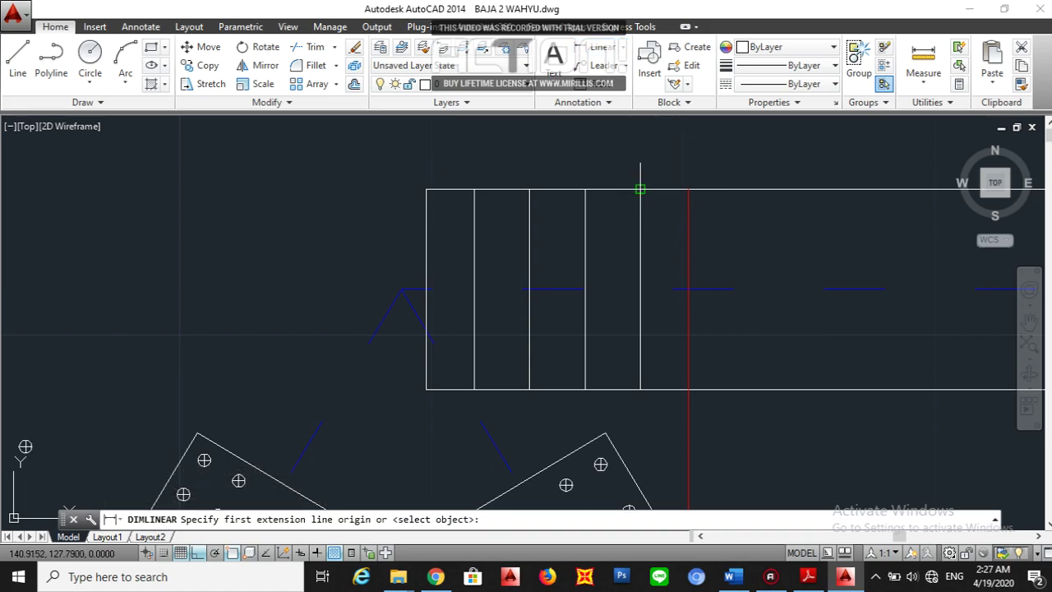
{"action": "left_click", "coordinate": [640, 189]}
{"action": "left_click", "coordinate": [693, 187]}
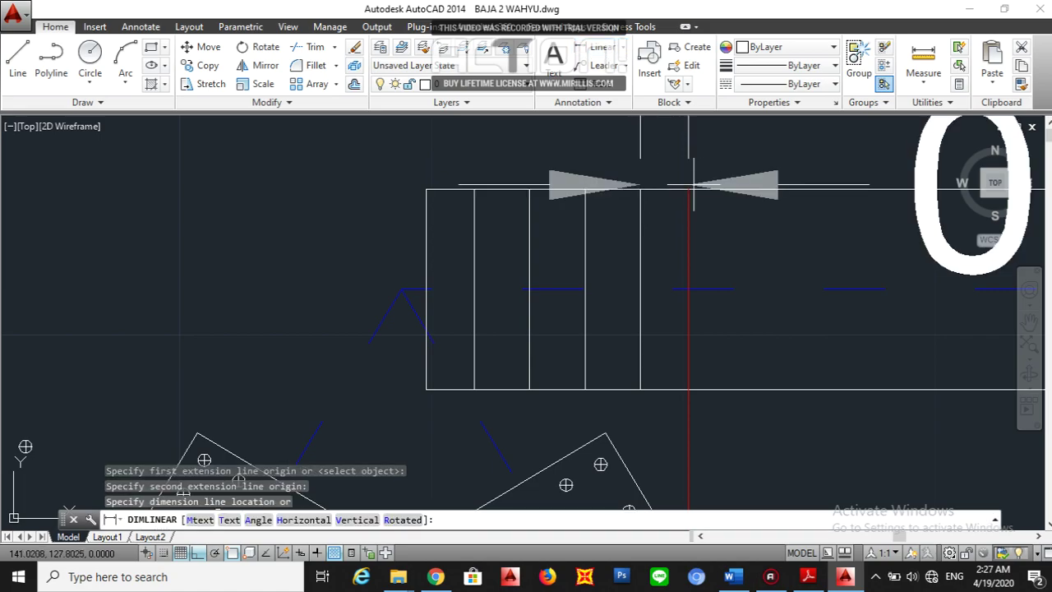
{"action": "scroll", "coordinate": [689, 178], "scroll_direction": "down", "scroll_amount": 3}
{"action": "scroll", "coordinate": [690, 180], "scroll_direction": "up", "scroll_amount": 5}
{"action": "scroll", "coordinate": [690, 178], "scroll_direction": "down", "scroll_amount": 1}
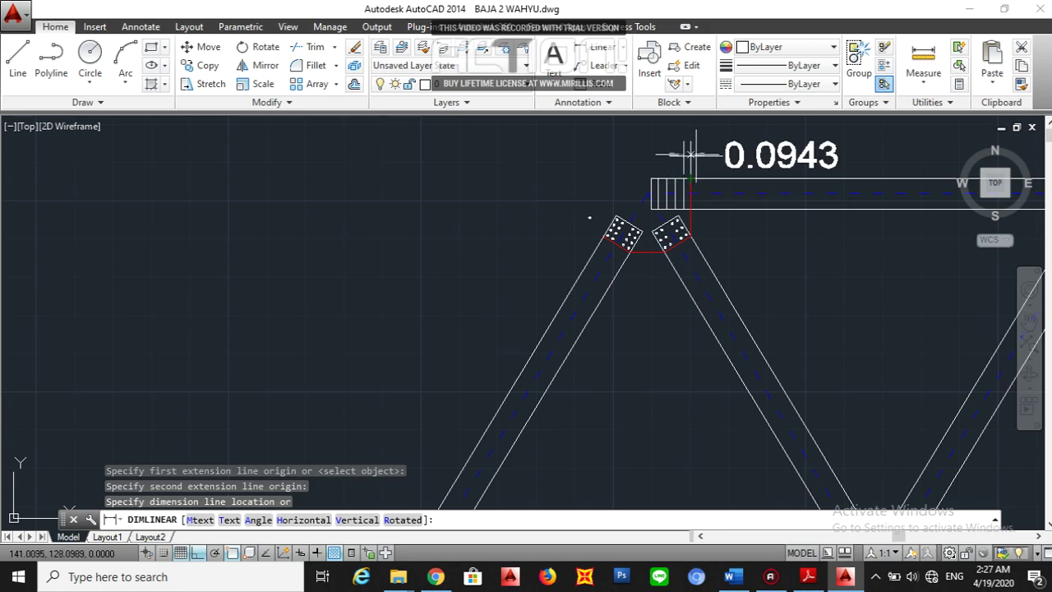
{"action": "scroll", "coordinate": [693, 156], "scroll_direction": "up", "scroll_amount": 2}
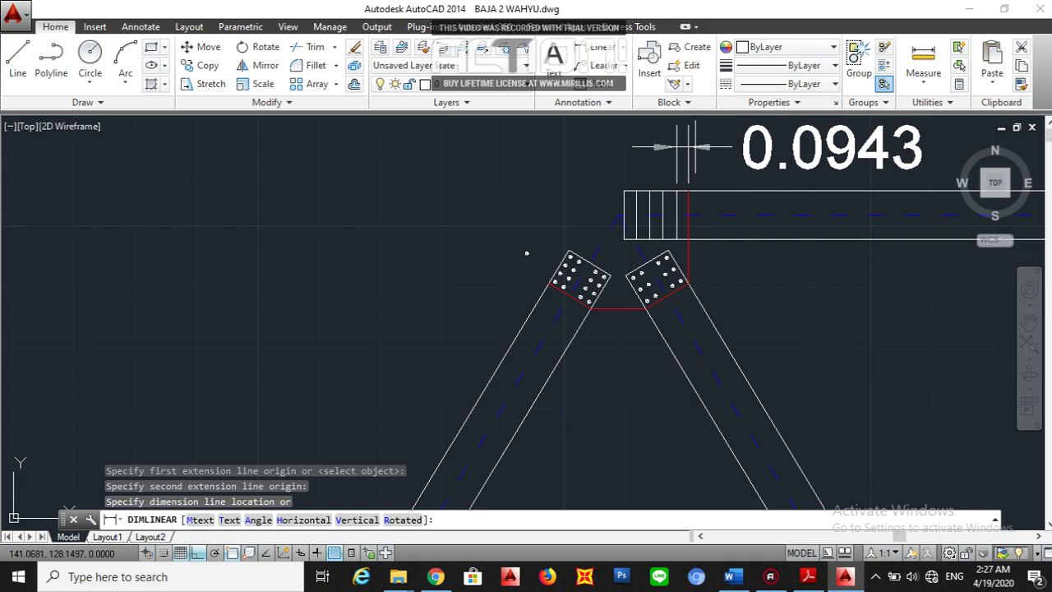
{"action": "key", "text": "Escape"}
Offset the horizontal member's upper edge 0.04 downward as a lengthwise guide line.
{"action": "scroll", "coordinate": [688, 173], "scroll_direction": "up", "scroll_amount": 5}
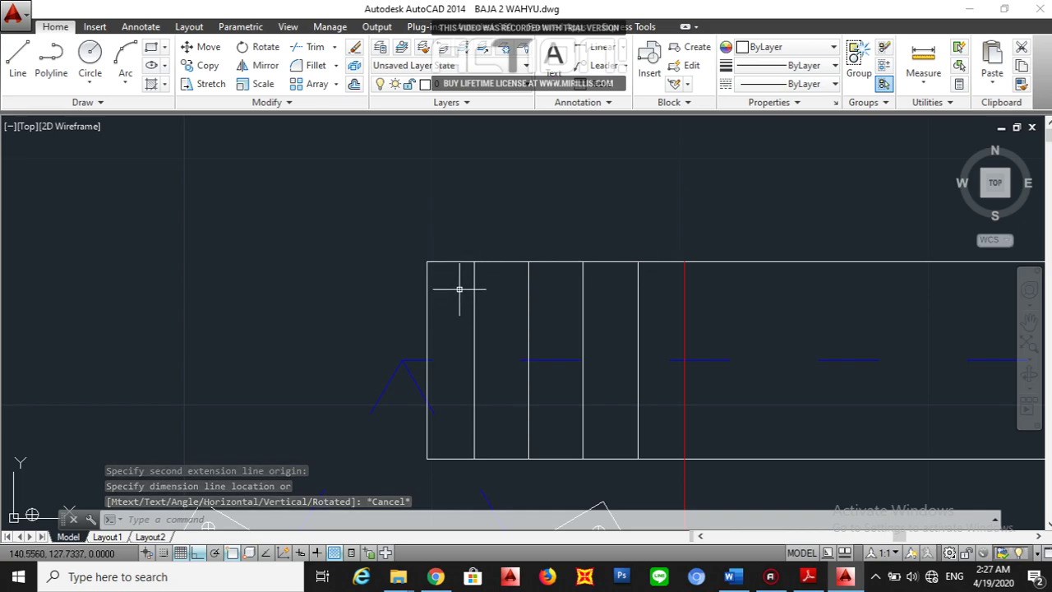
{"action": "type", "text": "o"}
{"action": "key", "text": "Return"}
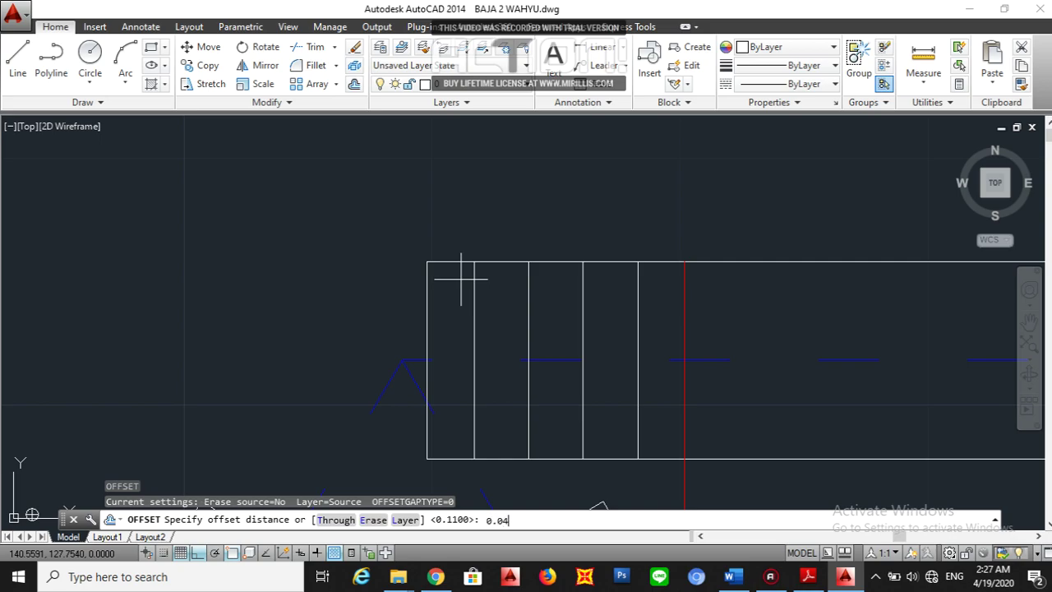
{"action": "key", "text": "Return"}
{"action": "left_click", "coordinate": [494, 262]}
{"action": "left_click", "coordinate": [497, 303]}
{"action": "key", "text": "Escape"}
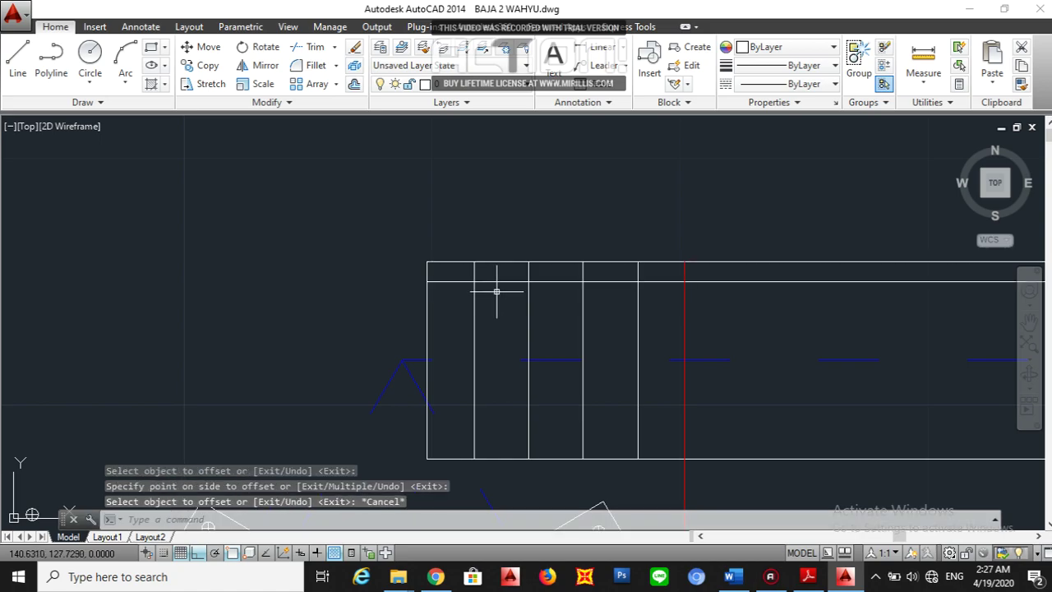
Offset the lengthwise guide line another 0.08 downward inside the horizontal member.
{"action": "key", "text": "Return"}
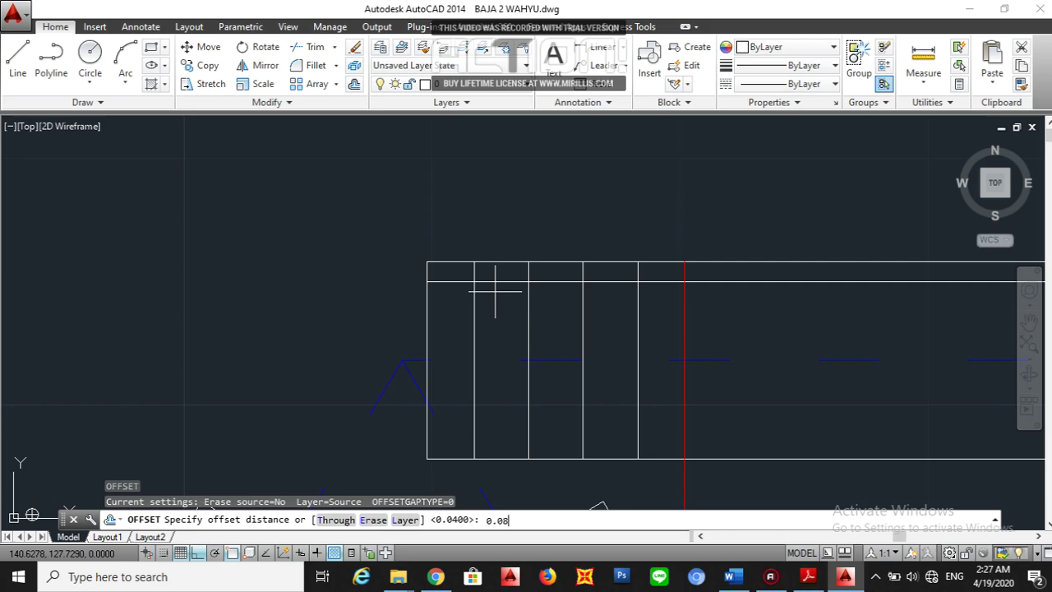
{"action": "key", "text": "Return"}
{"action": "left_click", "coordinate": [498, 282]}
{"action": "left_click", "coordinate": [498, 323]}
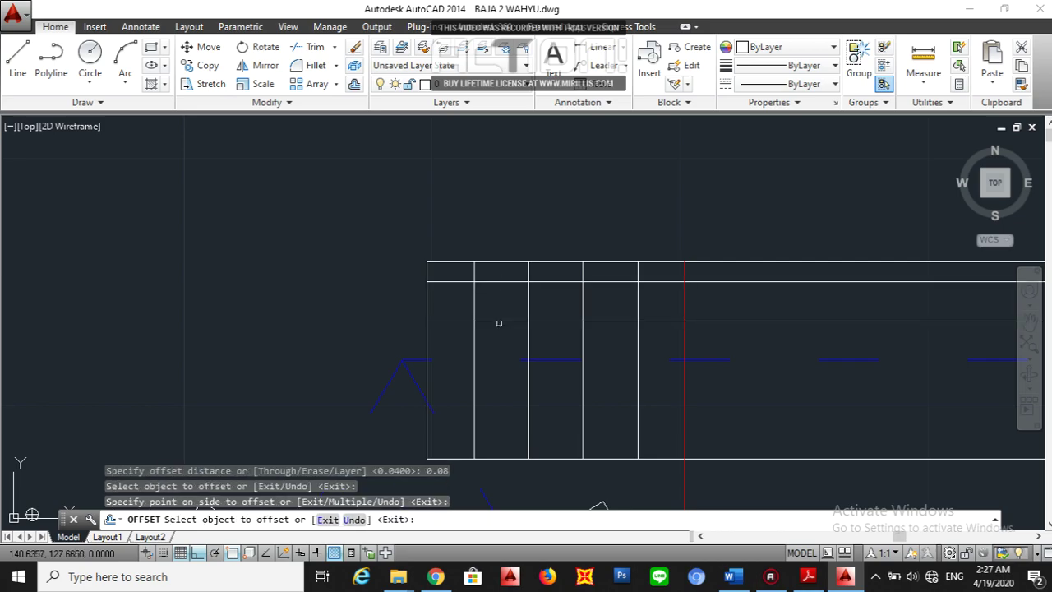
{"action": "key", "text": "Escape"}
Copy the loose bolt symbol from its centre onto both lengthwise guide intersections of the first vertical guide line in the horizontal member.
{"action": "scroll", "coordinate": [502, 299], "scroll_direction": "down", "scroll_amount": 2}
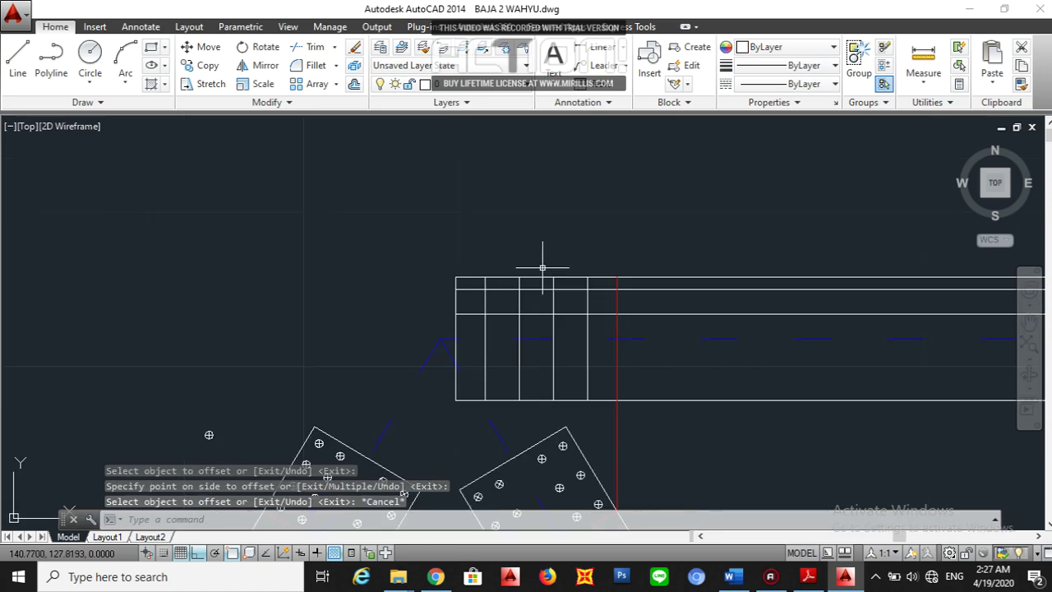
{"action": "left_click", "coordinate": [190, 418]}
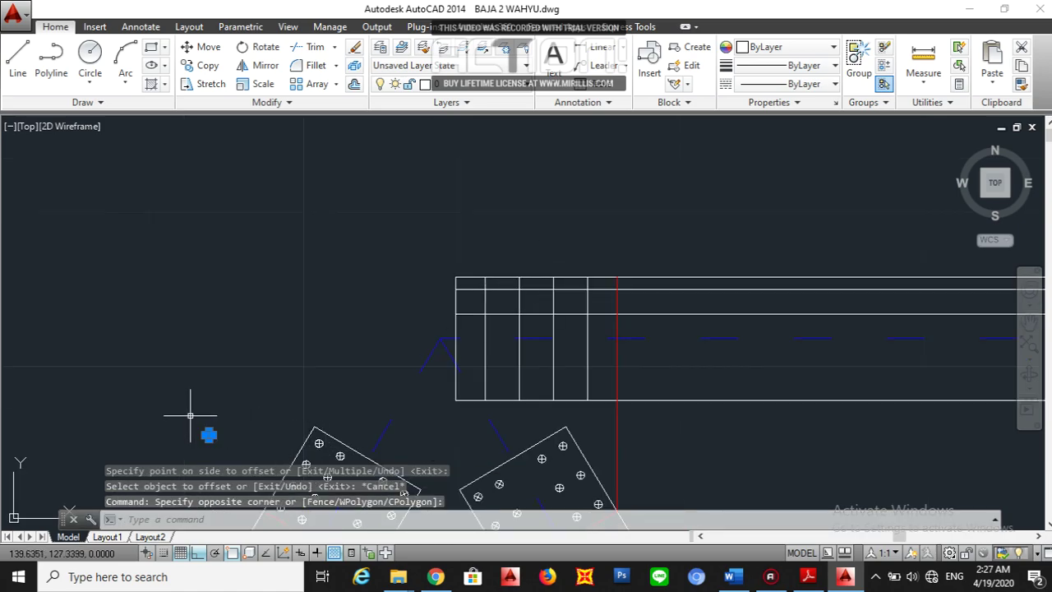
{"action": "type", "text": "co"}
{"action": "key", "text": "Return"}
{"action": "scroll", "coordinate": [211, 430], "scroll_direction": "up", "scroll_amount": 2}
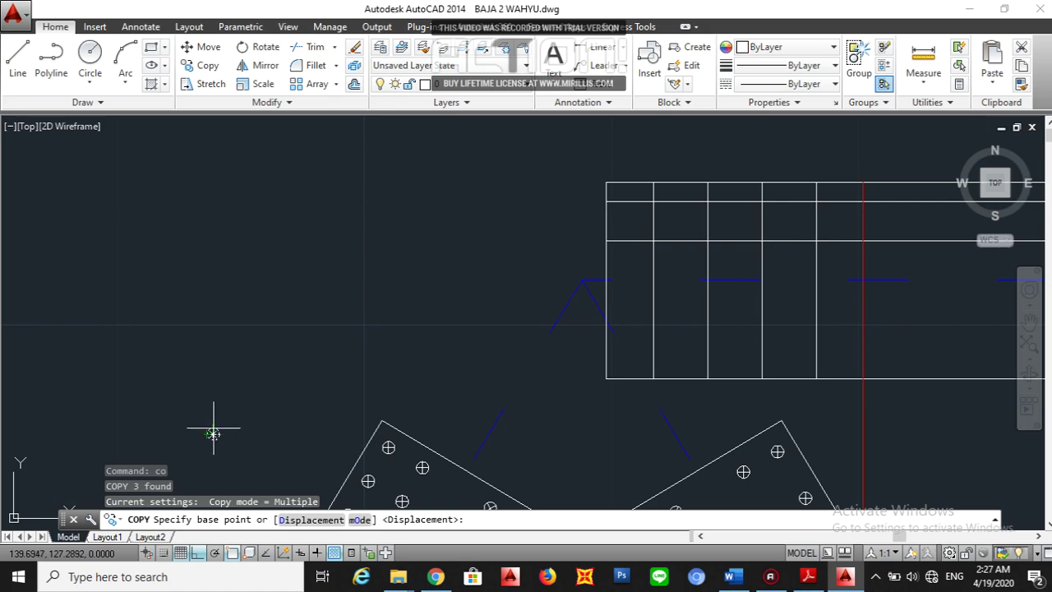
{"action": "scroll", "coordinate": [213, 428], "scroll_direction": "up", "scroll_amount": 2}
{"action": "left_click", "coordinate": [211, 438]}
{"action": "scroll", "coordinate": [211, 438], "scroll_direction": "down", "scroll_amount": 2}
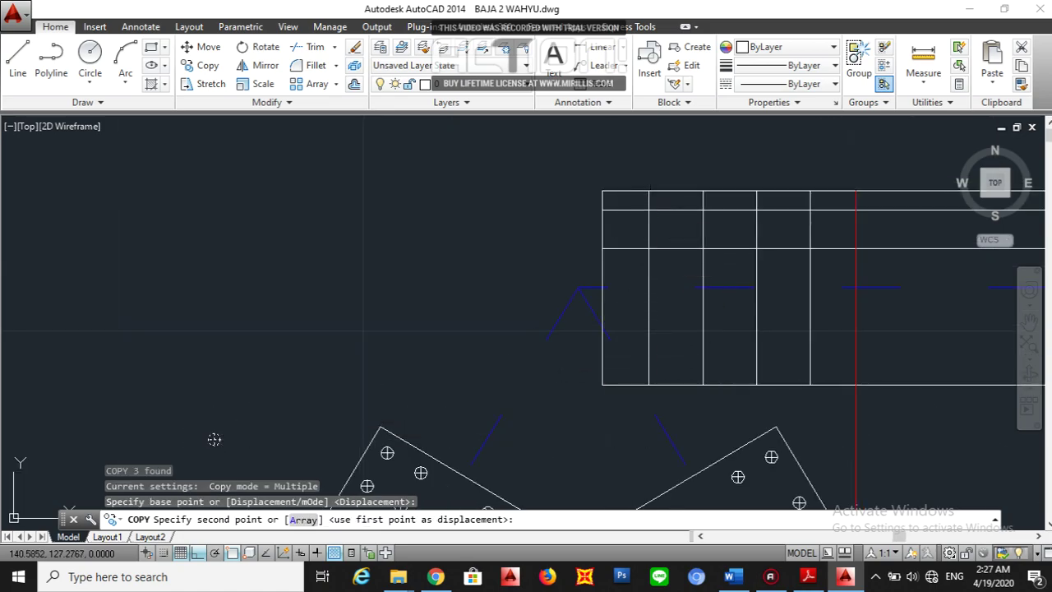
{"action": "left_click", "coordinate": [648, 211]}
{"action": "left_click", "coordinate": [648, 248]}
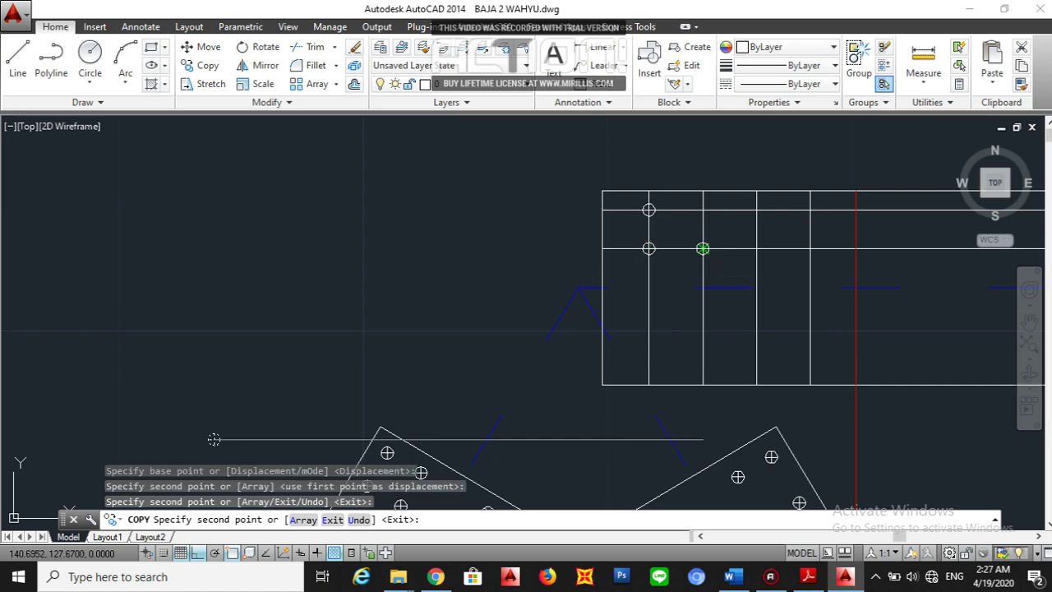
Place bolt copies at the six remaining intersections along the two lengthwise guide lines.
{"action": "left_click", "coordinate": [702, 248]}
{"action": "left_click", "coordinate": [756, 249]}
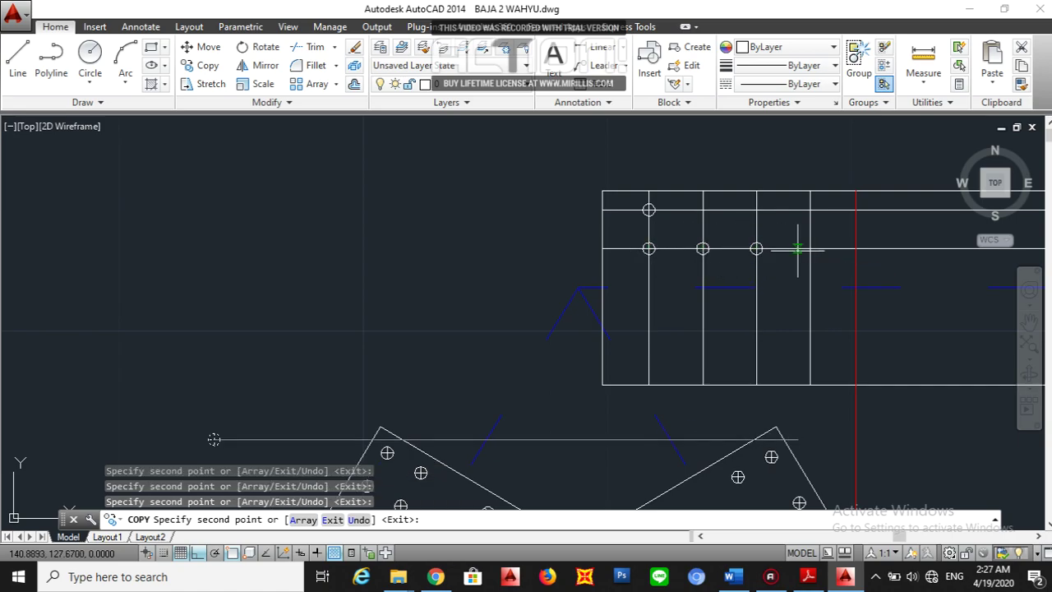
{"action": "left_click", "coordinate": [810, 249]}
{"action": "left_click", "coordinate": [809, 211]}
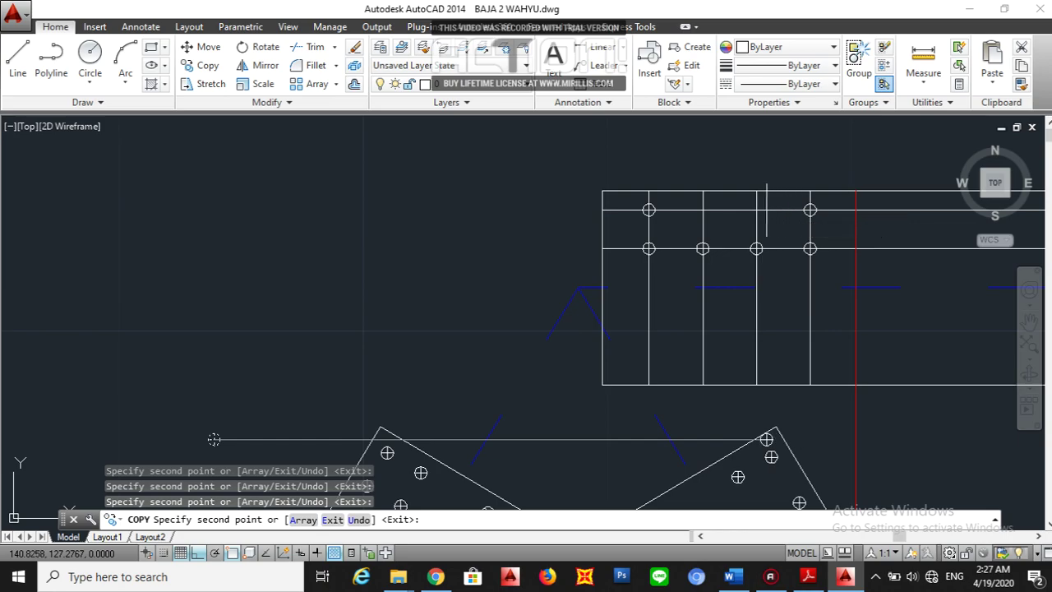
{"action": "left_click", "coordinate": [756, 210]}
{"action": "left_click", "coordinate": [703, 211]}
{"action": "key", "text": "Escape"}
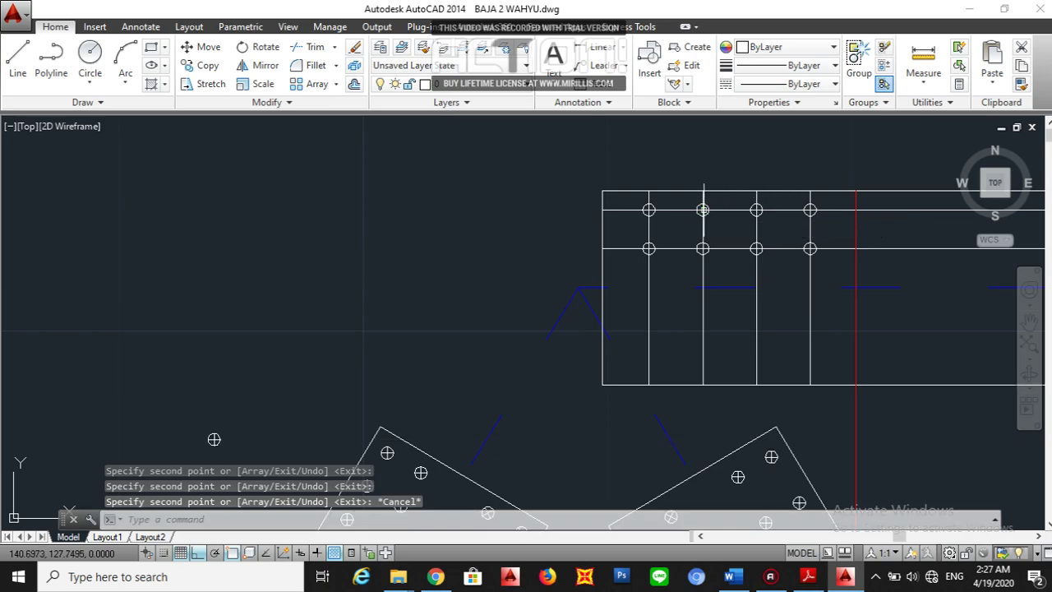
Delete the four vertical and two lengthwise guide lines from the horizontal member, keeping the bolts.
{"action": "left_click", "coordinate": [825, 262]}
{"action": "left_click", "coordinate": [655, 269]}
{"action": "left_click", "coordinate": [826, 254]}
{"action": "left_click", "coordinate": [824, 207]}
{"action": "key", "text": "Delete"}
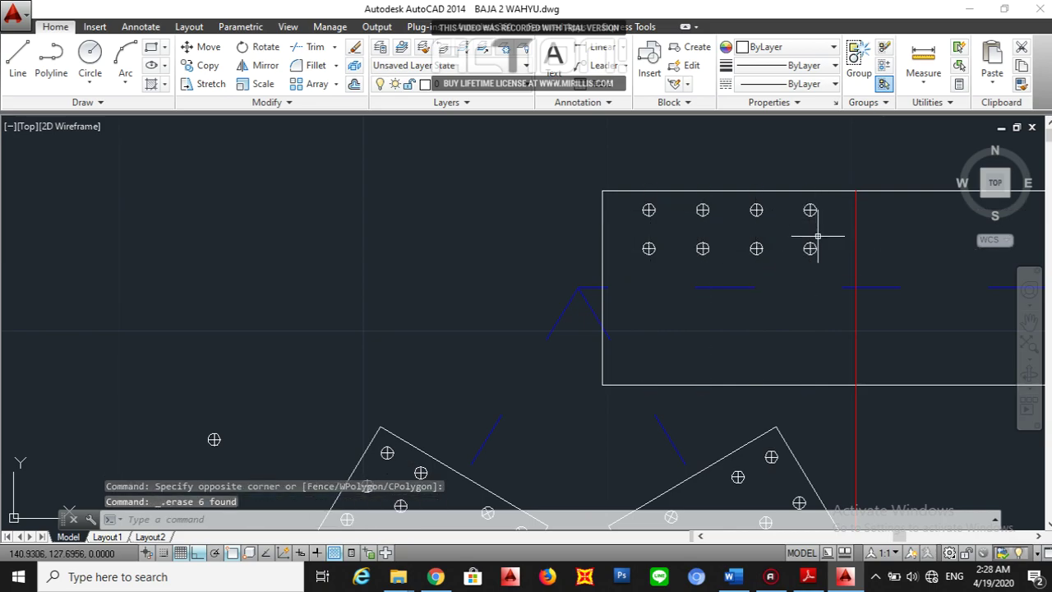
Mirror the eight bolts about the horizontal member's centreline, keeping the originals.
{"action": "left_click", "coordinate": [827, 261]}
{"action": "left_click", "coordinate": [629, 202]}
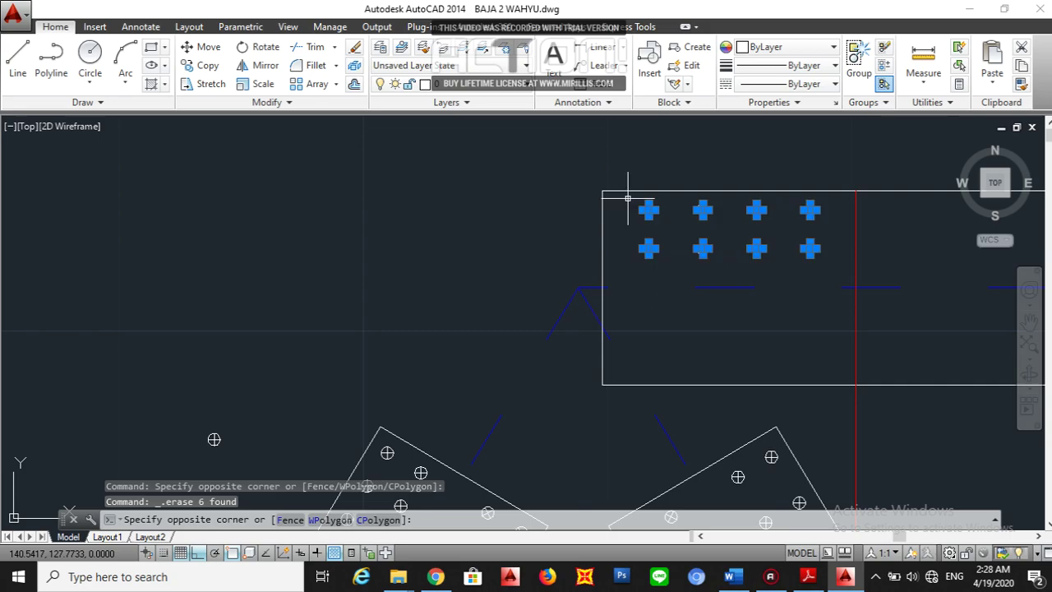
{"action": "type", "text": "mi"}
{"action": "key", "text": "Return"}
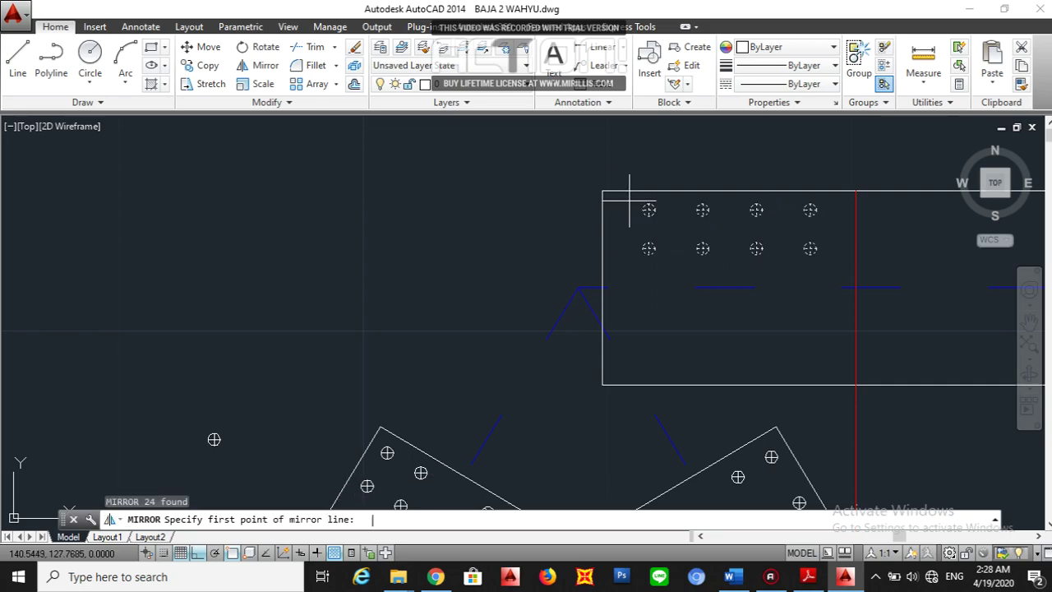
{"action": "left_click", "coordinate": [603, 287]}
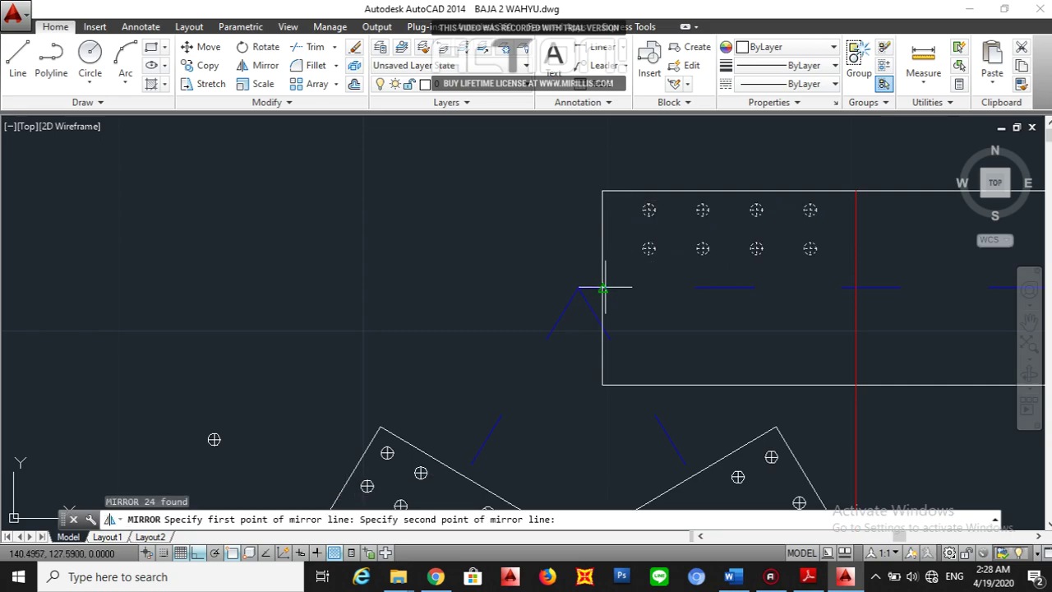
{"action": "left_click", "coordinate": [856, 288]}
{"action": "key", "text": "Return"}
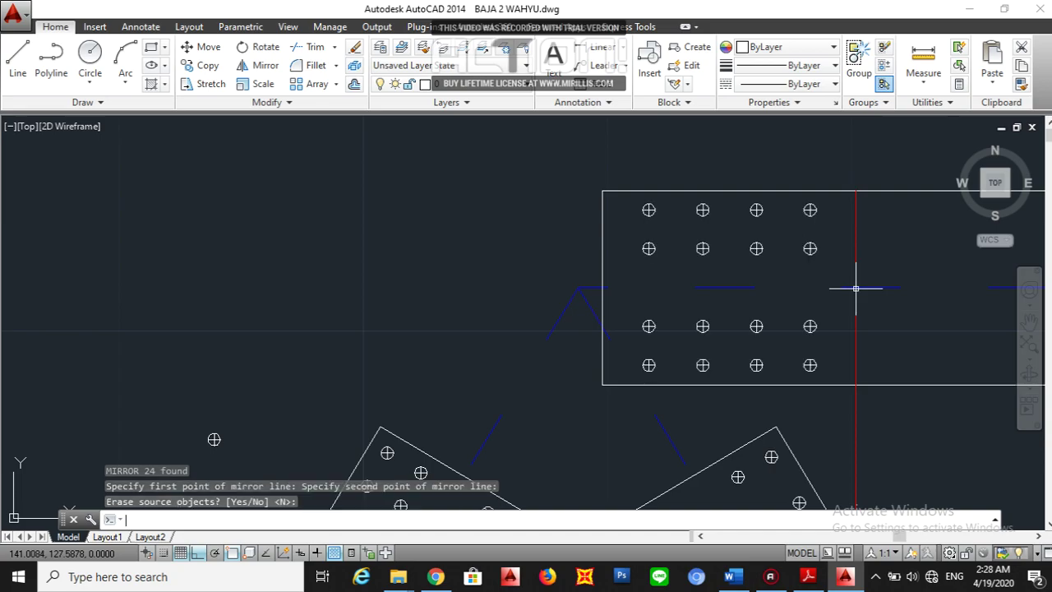
Draw the missing gusset edges from the left diagonal's outer corner straight up to the member's upper edge level, and across to the vertical red line.
{"action": "scroll", "coordinate": [659, 271], "scroll_direction": "down", "scroll_amount": 4}
{"action": "middle_click_drag", "start_coordinate": [650, 246], "coordinate": [648, 224]}
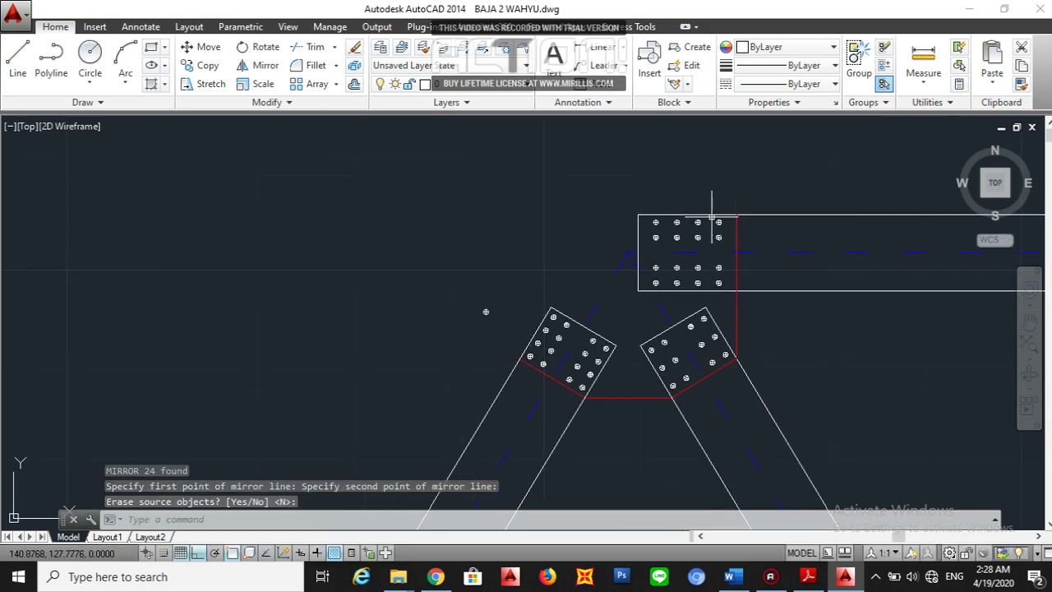
{"action": "type", "text": "l"}
{"action": "key", "text": "Return"}
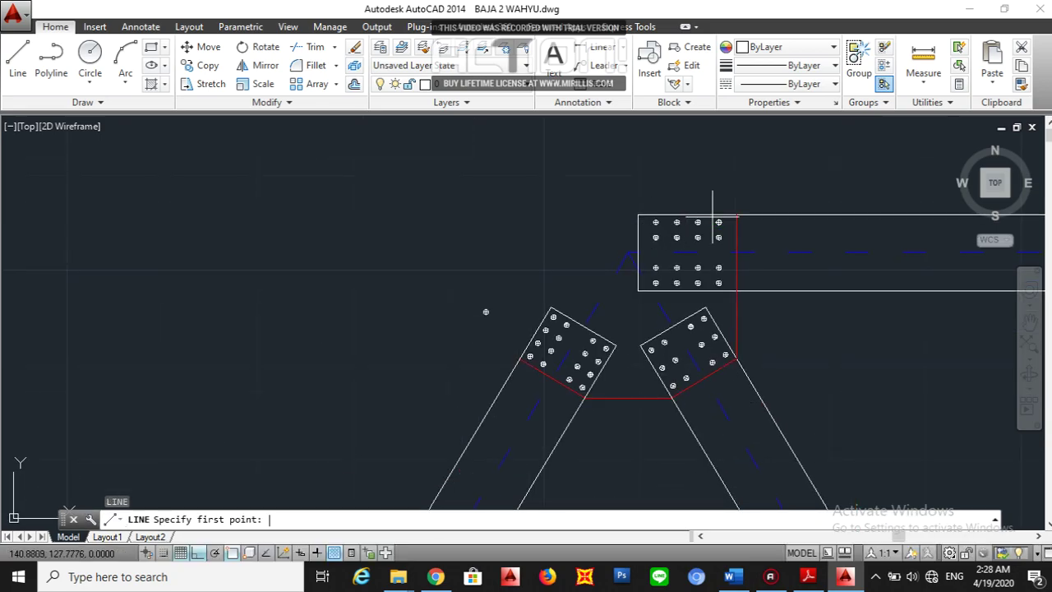
{"action": "left_click", "coordinate": [518, 358]}
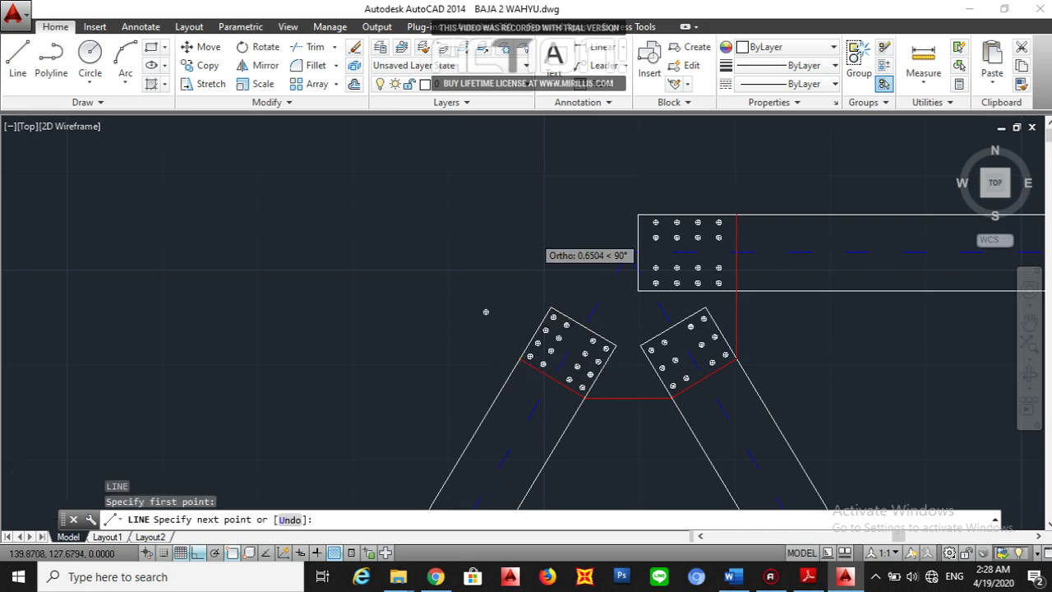
{"action": "scroll", "coordinate": [535, 238], "scroll_direction": "up", "scroll_amount": 2}
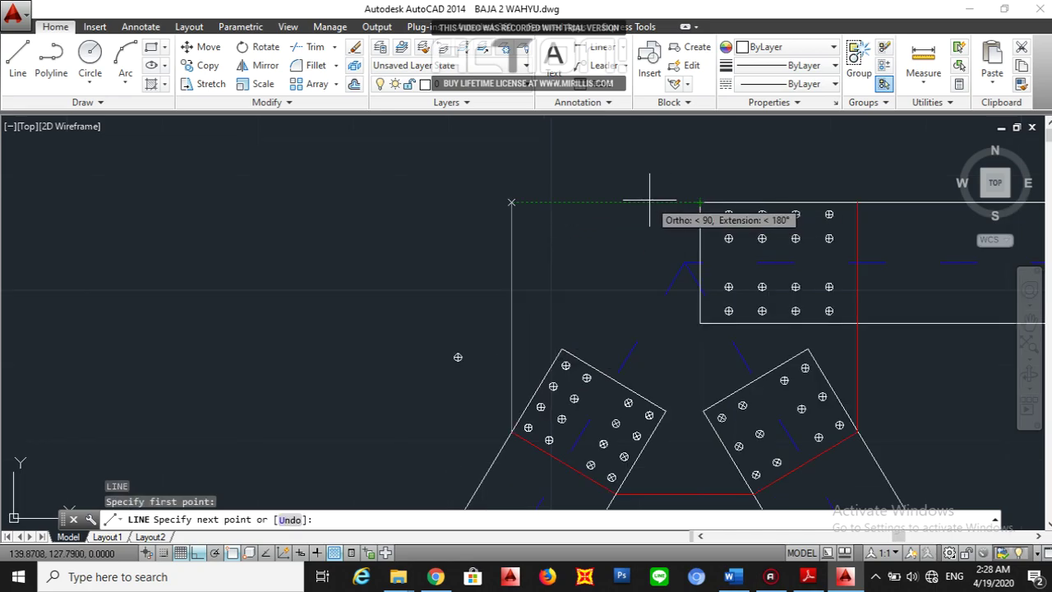
{"action": "left_click", "coordinate": [700, 203]}
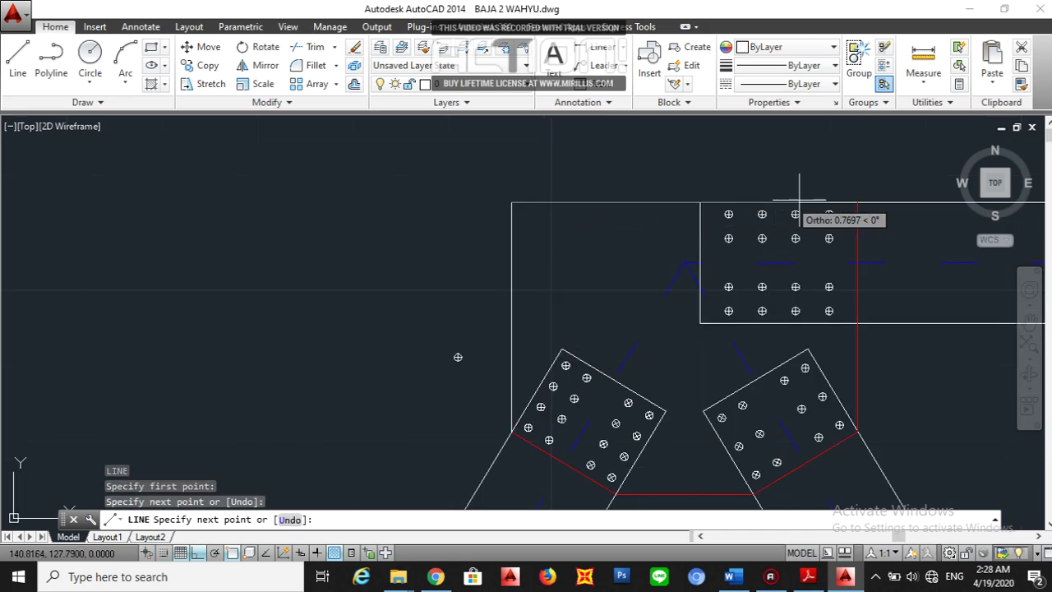
{"action": "left_click", "coordinate": [857, 203]}
{"action": "key", "text": "Escape"}
Change the colour of the two new gusset edge lines to Red.
{"action": "left_click", "coordinate": [564, 230]}
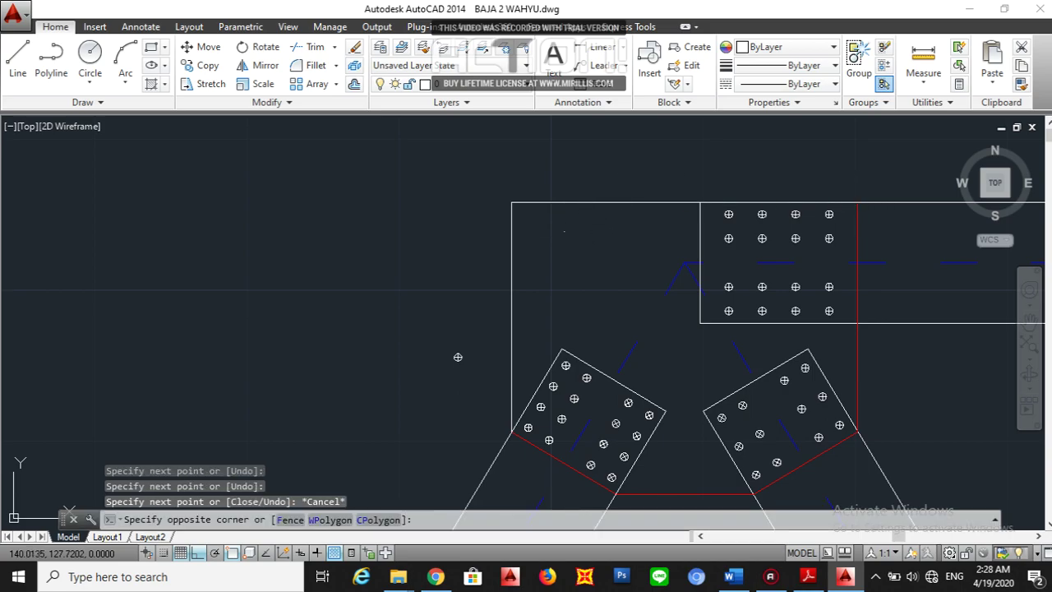
{"action": "left_click", "coordinate": [510, 172]}
{"action": "left_click", "coordinate": [789, 54]}
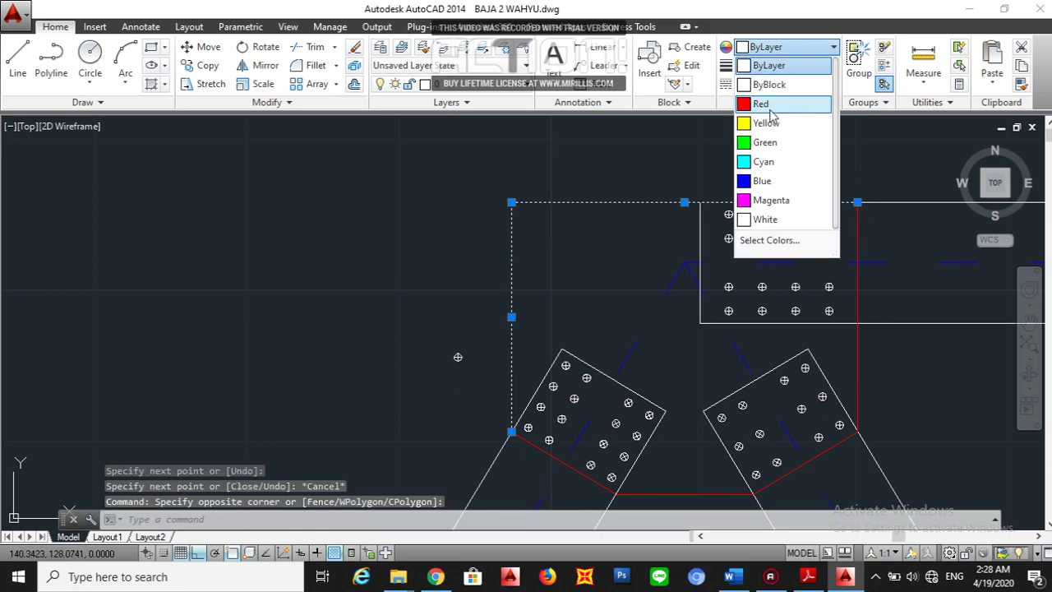
{"action": "left_click", "coordinate": [768, 102]}
{"action": "key", "text": "Escape"}
Examine the completed upper-left gusset joint and compare it with the truss's unbolted lower-left end joint.
{"action": "scroll", "coordinate": [527, 293], "scroll_direction": "down", "scroll_amount": 4}
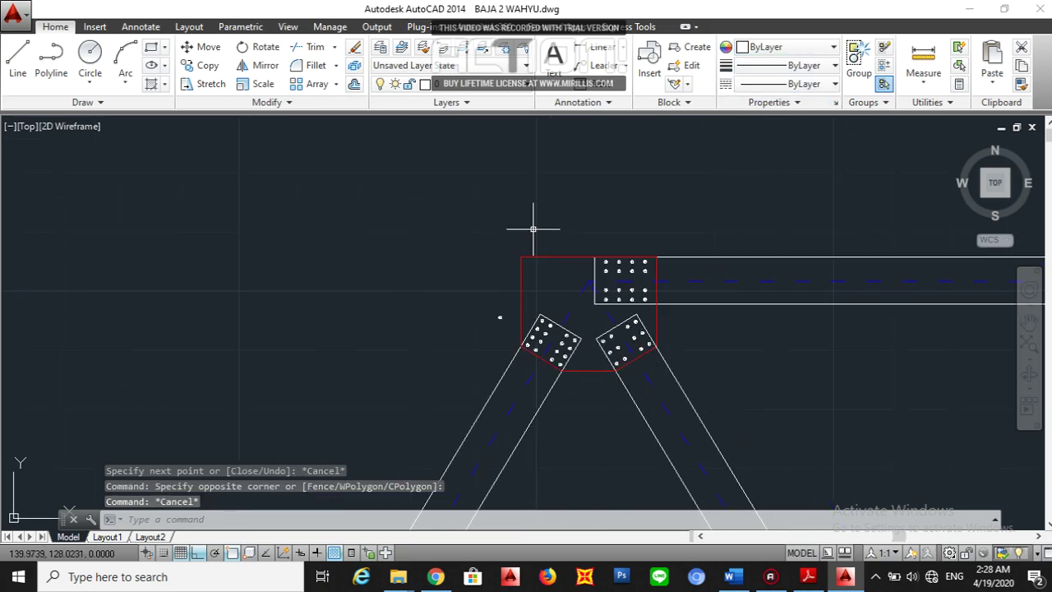
{"action": "scroll", "coordinate": [535, 227], "scroll_direction": "down", "scroll_amount": 3}
{"action": "scroll", "coordinate": [552, 247], "scroll_direction": "down", "scroll_amount": 2}
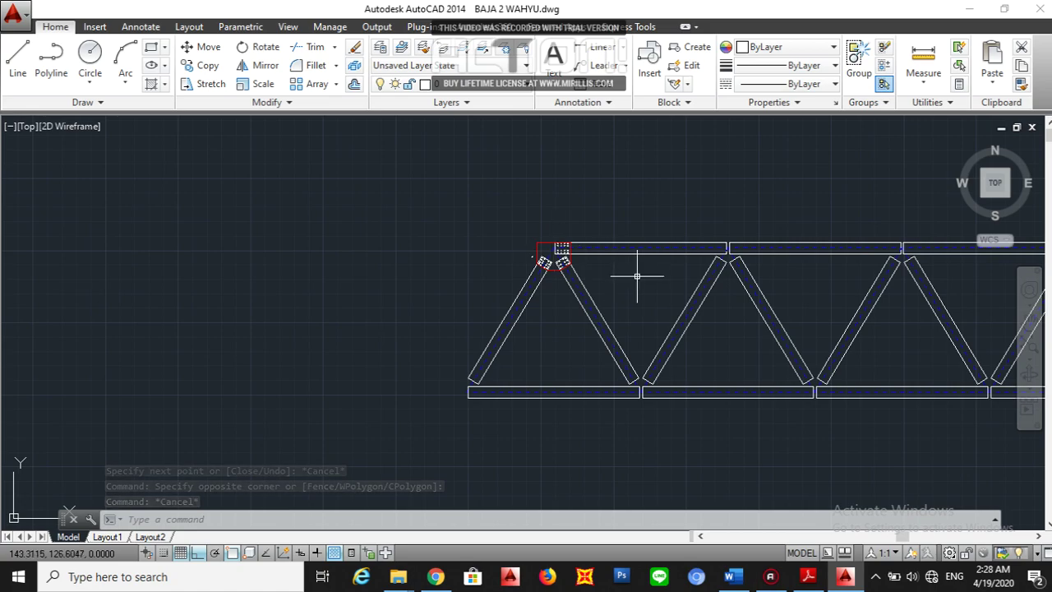
{"action": "scroll", "coordinate": [567, 247], "scroll_direction": "up", "scroll_amount": 5}
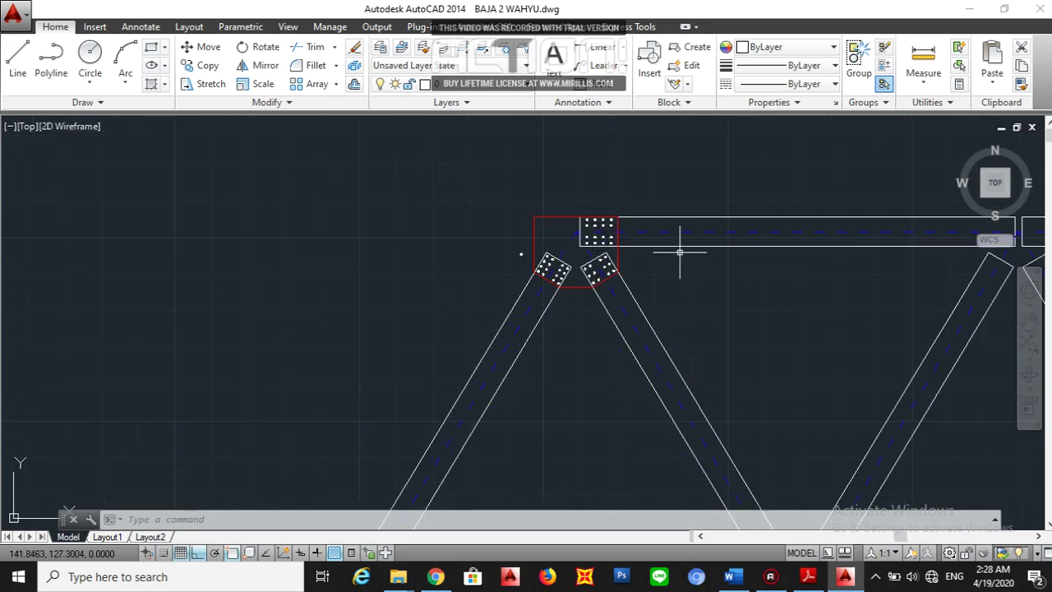
{"action": "middle_click_drag", "start_coordinate": [671, 260], "coordinate": [624, 208]}
{"action": "scroll", "coordinate": [600, 230], "scroll_direction": "down", "scroll_amount": 4}
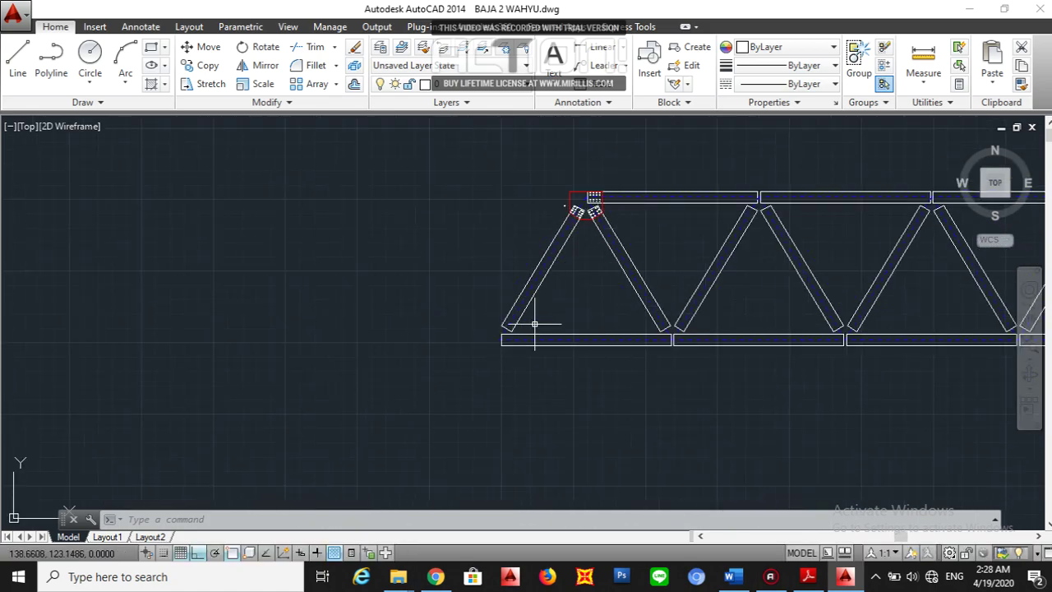
{"action": "scroll", "coordinate": [575, 193], "scroll_direction": "up", "scroll_amount": 4}
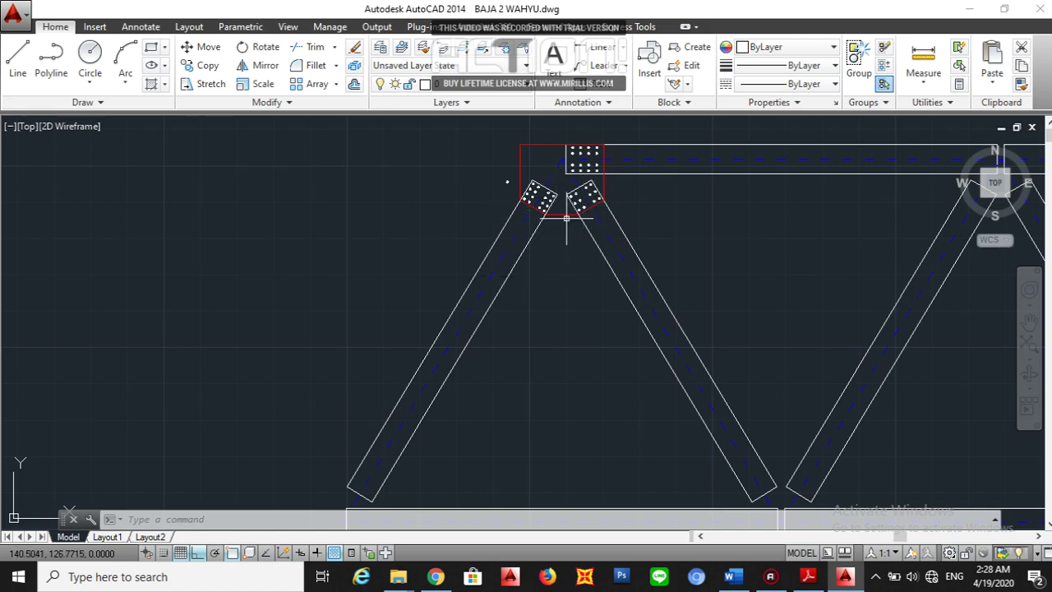
{"action": "scroll", "coordinate": [553, 349], "scroll_direction": "down", "scroll_amount": 2}
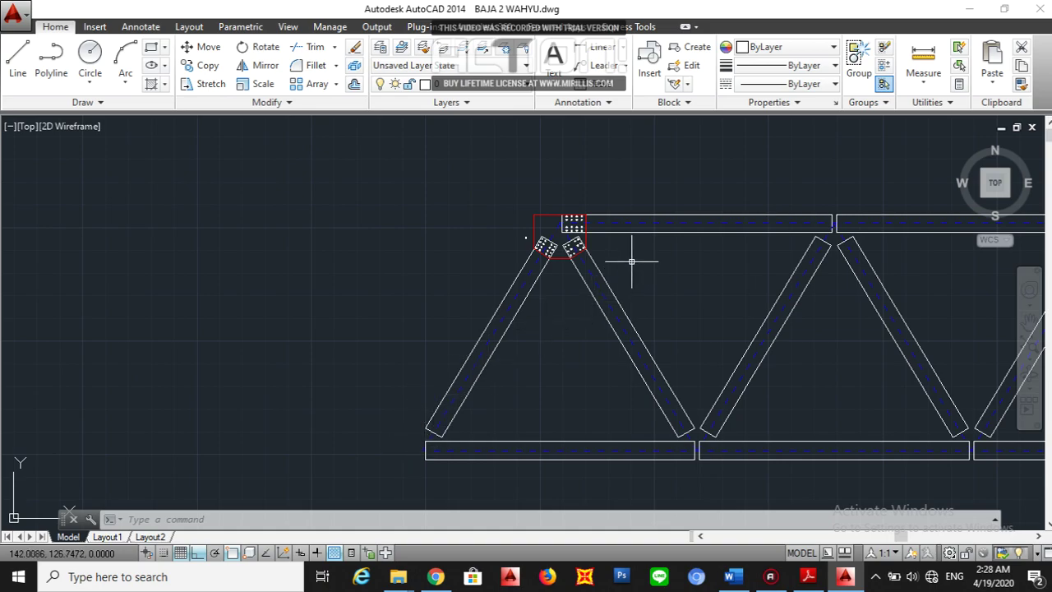
{"action": "mouse_move", "coordinate": [460, 432]}
{"action": "middle_mouse_down"}
{"action": "mouse_move", "coordinate": [464, 399]}
{"action": "mouse_move", "coordinate": [434, 392]}
{"action": "mouse_move", "coordinate": [403, 404]}
{"action": "middle_mouse_up"}
{"action": "scroll", "coordinate": [404, 404], "scroll_direction": "up", "scroll_amount": 2}
{"action": "scroll", "coordinate": [397, 404], "scroll_direction": "up", "scroll_amount": 2}
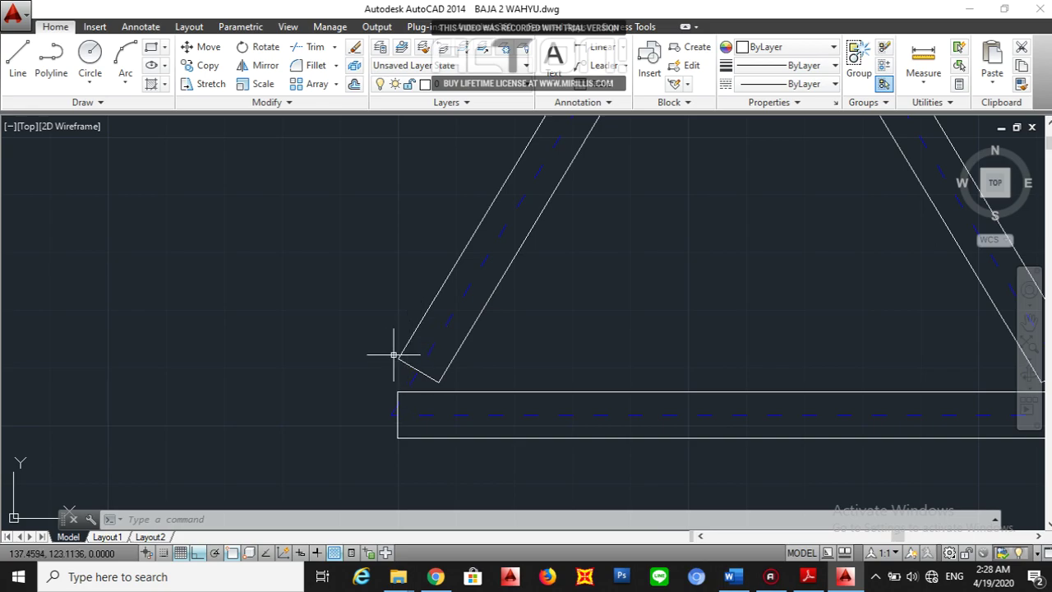
{"action": "scroll", "coordinate": [454, 376], "scroll_direction": "down", "scroll_amount": 5}
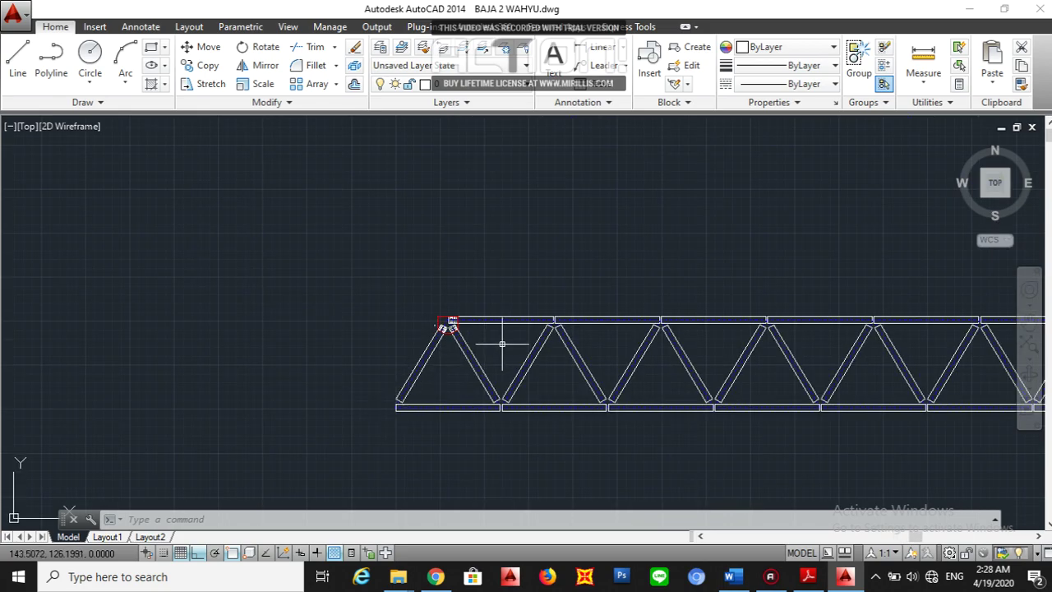
{"action": "scroll", "coordinate": [435, 321], "scroll_direction": "up", "scroll_amount": 5}
{"action": "scroll", "coordinate": [470, 348], "scroll_direction": "up", "scroll_amount": 3}
{"action": "scroll", "coordinate": [470, 347], "scroll_direction": "down", "scroll_amount": 3}
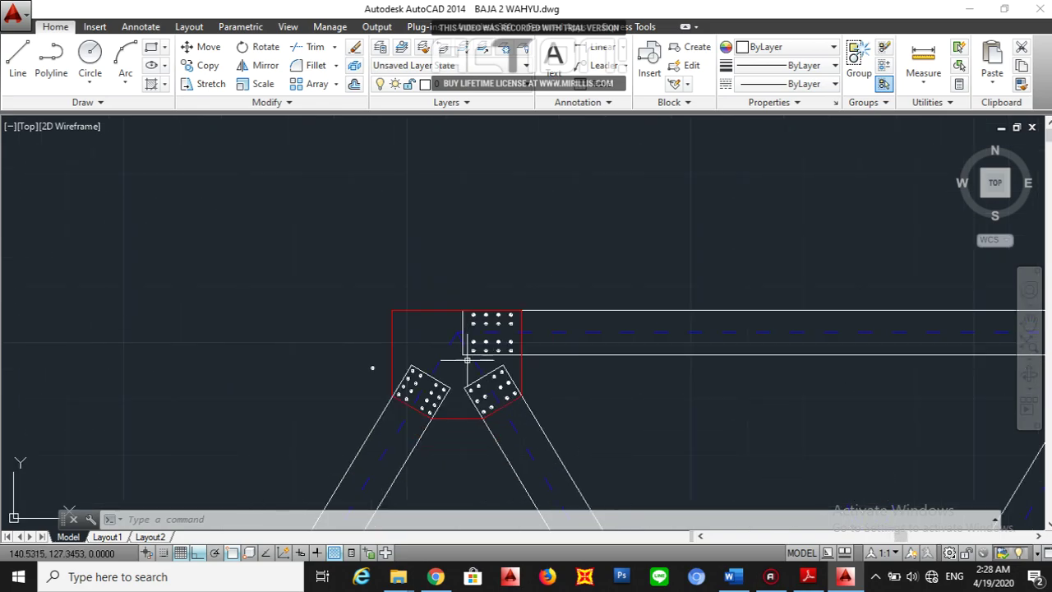
{"action": "scroll", "coordinate": [542, 362], "scroll_direction": "up", "scroll_amount": 1}
{"action": "scroll", "coordinate": [532, 327], "scroll_direction": "down", "scroll_amount": 5}
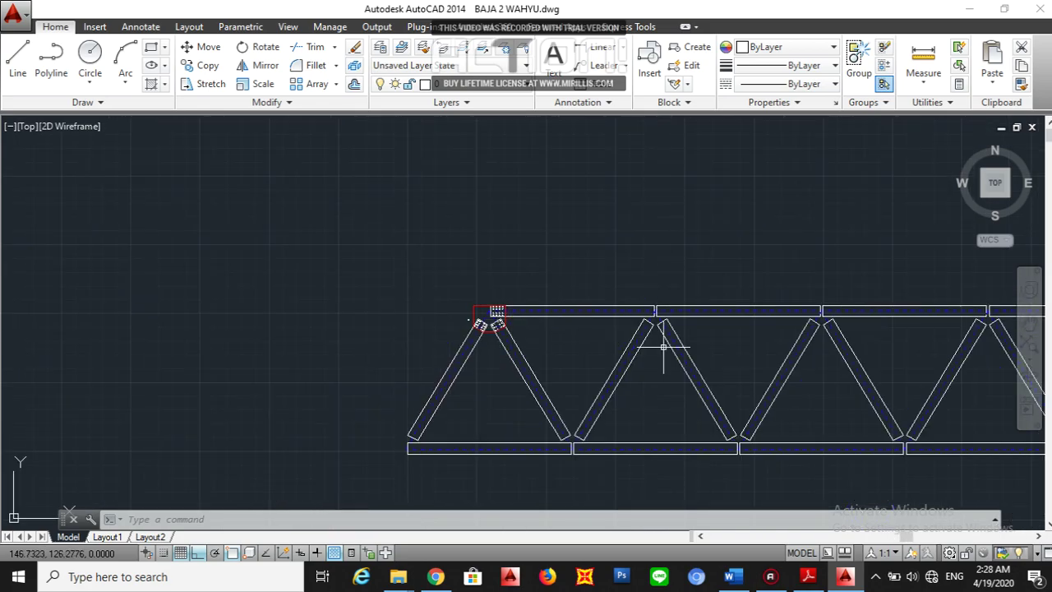
Review the whole truss and the midspan joint of the lower chord, where two diagonals meet.
{"action": "middle_click_drag", "start_coordinate": [742, 446], "coordinate": [369, 411]}
{"action": "scroll", "coordinate": [376, 403], "scroll_direction": "down", "scroll_amount": 3}
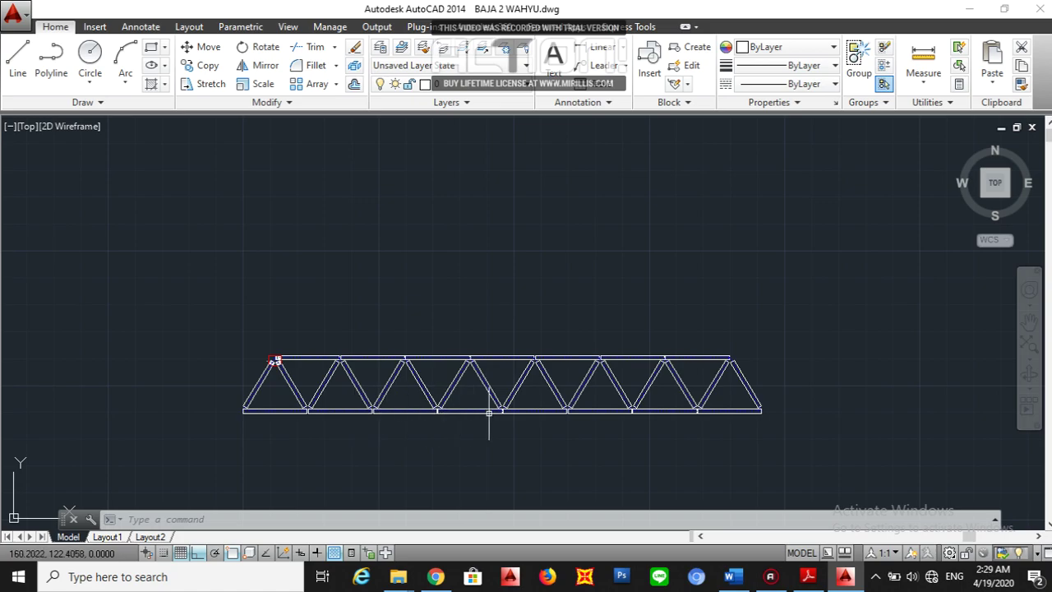
{"action": "scroll", "coordinate": [493, 419], "scroll_direction": "up", "scroll_amount": 4}
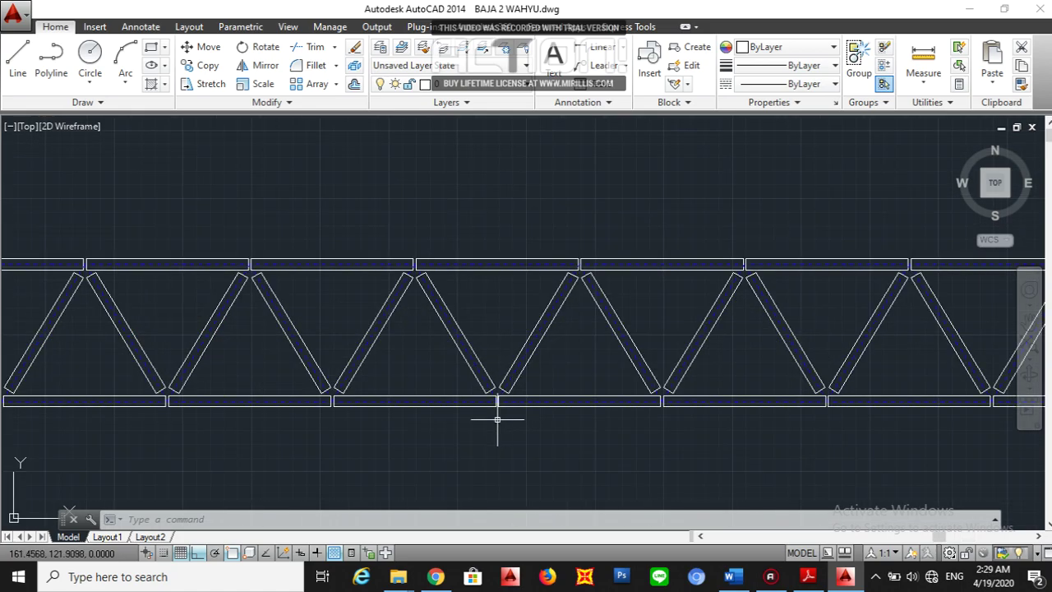
{"action": "scroll", "coordinate": [497, 415], "scroll_direction": "up", "scroll_amount": 2}
{"action": "scroll", "coordinate": [496, 408], "scroll_direction": "up", "scroll_amount": 4}
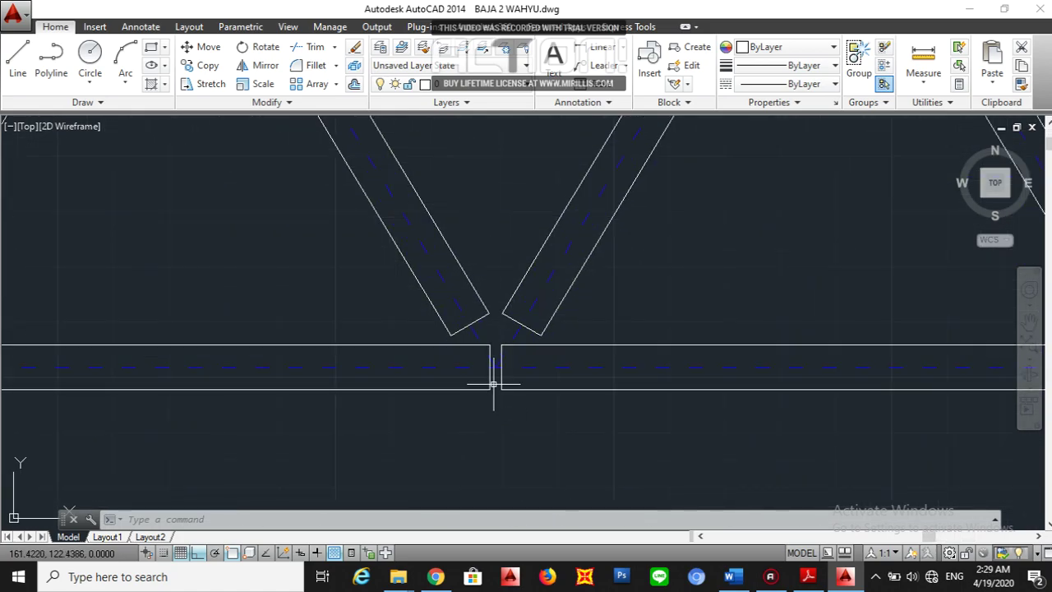
{"action": "scroll", "coordinate": [493, 384], "scroll_direction": "down", "scroll_amount": 8}
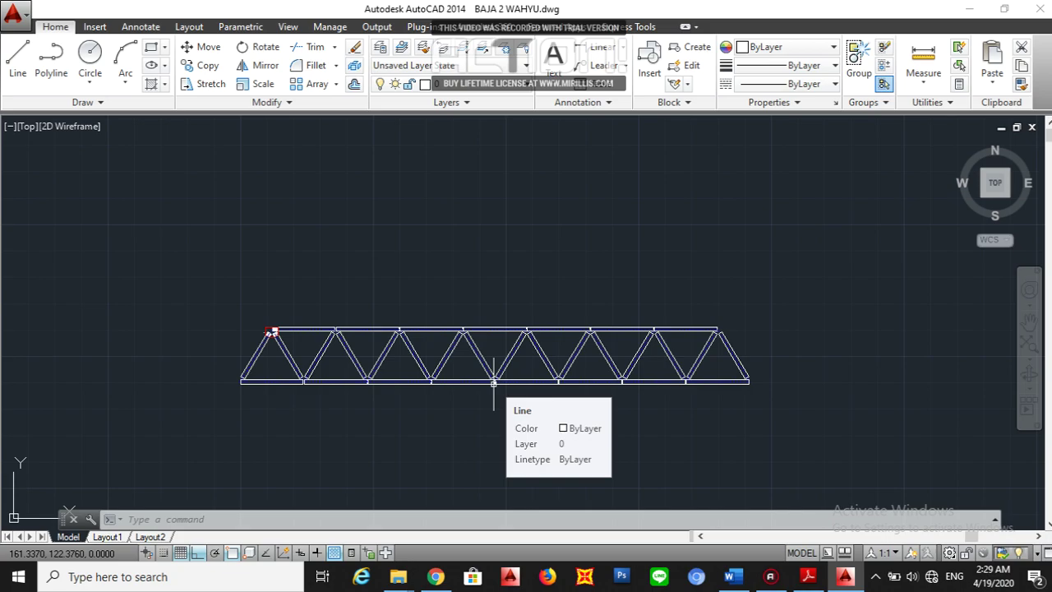
{"action": "scroll", "coordinate": [493, 383], "scroll_direction": "up", "scroll_amount": 2}
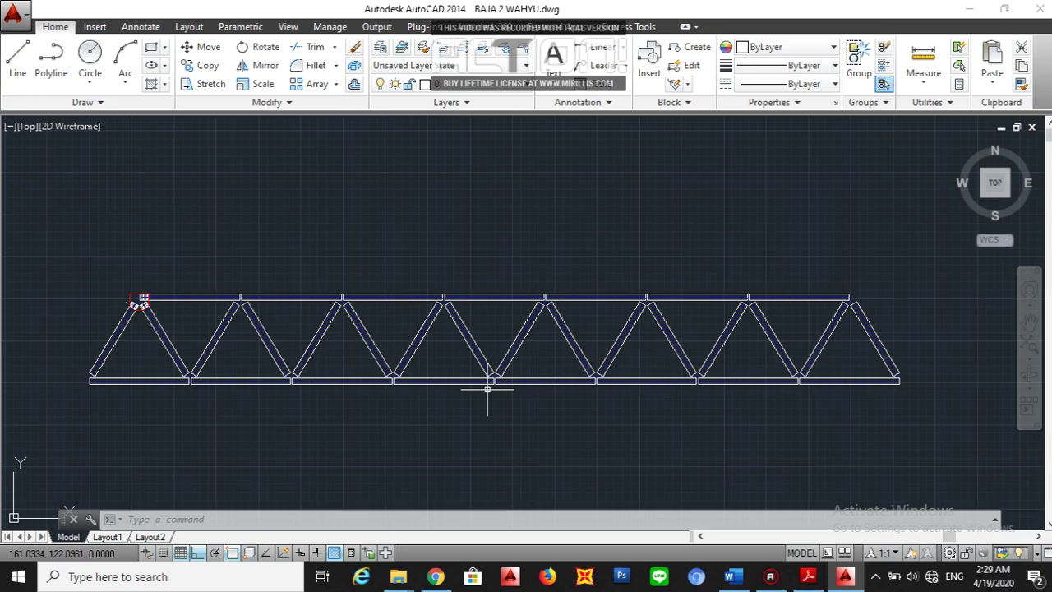
Check the midspan lower-chord joint against Table 3.2 in the Adobe Reader report and highlight the installed bolt count for B4=B5.
{"action": "scroll", "coordinate": [488, 388], "scroll_direction": "up", "scroll_amount": 2}
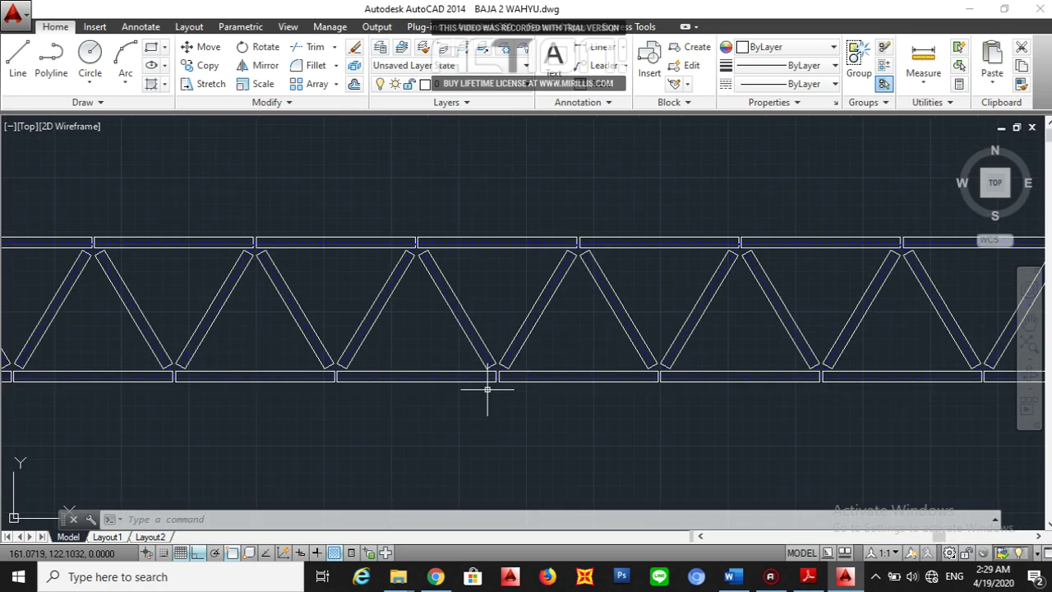
{"action": "scroll", "coordinate": [487, 389], "scroll_direction": "down", "scroll_amount": 2}
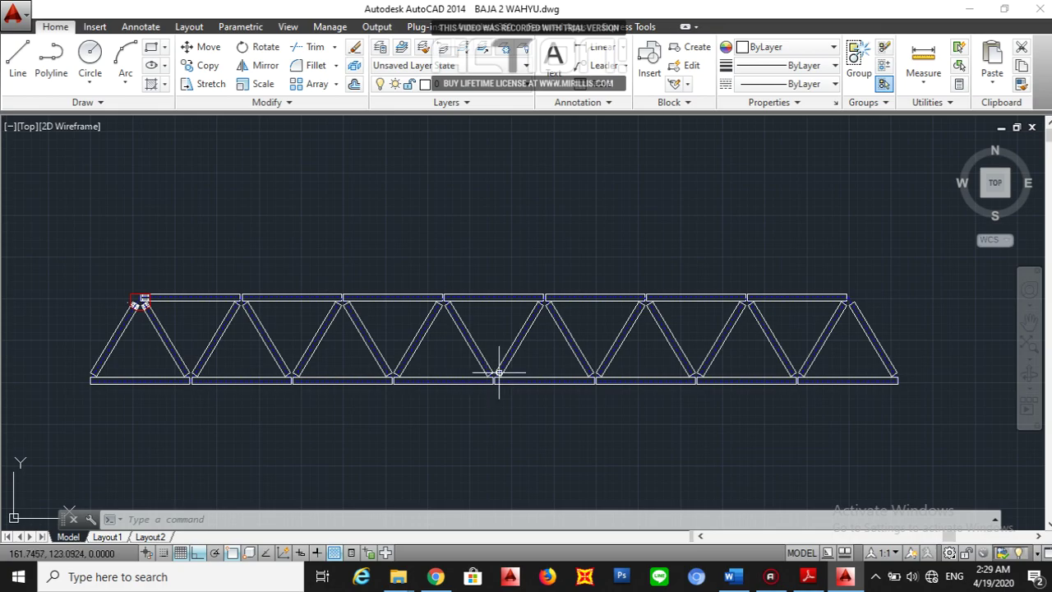
{"action": "scroll", "coordinate": [496, 377], "scroll_direction": "up", "scroll_amount": 5}
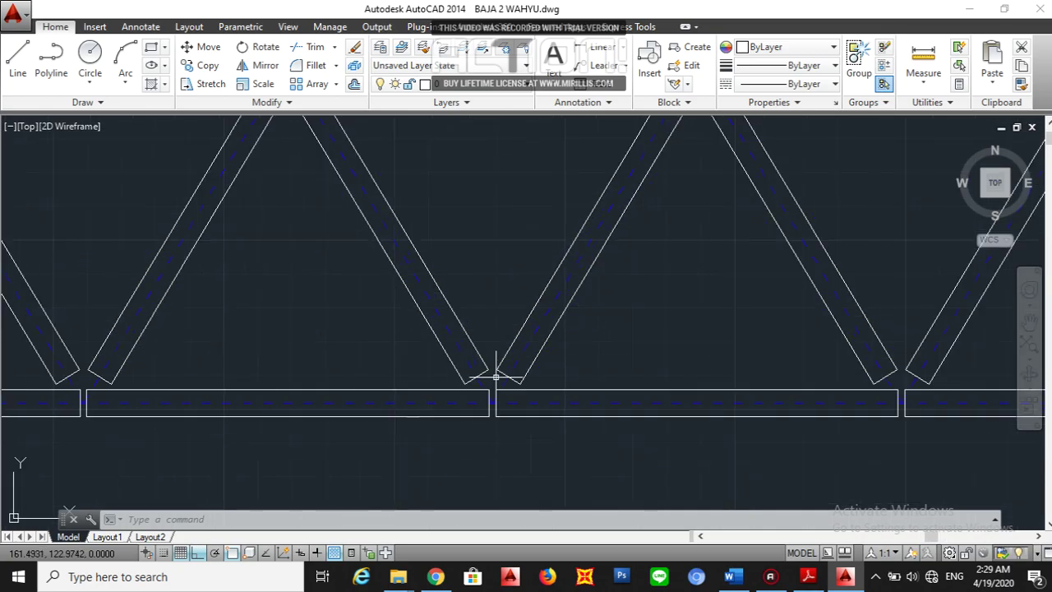
{"action": "left_click", "coordinate": [806, 577]}
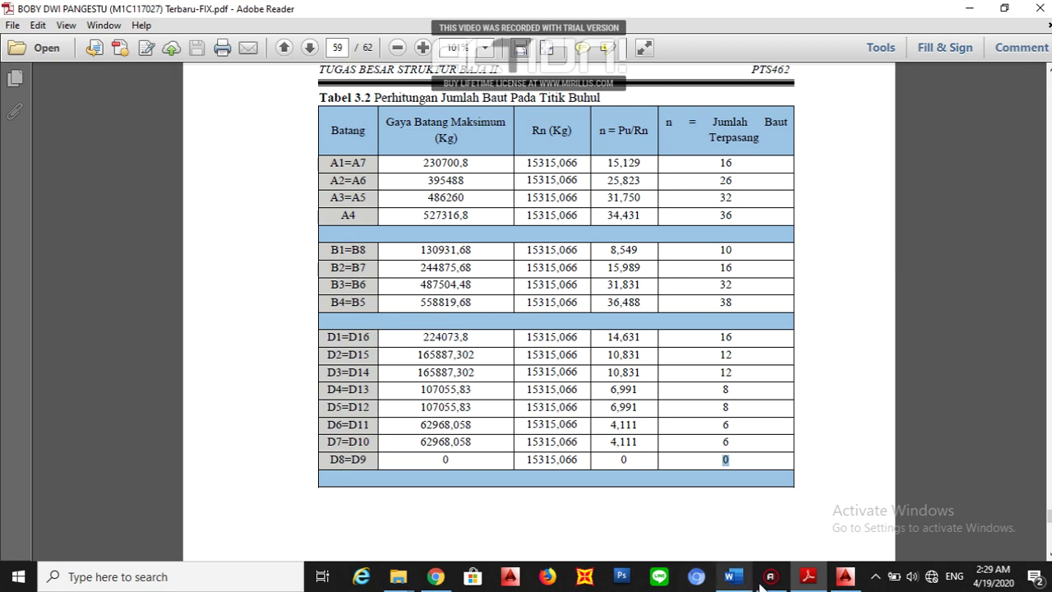
{"action": "left_click", "coordinate": [839, 581]}
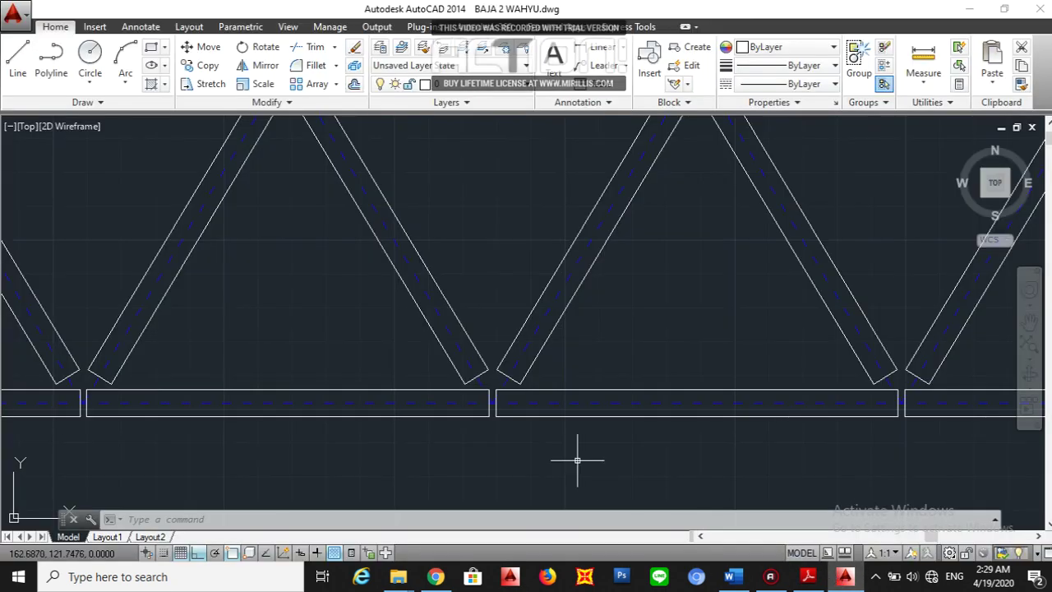
{"action": "scroll", "coordinate": [575, 458], "scroll_direction": "down", "scroll_amount": 5}
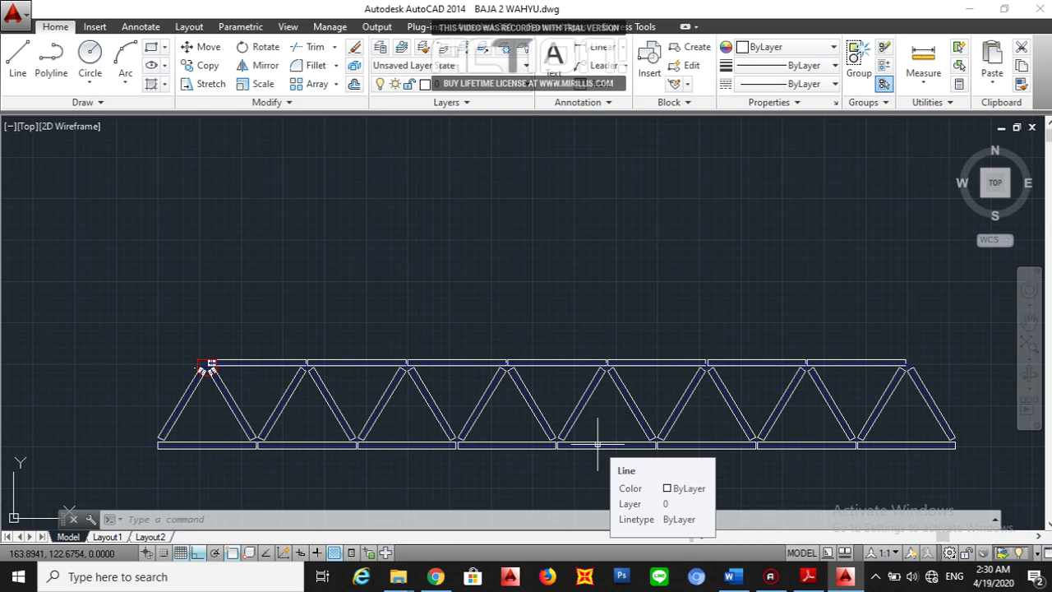
{"action": "left_click", "coordinate": [805, 579]}
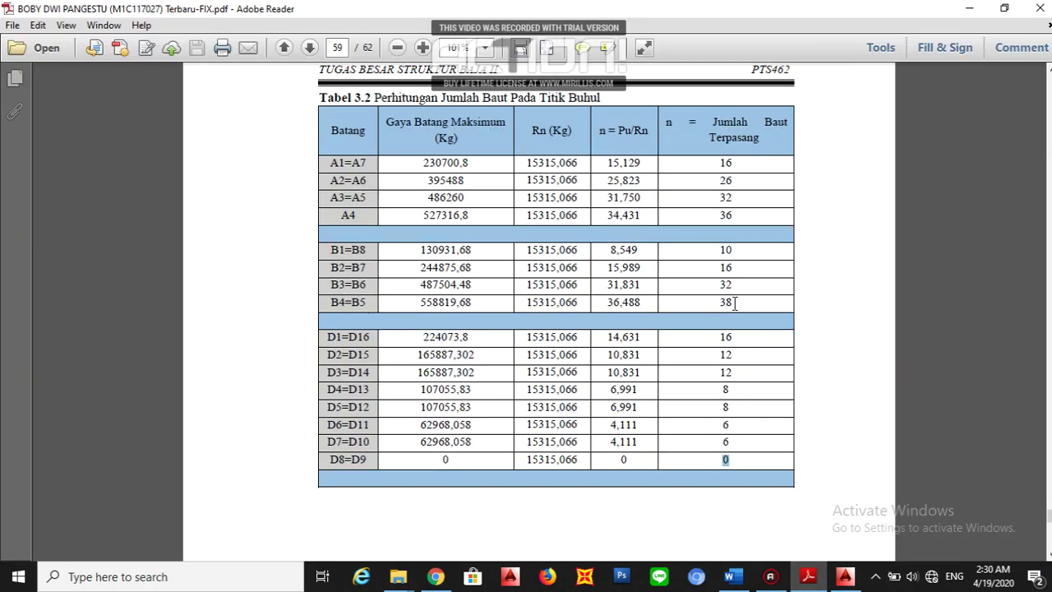
{"action": "left_click_drag", "start_coordinate": [736, 303], "coordinate": [718, 302]}
{"action": "left_click", "coordinate": [845, 580]}
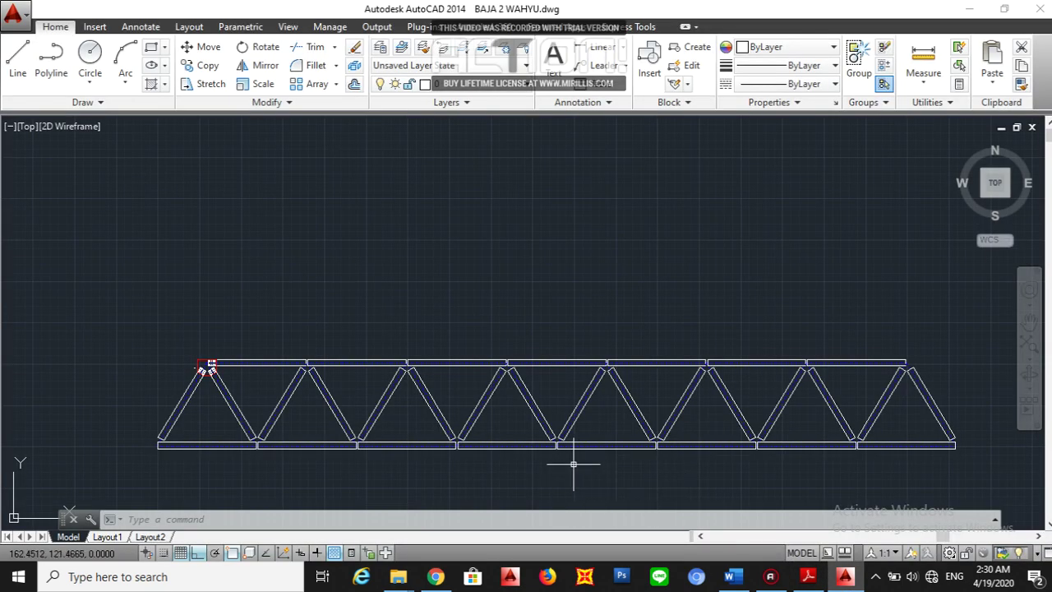
Look up the bolt-to-plate-edge distance calculation in the Adobe Reader report and highlight the lower limit of St.
{"action": "scroll", "coordinate": [552, 426], "scroll_direction": "up", "scroll_amount": 3}
{"action": "scroll", "coordinate": [552, 427], "scroll_direction": "up", "scroll_amount": 4}
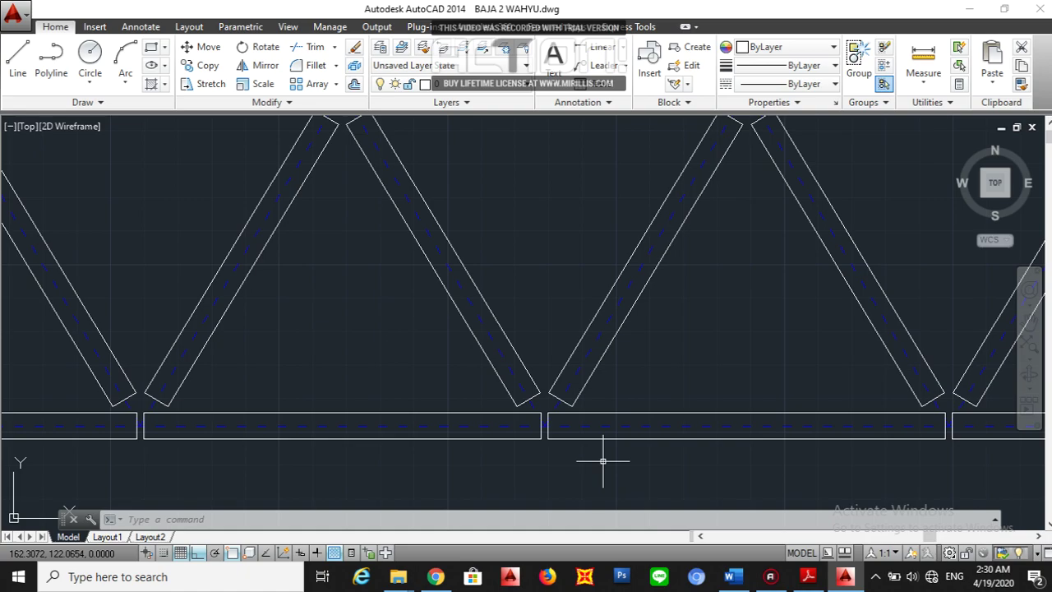
{"action": "left_click", "coordinate": [808, 576]}
{"action": "scroll", "coordinate": [569, 424], "scroll_direction": "up", "scroll_amount": 15}
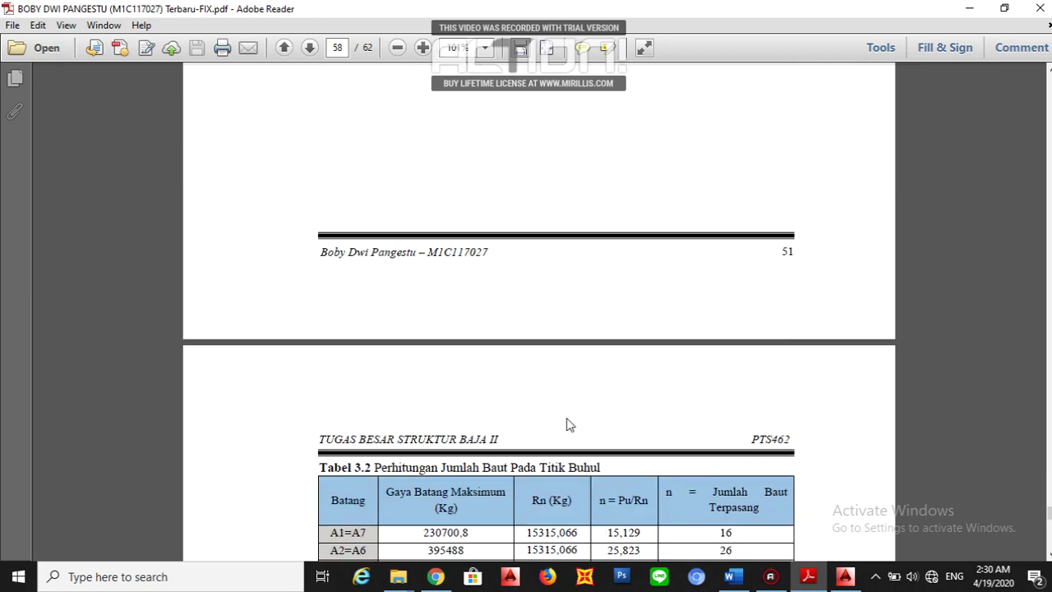
{"action": "scroll", "coordinate": [559, 388], "scroll_direction": "up", "scroll_amount": 12}
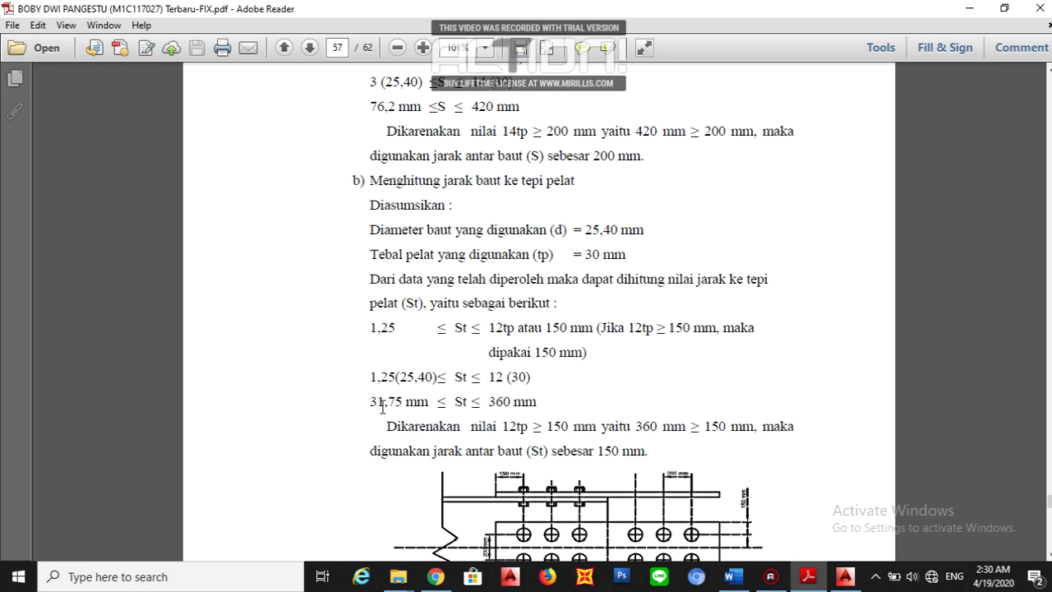
{"action": "left_click_drag", "start_coordinate": [373, 403], "coordinate": [399, 401]}
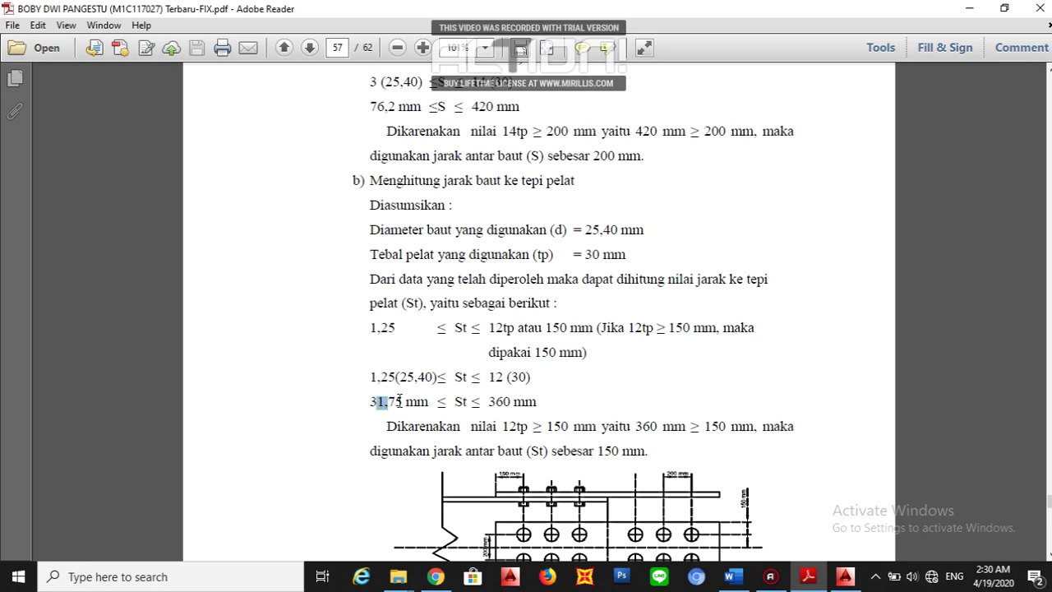
{"action": "left_click", "coordinate": [407, 393]}
{"action": "left_click", "coordinate": [371, 401]}
{"action": "left_click", "coordinate": [405, 401]}
{"action": "left_click_drag", "start_coordinate": [369, 401], "coordinate": [408, 413]}
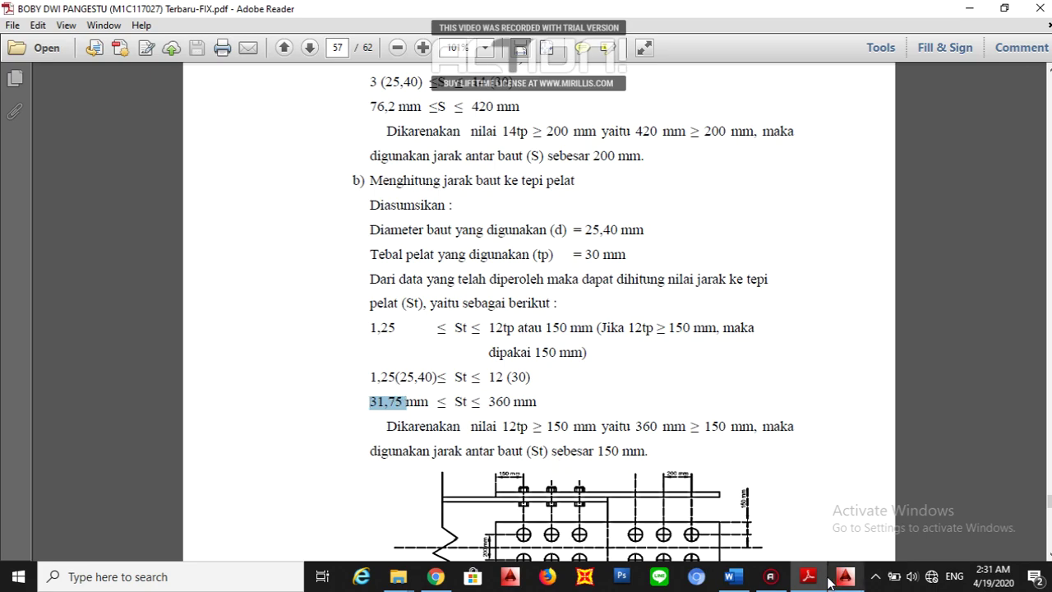
Return to AutoCAD and offset the end edge of the chord member left of the midspan joint 0.04 into the member.
{"action": "mouse_move", "coordinate": [805, 578]}
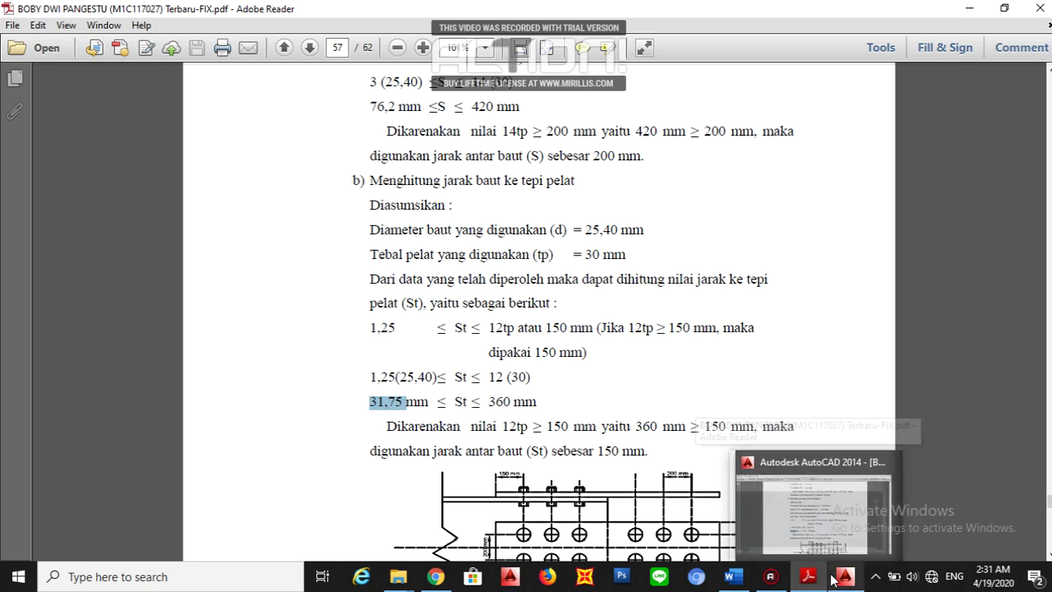
{"action": "left_click", "coordinate": [840, 578]}
{"action": "scroll", "coordinate": [564, 444], "scroll_direction": "down", "scroll_amount": 10}
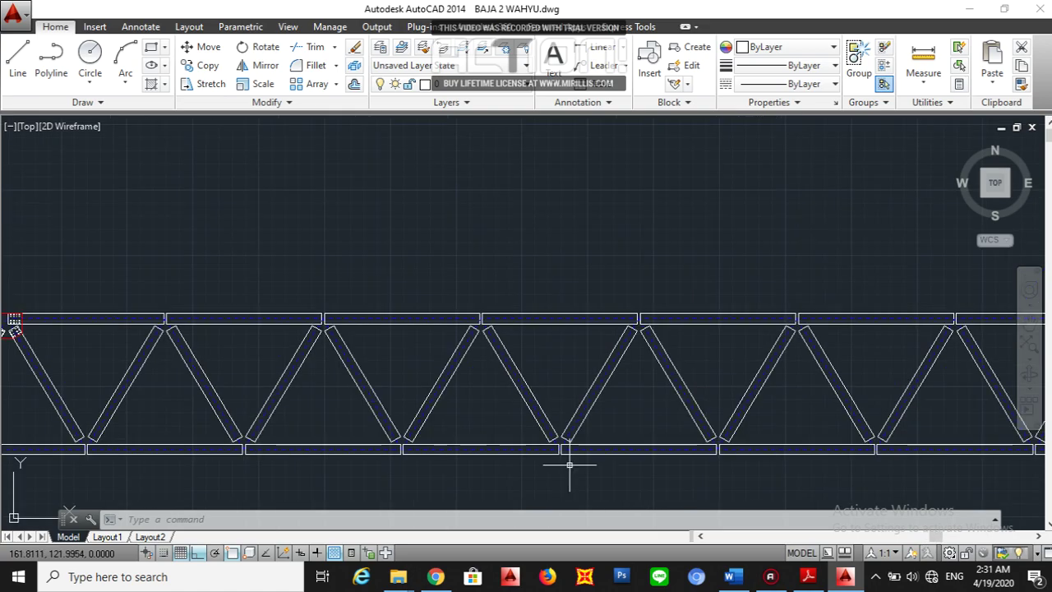
{"action": "scroll", "coordinate": [567, 461], "scroll_direction": "up", "scroll_amount": 7}
{"action": "scroll", "coordinate": [568, 466], "scroll_direction": "up", "scroll_amount": 15}
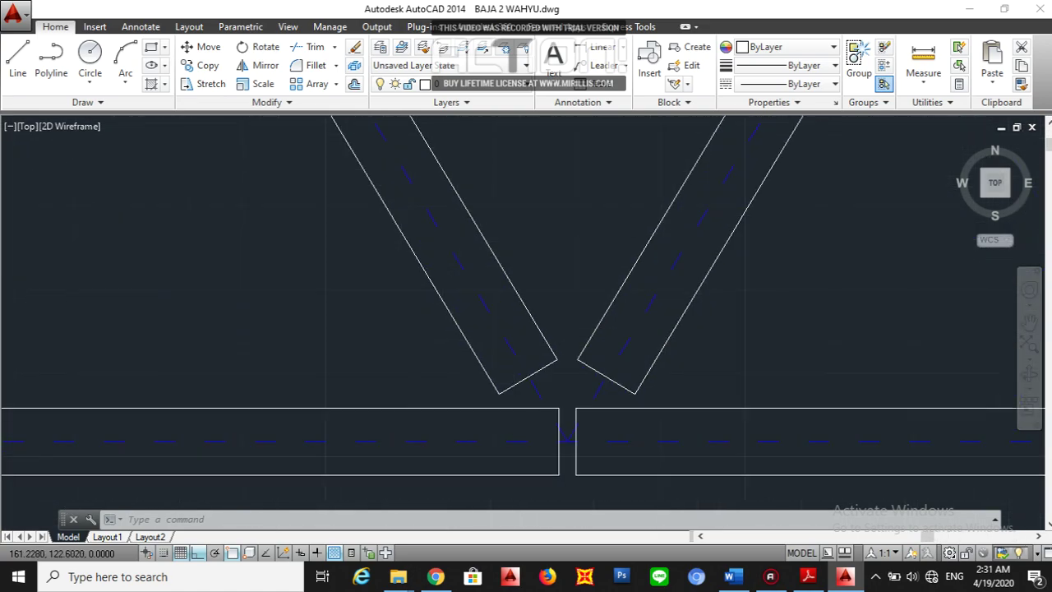
{"action": "middle_click_drag", "start_coordinate": [553, 458], "coordinate": [557, 413]}
{"action": "type", "text": "o"}
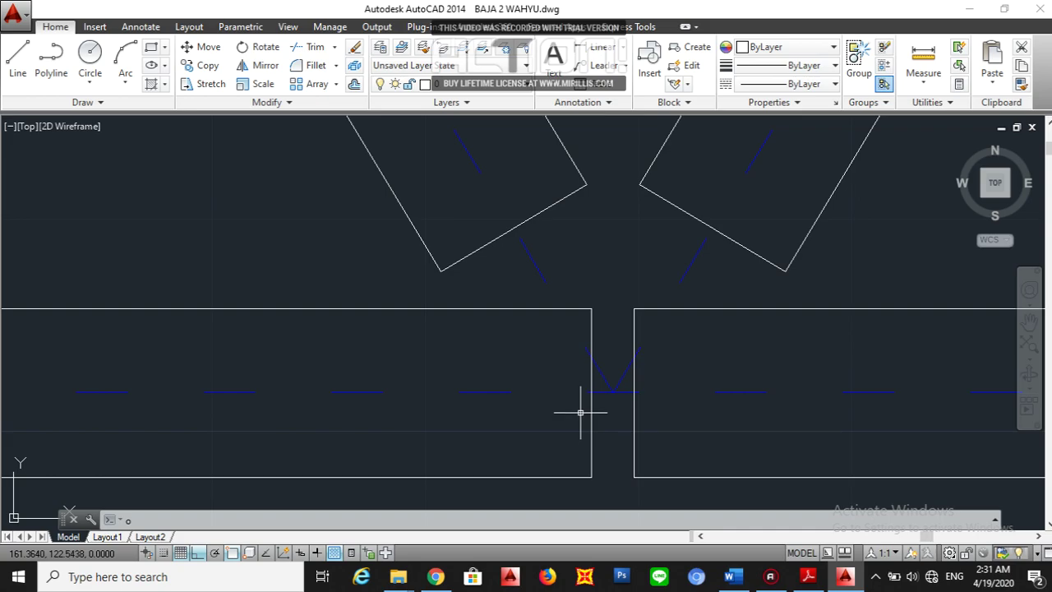
{"action": "key", "text": "Return"}
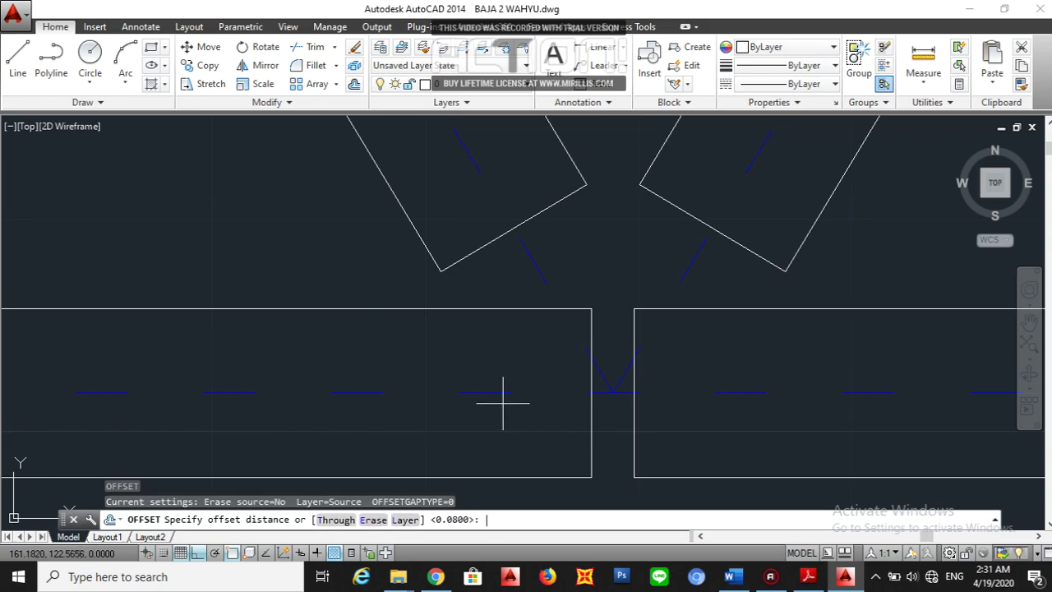
{"action": "type", "text": "0.05"}
{"action": "key", "text": "BackSpace"}
{"action": "type", "text": "4"}
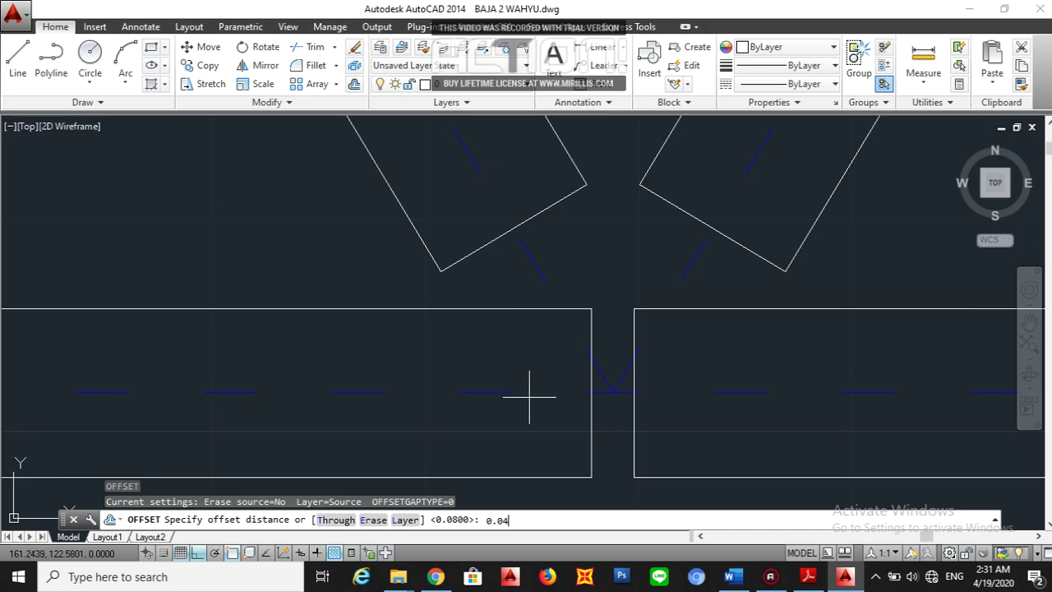
{"action": "key", "text": "Return"}
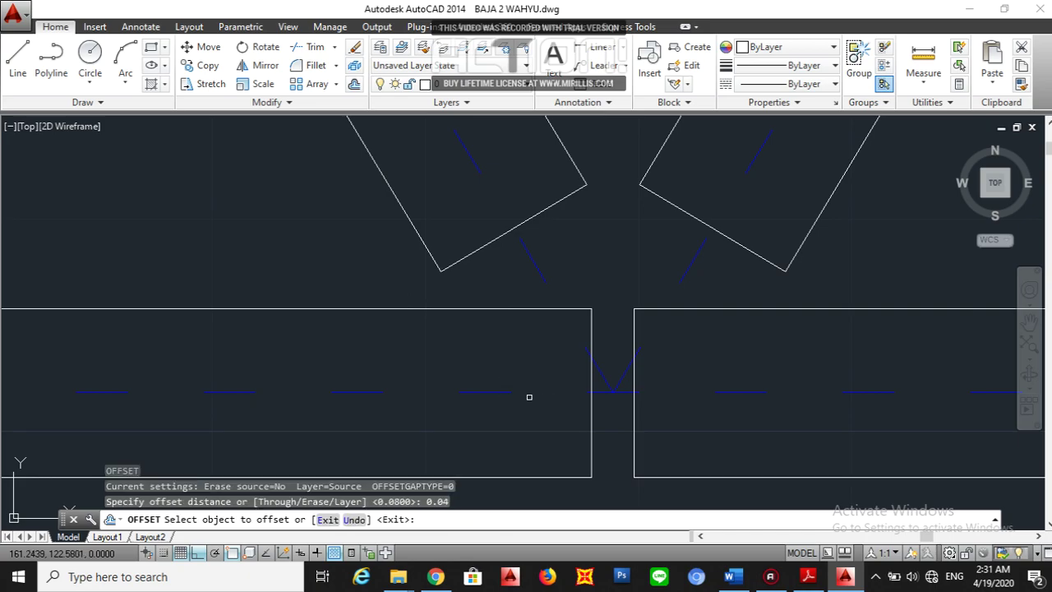
{"action": "left_click", "coordinate": [592, 327]}
{"action": "left_click", "coordinate": [471, 335]}
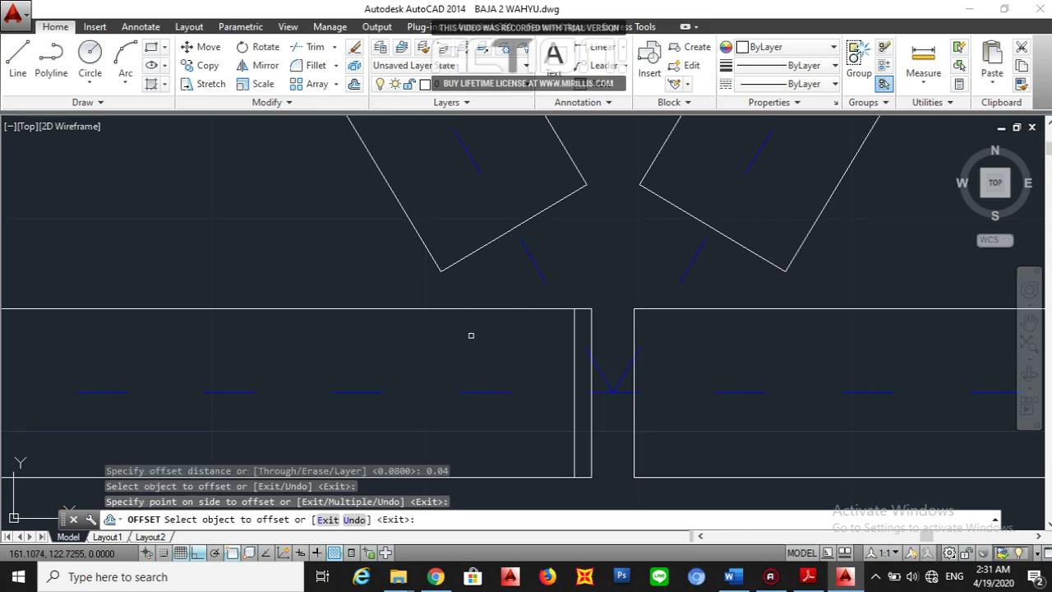
{"action": "key", "text": "Escape"}
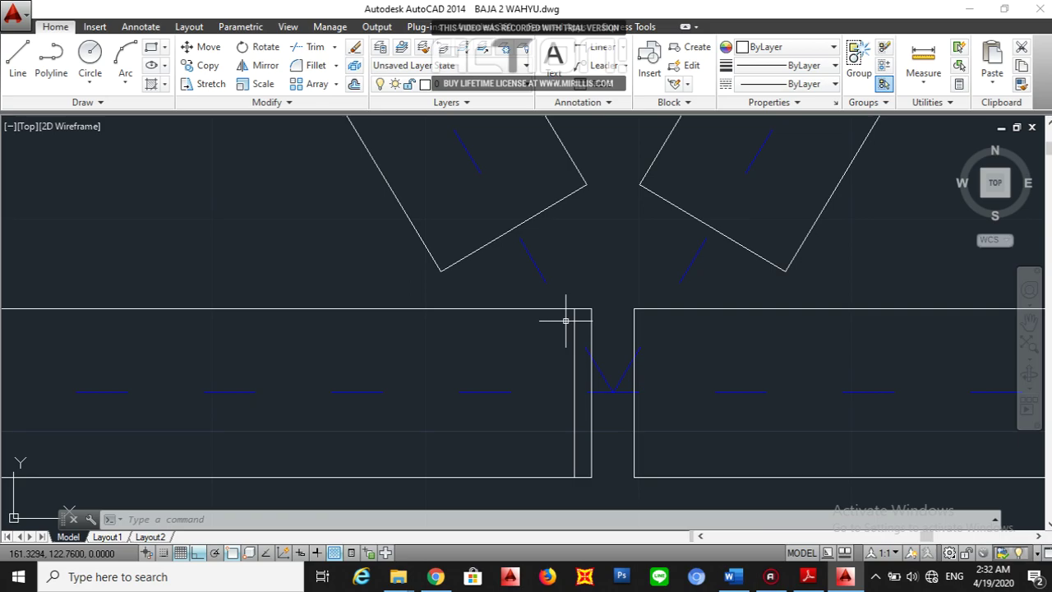
Offset the new vertical line repeatedly leftward at 0.06 spacing to add eight more bolt lines along the left chord member.
{"action": "type", "text": "o"}
{"action": "key", "text": "Return"}
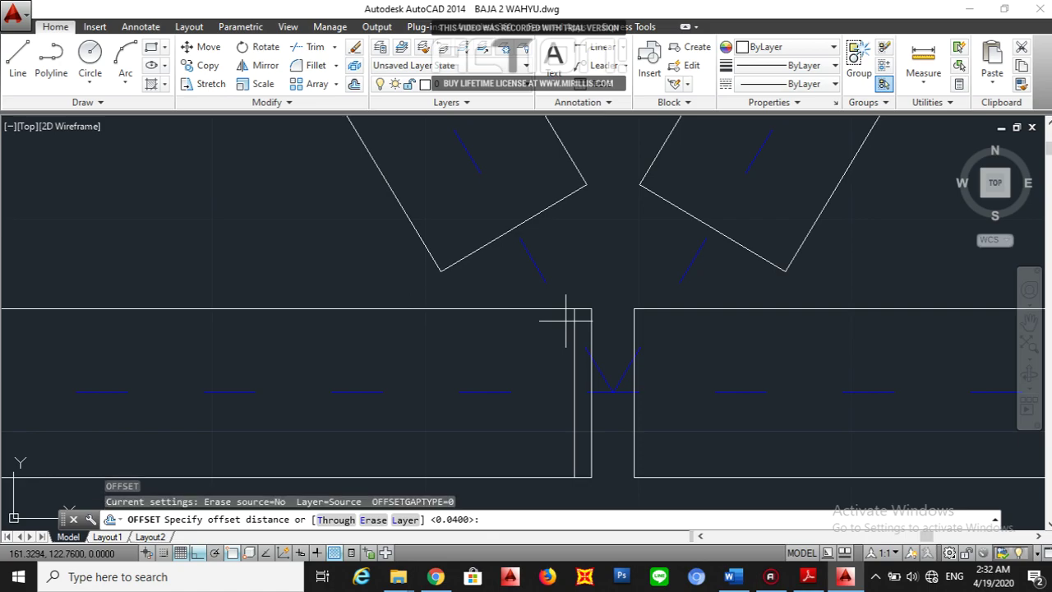
{"action": "type", "text": "0."}
{"action": "type", "text": "06"}
{"action": "key", "text": "Return"}
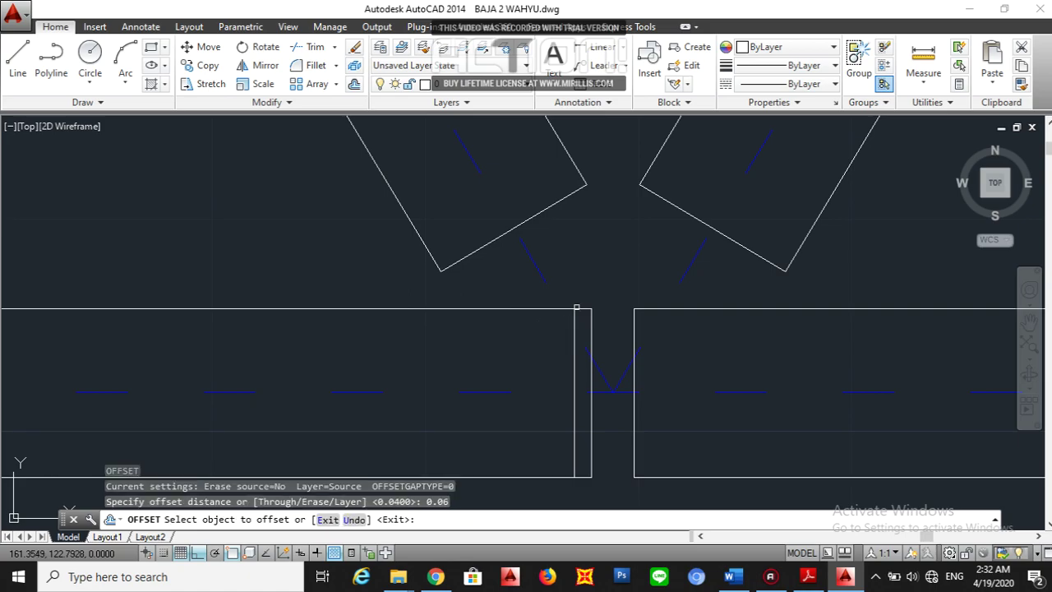
{"action": "left_click", "coordinate": [576, 323]}
{"action": "left_click", "coordinate": [530, 320]}
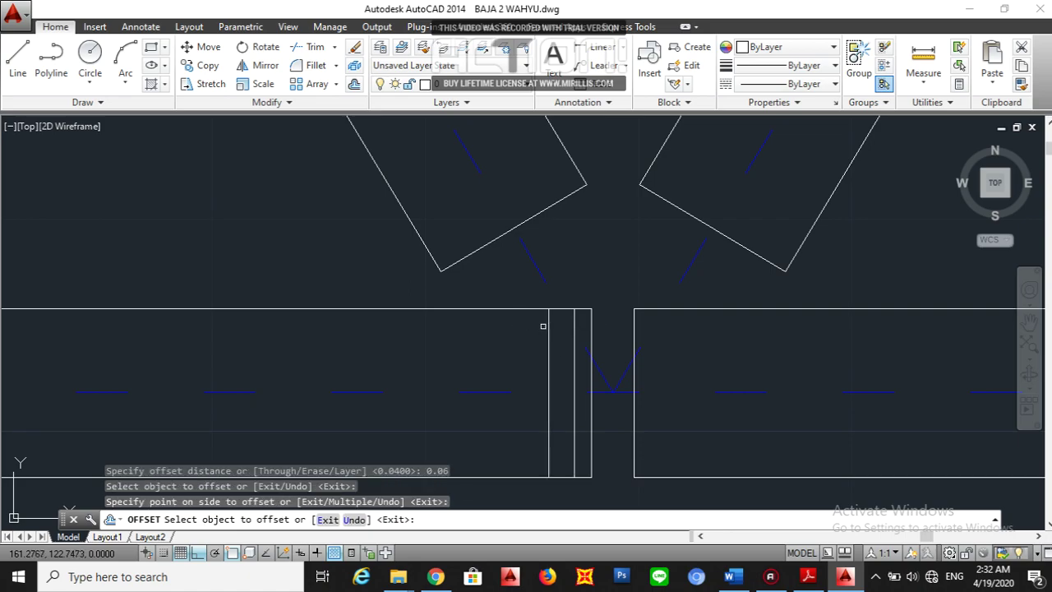
{"action": "left_click", "coordinate": [548, 330]}
{"action": "left_click", "coordinate": [539, 328]}
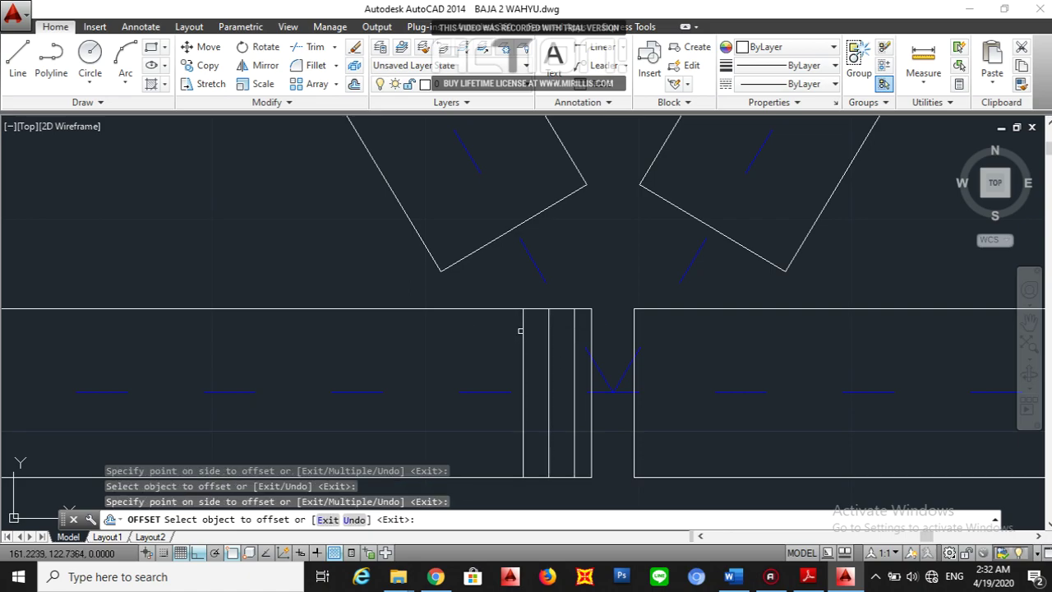
{"action": "left_click", "coordinate": [523, 328]}
{"action": "left_click", "coordinate": [489, 322]}
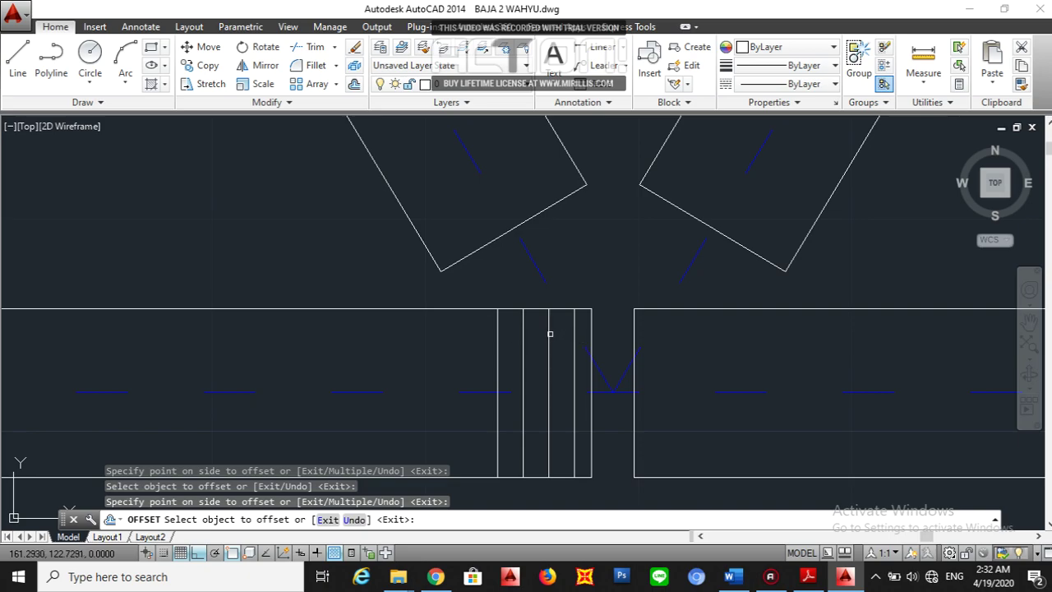
{"action": "left_click", "coordinate": [497, 331]}
{"action": "left_click", "coordinate": [457, 332]}
{"action": "left_click", "coordinate": [472, 336]}
{"action": "left_click", "coordinate": [428, 339]}
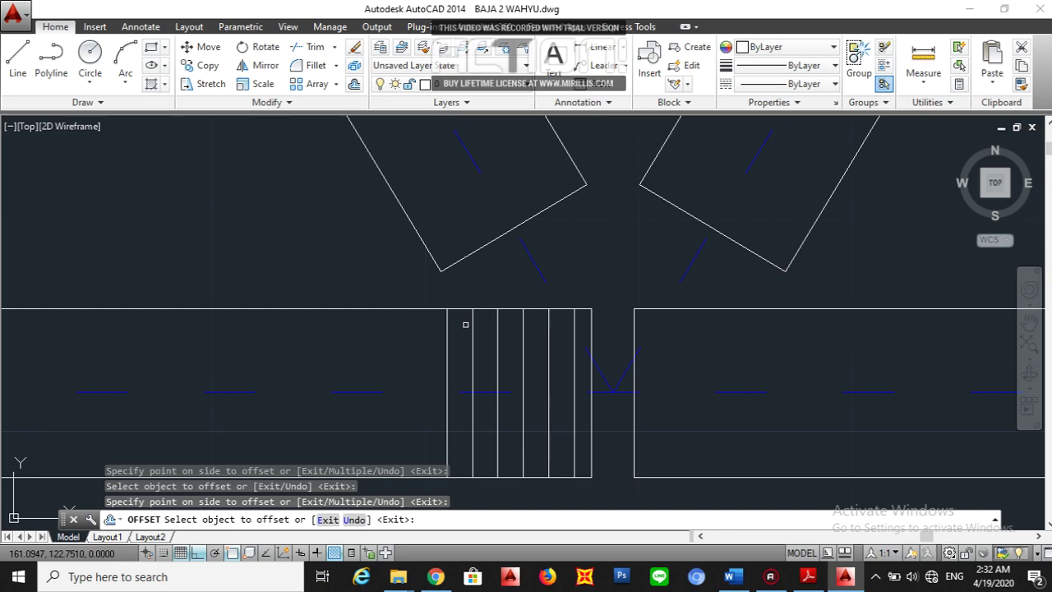
{"action": "left_click", "coordinate": [445, 325]}
{"action": "left_click", "coordinate": [422, 329]}
{"action": "left_click", "coordinate": [421, 327]}
{"action": "left_click", "coordinate": [394, 333]}
{"action": "left_click", "coordinate": [396, 333]}
{"action": "left_click", "coordinate": [365, 335]}
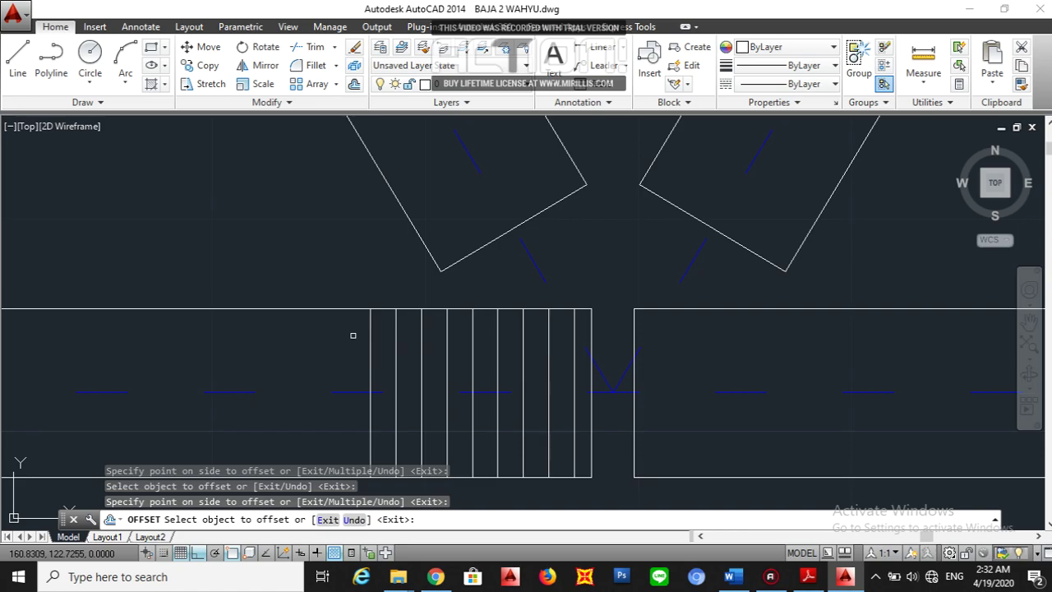
{"action": "key", "text": "Escape"}
Offset the leftmost bolt line another 0.04 to the left to form the gusset plate's edge line.
{"action": "type", "text": "o"}
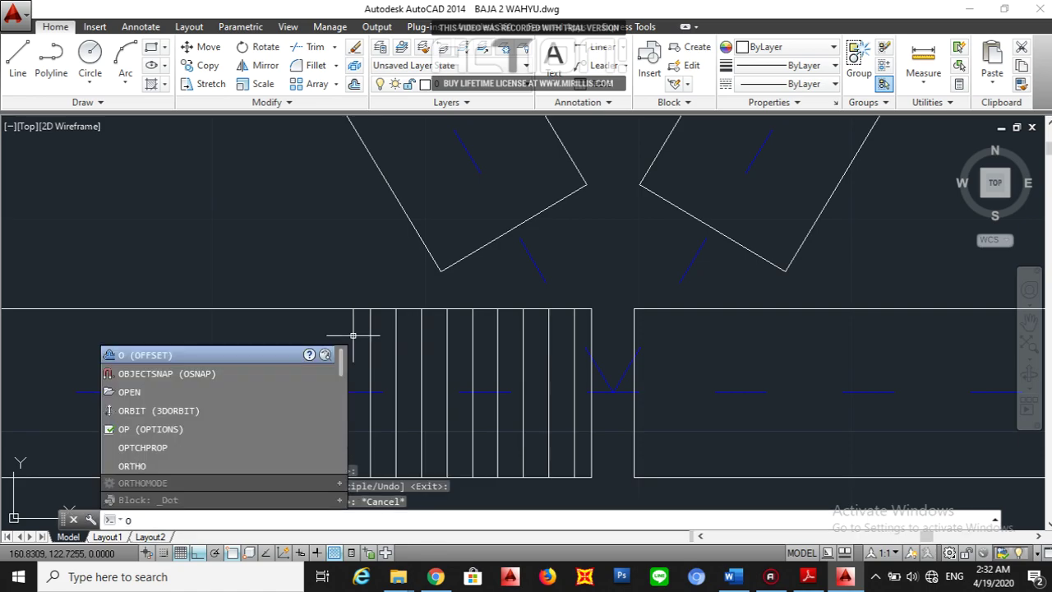
{"action": "key", "text": "Return"}
{"action": "type", "text": "0.0"}
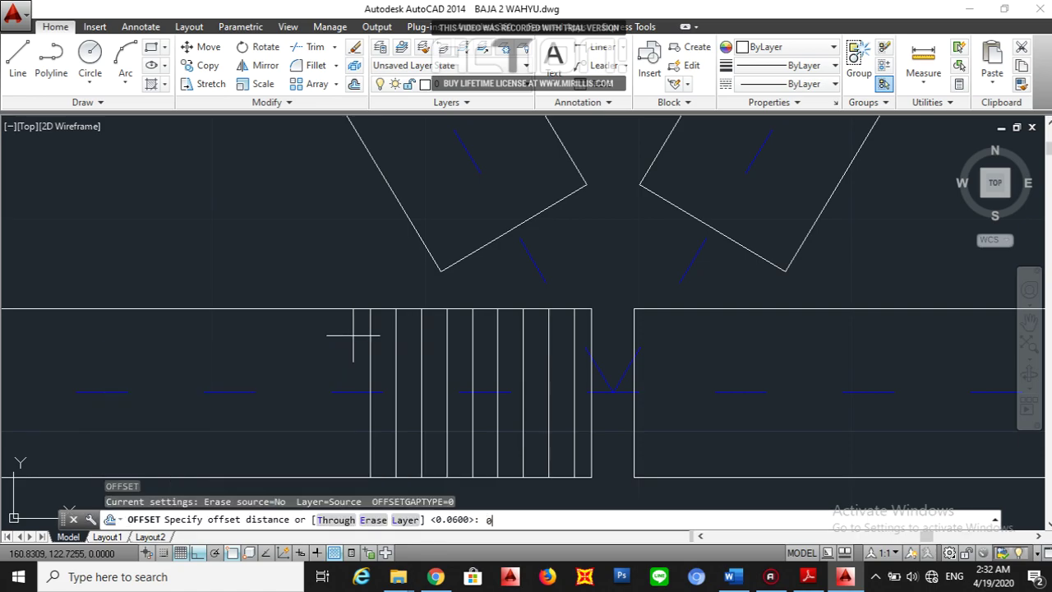
{"action": "type", "text": "4"}
{"action": "key", "text": "Return"}
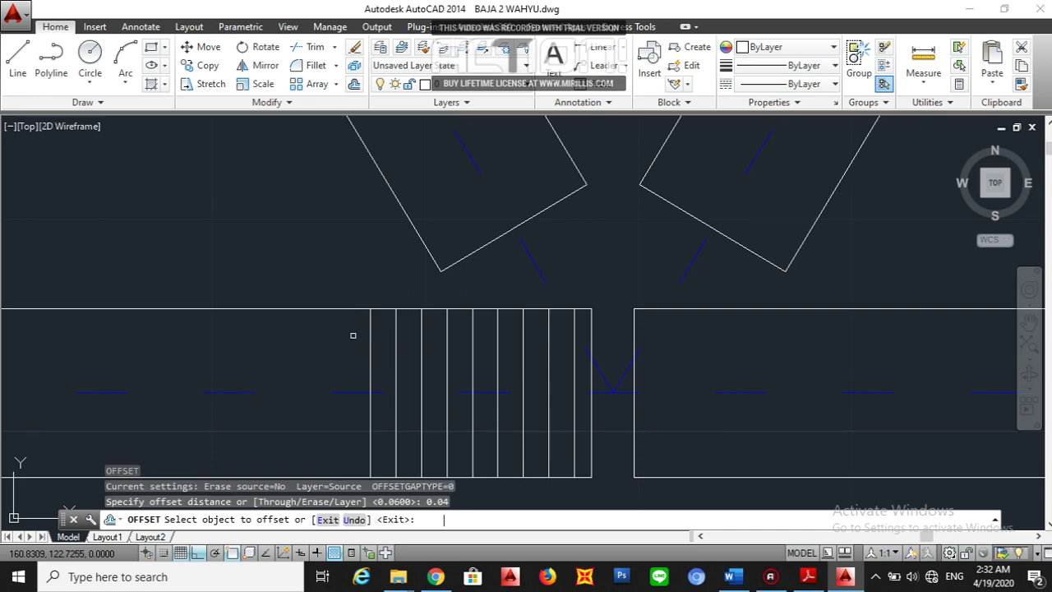
{"action": "left_click", "coordinate": [369, 341]}
{"action": "left_click", "coordinate": [341, 346]}
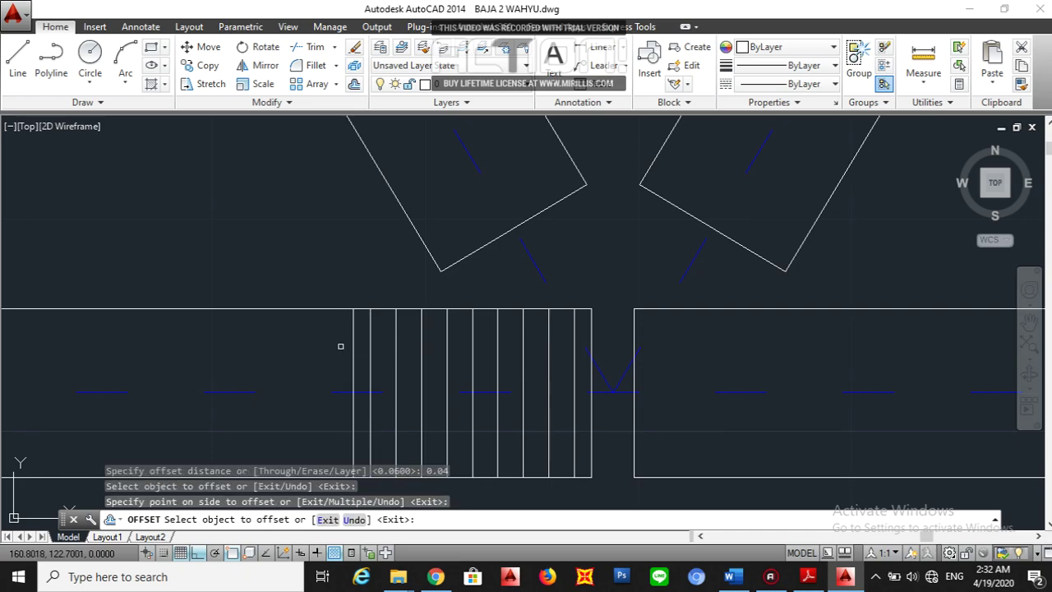
{"action": "key", "text": "Escape"}
Change the colour of the leftmost vertical line, the gusset plate edge, to Red.
{"action": "left_click", "coordinate": [353, 353]}
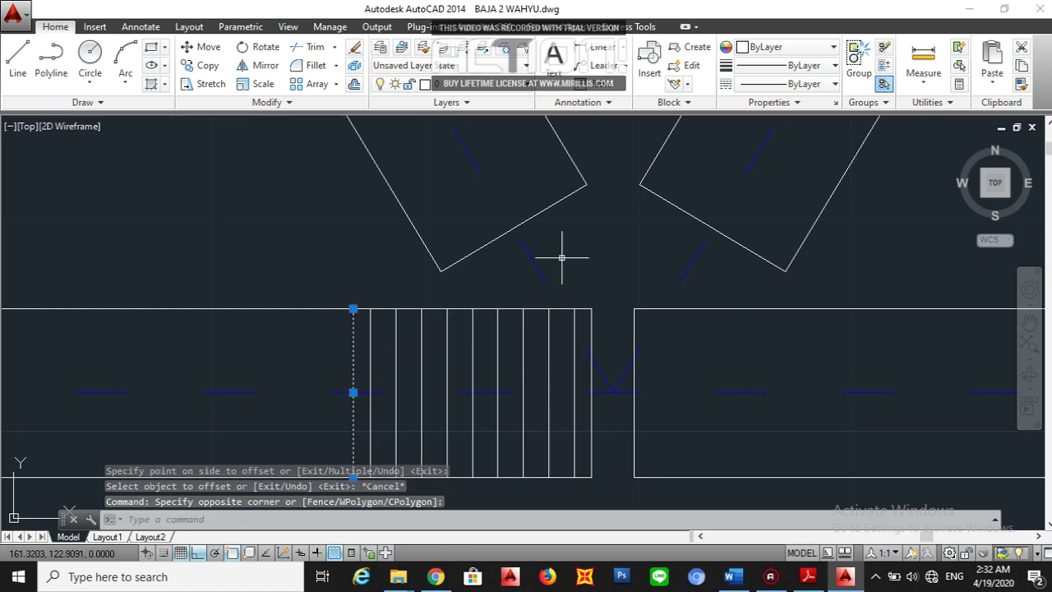
{"action": "left_click", "coordinate": [785, 47]}
{"action": "left_click", "coordinate": [756, 104]}
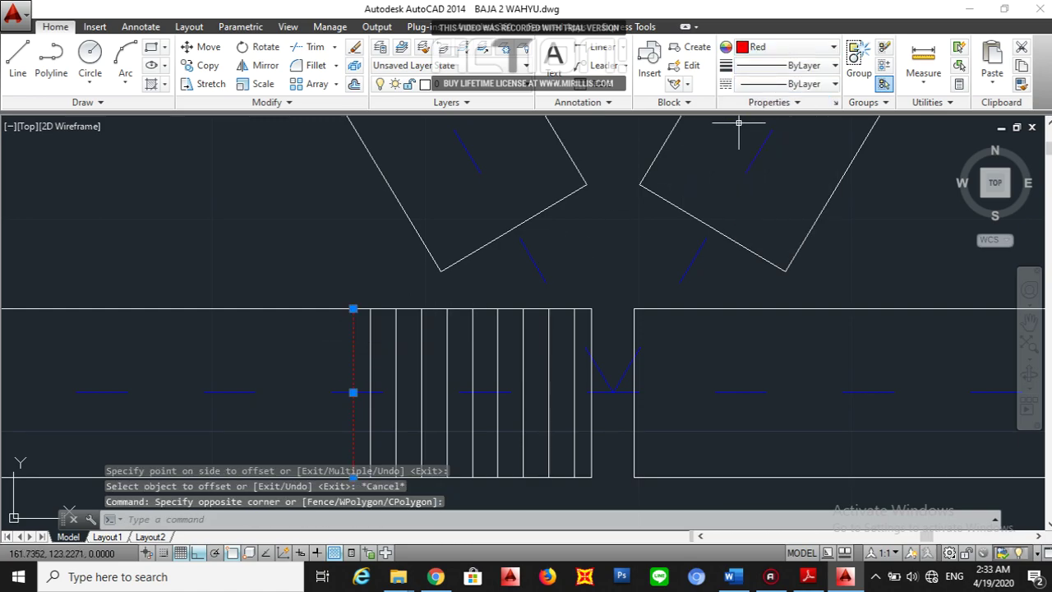
Offset the top edge of the left chord member 0.04 downward to form the first horizontal bolt line.
{"action": "key", "text": "Escape"}
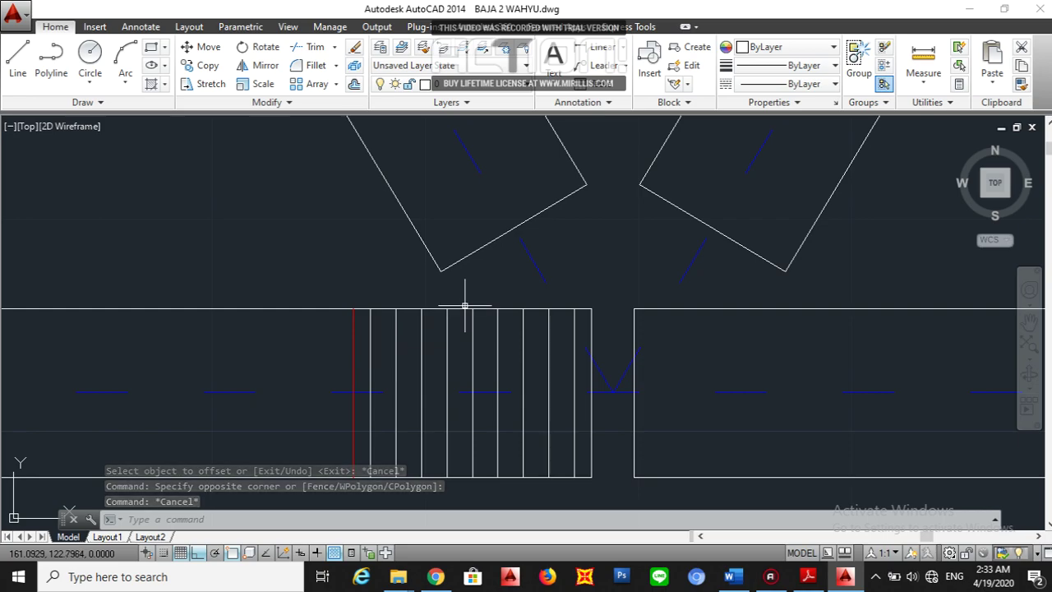
{"action": "type", "text": "o"}
{"action": "key", "text": "Return"}
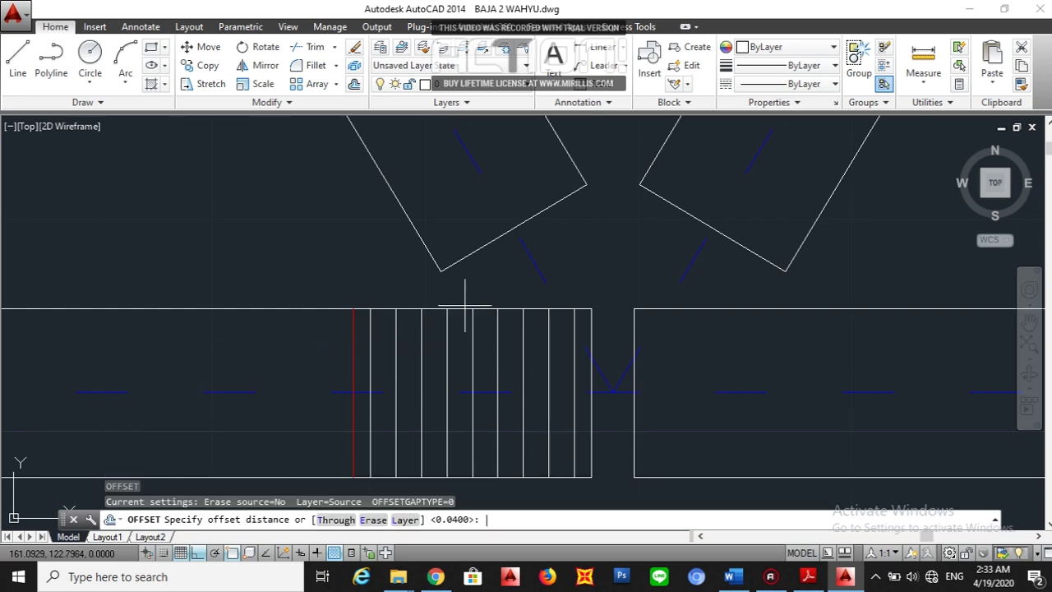
{"action": "key", "text": "Return"}
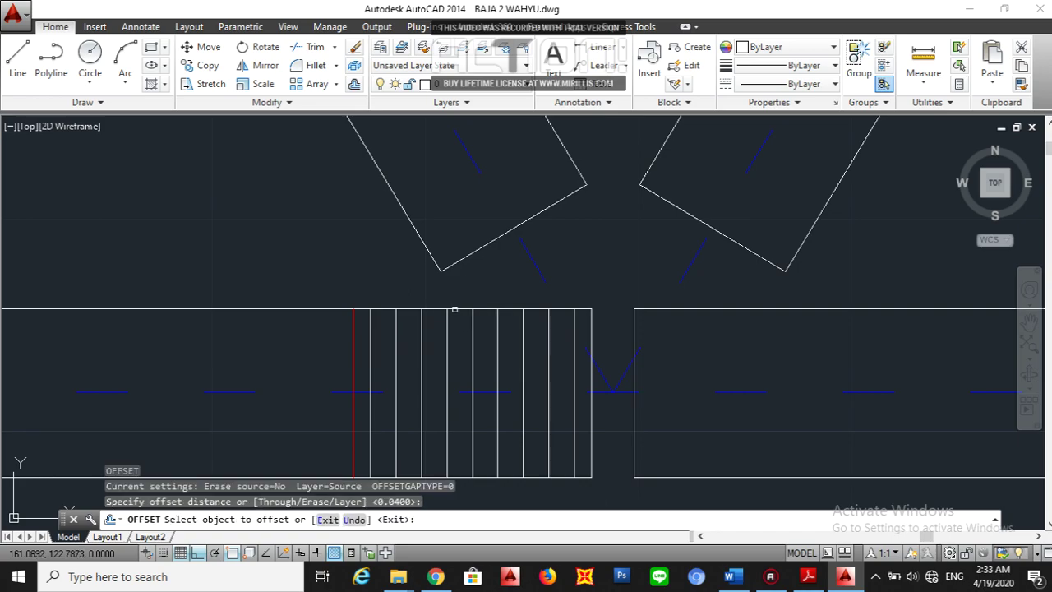
{"action": "left_click", "coordinate": [457, 309]}
{"action": "left_click", "coordinate": [457, 339]}
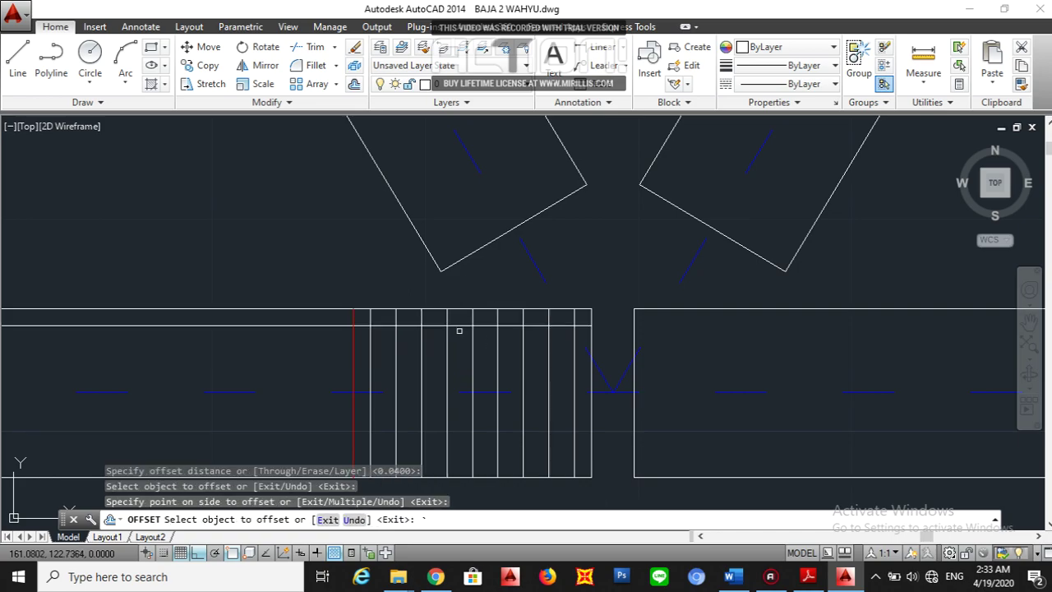
{"action": "key", "text": "Escape"}
Offset the first horizontal bolt line 0.08 downward to form the second horizontal bolt line.
{"action": "type", "text": "0"}
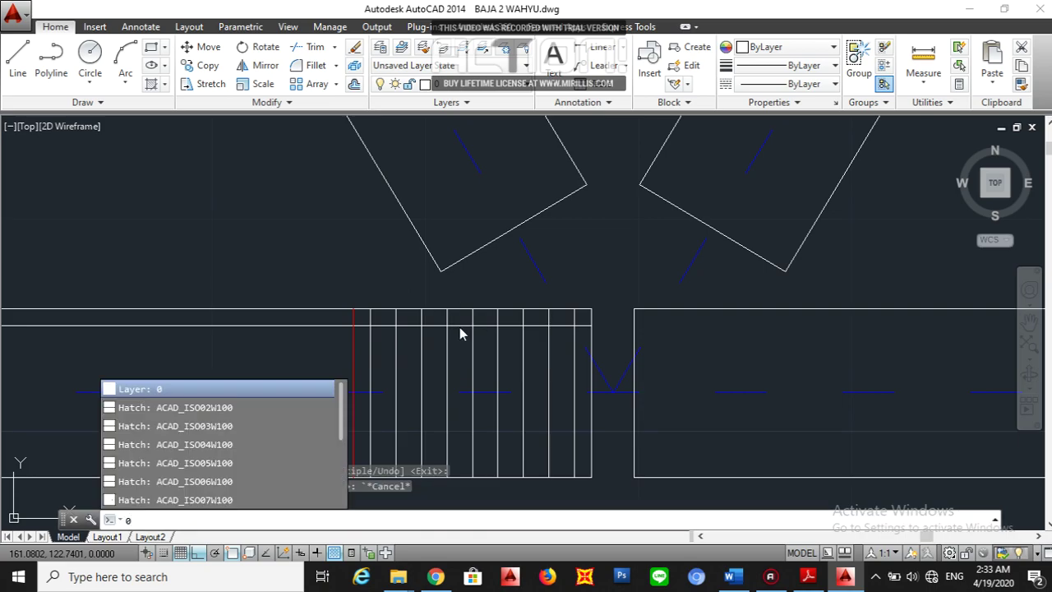
{"action": "key", "text": "BackSpace"}
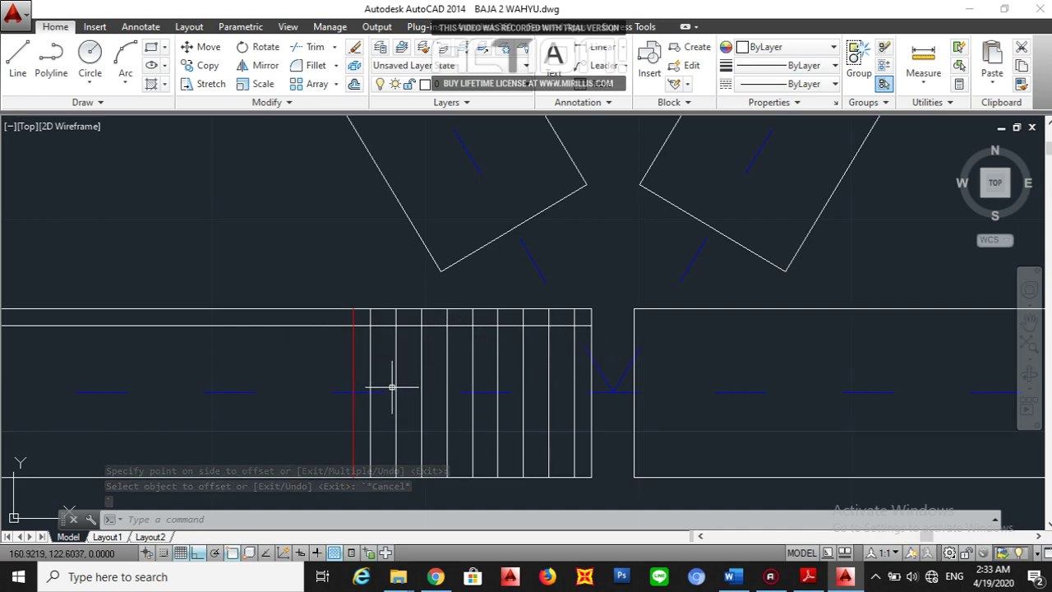
{"action": "type", "text": "o"}
{"action": "key", "text": "Return"}
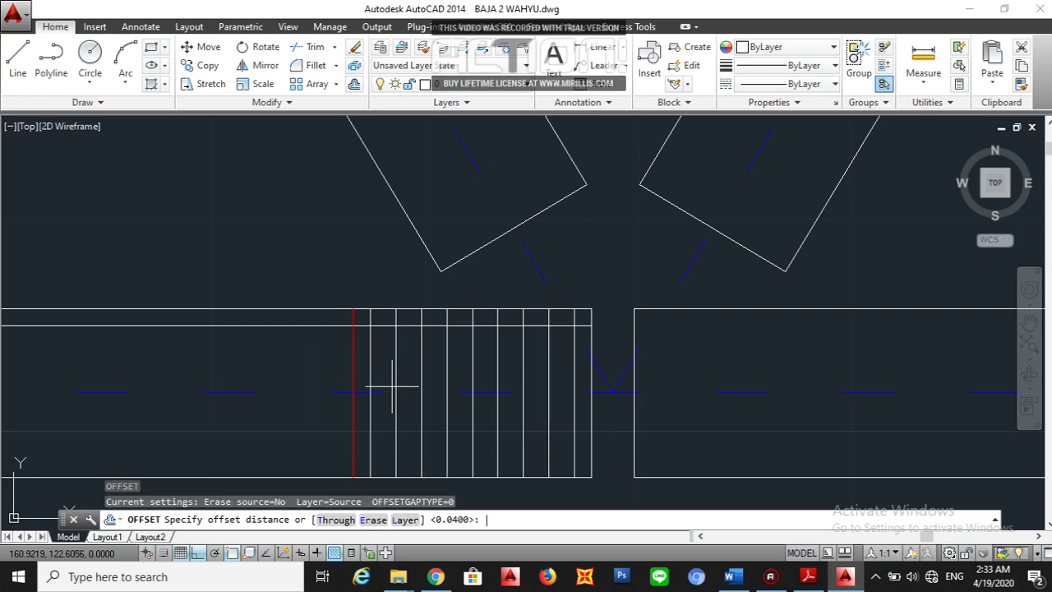
{"action": "type", "text": "0.08"}
{"action": "key", "text": "Return"}
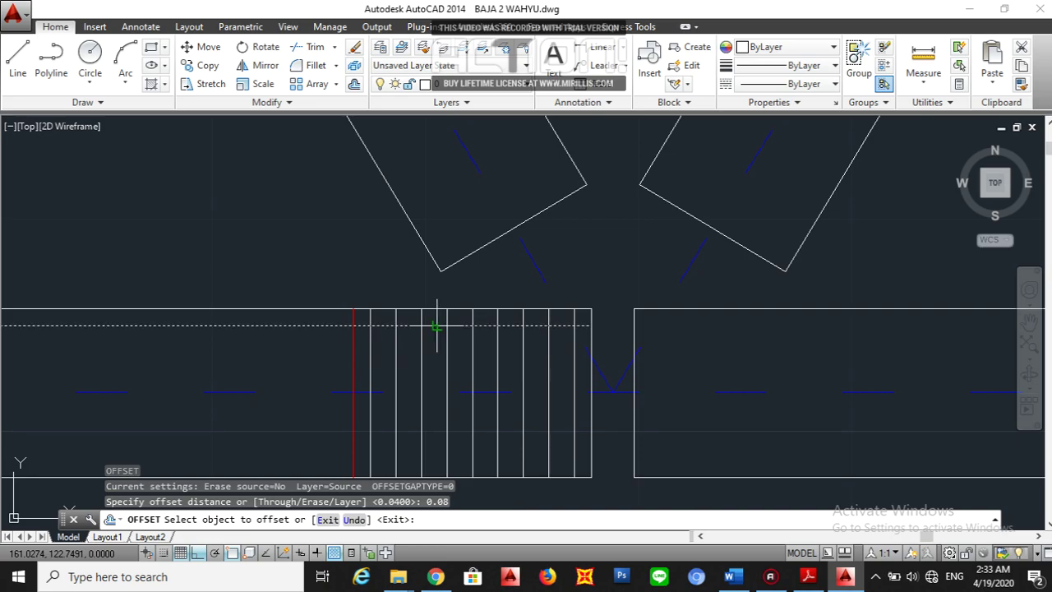
{"action": "left_click", "coordinate": [439, 325]}
{"action": "left_click", "coordinate": [435, 374]}
{"action": "key", "text": "Escape"}
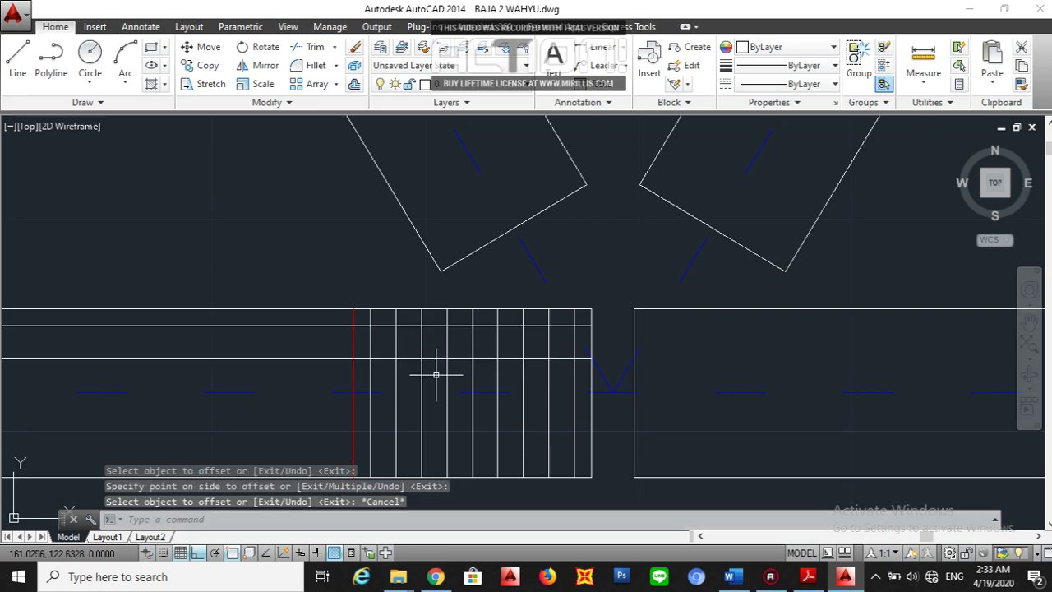
Copy the standalone bolt symbol by its centre to all nine intersections of the upper horizontal bolt line with the white vertical bolt lines.
{"action": "scroll", "coordinate": [516, 323], "scroll_direction": "down", "scroll_amount": 4}
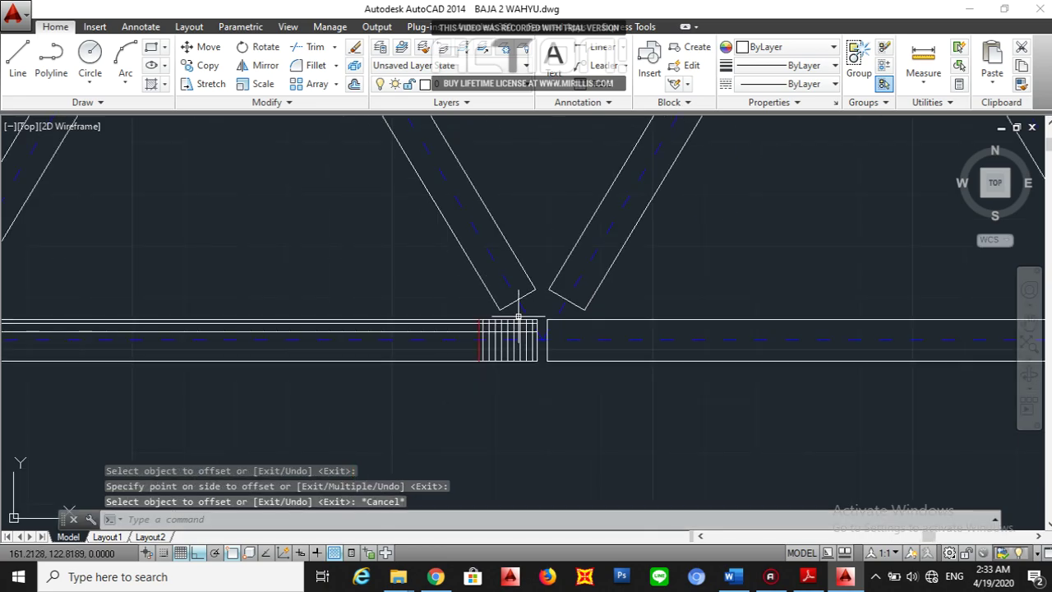
{"action": "scroll", "coordinate": [516, 322], "scroll_direction": "down", "scroll_amount": 3}
{"action": "scroll", "coordinate": [313, 272], "scroll_direction": "up", "scroll_amount": 6}
{"action": "scroll", "coordinate": [345, 228], "scroll_direction": "up", "scroll_amount": 3}
{"action": "left_click", "coordinate": [333, 302]}
{"action": "left_click", "coordinate": [227, 251]}
{"action": "type", "text": "c"}
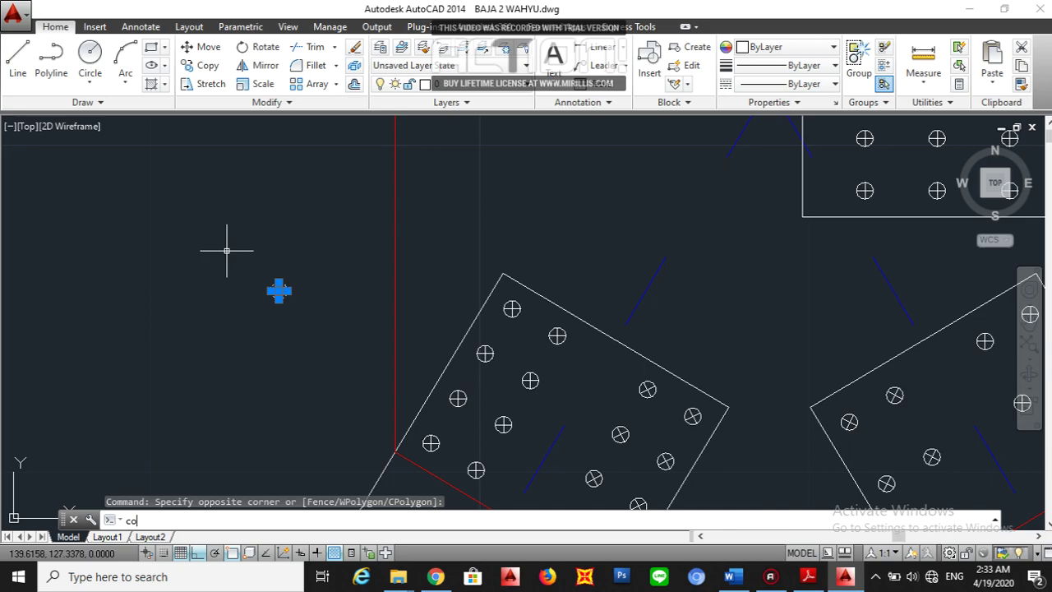
{"action": "type", "text": "o"}
{"action": "key", "text": "Return"}
{"action": "scroll", "coordinate": [271, 284], "scroll_direction": "up", "scroll_amount": 4}
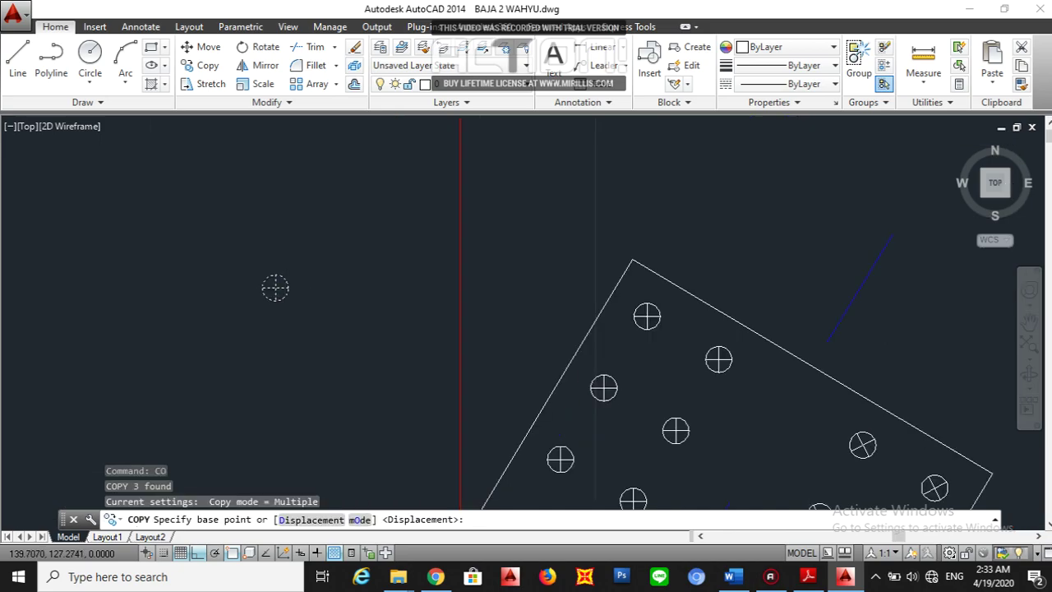
{"action": "left_click", "coordinate": [270, 284]}
{"action": "scroll", "coordinate": [267, 292], "scroll_direction": "down", "scroll_amount": 8}
{"action": "scroll", "coordinate": [564, 376], "scroll_direction": "up", "scroll_amount": 5}
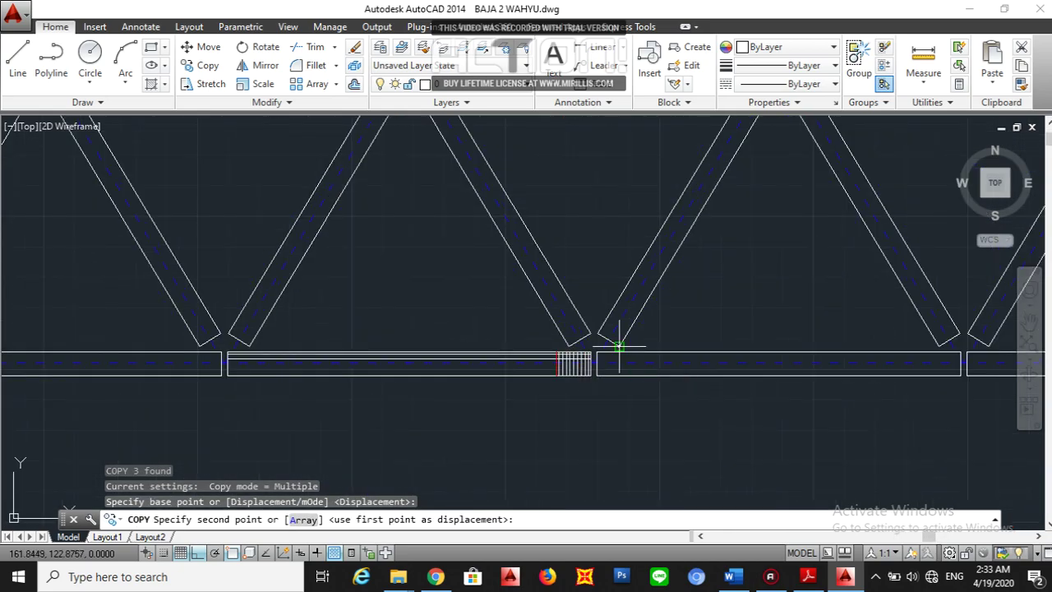
{"action": "scroll", "coordinate": [622, 348], "scroll_direction": "up", "scroll_amount": 4}
{"action": "scroll", "coordinate": [376, 383], "scroll_direction": "up", "scroll_amount": 3}
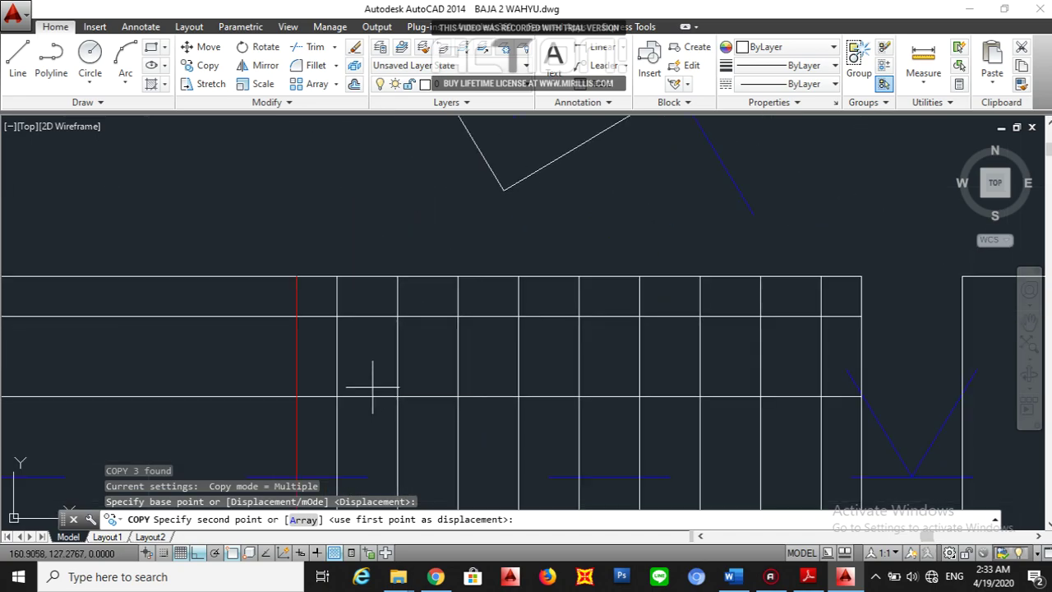
{"action": "left_click", "coordinate": [337, 315]}
{"action": "left_click", "coordinate": [397, 315]}
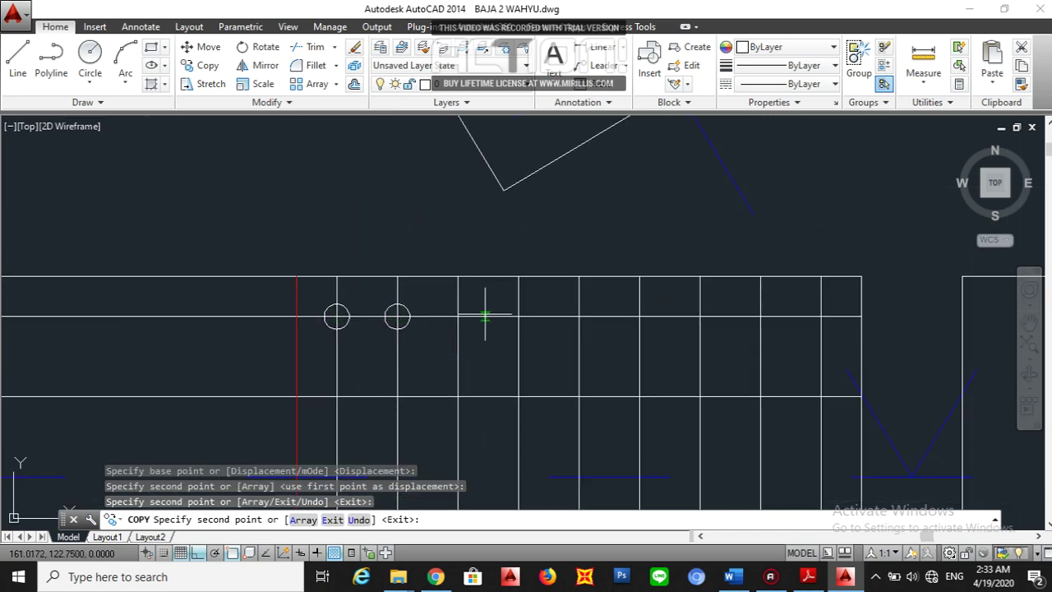
{"action": "left_click", "coordinate": [458, 316]}
{"action": "left_click", "coordinate": [519, 316]}
{"action": "left_click", "coordinate": [579, 316]}
{"action": "left_click", "coordinate": [640, 316]}
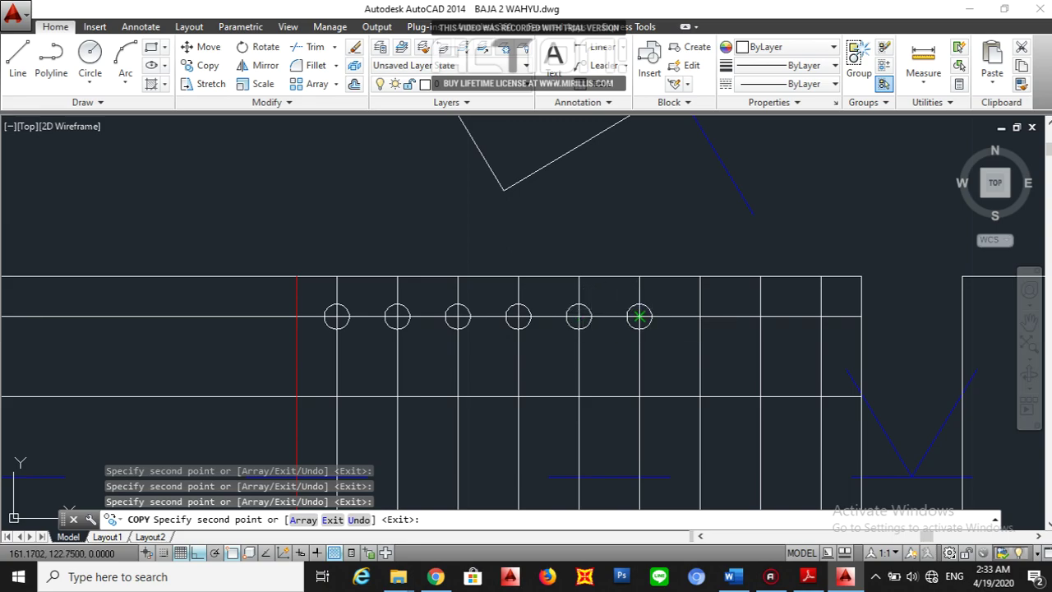
{"action": "left_click", "coordinate": [701, 316]}
{"action": "left_click", "coordinate": [760, 316]}
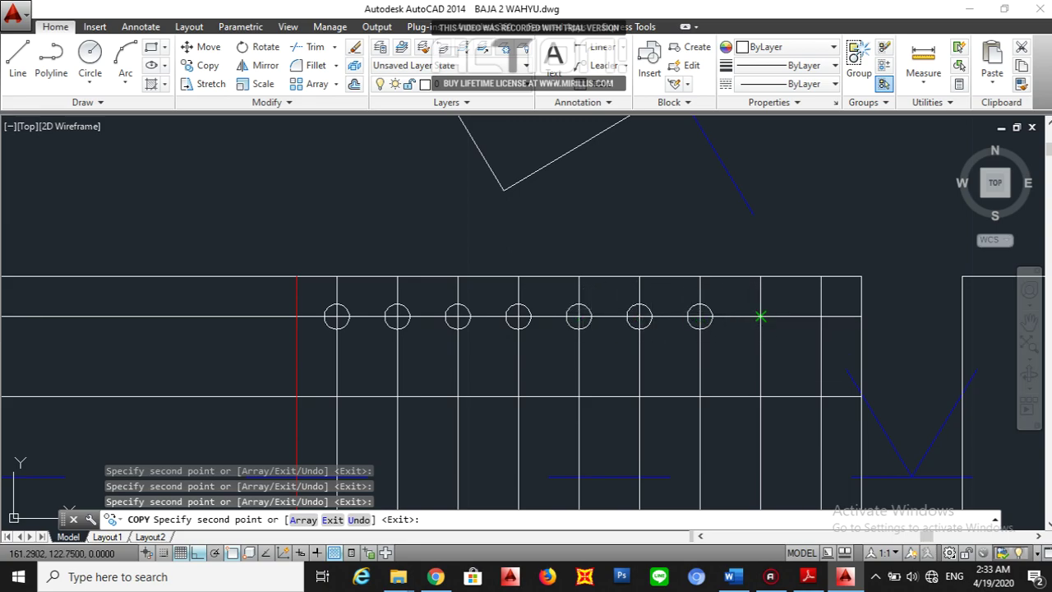
{"action": "left_click", "coordinate": [820, 315]}
{"action": "key", "text": "Escape"}
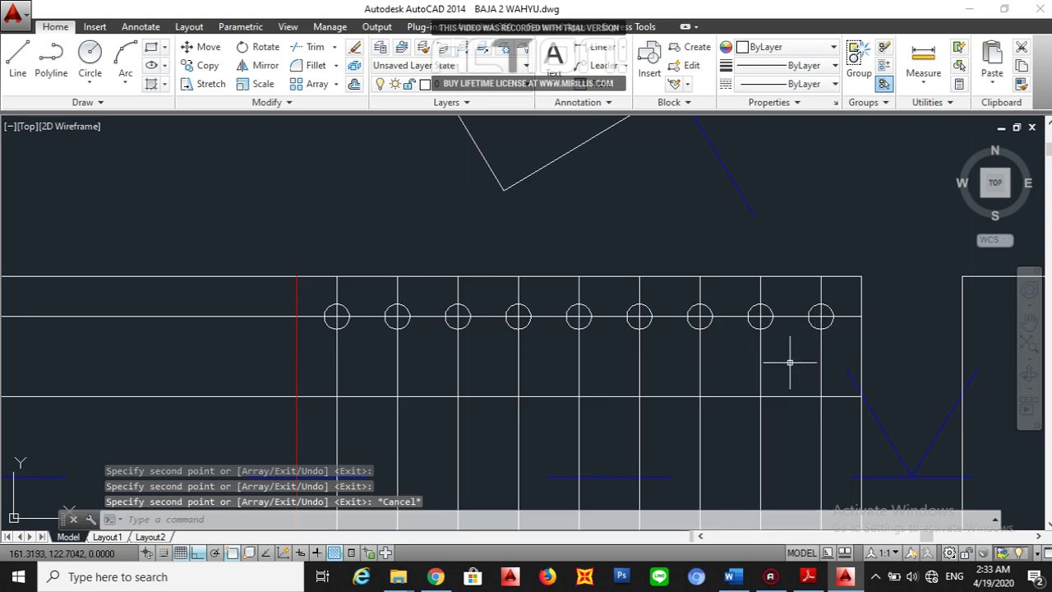
Try erasing the second horizontal bolt line and undo the erasure.
{"action": "left_click", "coordinate": [729, 391]}
{"action": "key", "text": "Delete"}
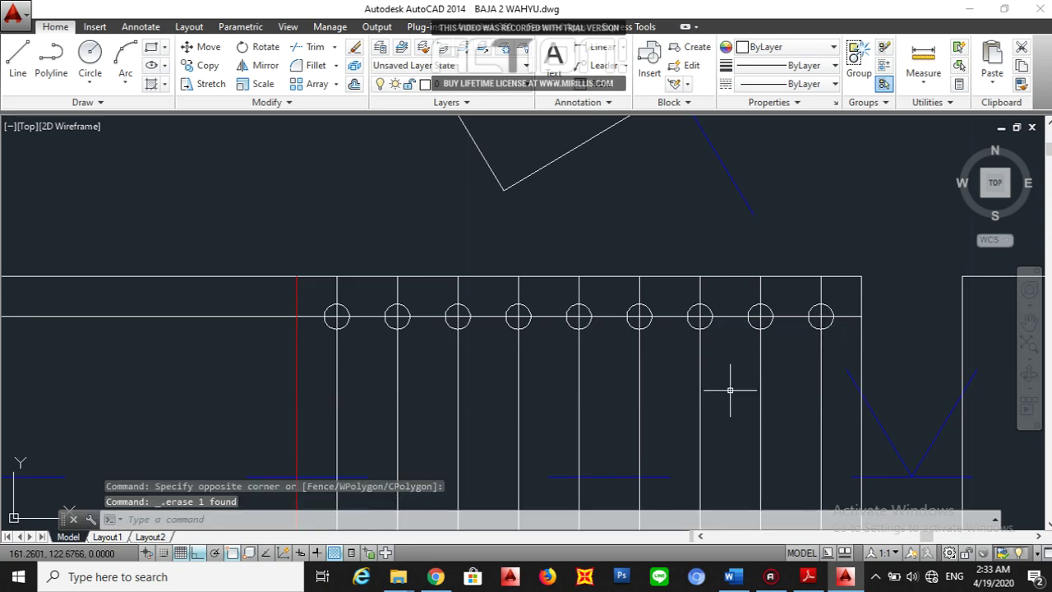
{"action": "key", "text": "ctrl+z"}
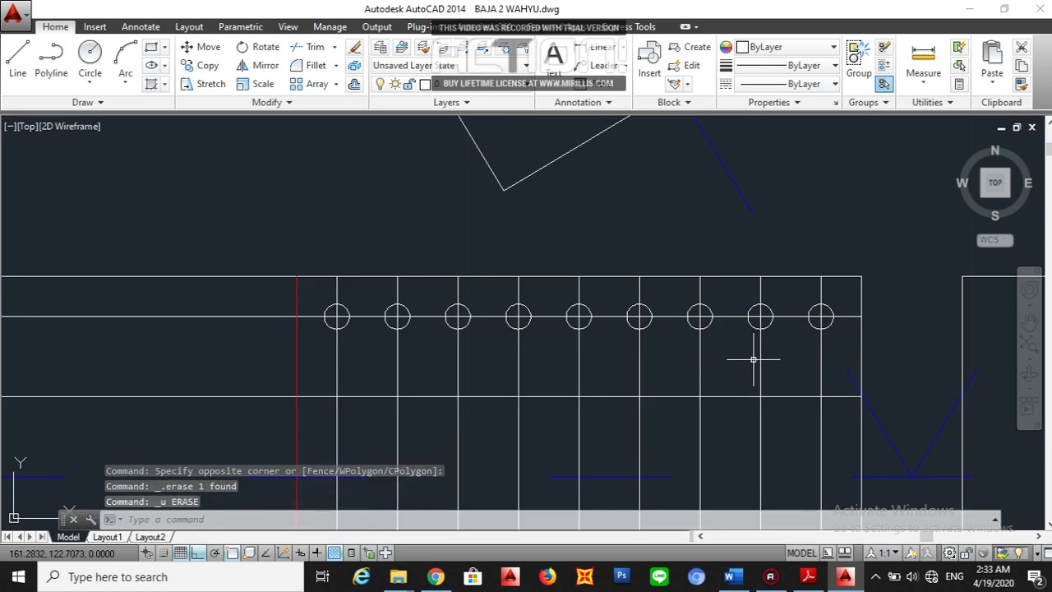
{"action": "left_click", "coordinate": [820, 374]}
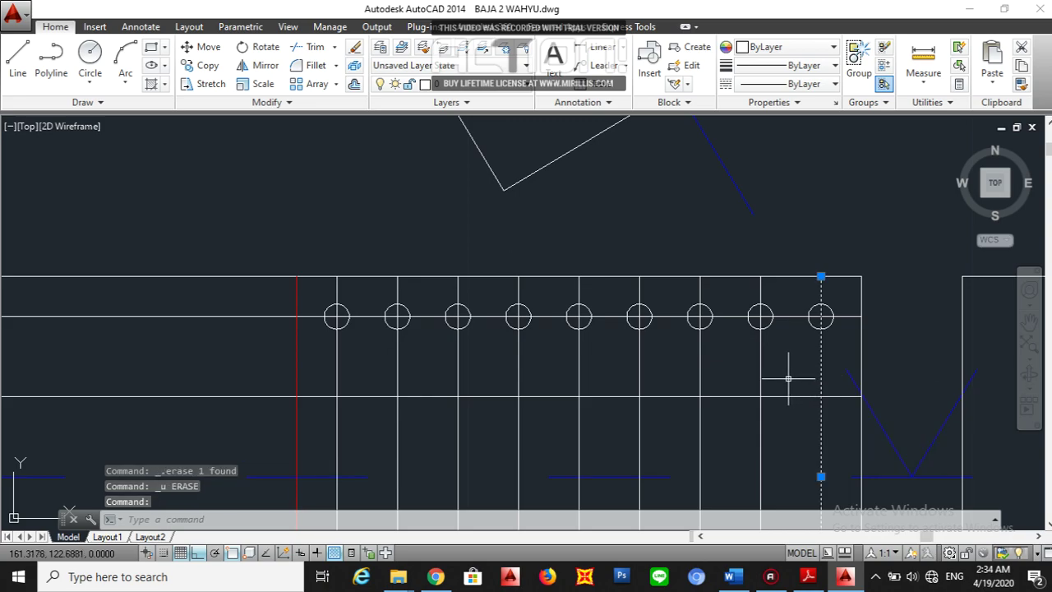
{"action": "key", "text": "Escape"}
Try offsetting the rightmost vertical bolt line 0.04 to the left and undo the offset.
{"action": "type", "text": "o"}
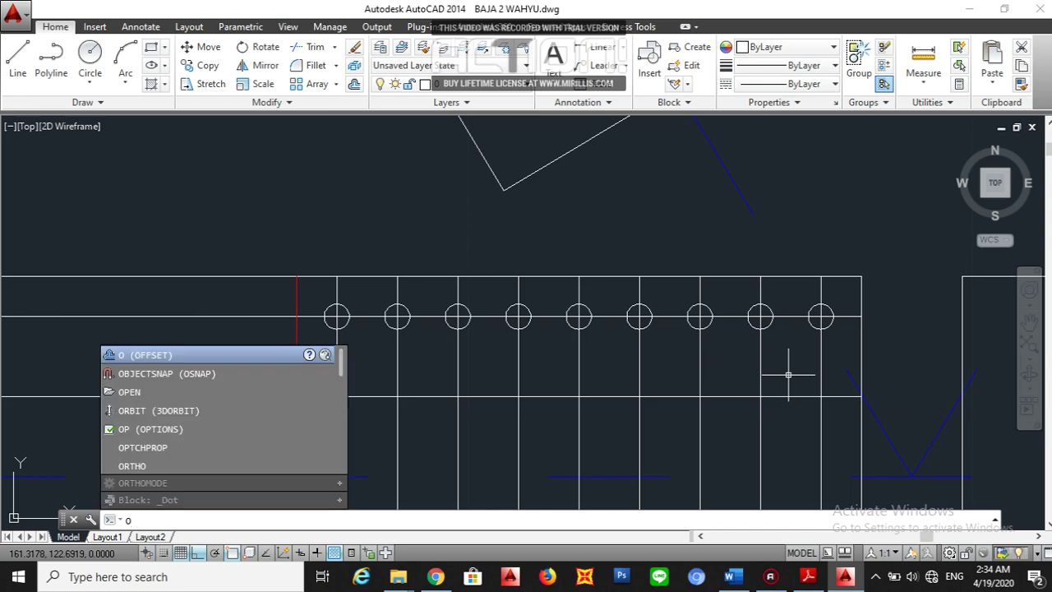
{"action": "key", "text": "Return"}
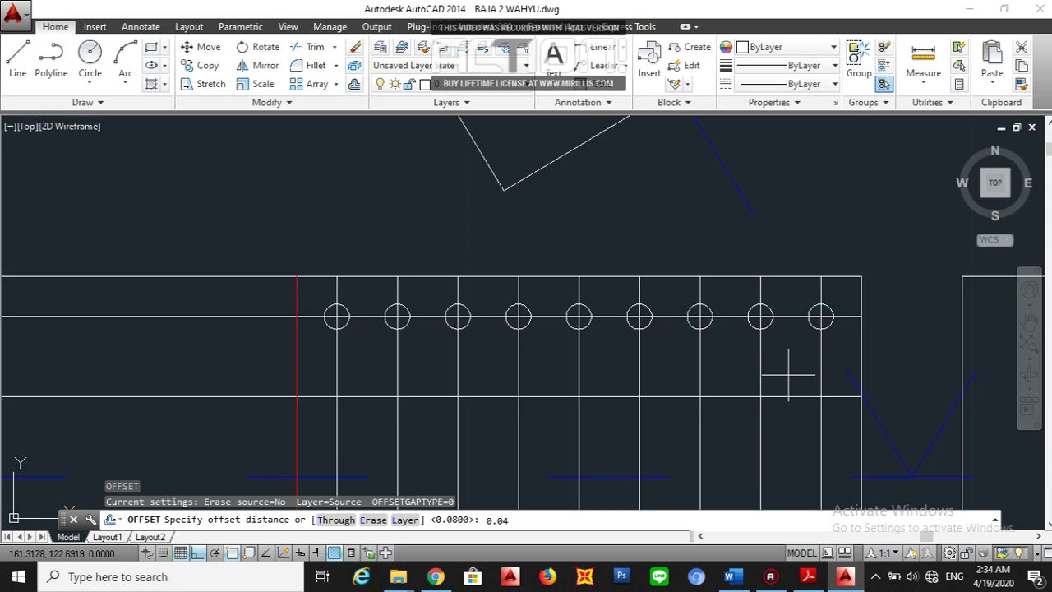
{"action": "key", "text": "Return"}
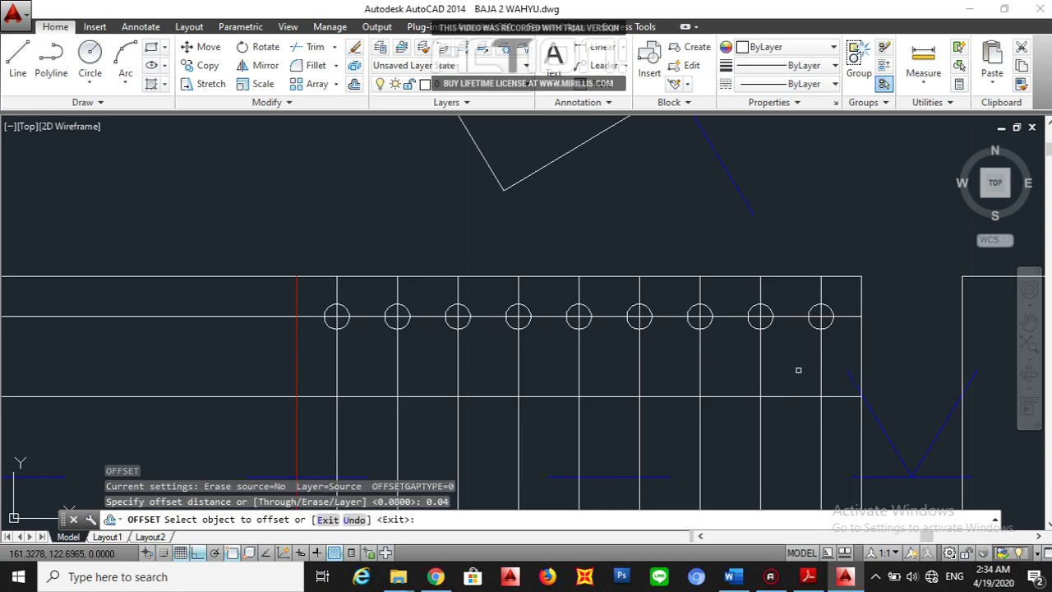
{"action": "left_click", "coordinate": [821, 362]}
{"action": "left_click", "coordinate": [792, 361]}
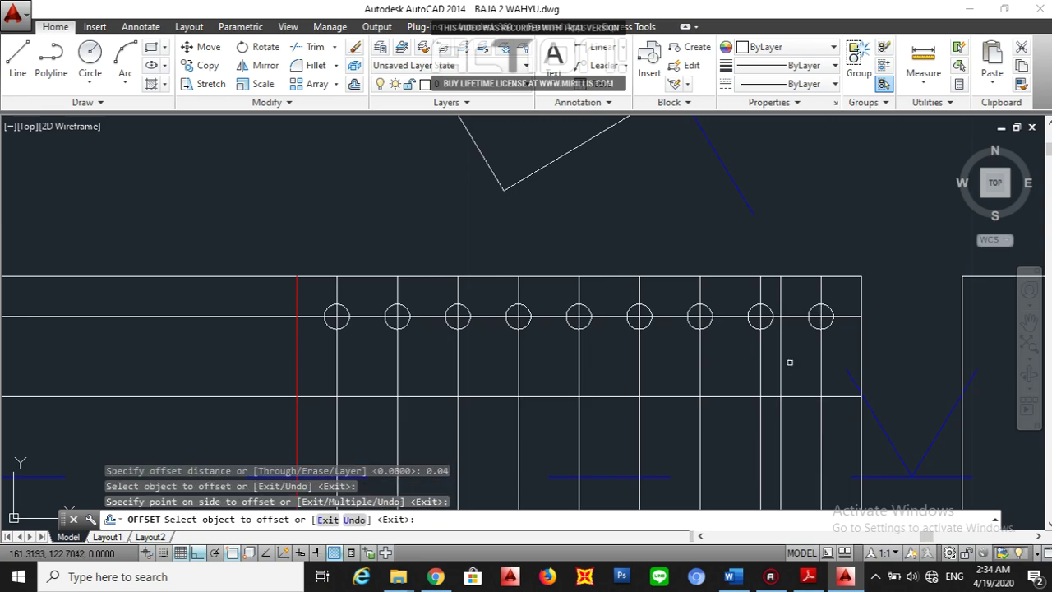
{"action": "key", "text": "Escape"}
{"action": "key", "text": "ctrl+z"}
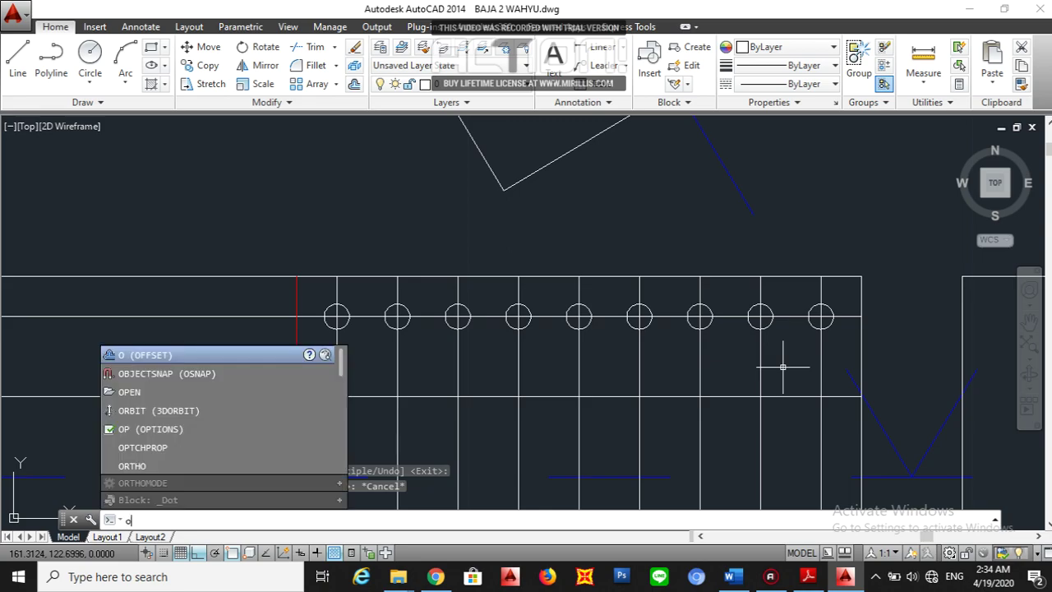
Offset the rightmost vertical bolt line 0.03 to the left to mark the midpoint between two bolts.
{"action": "key", "text": "Return"}
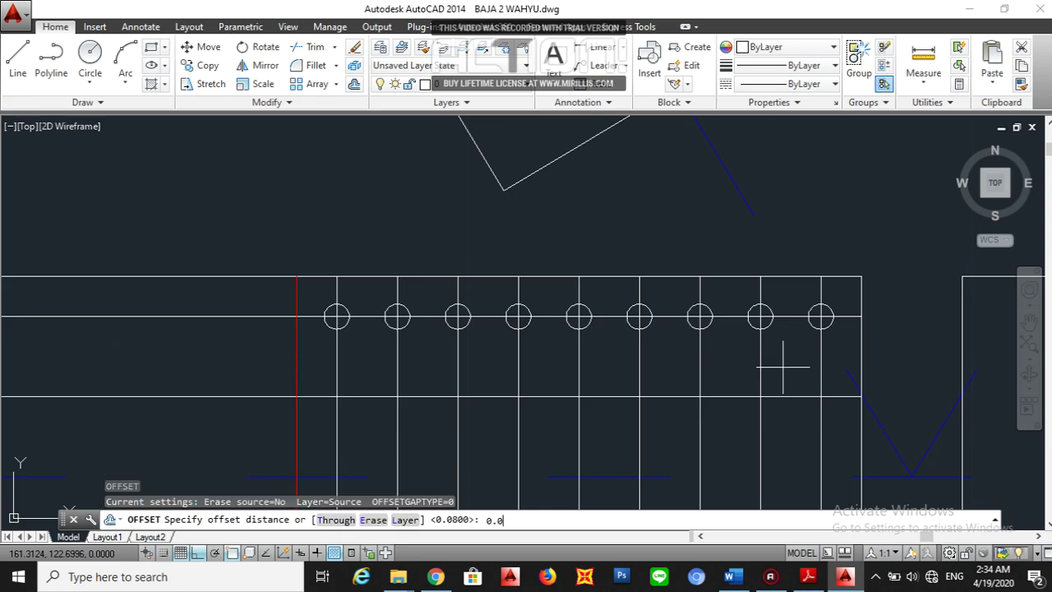
{"action": "key", "text": "Return"}
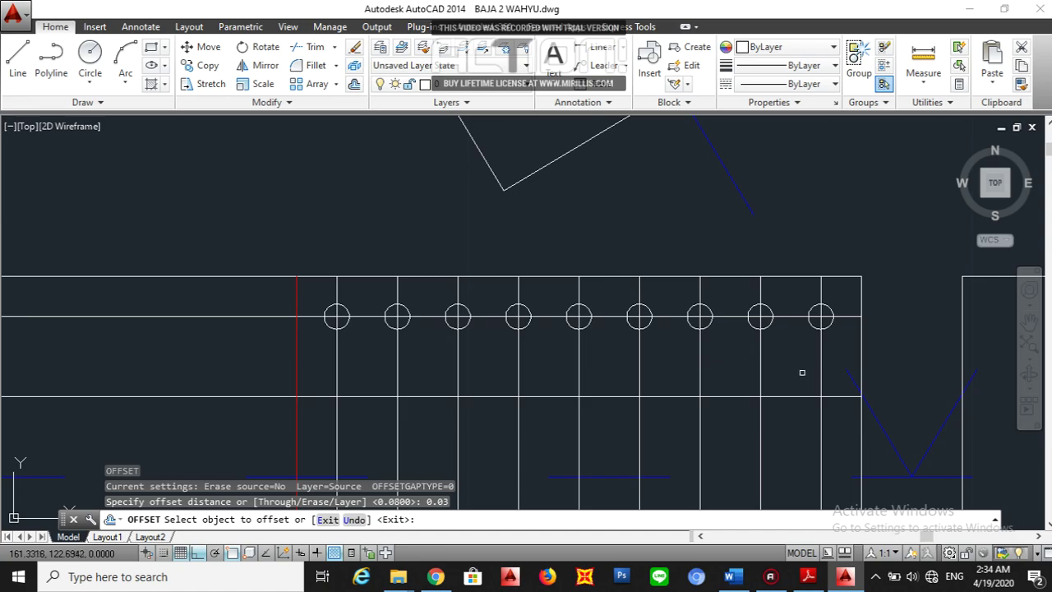
{"action": "left_click", "coordinate": [821, 358]}
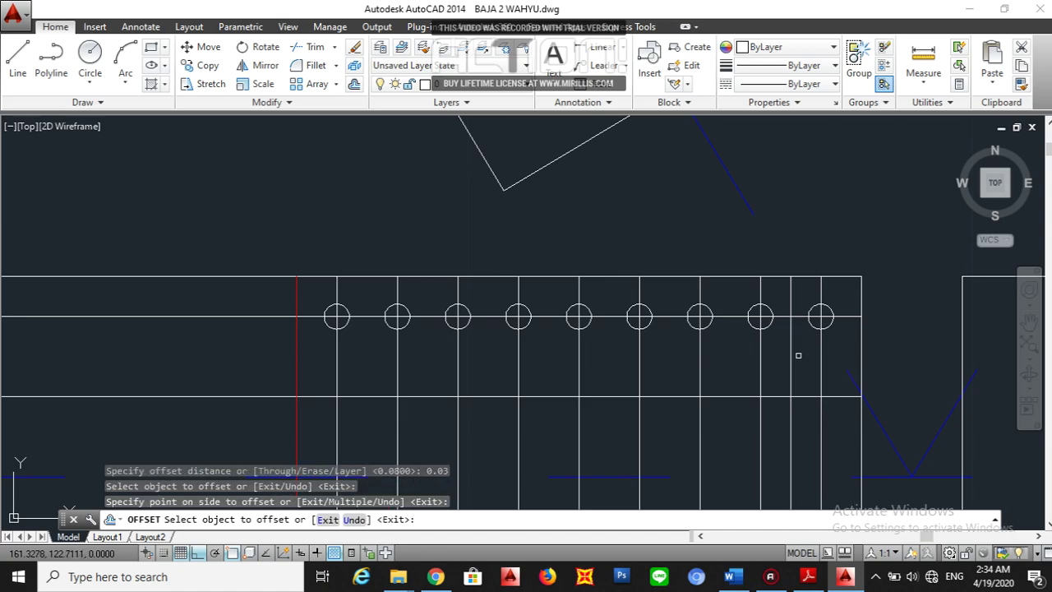
{"action": "key", "text": "Escape"}
Move the nine vertical bolt lines left so the rightmost one lands on the new offset line between the last two bolts.
{"action": "left_click_drag", "start_coordinate": [826, 357], "coordinate": [682, 363]}
{"action": "left_click_drag", "start_coordinate": [595, 362], "coordinate": [319, 360]}
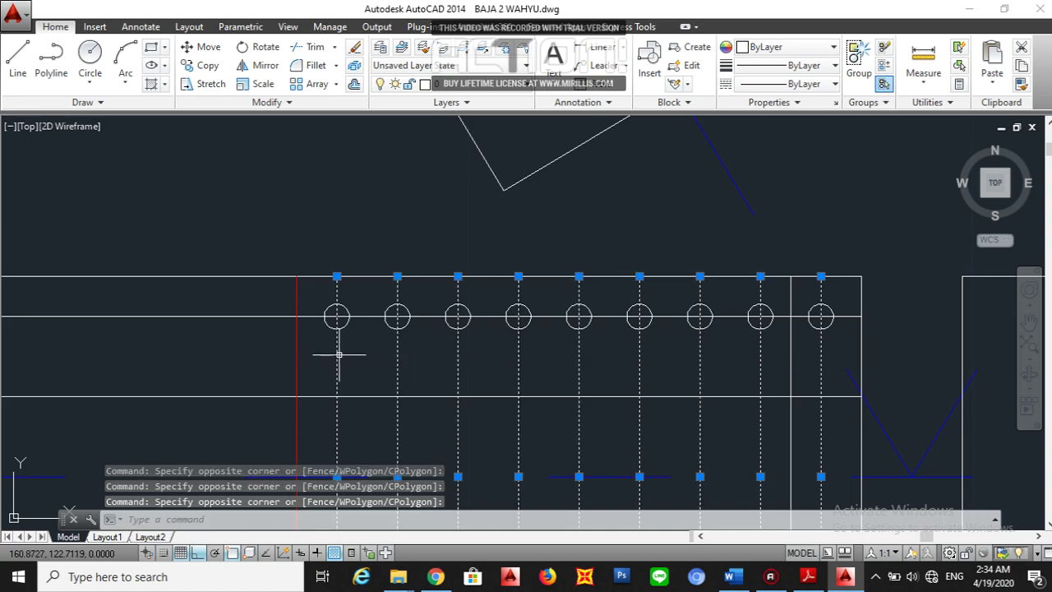
{"action": "type", "text": "m"}
{"action": "key", "text": "Return"}
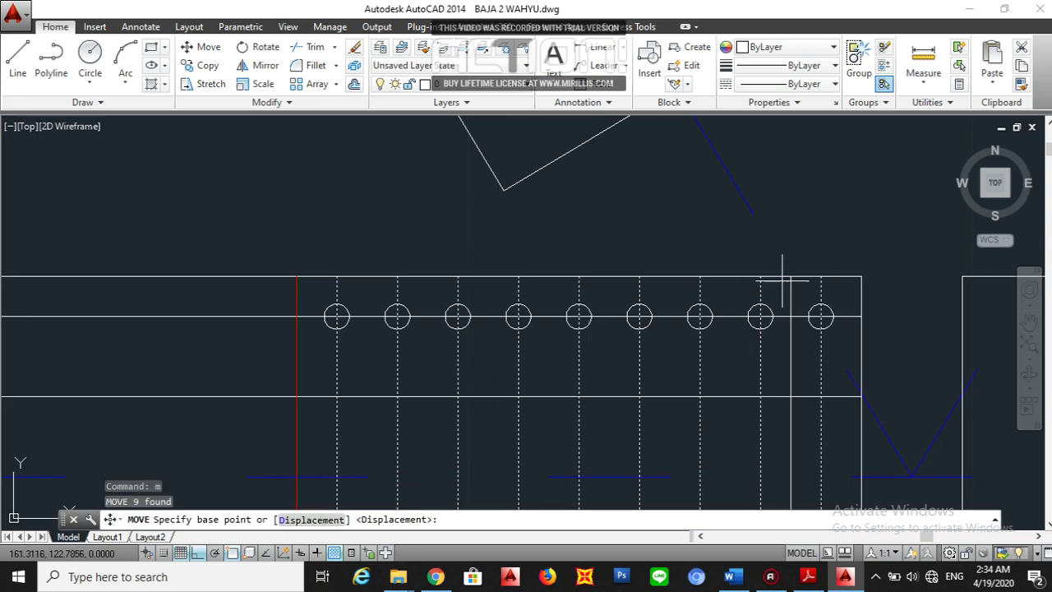
{"action": "left_click", "coordinate": [821, 277]}
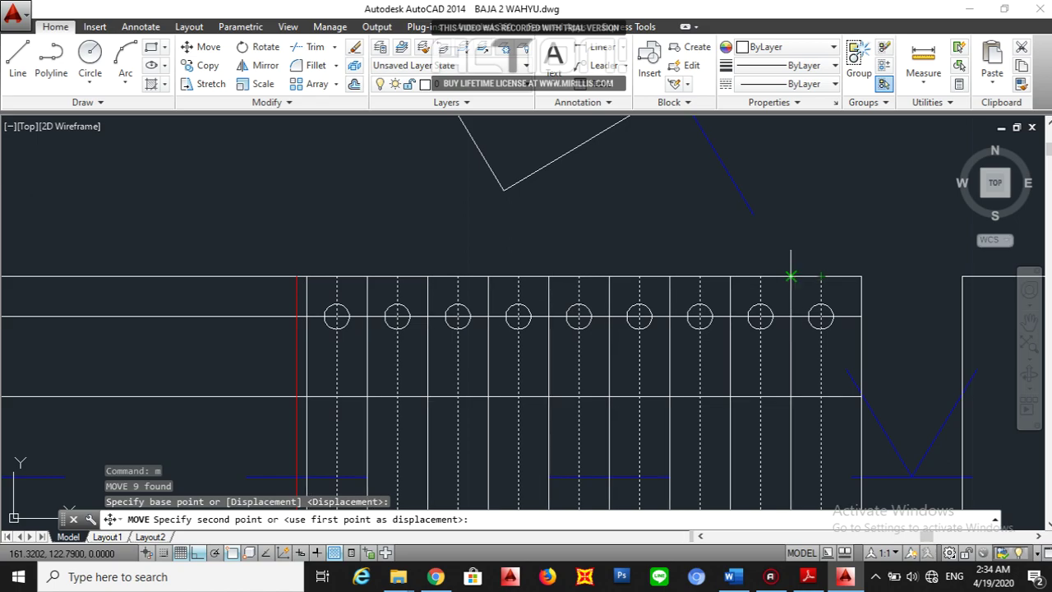
{"action": "left_click", "coordinate": [791, 277]}
{"action": "key", "text": "Escape"}
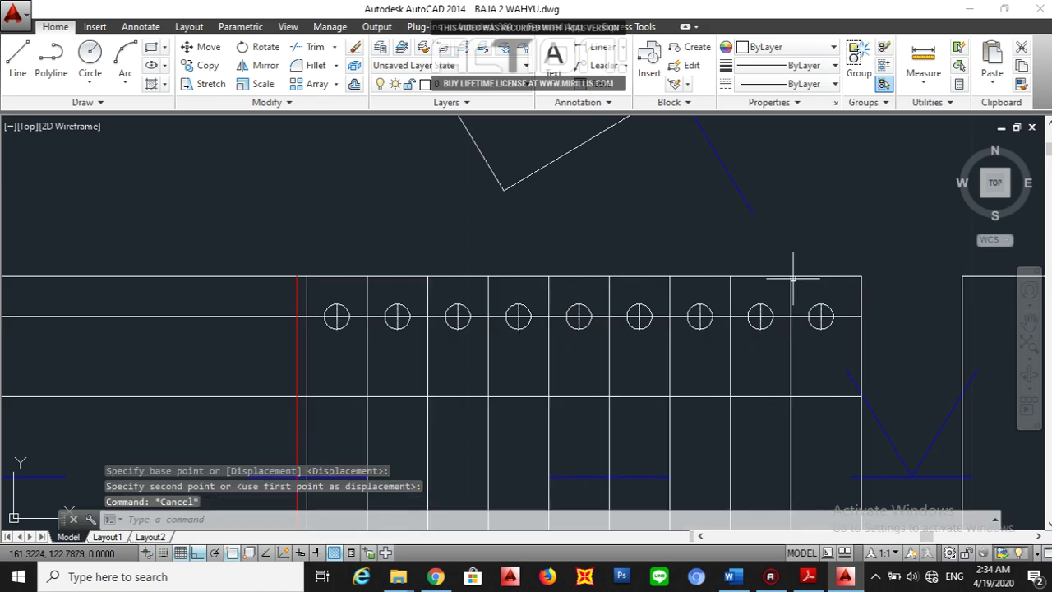
Delete the leftmost white vertical line beside the red gusset plate edge.
{"action": "right_click", "coordinate": [308, 351]}
{"action": "left_click", "coordinate": [308, 351]}
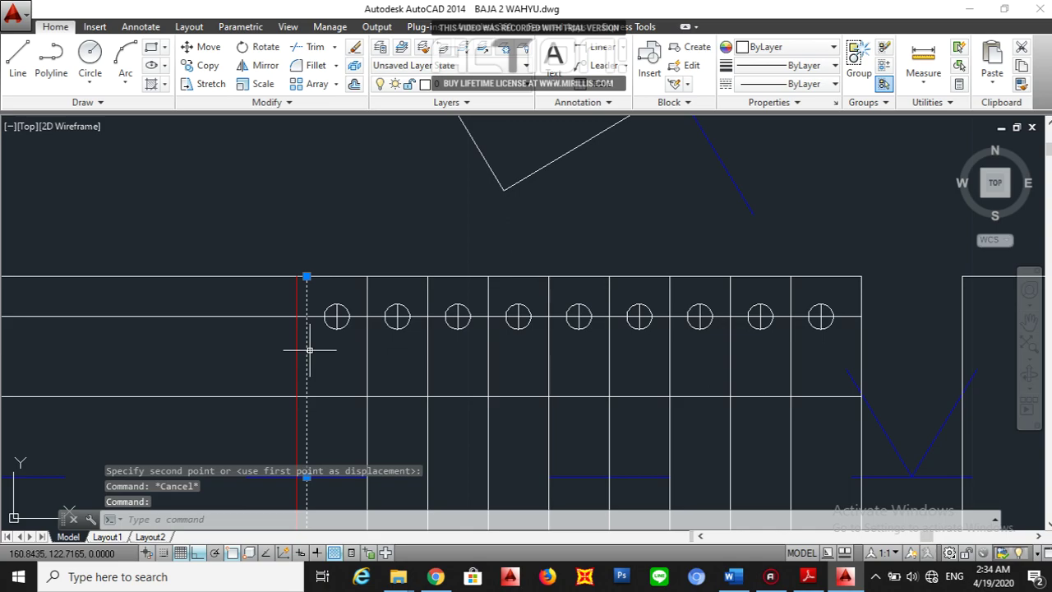
{"action": "key", "text": "Delete"}
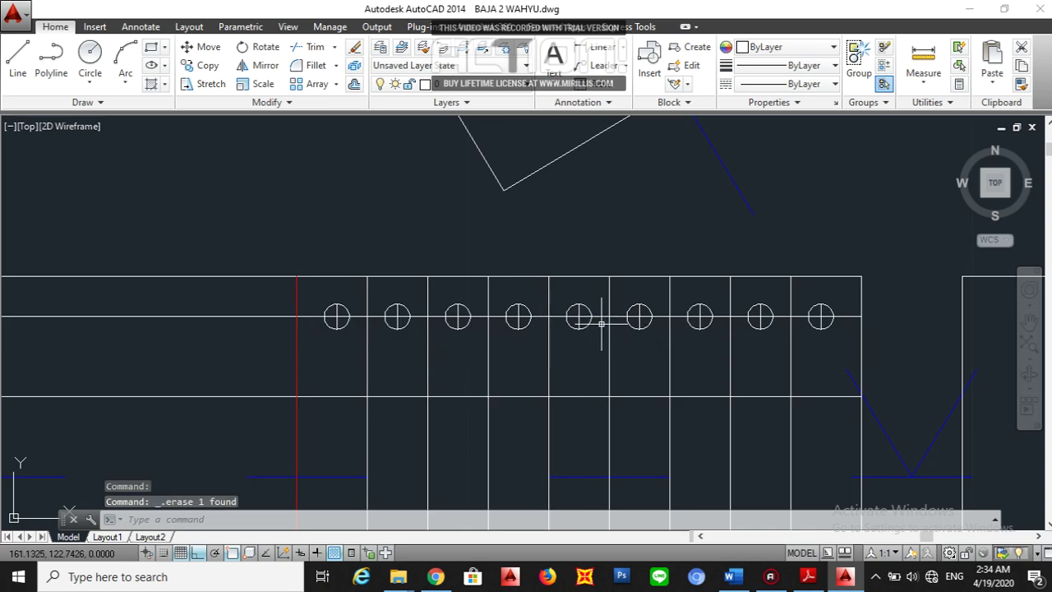
Copy the rightmost bolt from its centre to the eight intersections of the vertical lines with the second horizontal bolt line.
{"action": "scroll", "coordinate": [832, 334], "scroll_direction": "up", "scroll_amount": 4}
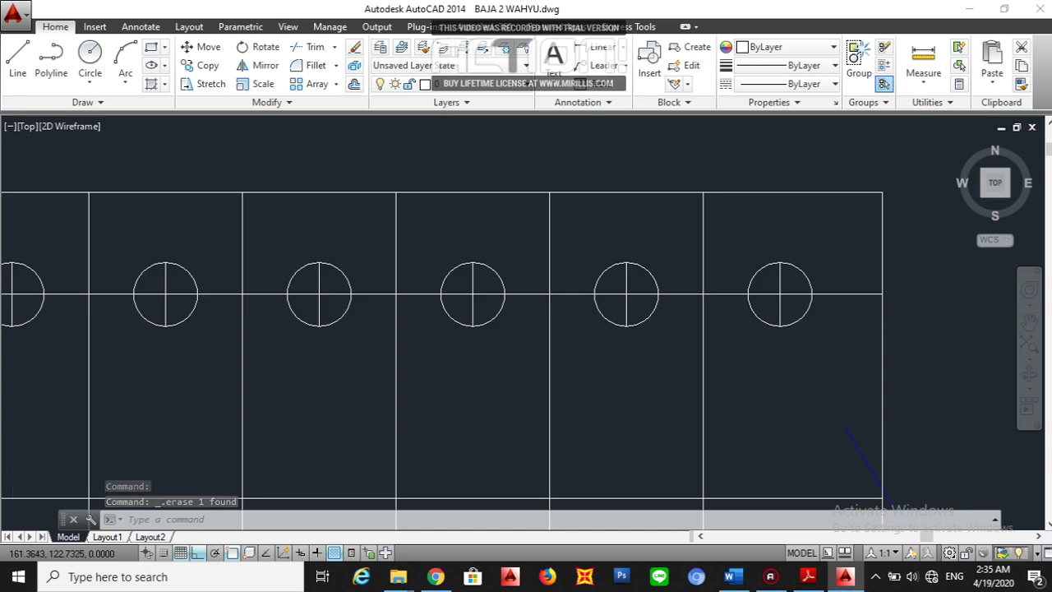
{"action": "scroll", "coordinate": [814, 337], "scroll_direction": "down", "scroll_amount": 2}
{"action": "left_click", "coordinate": [808, 337]}
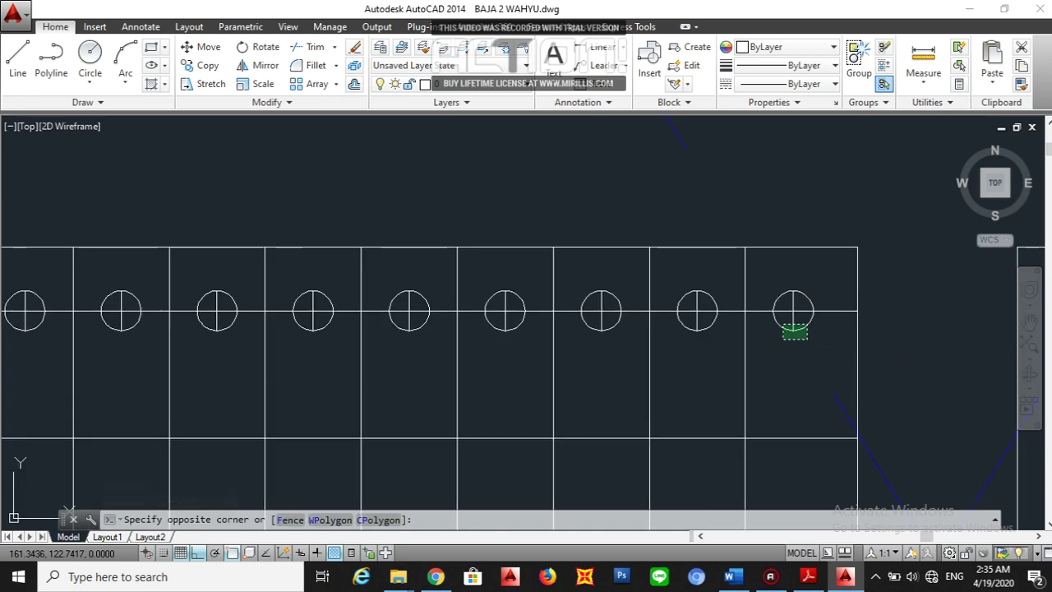
{"action": "left_click", "coordinate": [781, 322]}
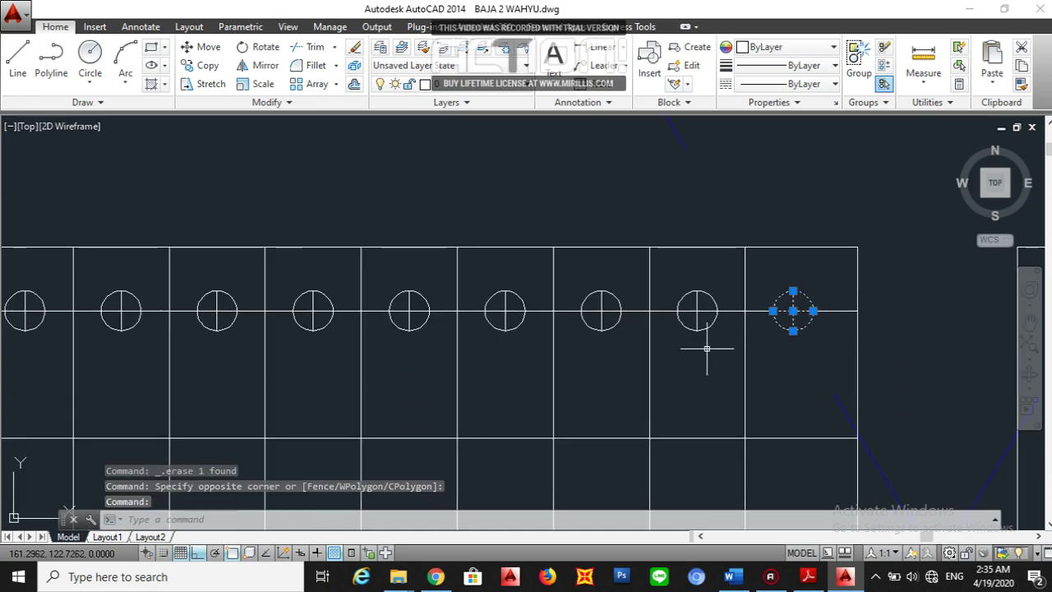
{"action": "type", "text": "co"}
{"action": "key", "text": "Return"}
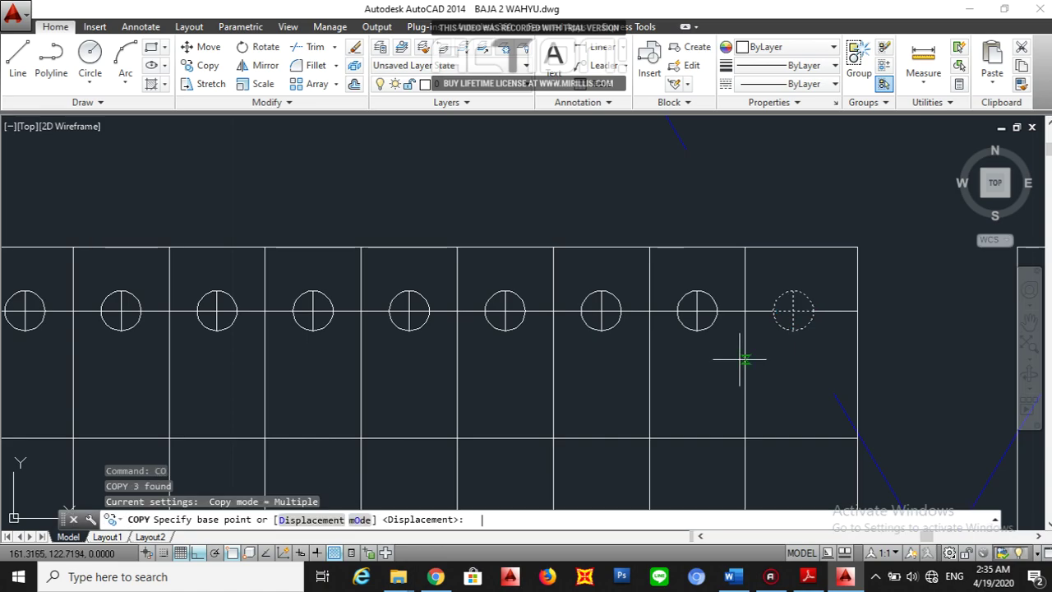
{"action": "left_click", "coordinate": [793, 311]}
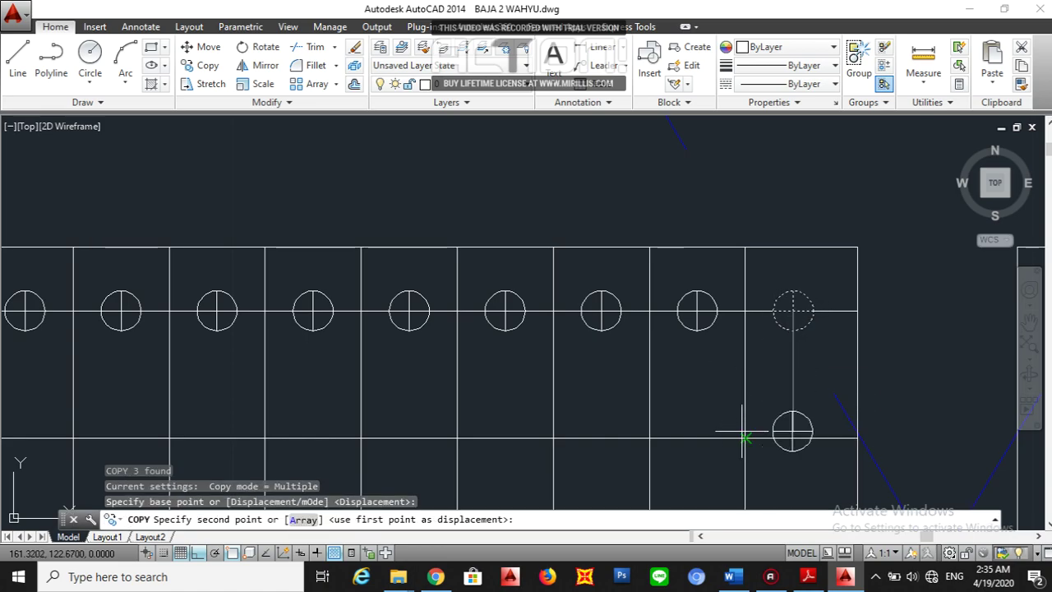
{"action": "left_click", "coordinate": [745, 437]}
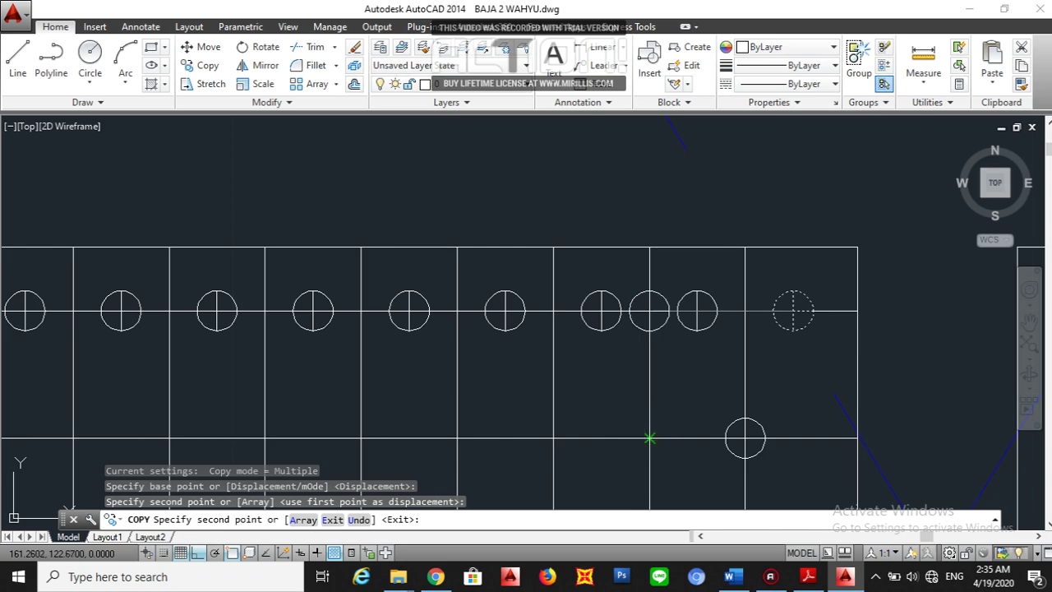
{"action": "left_click", "coordinate": [649, 437]}
{"action": "left_click", "coordinate": [552, 438]}
{"action": "left_click", "coordinate": [457, 437]}
{"action": "middle_click_drag", "start_coordinate": [399, 444], "coordinate": [634, 391]}
{"action": "left_click", "coordinate": [596, 384]}
{"action": "left_click", "coordinate": [499, 384]}
{"action": "left_click", "coordinate": [405, 384]}
{"action": "left_click", "coordinate": [309, 384]}
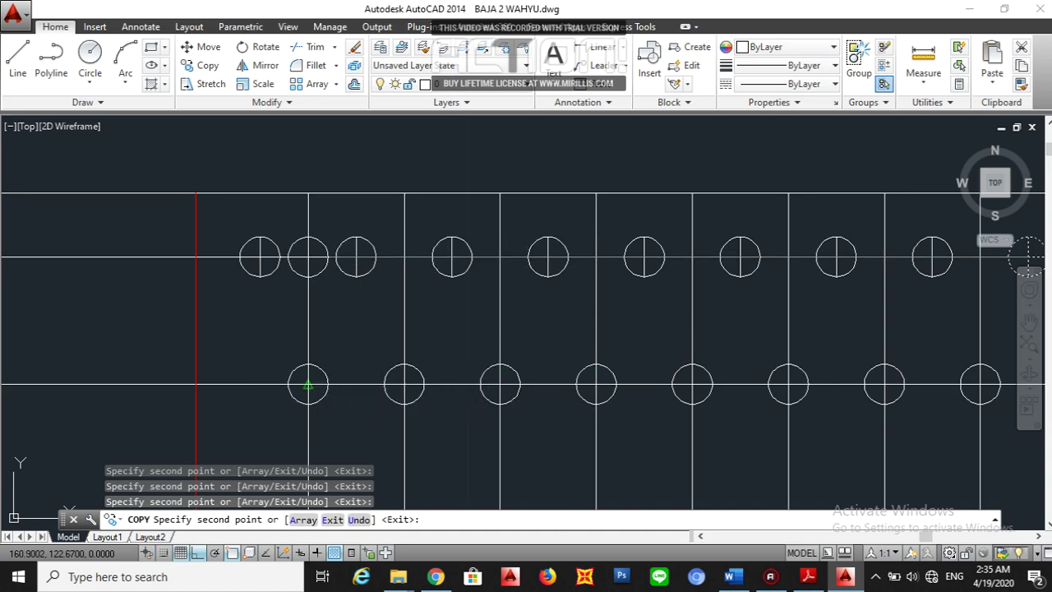
{"action": "key", "text": "Escape"}
Delete the eight vertical and the horizontal construction lines running through the two bolt rows, keeping the bolts.
{"action": "scroll", "coordinate": [223, 429], "scroll_direction": "down", "scroll_amount": 5}
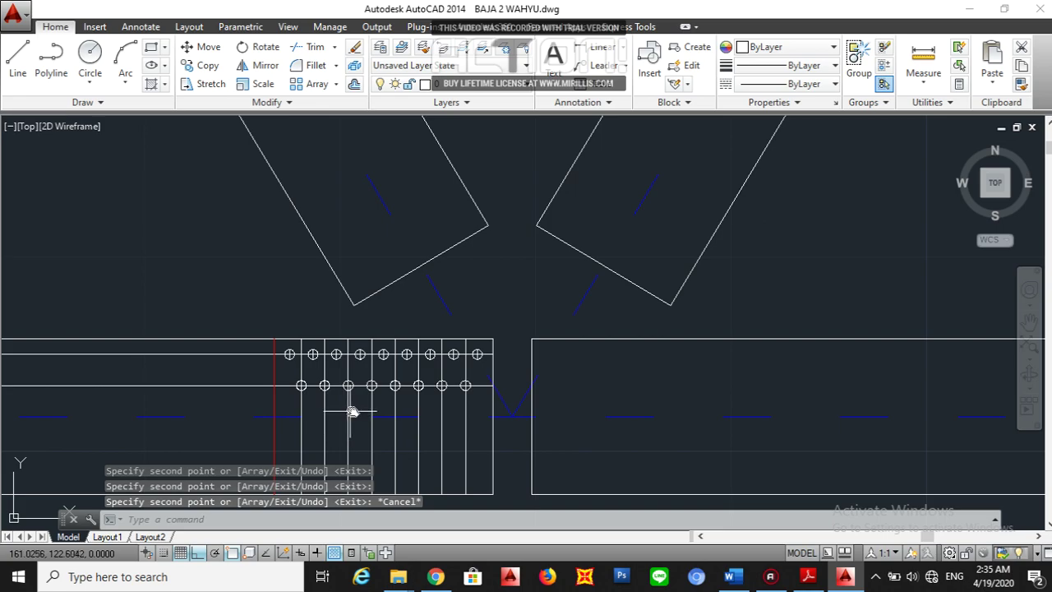
{"action": "middle_click_drag", "start_coordinate": [348, 413], "coordinate": [397, 341]}
{"action": "left_click", "coordinate": [518, 389]}
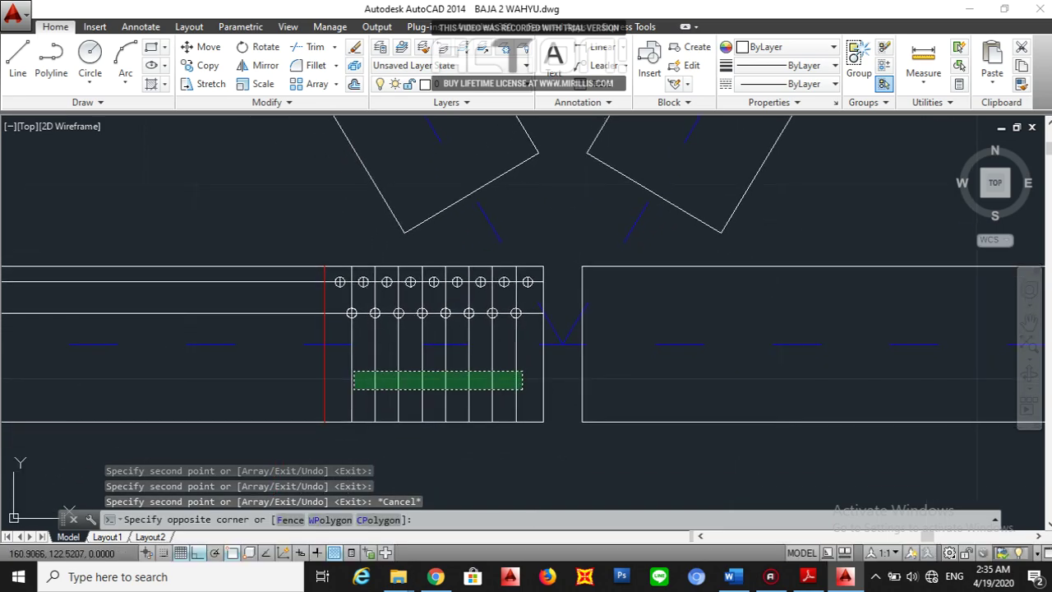
{"action": "left_click", "coordinate": [345, 366]}
{"action": "scroll", "coordinate": [425, 310], "scroll_direction": "up", "scroll_amount": 4}
{"action": "left_click", "coordinate": [385, 324]}
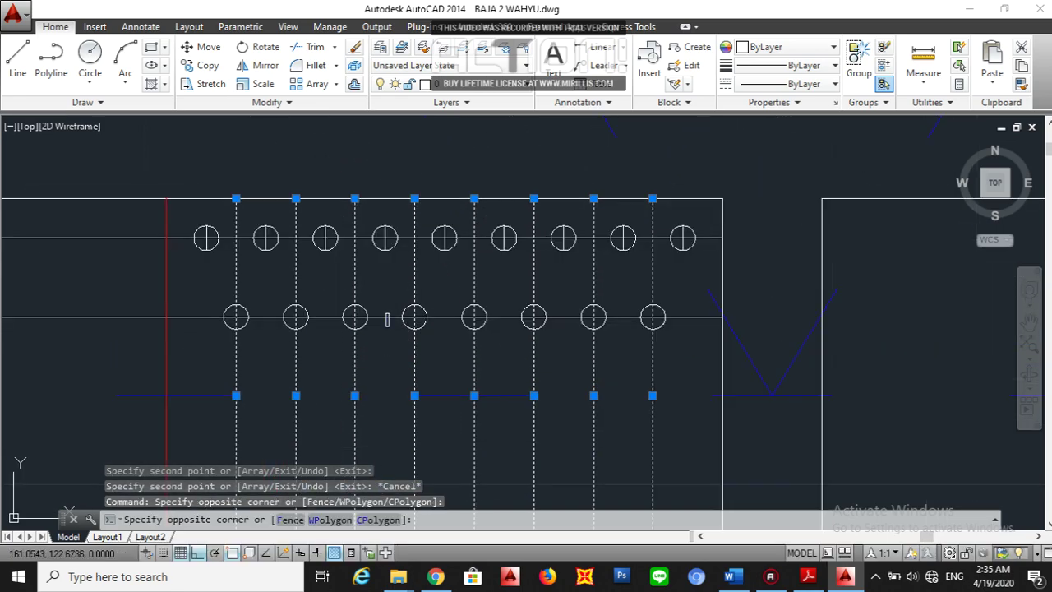
{"action": "left_click", "coordinate": [388, 317]}
{"action": "left_click", "coordinate": [374, 265]}
{"action": "left_click", "coordinate": [361, 226]}
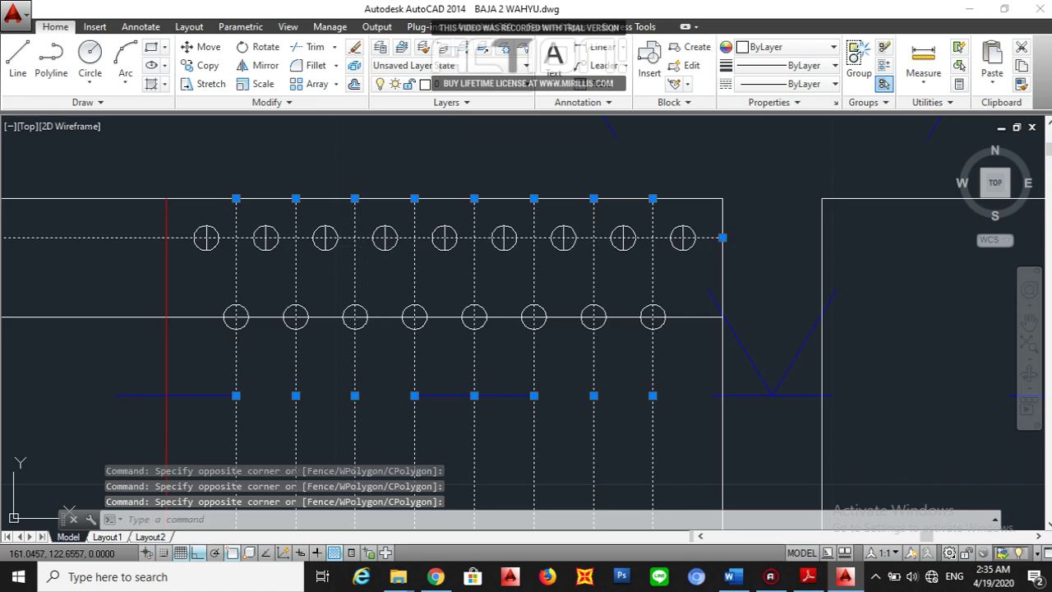
{"action": "left_click", "coordinate": [387, 315]}
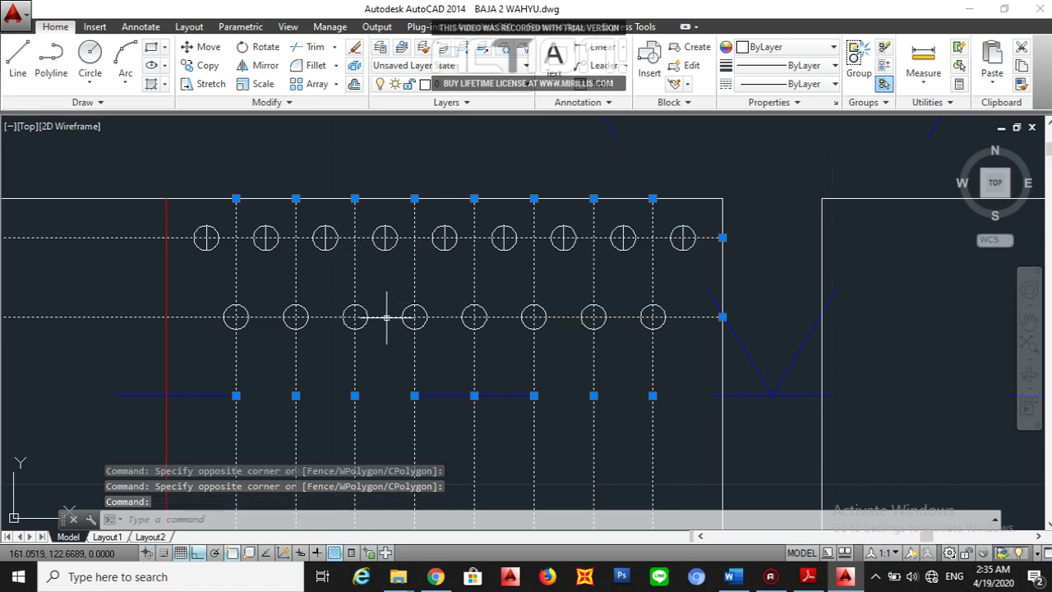
{"action": "key", "text": "Delete"}
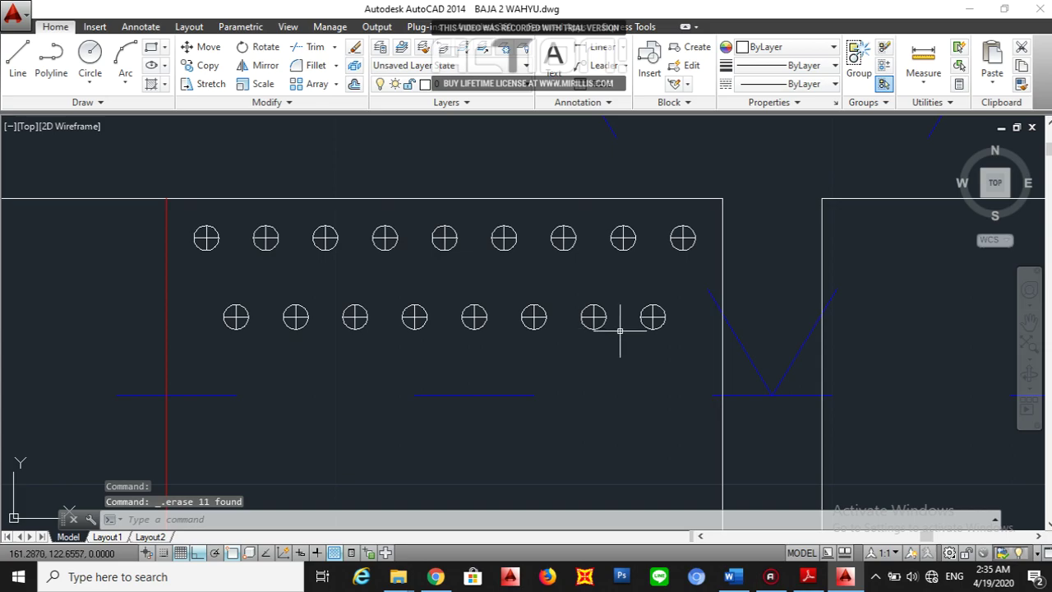
Mirror both staggered bolt rows across the lower chord's horizontal centreline, keeping the originals.
{"action": "left_click_drag", "start_coordinate": [671, 331], "coordinate": [232, 286]}
{"action": "left_click_drag", "start_coordinate": [687, 254], "coordinate": [185, 215]}
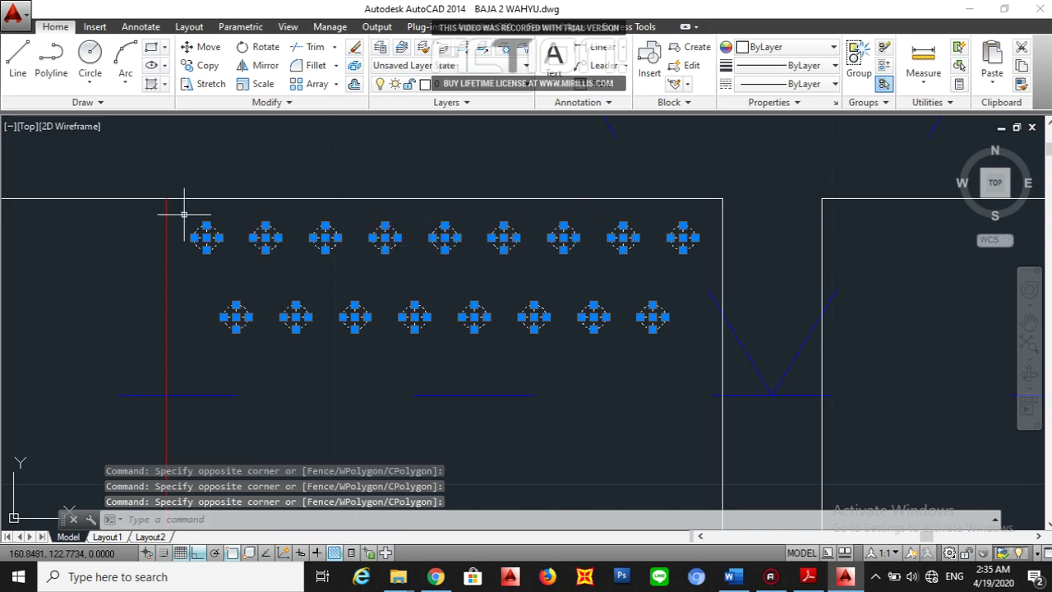
{"action": "type", "text": "mi"}
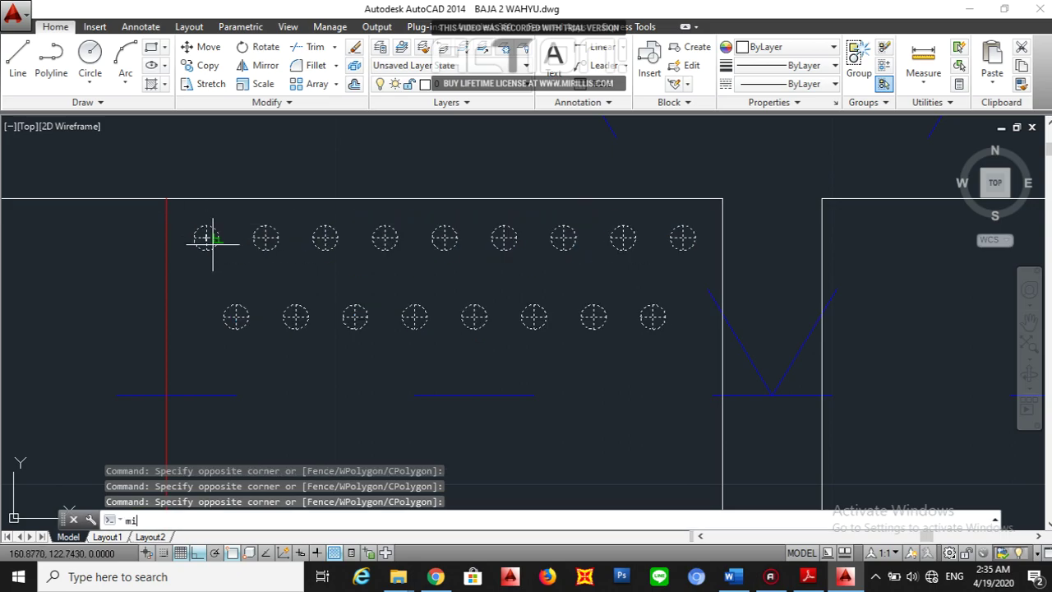
{"action": "key", "text": "Return"}
{"action": "left_click", "coordinate": [722, 396]}
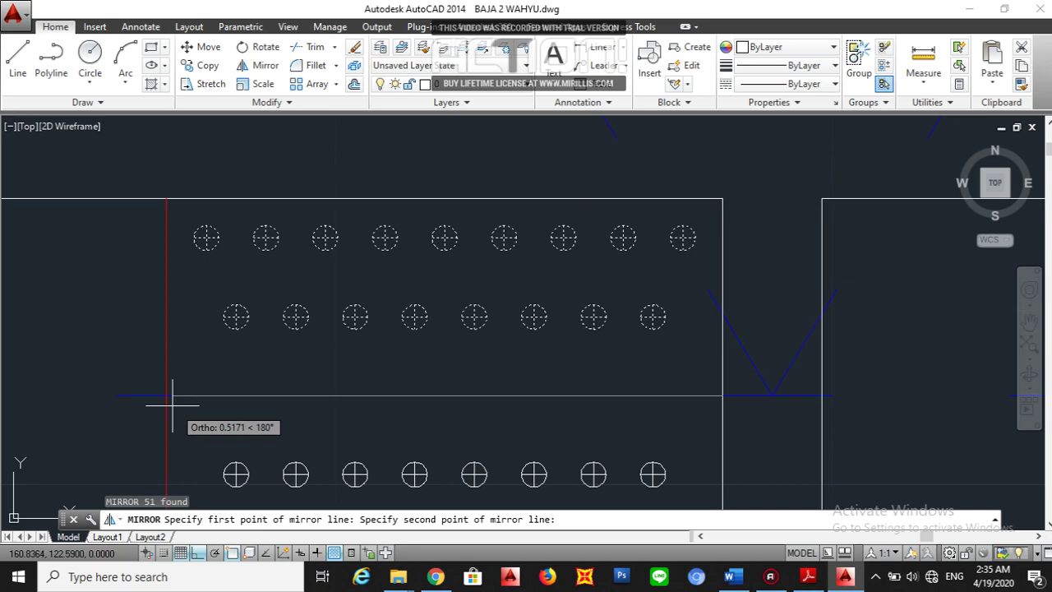
{"action": "left_click", "coordinate": [166, 395]}
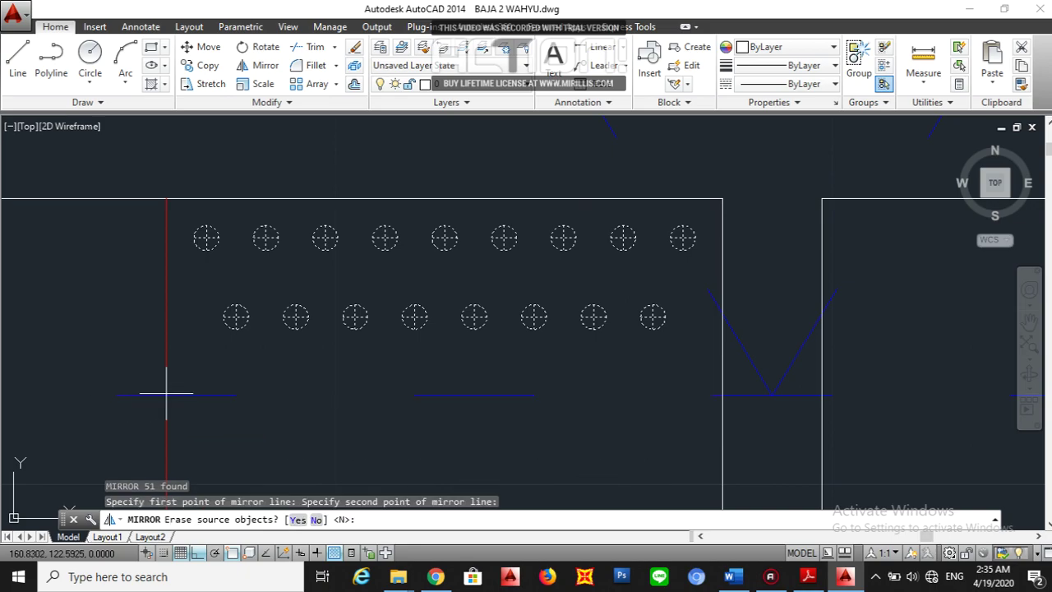
{"action": "key", "text": "Return"}
Mirror all four bolt rows and the red plate edge line about a vertical axis through the joint node onto the right chord, keeping the originals.
{"action": "scroll", "coordinate": [188, 369], "scroll_direction": "down", "scroll_amount": 5}
{"action": "middle_click_drag", "start_coordinate": [322, 345], "coordinate": [404, 268]}
{"action": "scroll", "coordinate": [392, 319], "scroll_direction": "down", "scroll_amount": 2}
{"action": "middle_click_drag", "start_coordinate": [692, 287], "coordinate": [613, 287]}
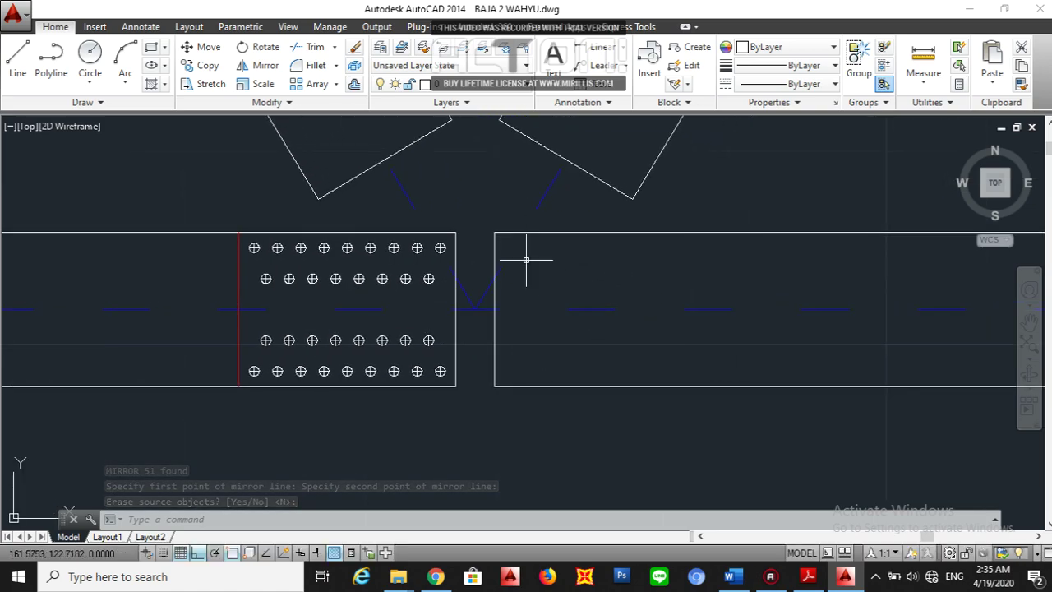
{"action": "scroll", "coordinate": [527, 339], "scroll_direction": "down", "scroll_amount": 2}
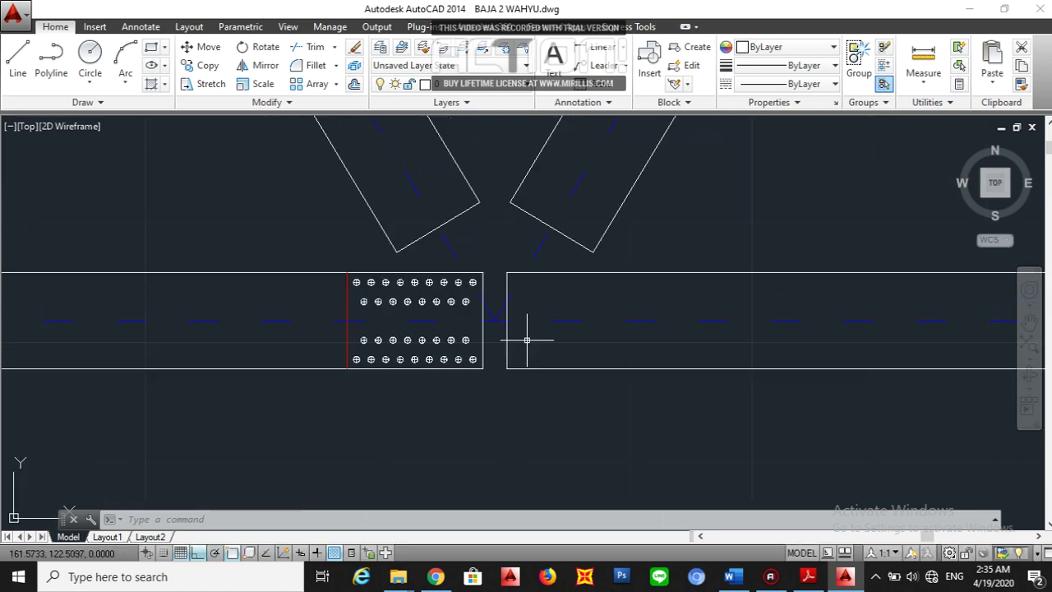
{"action": "scroll", "coordinate": [460, 362], "scroll_direction": "up", "scroll_amount": 4}
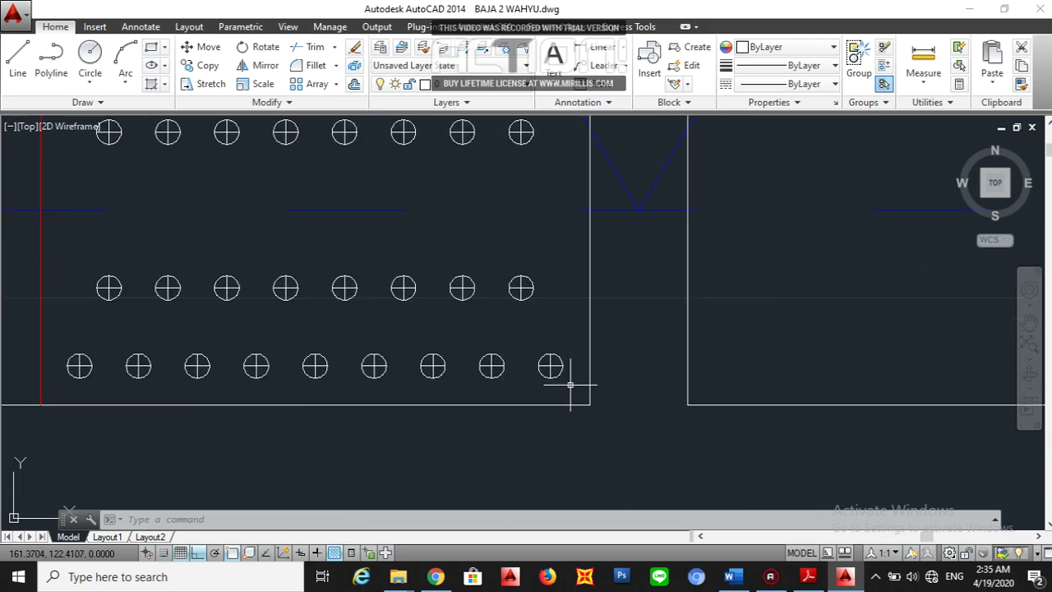
{"action": "left_click", "coordinate": [569, 384]}
{"action": "middle_click_drag", "start_coordinate": [246, 244], "coordinate": [353, 217]}
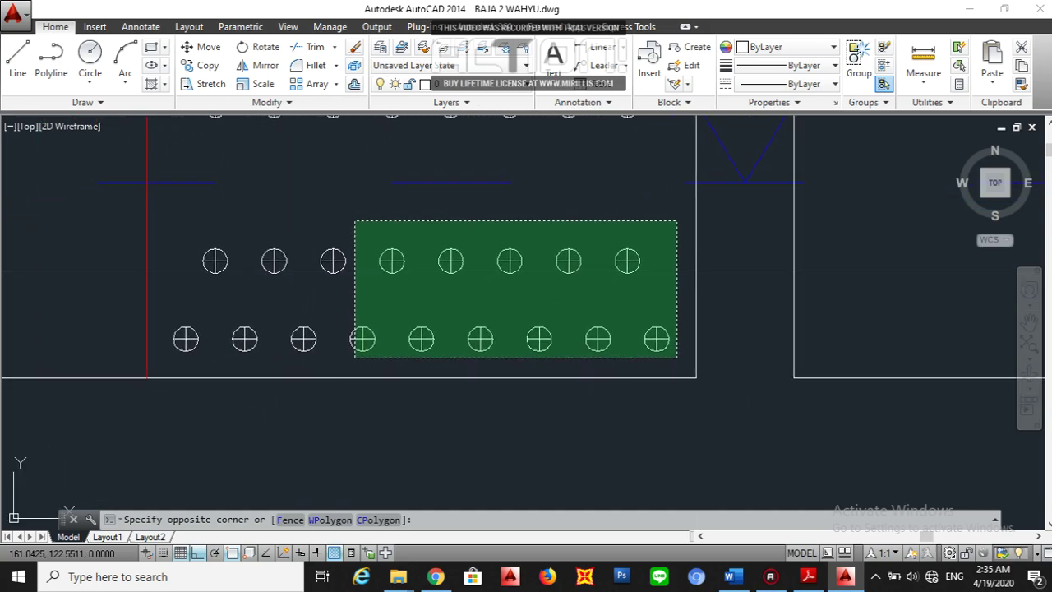
{"action": "left_click", "coordinate": [139, 234]}
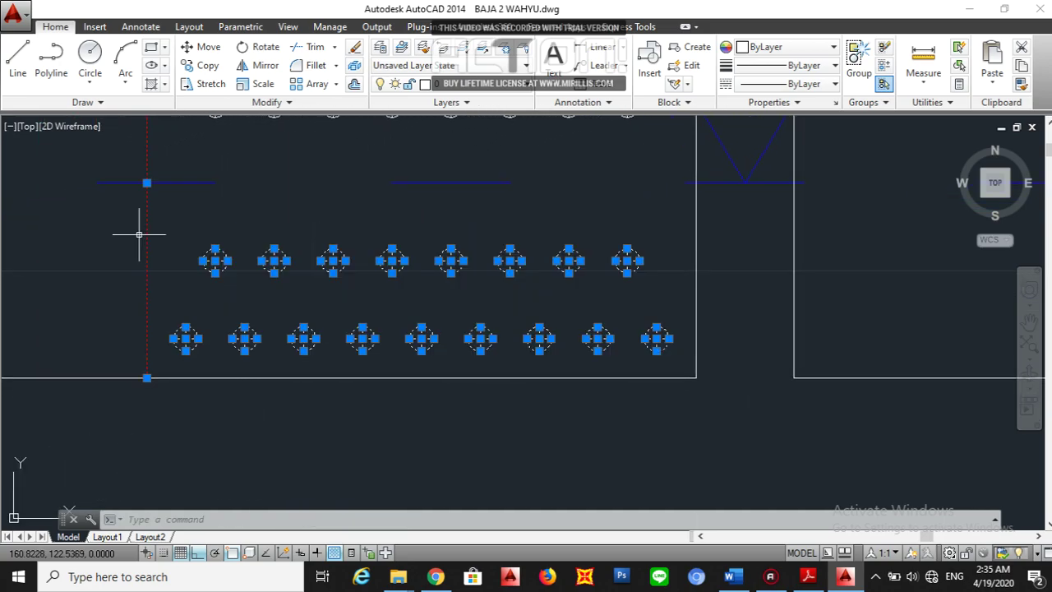
{"action": "scroll", "coordinate": [440, 239], "scroll_direction": "down", "scroll_amount": 1}
{"action": "scroll", "coordinate": [440, 234], "scroll_direction": "up", "scroll_amount": 3}
{"action": "left_click", "coordinate": [440, 230]}
{"action": "left_click", "coordinate": [383, 183]}
{"action": "scroll", "coordinate": [401, 262], "scroll_direction": "down", "scroll_amount": 2}
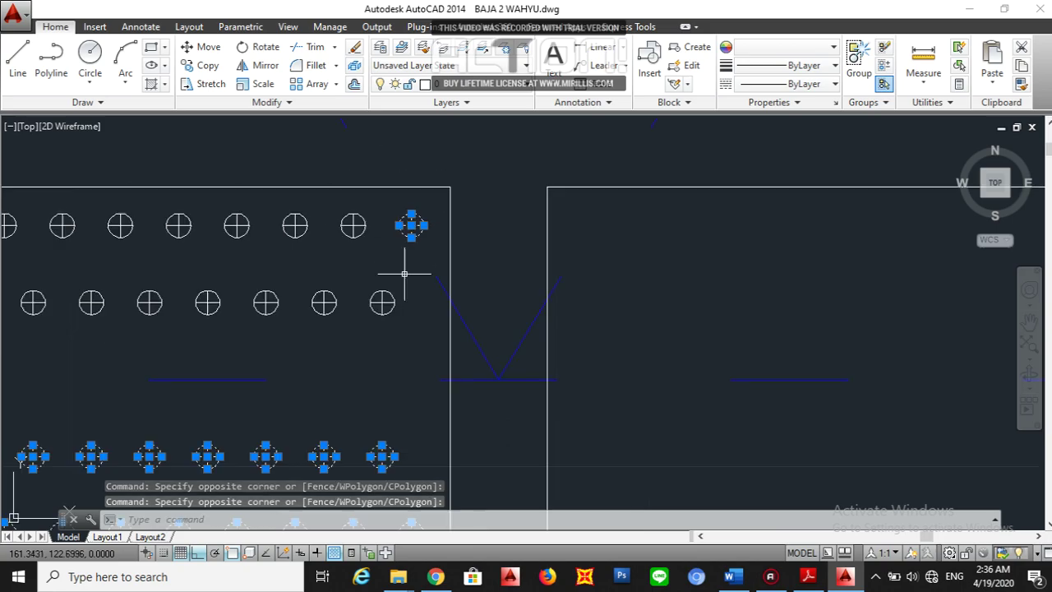
{"action": "left_click", "coordinate": [410, 321]}
{"action": "middle_click_drag", "start_coordinate": [192, 259], "coordinate": [436, 238]}
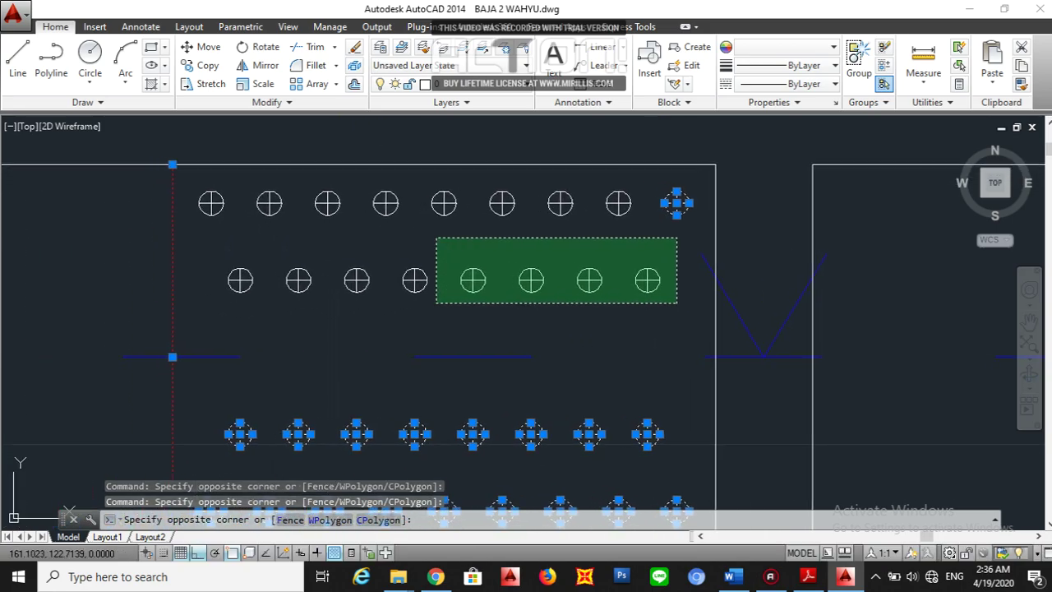
{"action": "left_click", "coordinate": [162, 304]}
{"action": "left_click", "coordinate": [633, 225]}
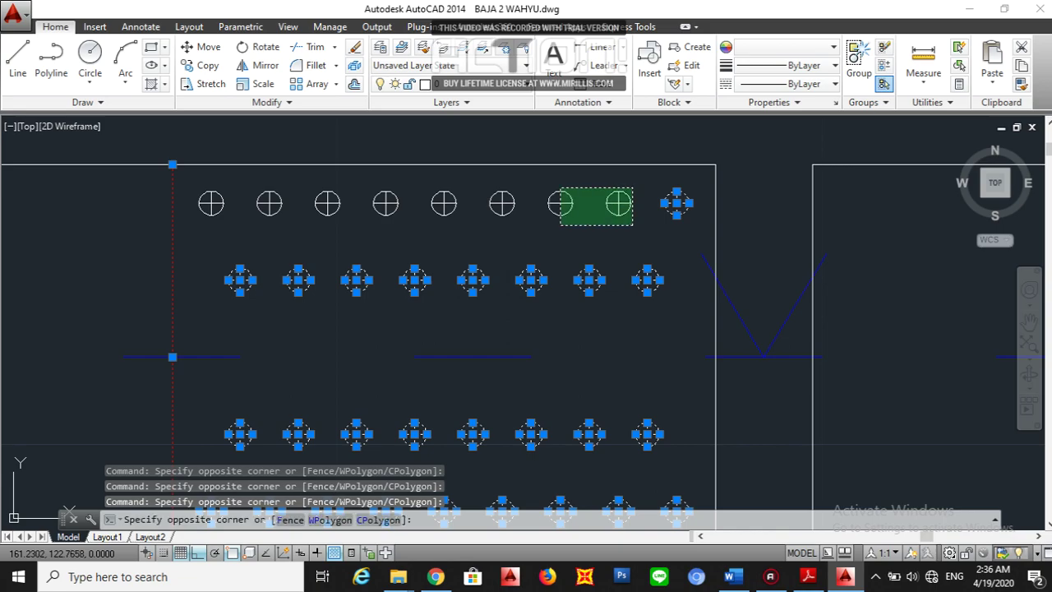
{"action": "key", "text": "Escape"}
{"action": "scroll", "coordinate": [119, 205], "scroll_direction": "down", "scroll_amount": 4}
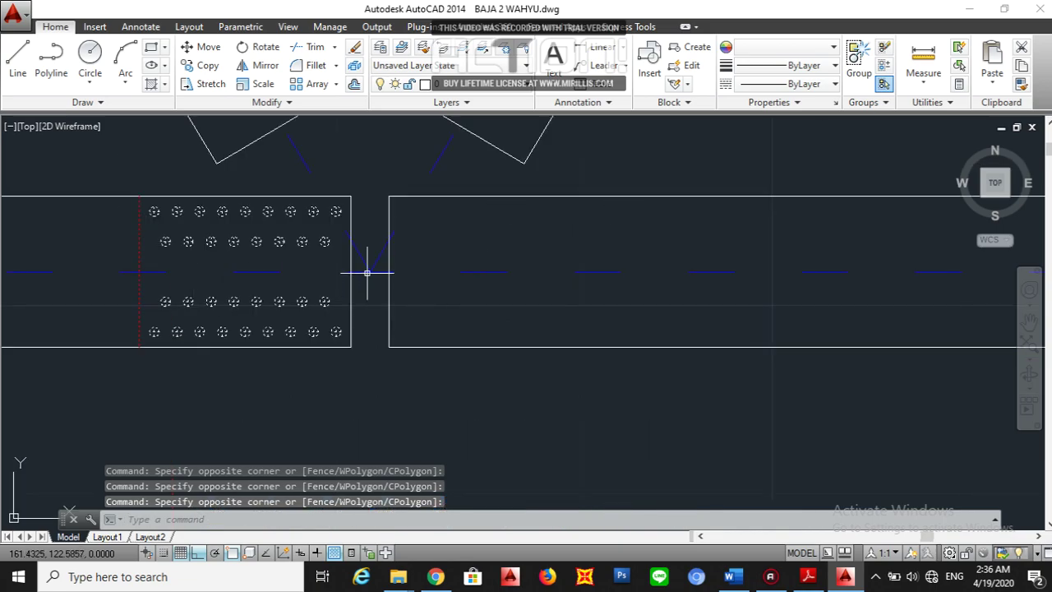
{"action": "type", "text": "mi"}
{"action": "key", "text": "Return"}
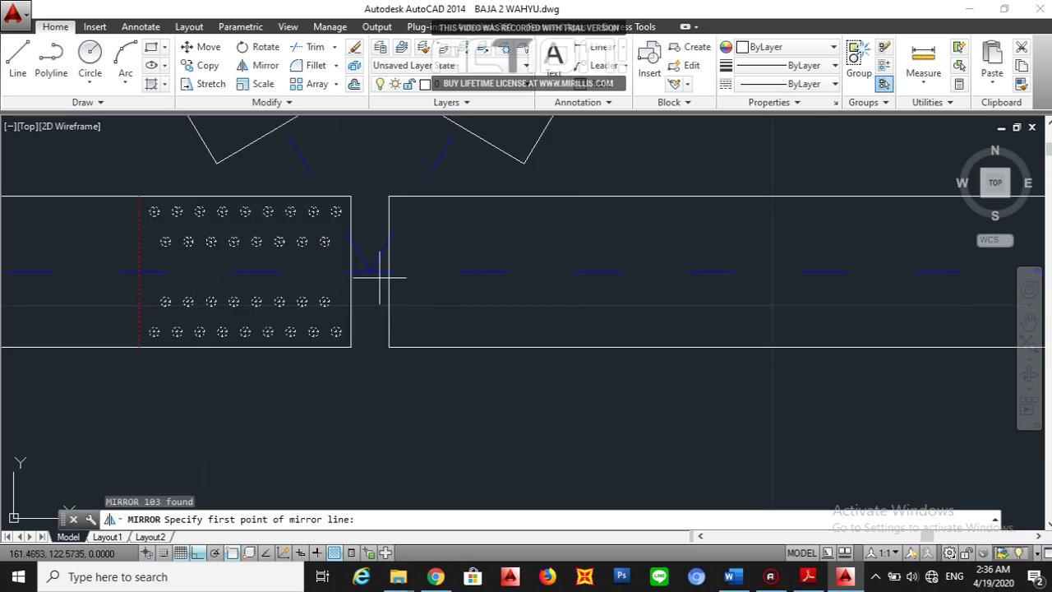
{"action": "left_click", "coordinate": [373, 270]}
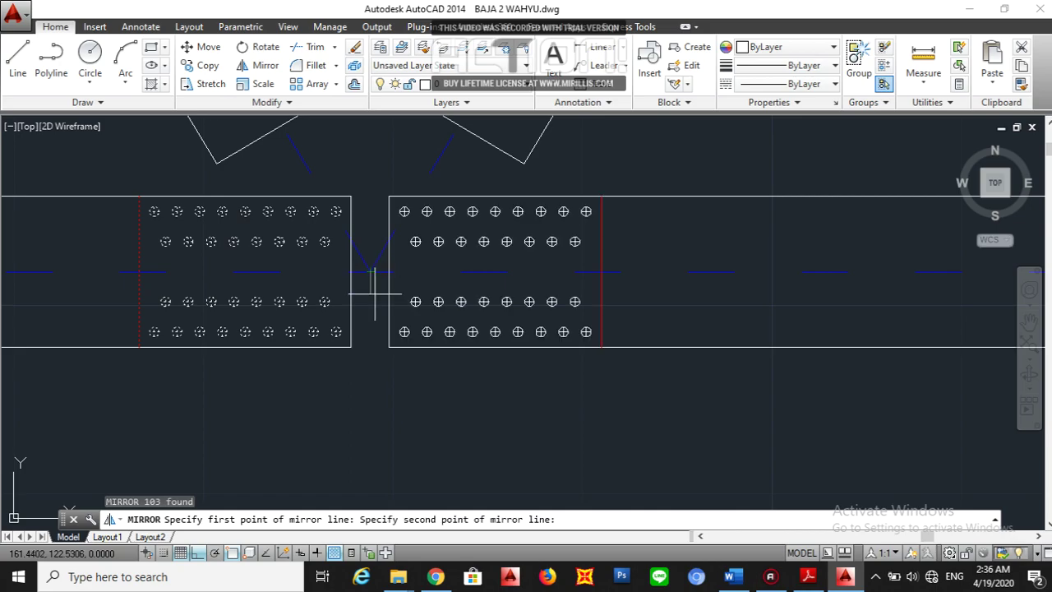
{"action": "left_click", "coordinate": [378, 413]}
{"action": "key", "text": "Return"}
Offset the lower end edge of the left diagonal member inward twice in succession at a distance of 0.1.
{"action": "scroll", "coordinate": [380, 407], "scroll_direction": "down", "scroll_amount": 3}
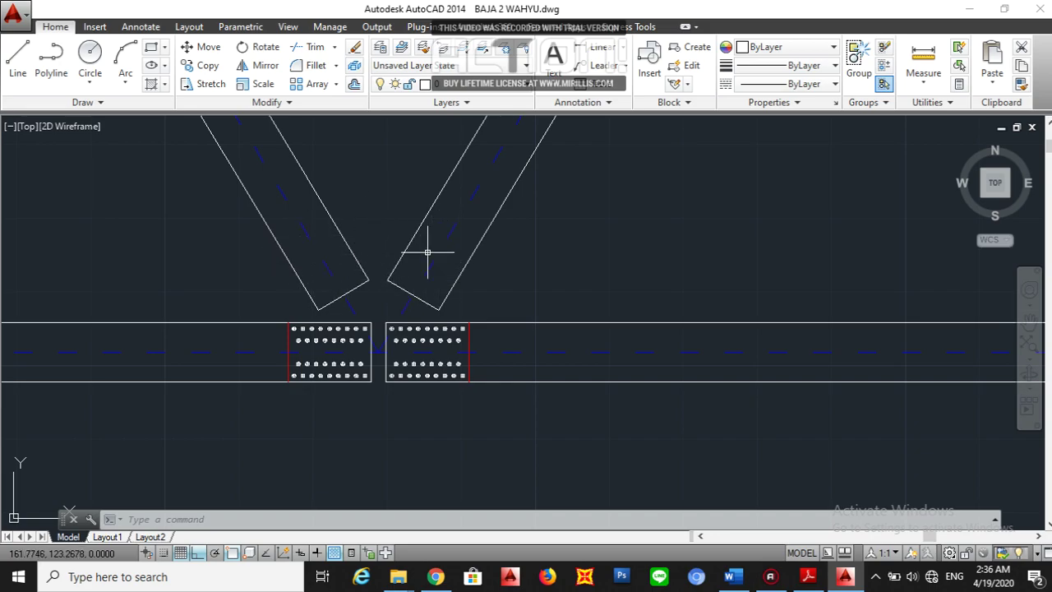
{"action": "middle_click_drag", "start_coordinate": [323, 263], "coordinate": [351, 277]}
{"action": "scroll", "coordinate": [348, 272], "scroll_direction": "up", "scroll_amount": 4}
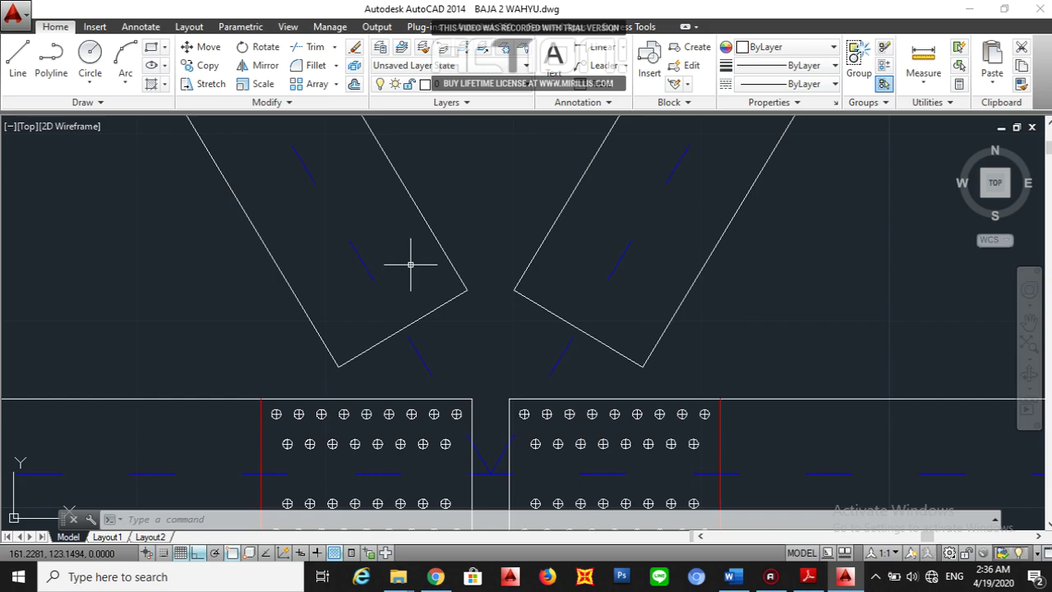
{"action": "type", "text": "o"}
{"action": "key", "text": "Return"}
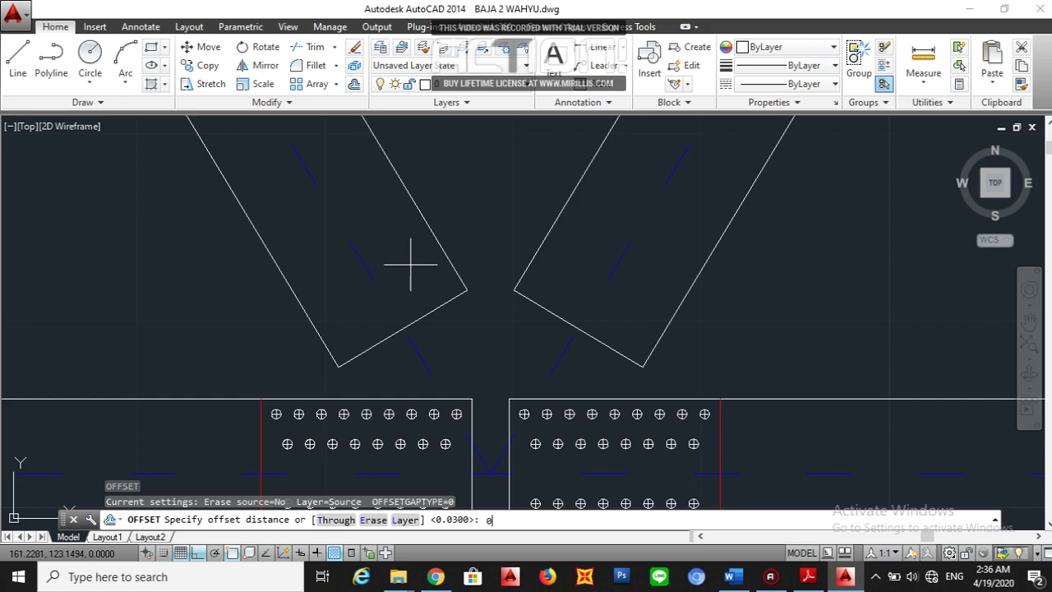
{"action": "key", "text": "Return"}
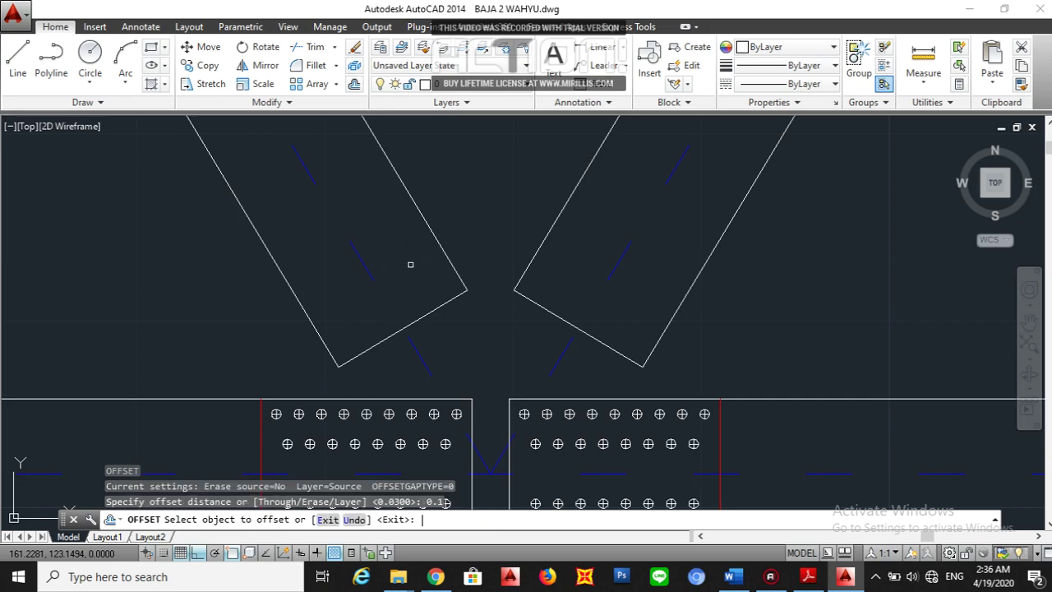
{"action": "left_click", "coordinate": [431, 312]}
{"action": "left_click", "coordinate": [404, 251]}
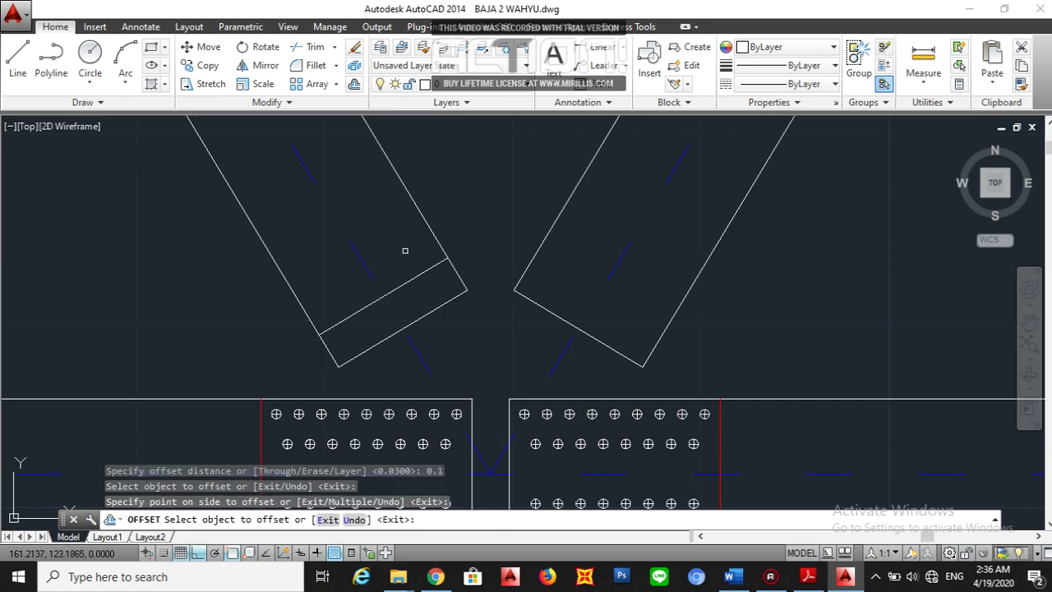
{"action": "left_click", "coordinate": [418, 274]}
{"action": "left_click", "coordinate": [384, 213]}
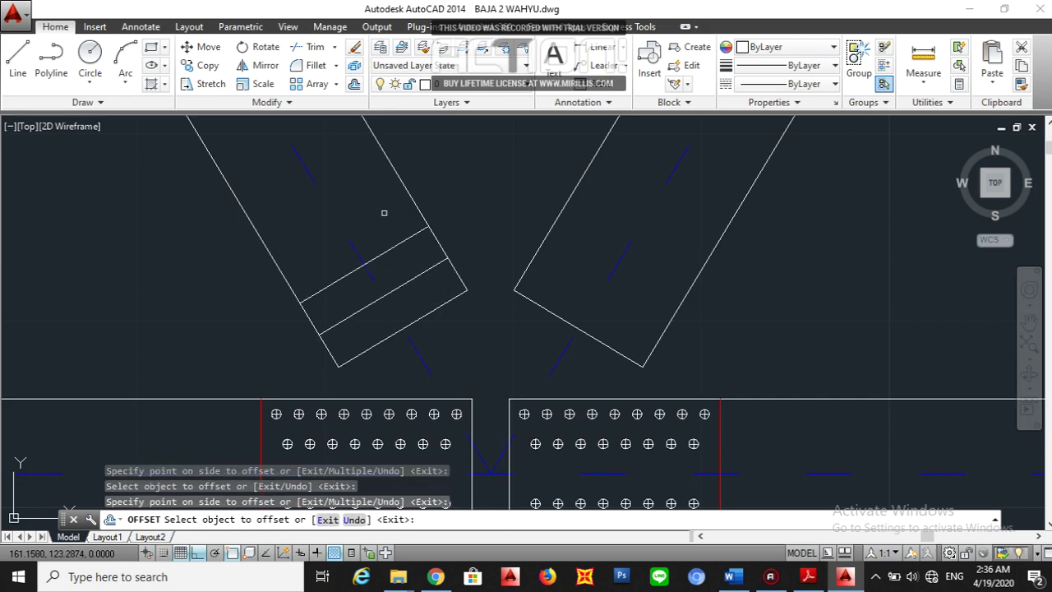
{"action": "key", "text": "Escape"}
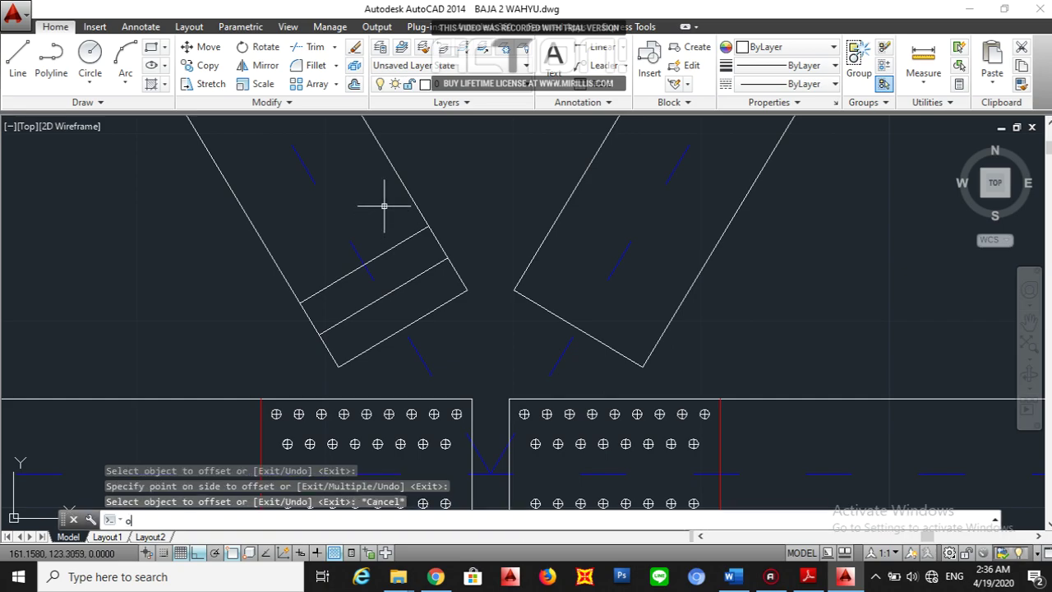
Offset the right long edge of the left diagonal member inward at a distance of 0.1.
{"action": "key", "text": "Return"}
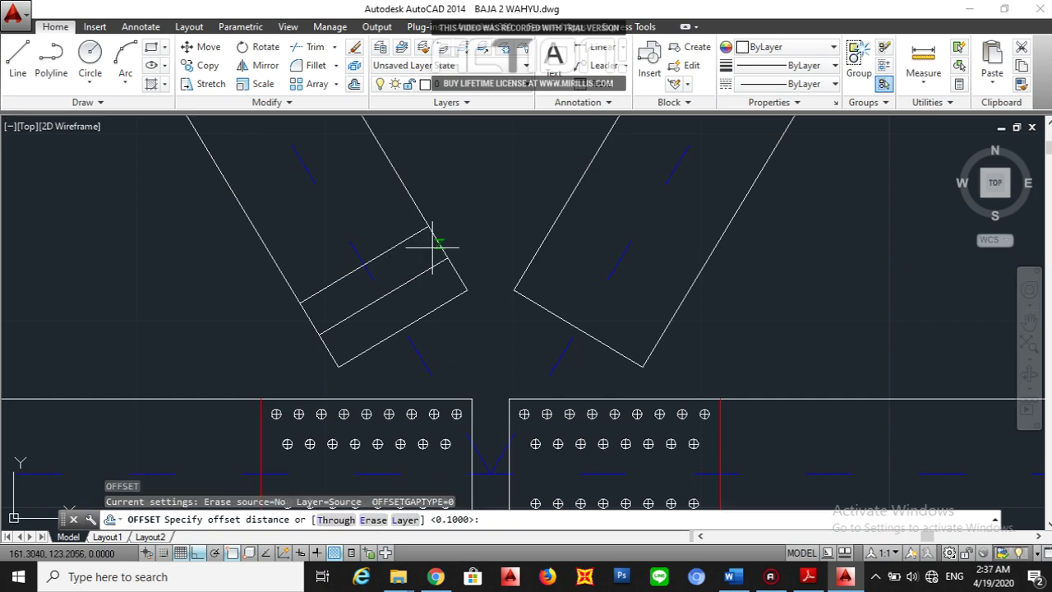
{"action": "key", "text": "Escape"}
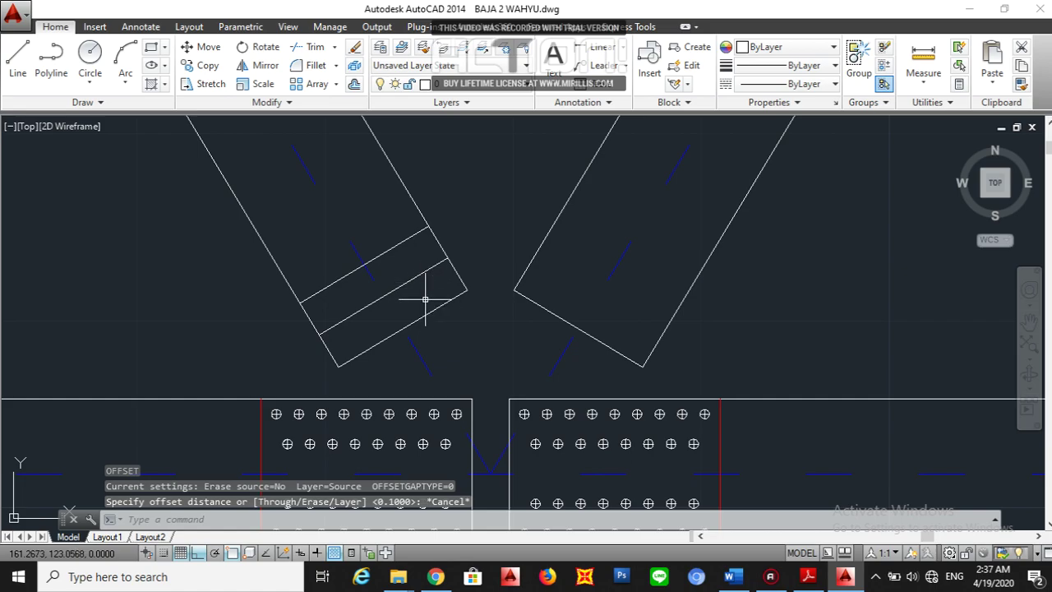
{"action": "type", "text": "o"}
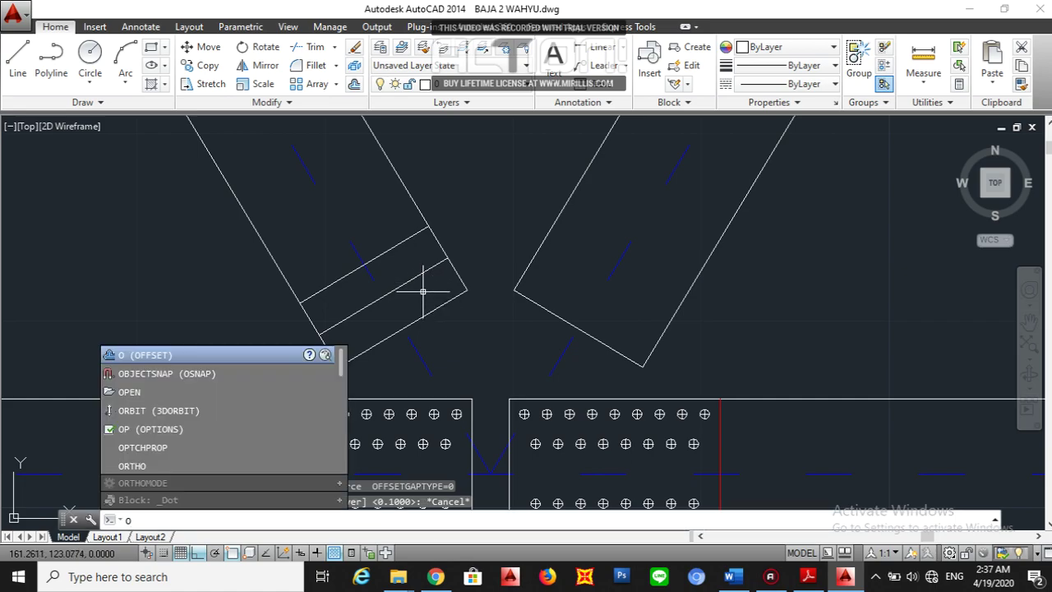
{"action": "key", "text": "Return"}
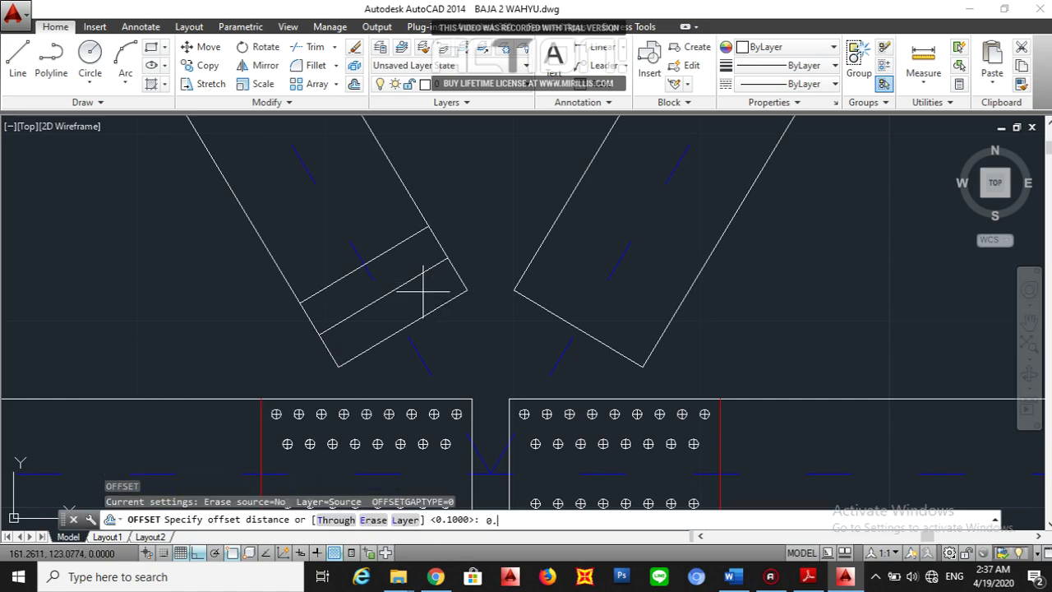
{"action": "key", "text": "Return"}
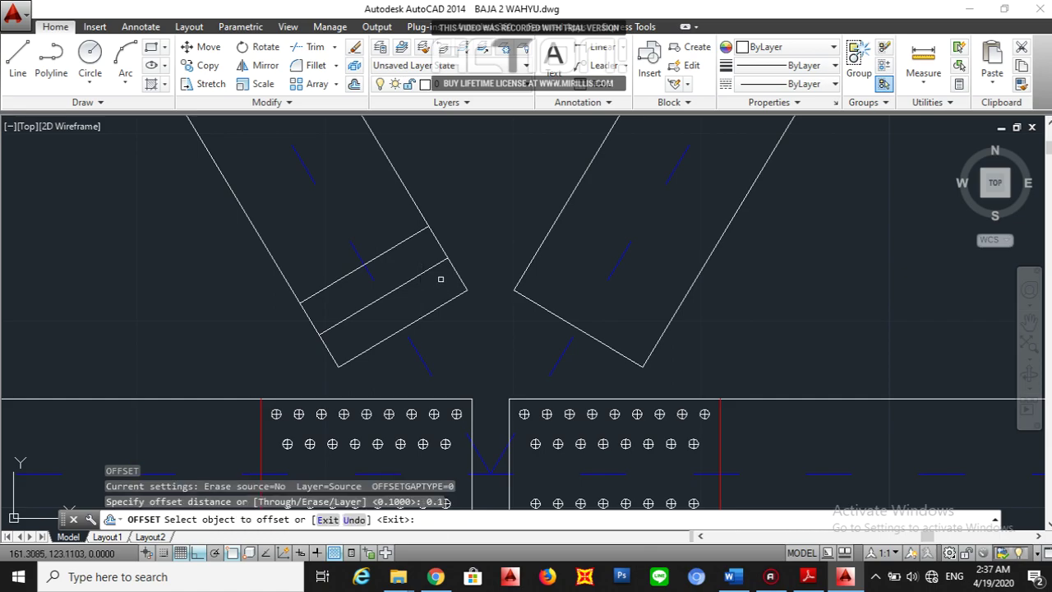
{"action": "left_click", "coordinate": [453, 267]}
{"action": "left_click", "coordinate": [428, 293]}
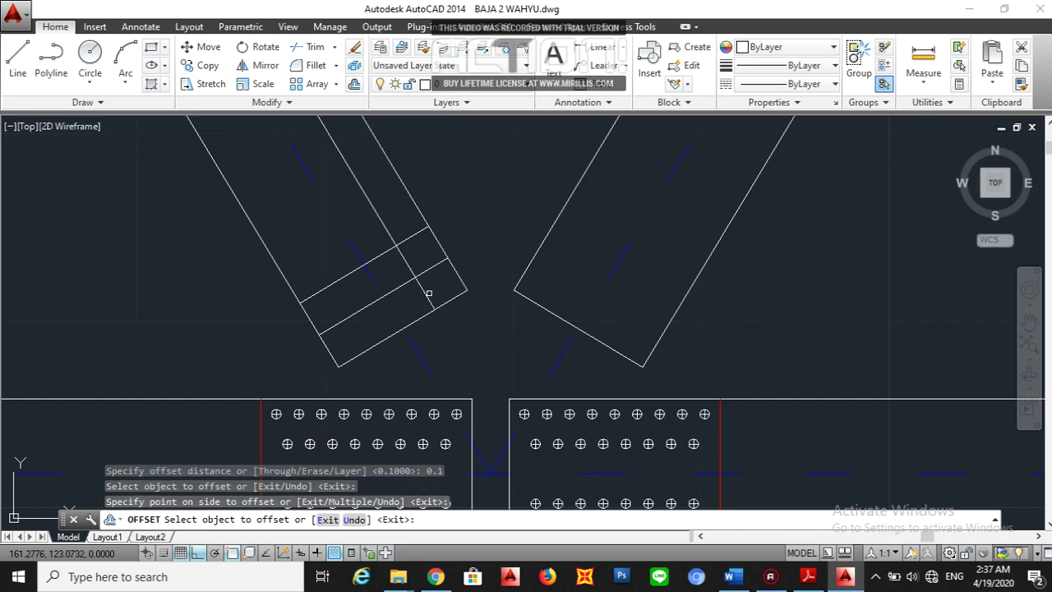
{"action": "key", "text": "Escape"}
Copy one bolt from the left chord's top row, by its centre, to the intersection of the side offset line and the first end offset line.
{"action": "scroll", "coordinate": [419, 427], "scroll_direction": "up", "scroll_amount": 4}
{"action": "left_click", "coordinate": [417, 433]}
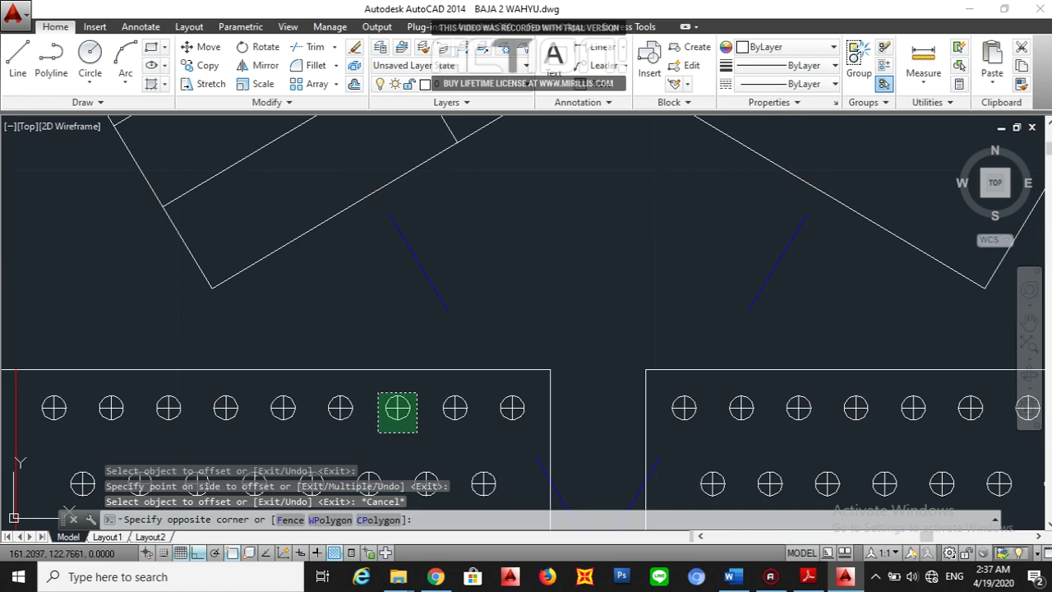
{"action": "left_click", "coordinate": [365, 382]}
{"action": "type", "text": "c"}
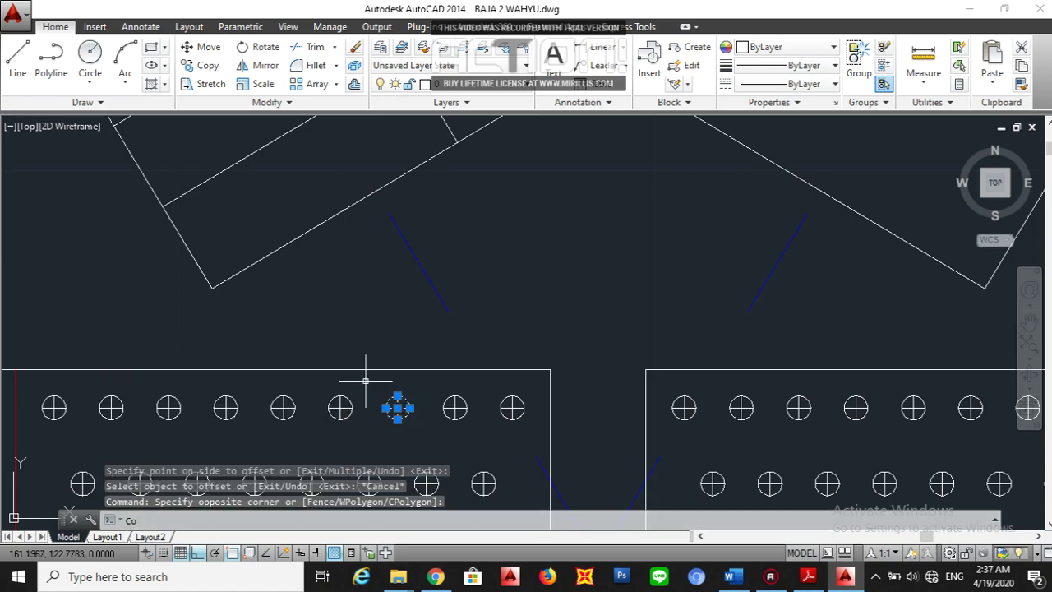
{"action": "type", "text": "o"}
{"action": "key", "text": "Return"}
{"action": "left_click", "coordinate": [397, 409]}
{"action": "scroll", "coordinate": [397, 408], "scroll_direction": "down", "scroll_amount": 2}
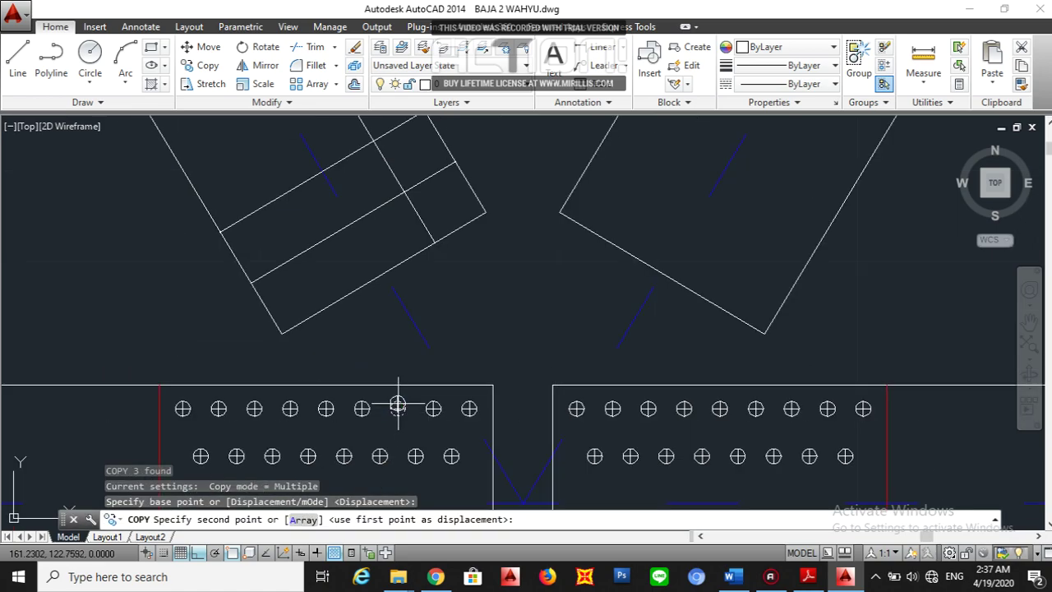
{"action": "left_click", "coordinate": [404, 191]}
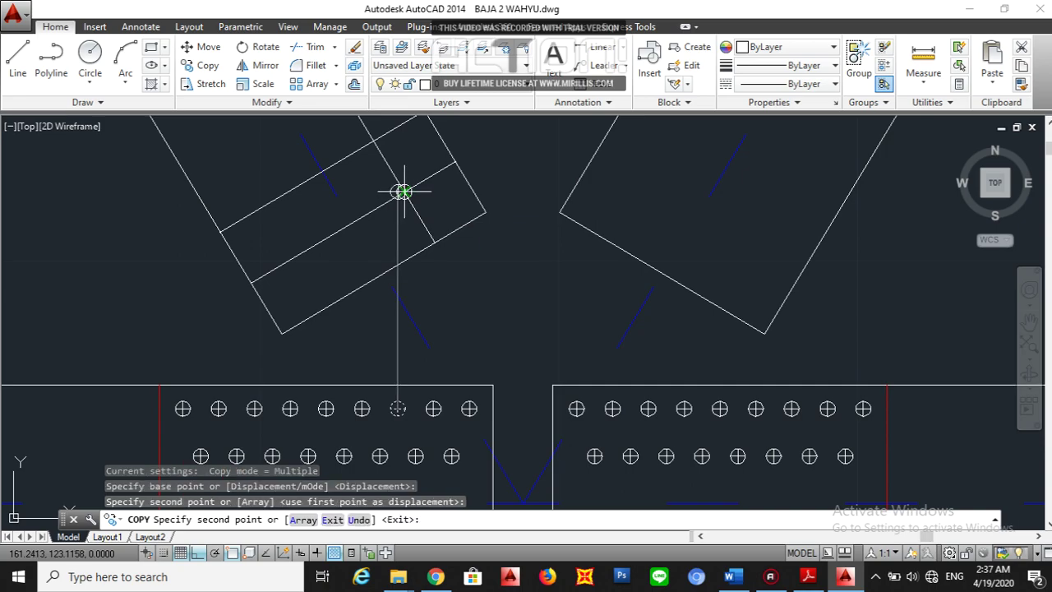
{"action": "key", "text": "Escape"}
Delete the two construction lines crossing at the left diagonal's bolt, keeping the bolt and the farther offset line.
{"action": "scroll", "coordinate": [407, 193], "scroll_direction": "up", "scroll_amount": 2}
{"action": "left_click_drag", "start_coordinate": [425, 206], "coordinate": [305, 200]}
{"action": "scroll", "coordinate": [322, 303], "scroll_direction": "down", "scroll_amount": 1}
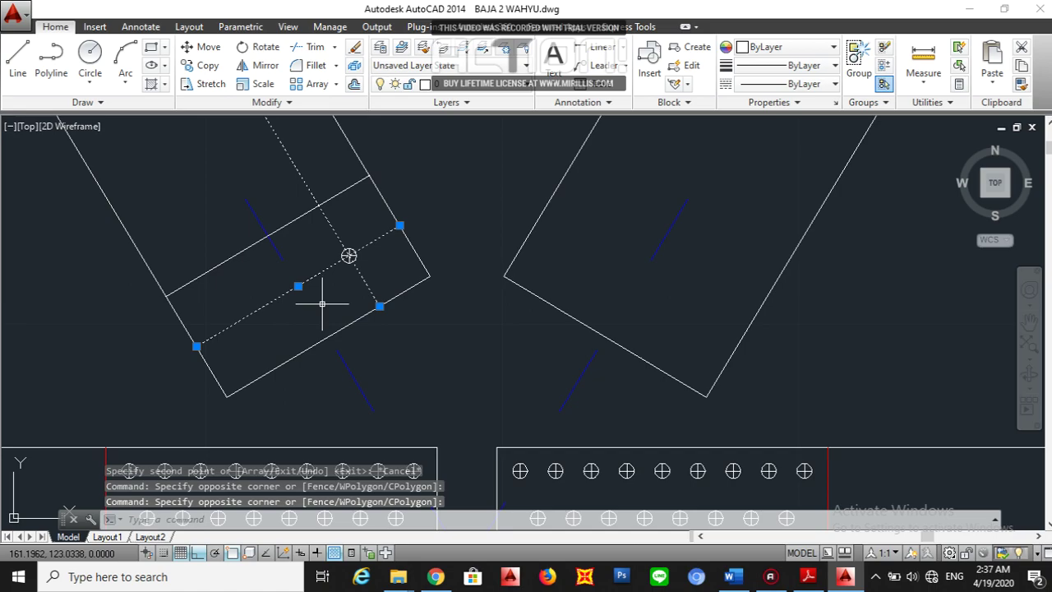
{"action": "key", "text": "Delete"}
Mirror the bolt across the left diagonal's centreline, keeping the original.
{"action": "left_click_drag", "start_coordinate": [361, 264], "coordinate": [334, 229]}
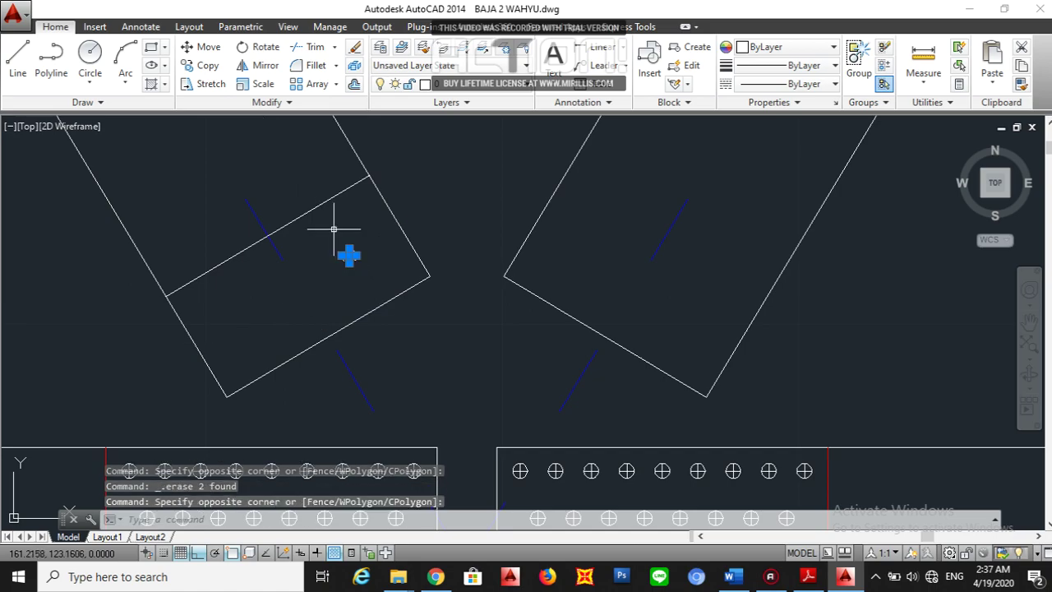
{"action": "type", "text": "mi"}
{"action": "key", "text": "Return"}
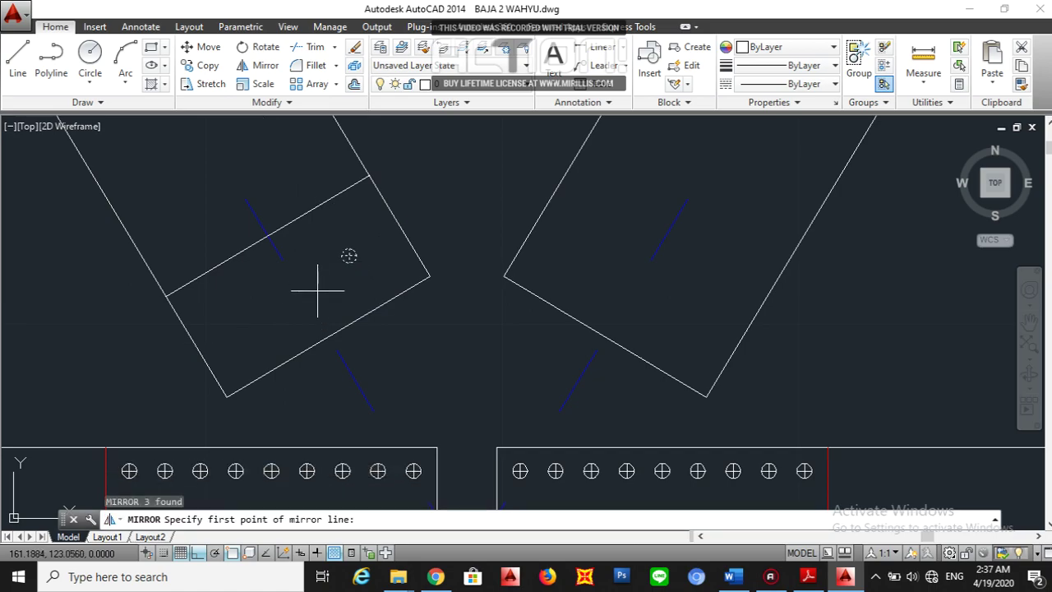
{"action": "left_click", "coordinate": [328, 336]}
{"action": "left_click", "coordinate": [270, 239]}
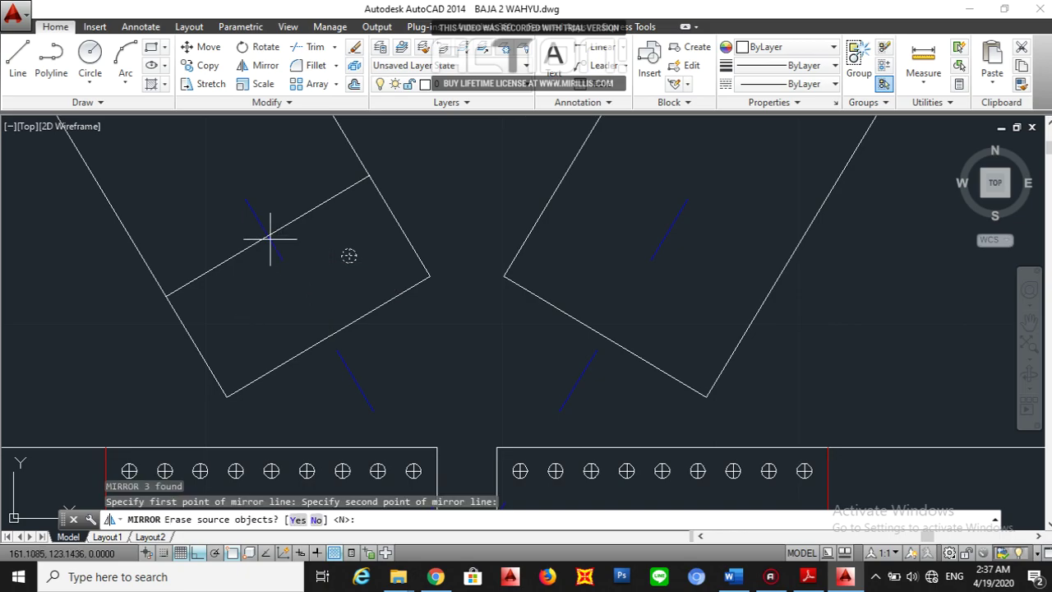
{"action": "key", "text": "Return"}
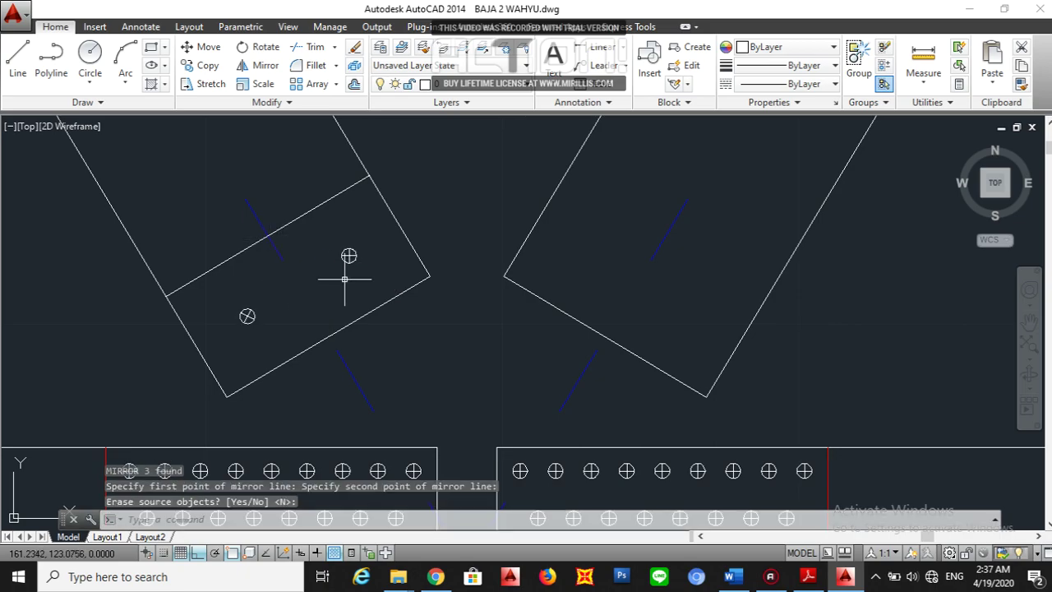
Change the remaining offset line across the left diagonal to red as the plate edge.
{"action": "scroll", "coordinate": [347, 279], "scroll_direction": "down", "scroll_amount": 2}
{"action": "left_click", "coordinate": [282, 277]}
{"action": "left_click", "coordinate": [277, 242]}
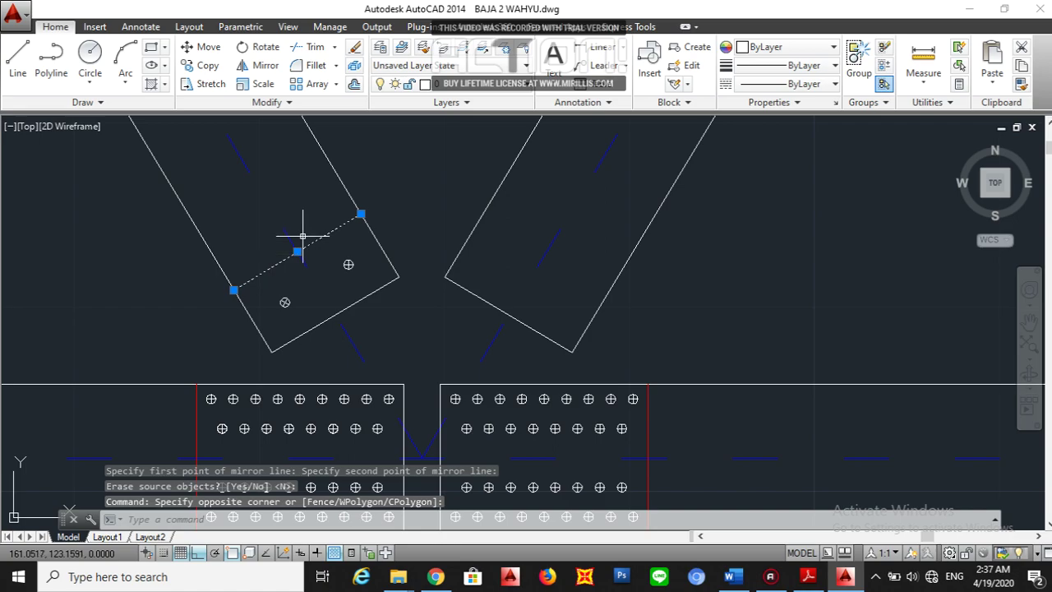
{"action": "left_click", "coordinate": [788, 47]}
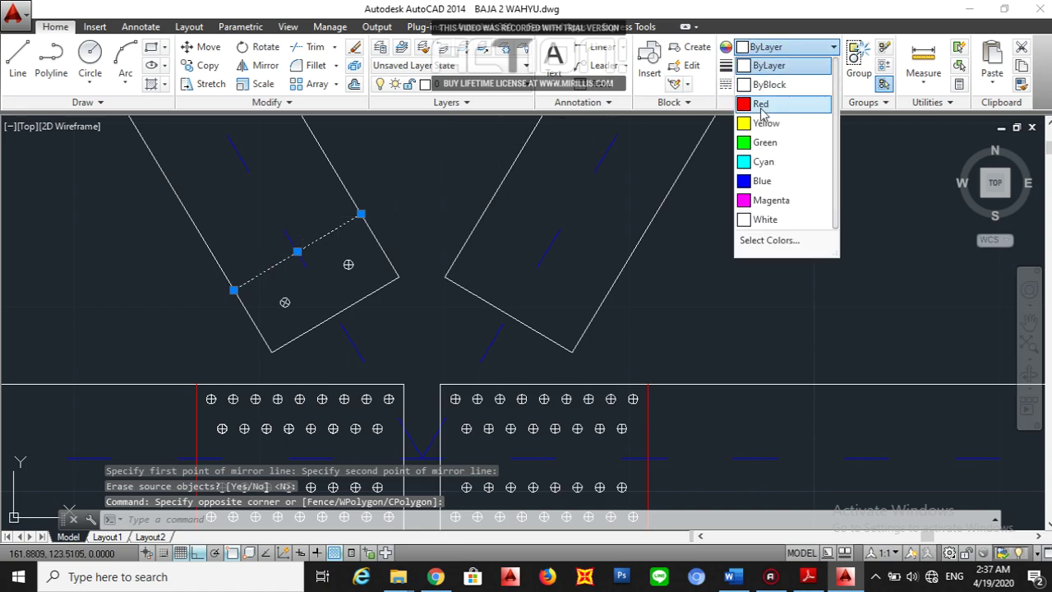
{"action": "left_click", "coordinate": [761, 105]}
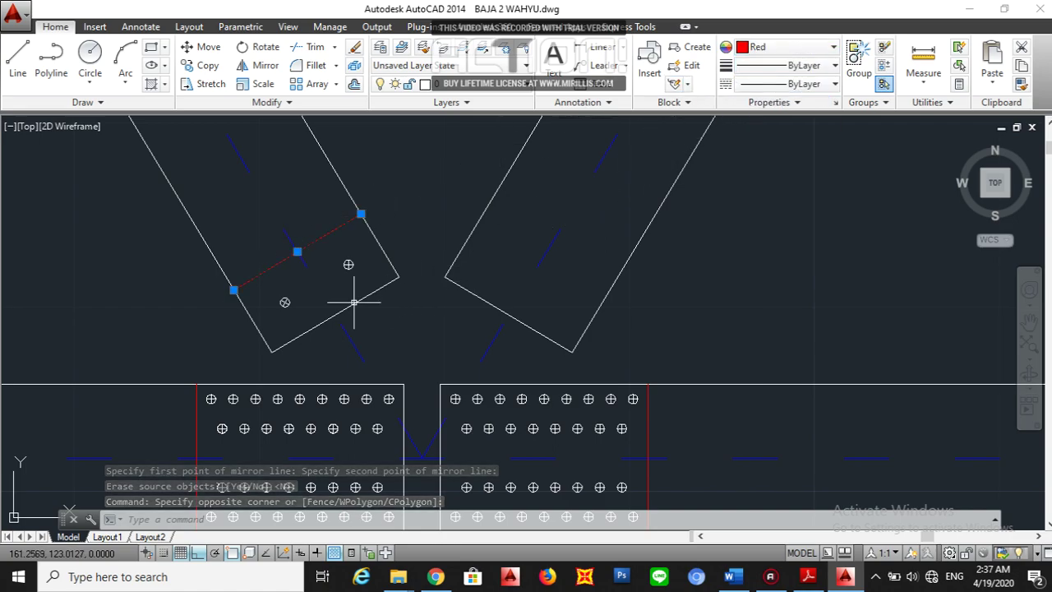
{"action": "key", "text": "Escape"}
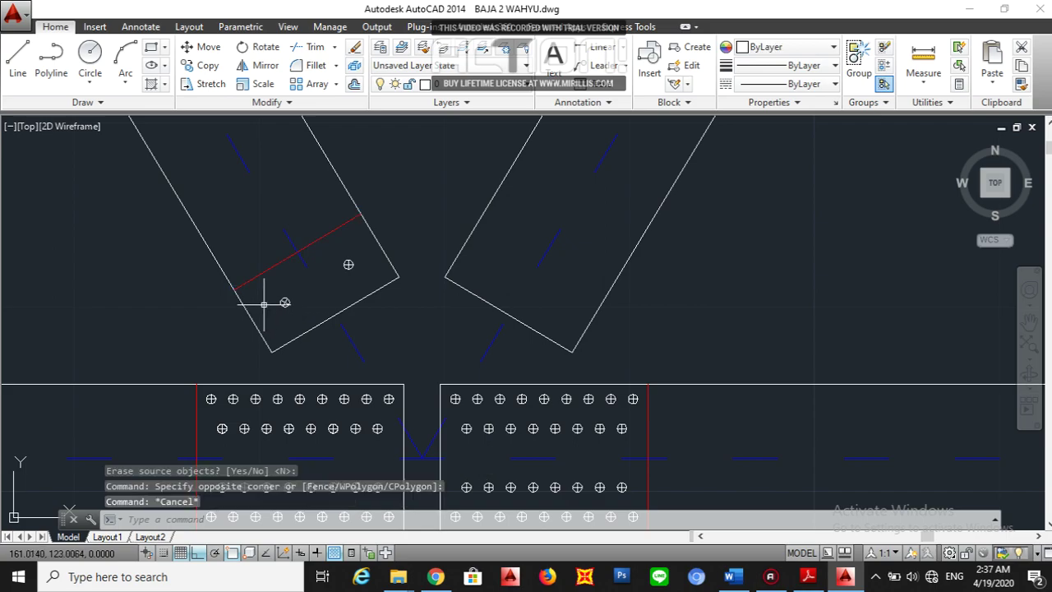
Draw a line from the lower end of the diagonal's red plate edge to the upper end of the left chord's red plate edge.
{"action": "key", "text": "l"}
{"action": "key", "text": "Return"}
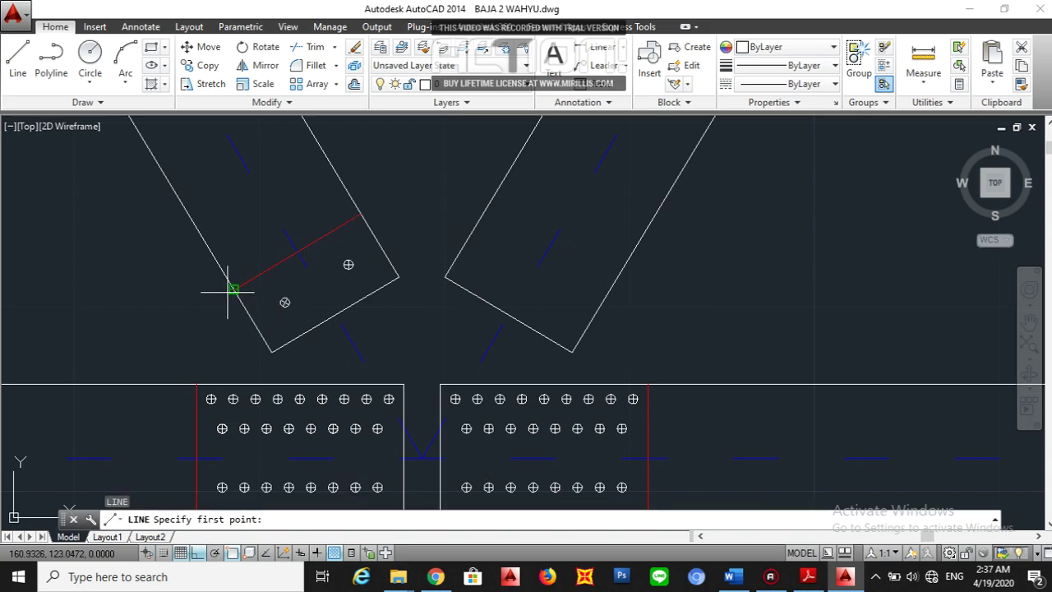
{"action": "left_click", "coordinate": [234, 290]}
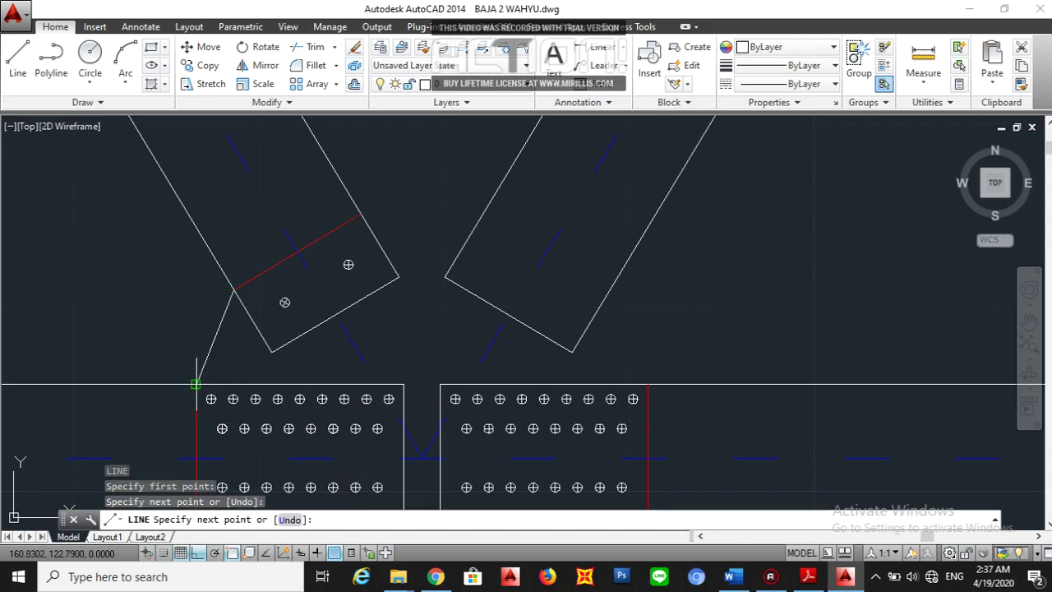
{"action": "left_click", "coordinate": [196, 383]}
{"action": "key", "text": "Escape"}
Change the slanted line joining the left diagonal and the left chord plate edges to red.
{"action": "left_click", "coordinate": [223, 364]}
{"action": "left_click", "coordinate": [192, 312]}
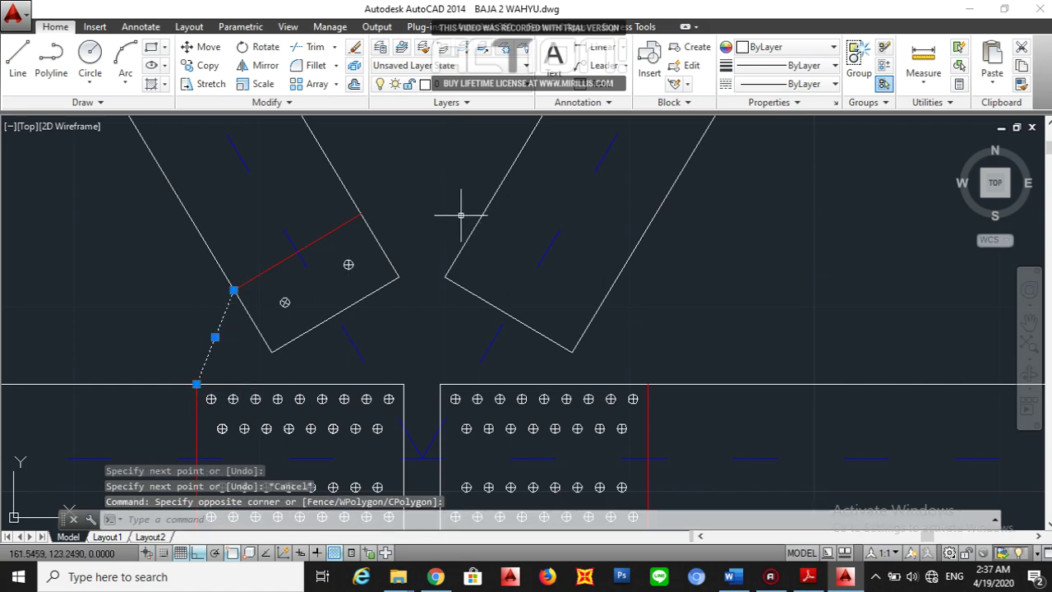
{"action": "left_click", "coordinate": [794, 54]}
{"action": "left_click", "coordinate": [758, 104]}
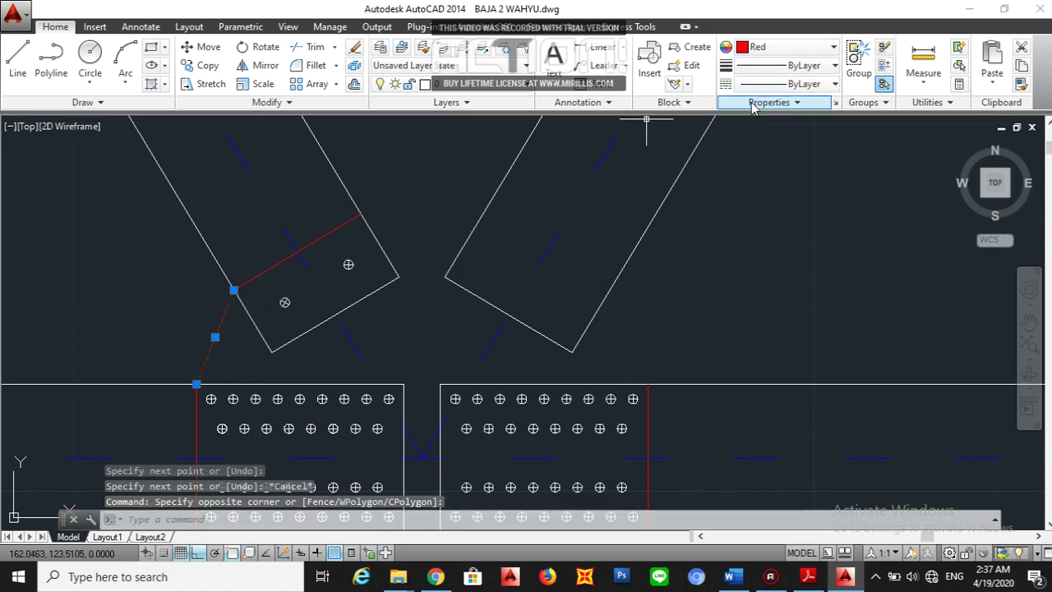
{"action": "key", "text": "Escape"}
Mirror the left diagonal's two bolts and the two red plate edge lines about a vertical axis through the joint node, keeping the originals.
{"action": "left_click", "coordinate": [247, 326]}
{"action": "left_click", "coordinate": [216, 323]}
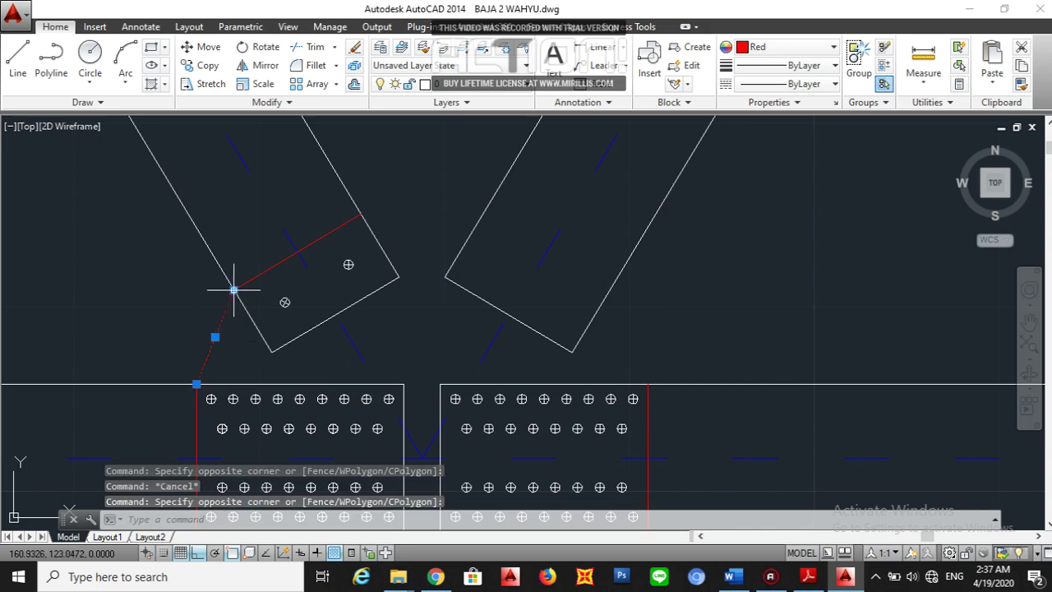
{"action": "scroll", "coordinate": [297, 314], "scroll_direction": "up", "scroll_amount": 4}
{"action": "left_click", "coordinate": [299, 308]}
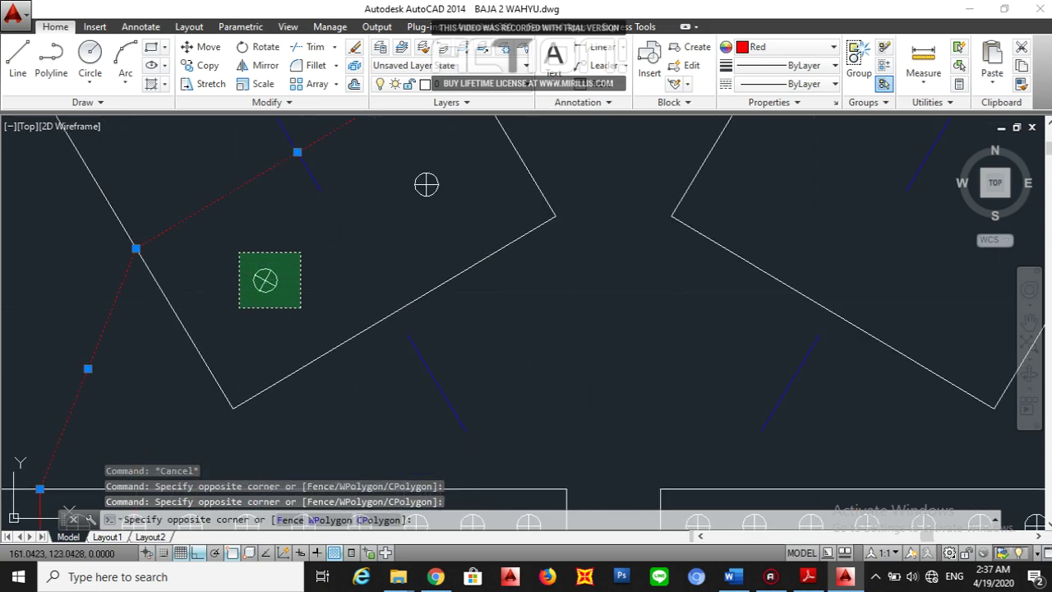
{"action": "left_click", "coordinate": [240, 254]}
{"action": "left_click", "coordinate": [463, 211]}
{"action": "left_click", "coordinate": [380, 157]}
{"action": "scroll", "coordinate": [373, 221], "scroll_direction": "down", "scroll_amount": 4}
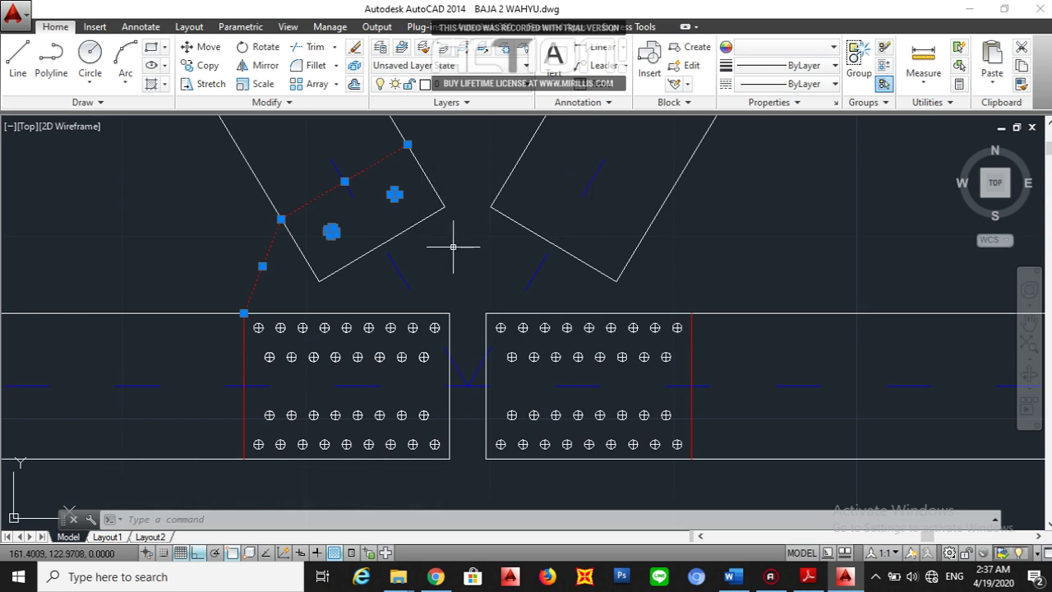
{"action": "scroll", "coordinate": [521, 220], "scroll_direction": "down", "scroll_amount": 2}
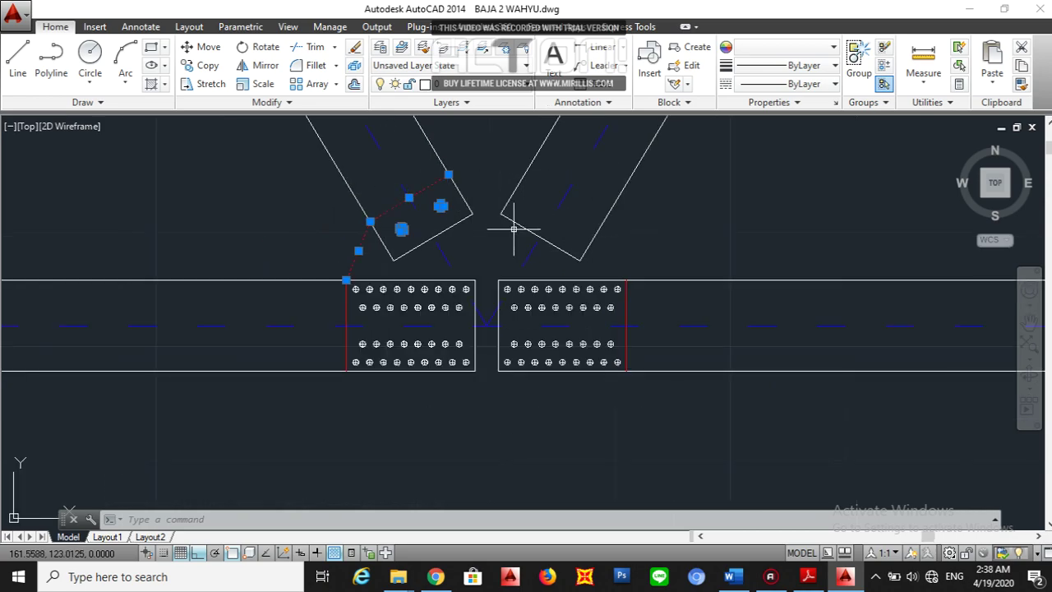
{"action": "scroll", "coordinate": [513, 229], "scroll_direction": "down", "scroll_amount": 4}
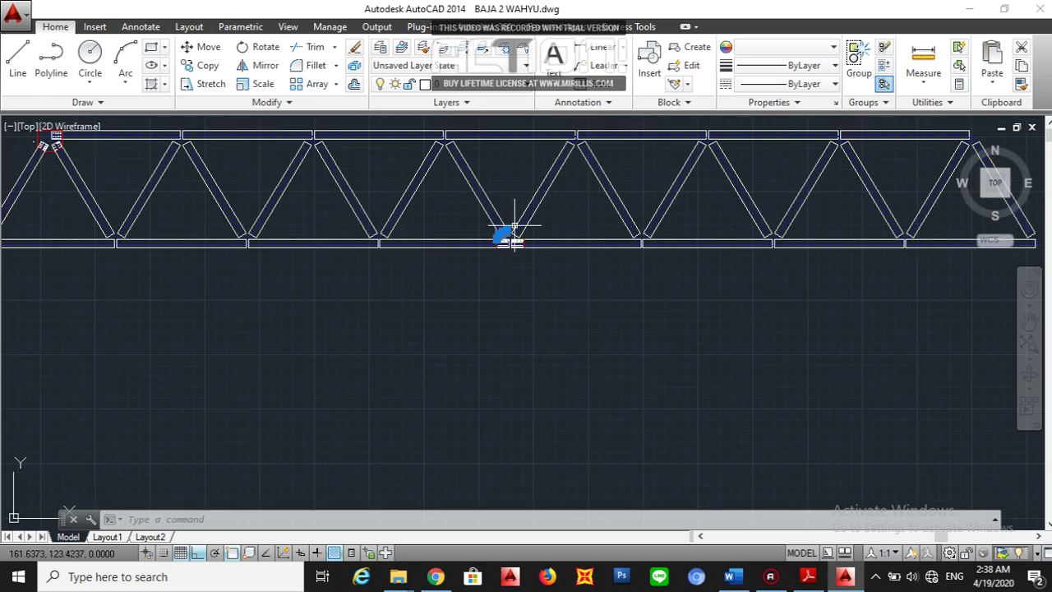
{"action": "scroll", "coordinate": [512, 228], "scroll_direction": "down", "scroll_amount": 2}
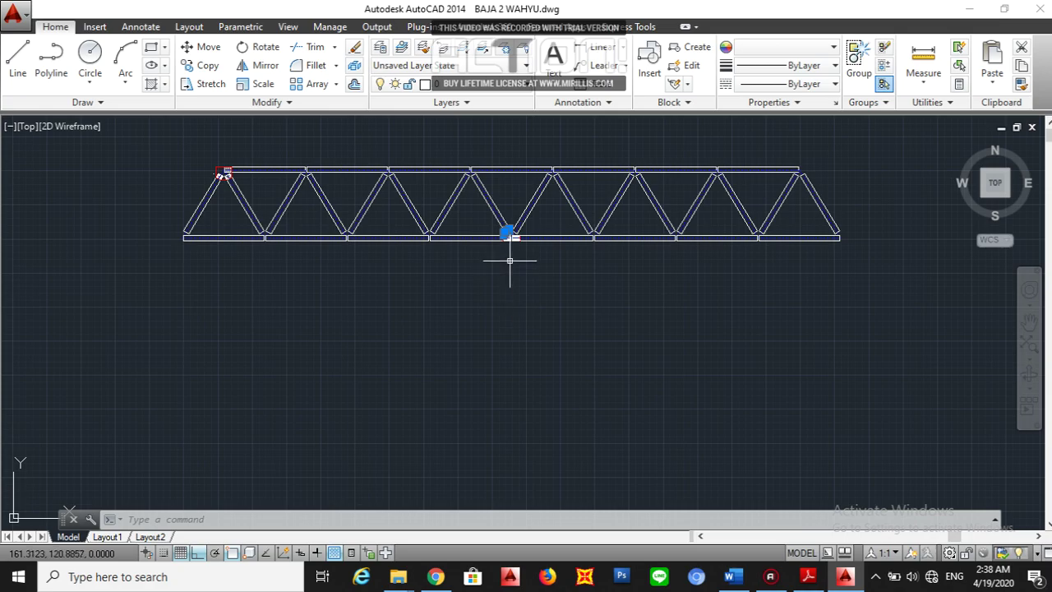
{"action": "scroll", "coordinate": [517, 230], "scroll_direction": "up", "scroll_amount": 5}
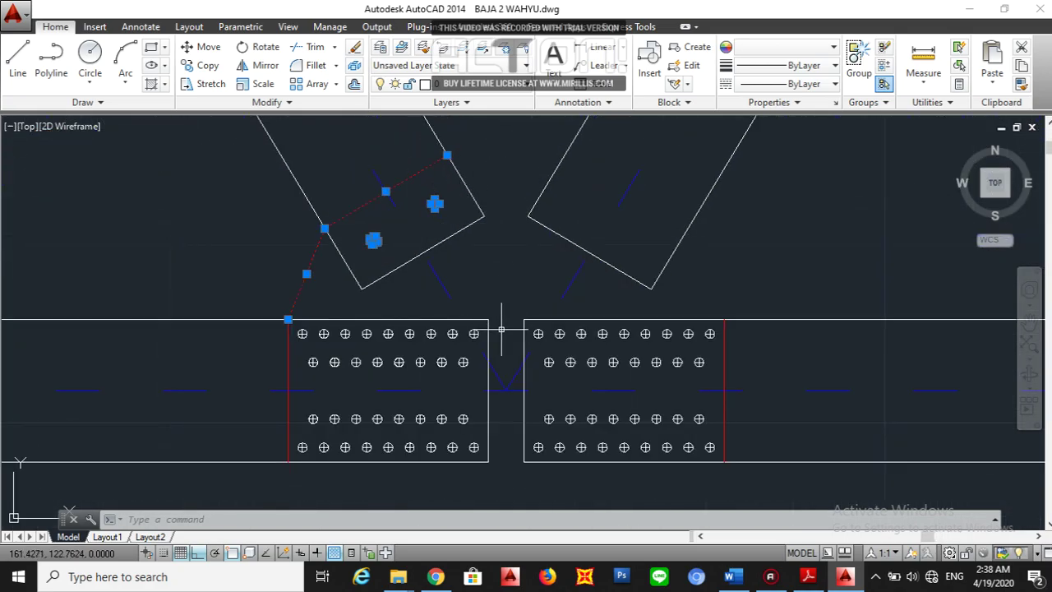
{"action": "type", "text": "MI'"}
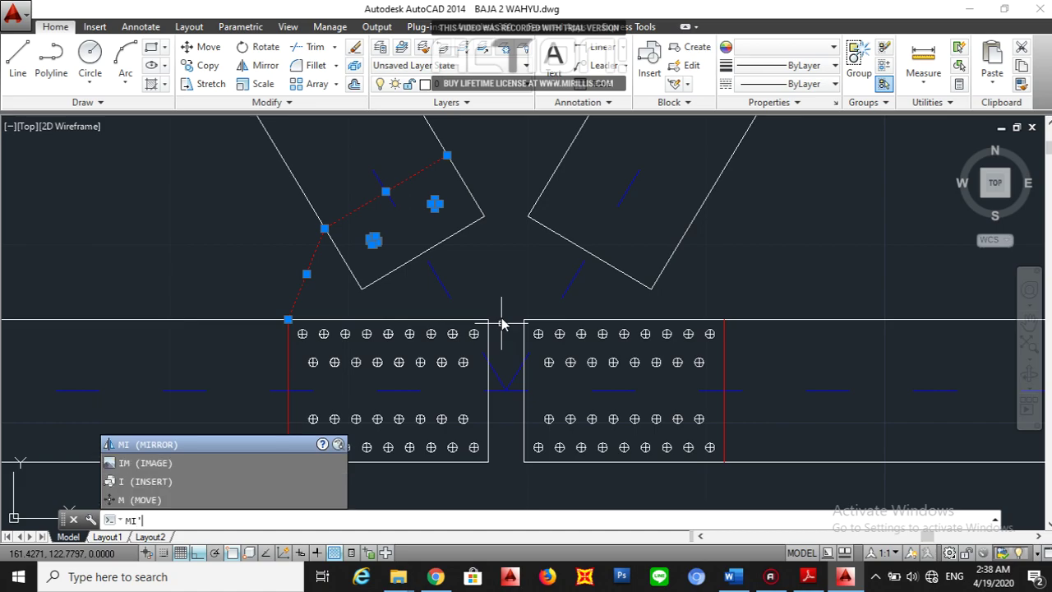
{"action": "key", "text": "BackSpace"}
{"action": "key", "text": "BackSpace"}
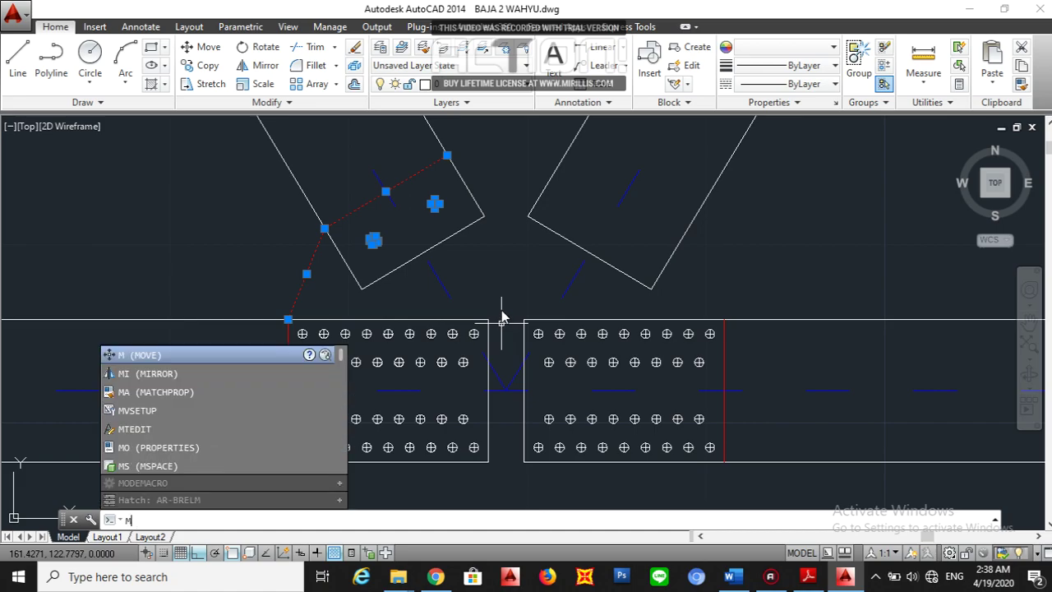
{"action": "type", "text": "I"}
{"action": "key", "text": "Return"}
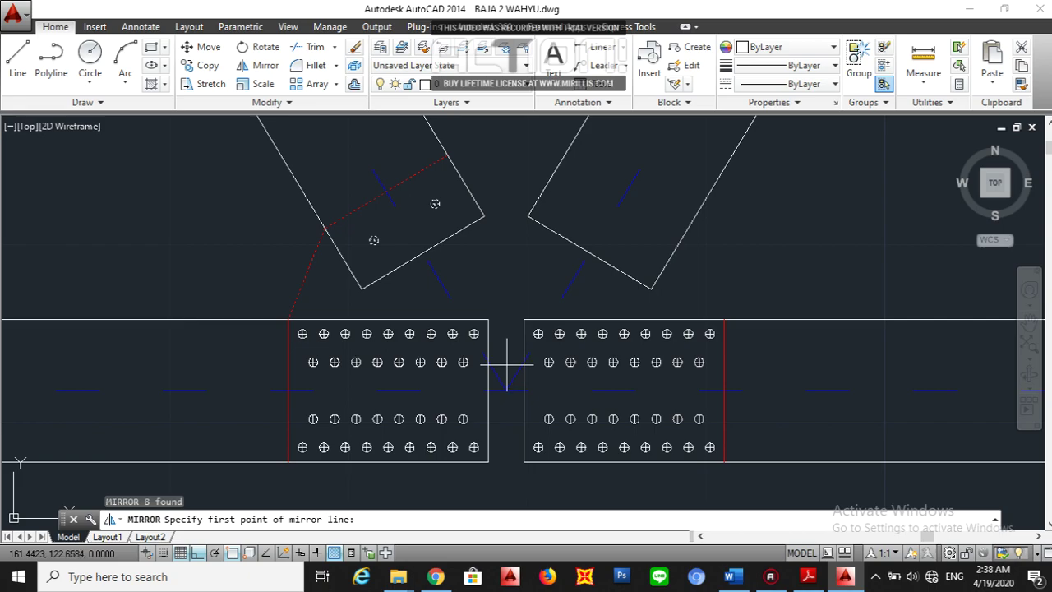
{"action": "left_click", "coordinate": [508, 383]}
{"action": "left_click", "coordinate": [510, 445]}
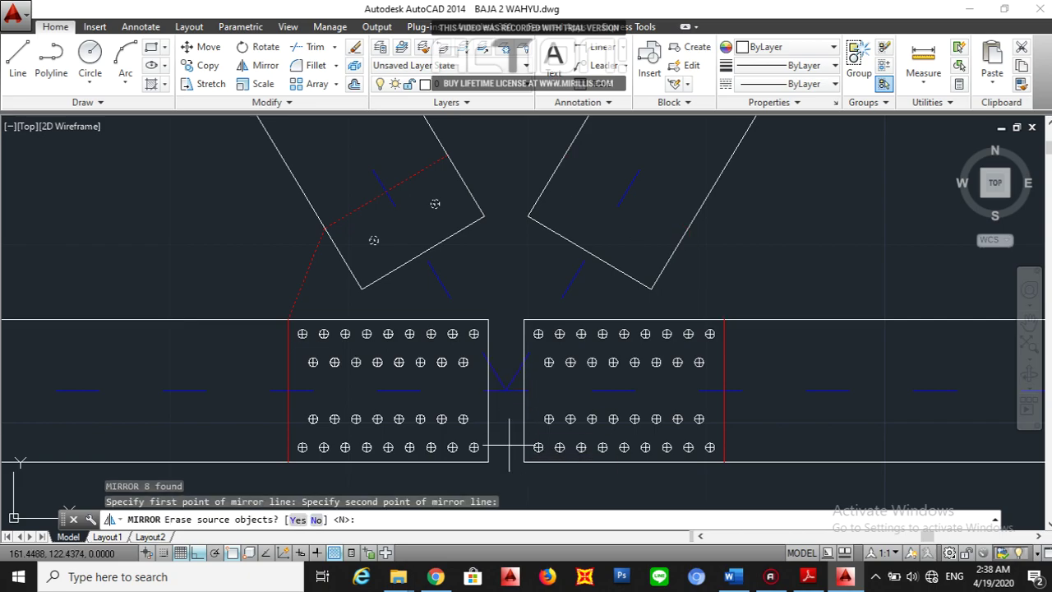
{"action": "key", "text": "Return"}
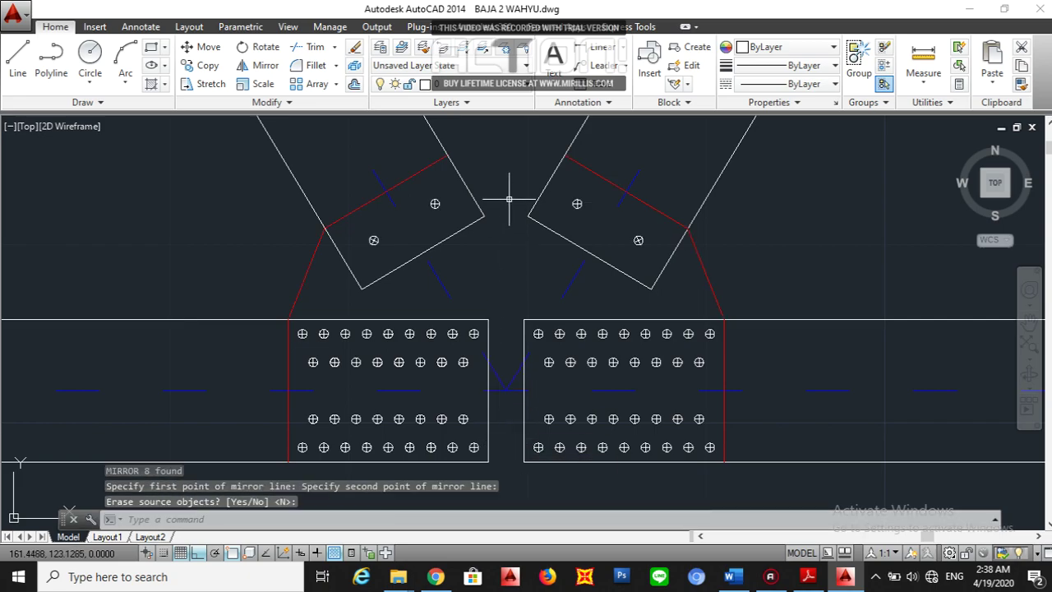
Draw a horizontal line joining the upper ends of the two diagonals' red plate edges.
{"action": "type", "text": "l"}
{"action": "key", "text": "Return"}
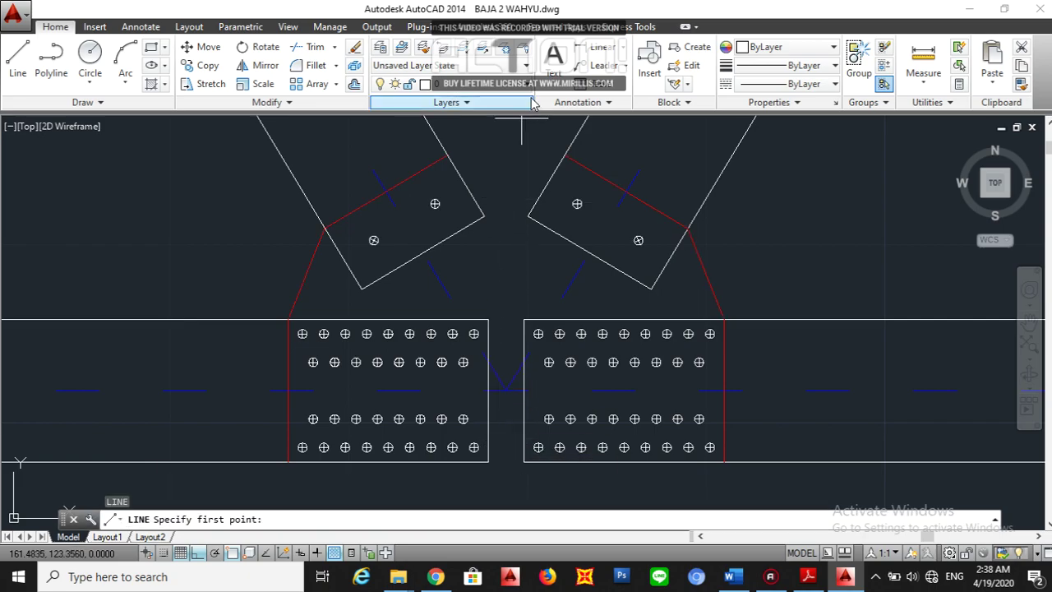
{"action": "left_click", "coordinate": [565, 154]}
{"action": "left_click", "coordinate": [446, 155]}
{"action": "key", "text": "Escape"}
Draw a line along the lower chord's bottom edge between the lower ends of the two vertical red plate edges.
{"action": "type", "text": "l"}
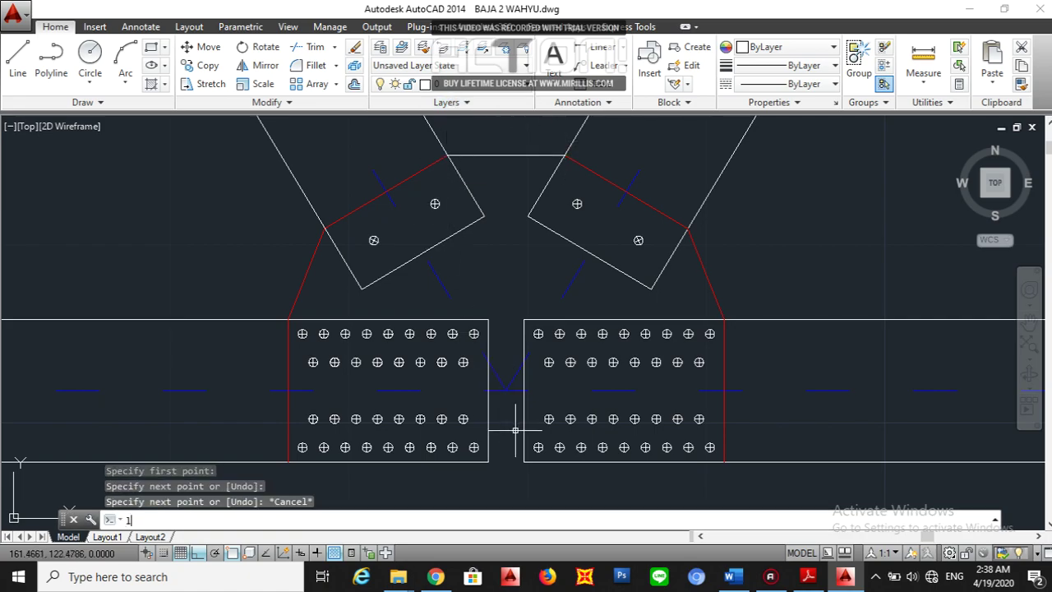
{"action": "key", "text": "Return"}
{"action": "left_click", "coordinate": [724, 462]}
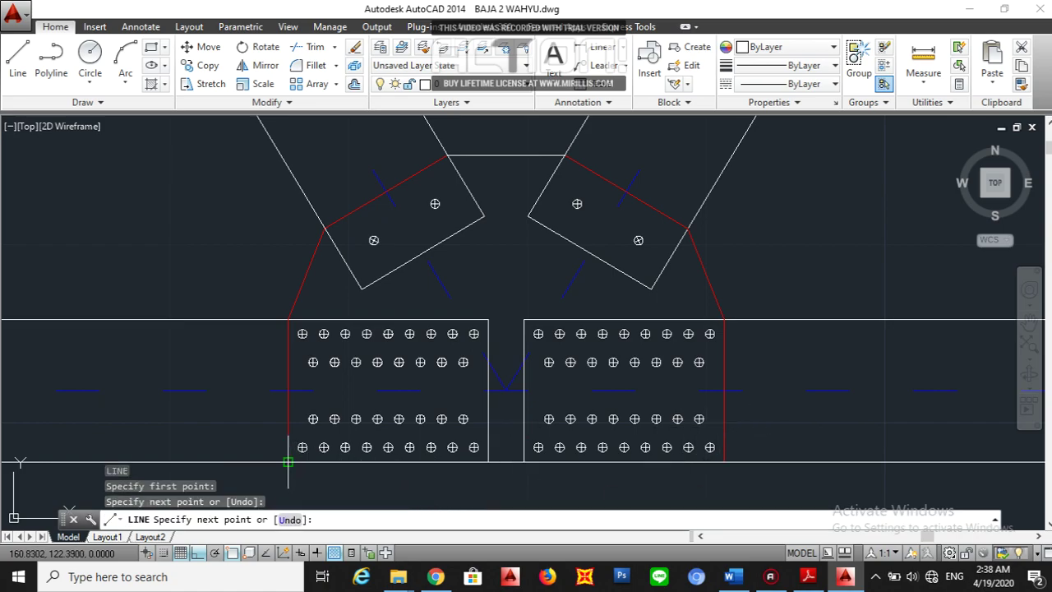
{"action": "key", "text": "Escape"}
Change the plate's top and bottom closing lines to red.
{"action": "left_click", "coordinate": [499, 468]}
{"action": "left_click", "coordinate": [495, 454]}
{"action": "left_click", "coordinate": [510, 168]}
{"action": "left_click", "coordinate": [487, 144]}
{"action": "left_click", "coordinate": [787, 47]}
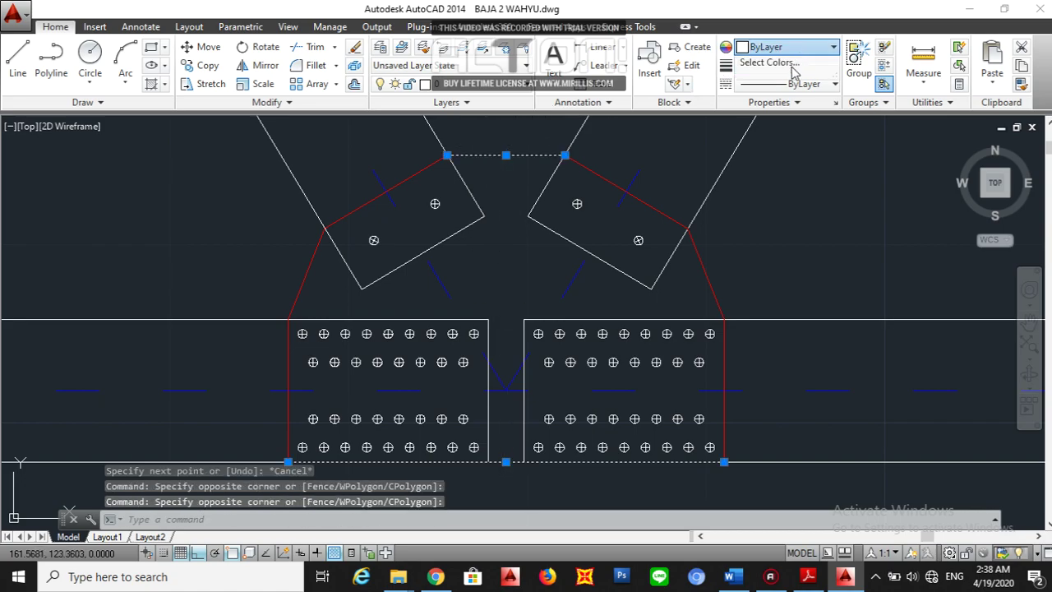
{"action": "left_click", "coordinate": [756, 104]}
{"action": "scroll", "coordinate": [630, 271], "scroll_direction": "down", "scroll_amount": 2}
{"action": "key", "text": "Escape"}
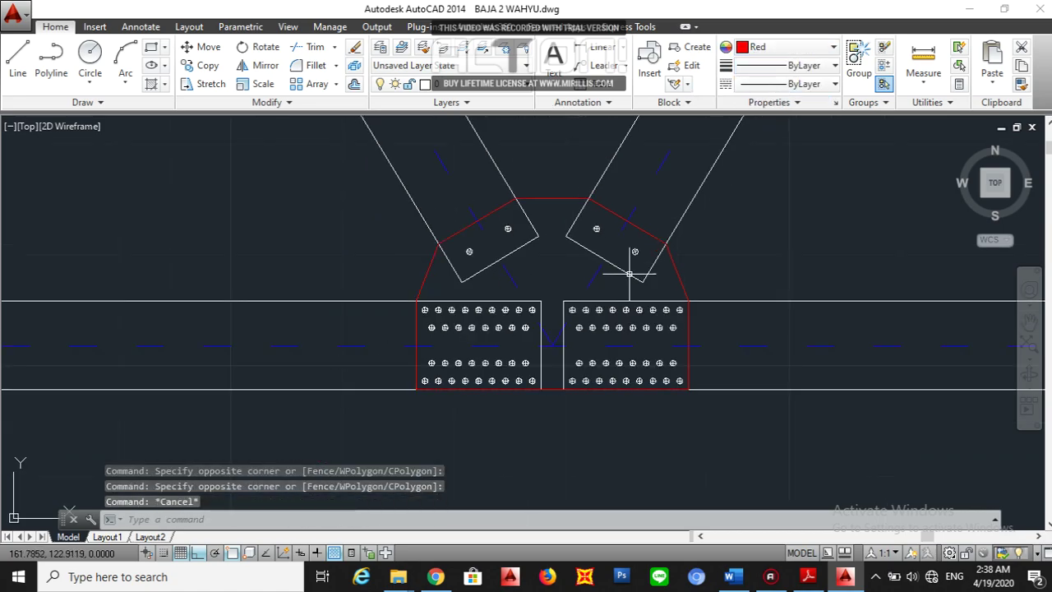
Examine the midspan lower-chord joint's plate outline and bolt layout, both within the whole truss and up close.
{"action": "scroll", "coordinate": [634, 265], "scroll_direction": "down", "scroll_amount": 6}
{"action": "scroll", "coordinate": [633, 284], "scroll_direction": "down", "scroll_amount": 2}
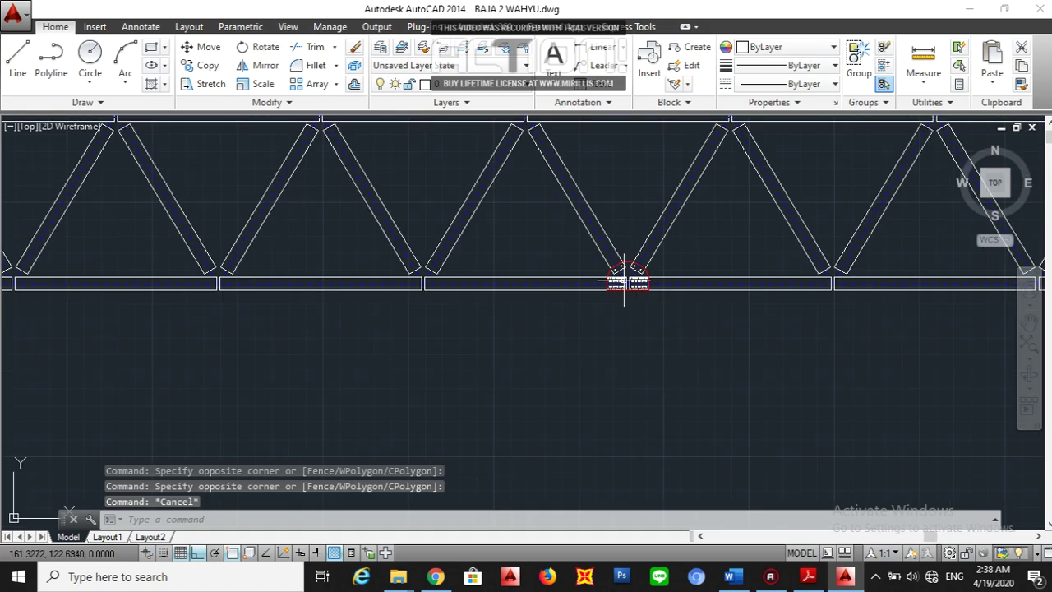
{"action": "scroll", "coordinate": [637, 251], "scroll_direction": "down", "scroll_amount": 5}
{"action": "scroll", "coordinate": [606, 364], "scroll_direction": "up", "scroll_amount": 10}
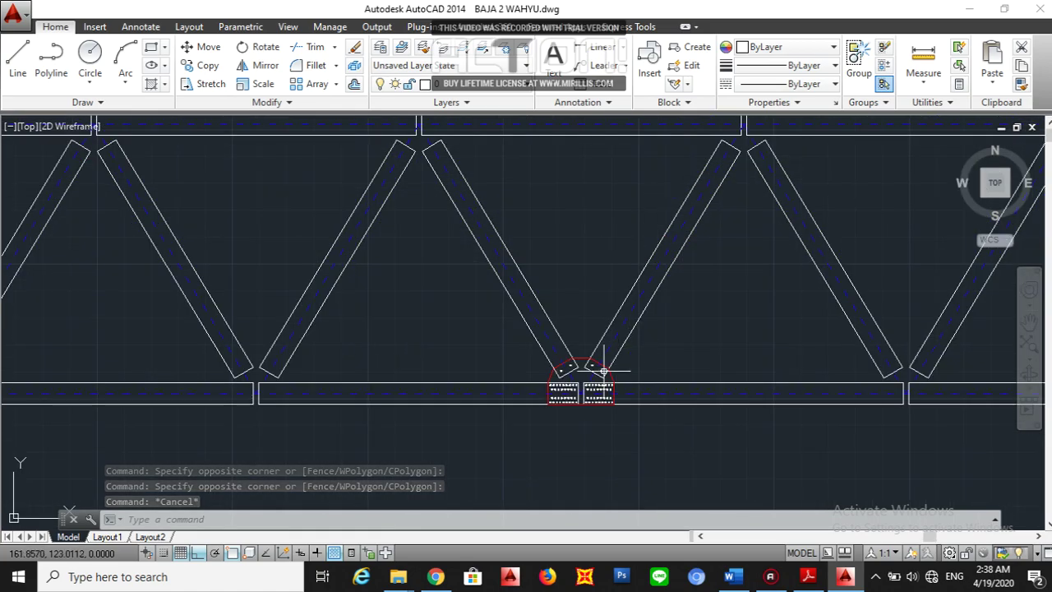
{"action": "scroll", "coordinate": [580, 413], "scroll_direction": "up", "scroll_amount": 5}
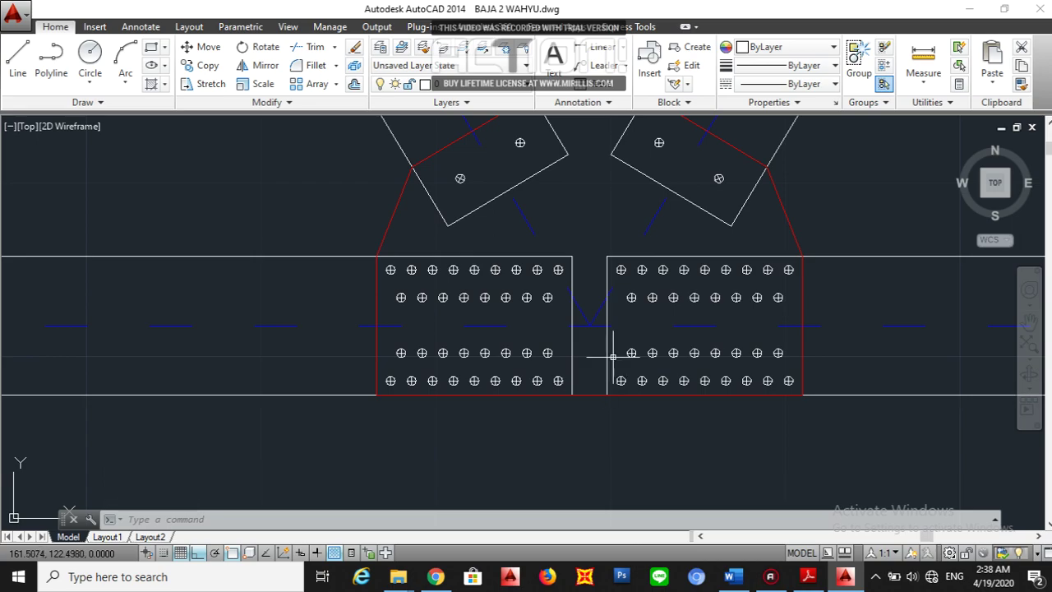
{"action": "scroll", "coordinate": [615, 247], "scroll_direction": "down", "scroll_amount": 3}
{"action": "middle_click_drag", "start_coordinate": [615, 241], "coordinate": [542, 301]}
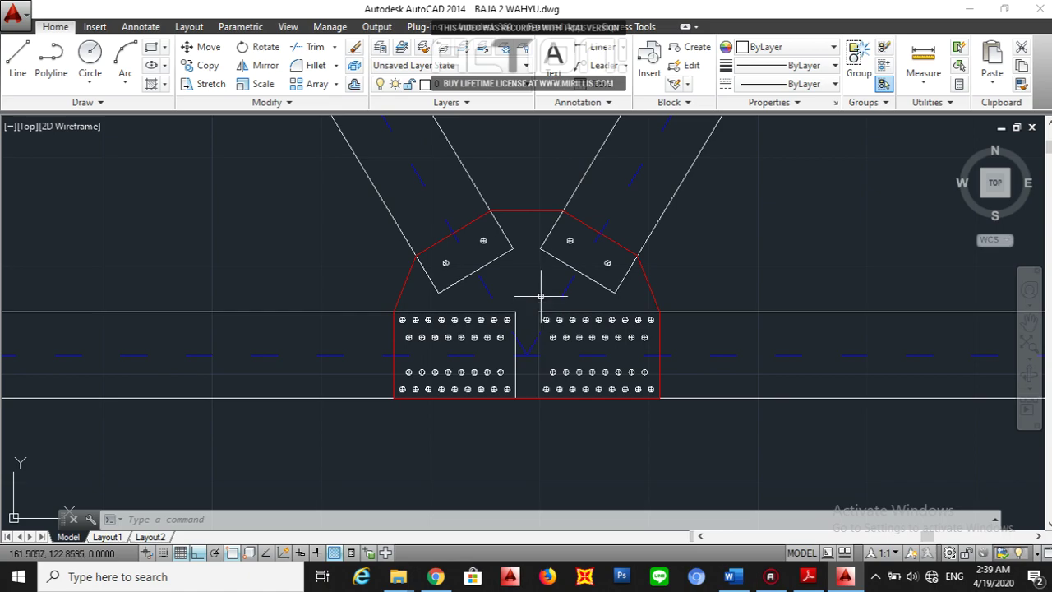
{"action": "scroll", "coordinate": [541, 296], "scroll_direction": "down", "scroll_amount": 1}
{"action": "scroll", "coordinate": [544, 294], "scroll_direction": "up", "scroll_amount": 7}
{"action": "scroll", "coordinate": [528, 305], "scroll_direction": "down", "scroll_amount": 6}
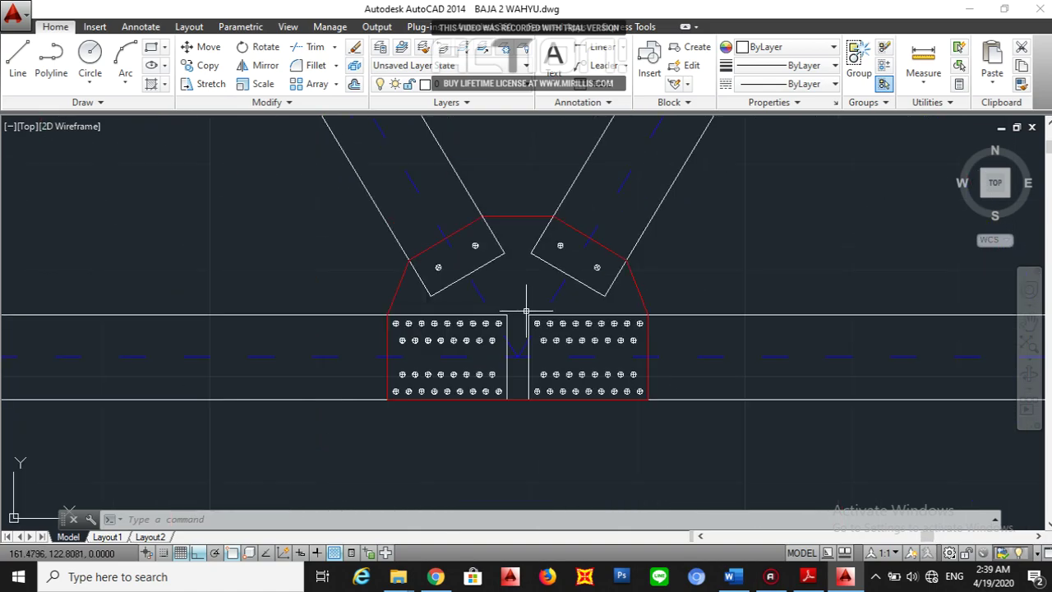